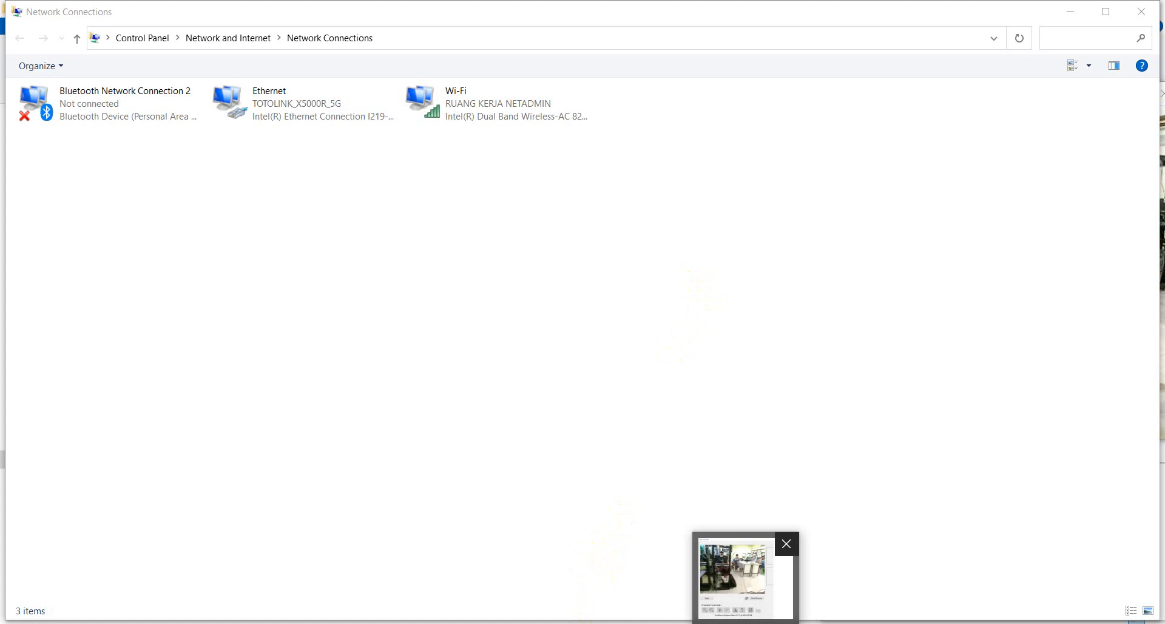
- Bring the DroidCam camera window in front of the Network Connections list
{"action": "left_click", "coordinate": [732, 576]}
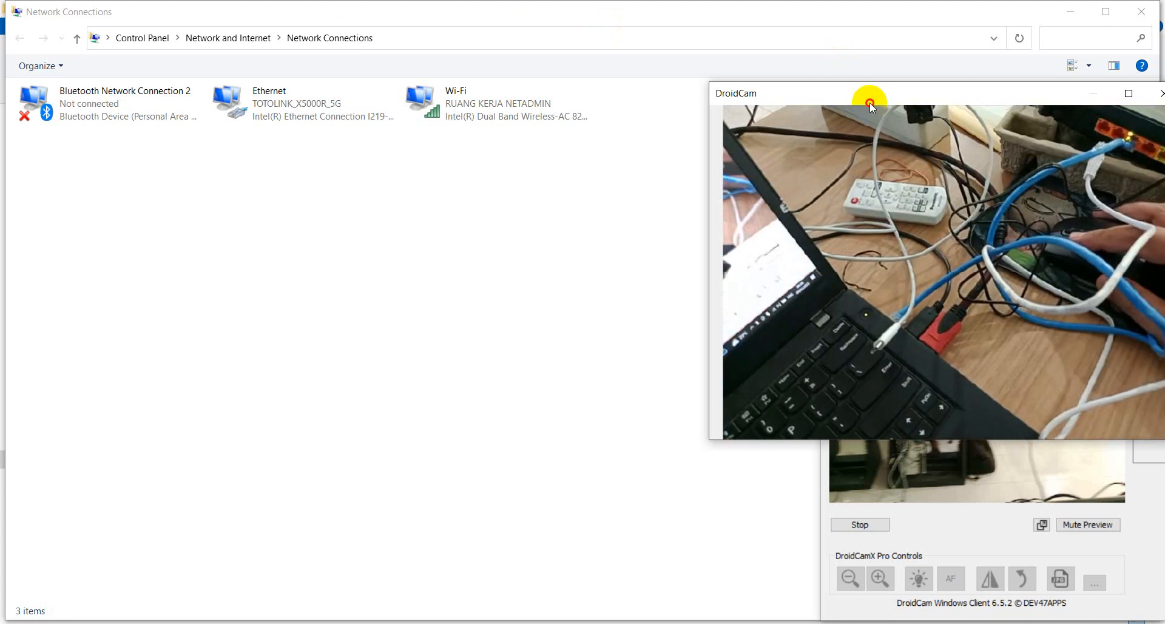
- Maximize the DroidCam camera feed, then return Network Connections to the front
{"action": "double_click", "coordinate": [868, 97]}
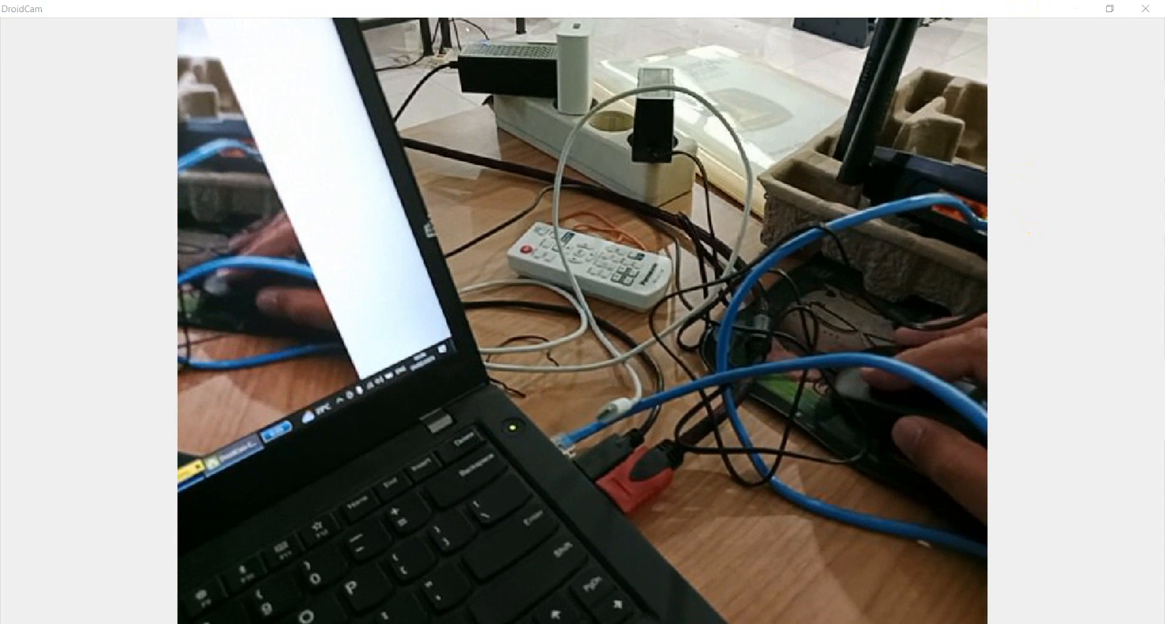
{"action": "left_click", "coordinate": [531, 623]}
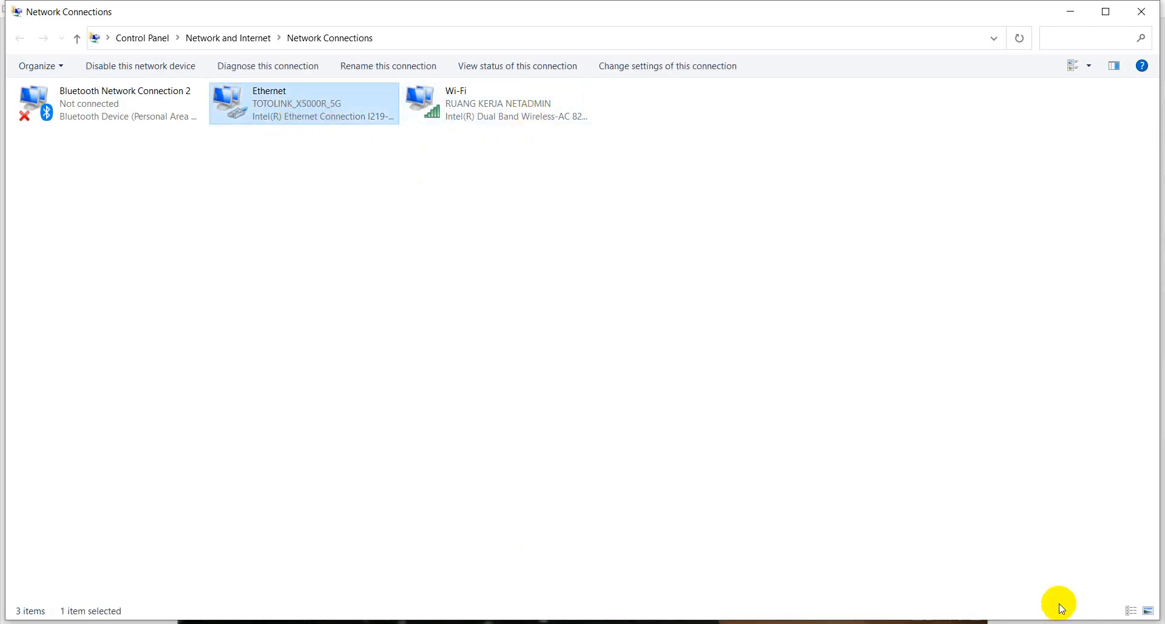
- Disconnect the RUANG KERJA NETADMIN Wi-Fi and view the Ethernet connection's IP details
{"action": "left_click", "coordinate": [1036, 344]}
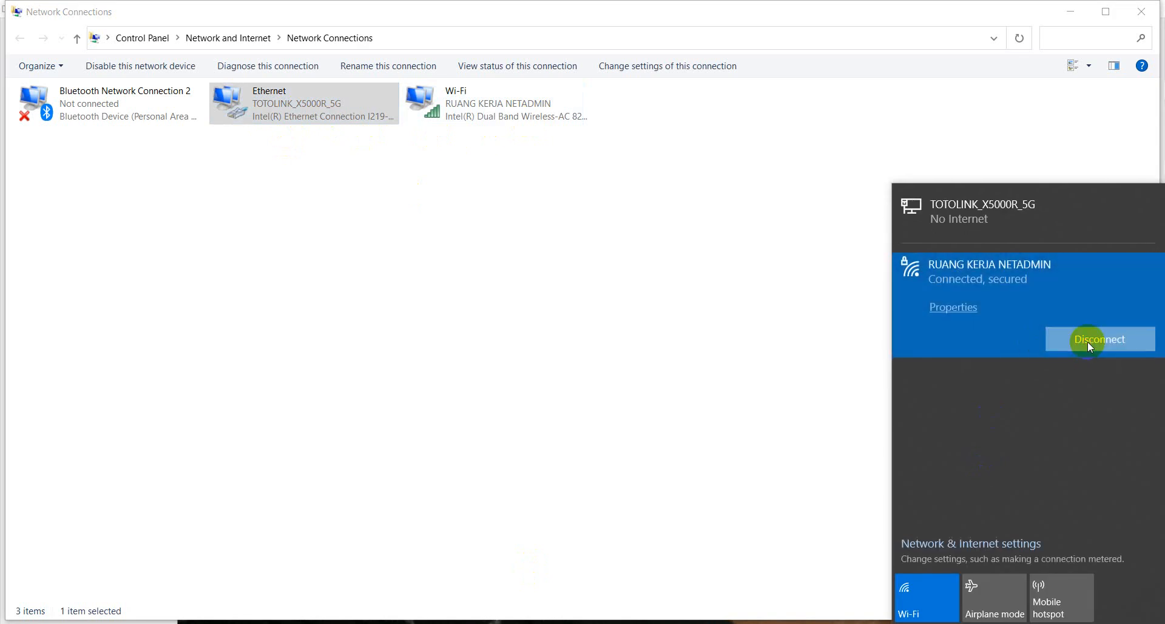
{"action": "left_click", "coordinate": [647, 276]}
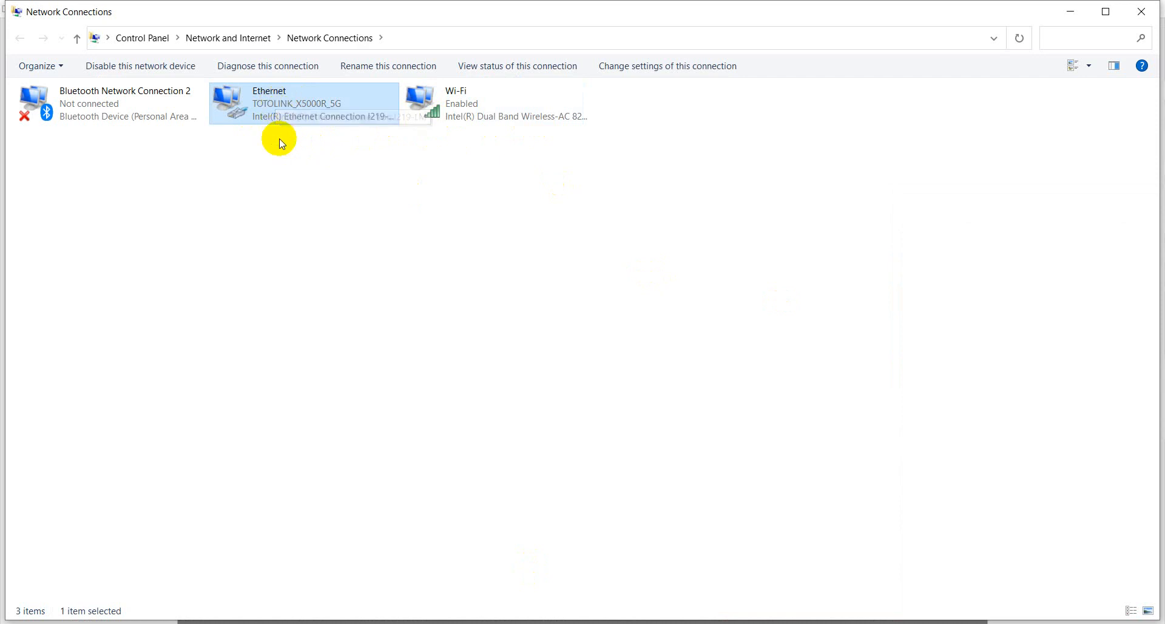
{"action": "right_click", "coordinate": [294, 122]}
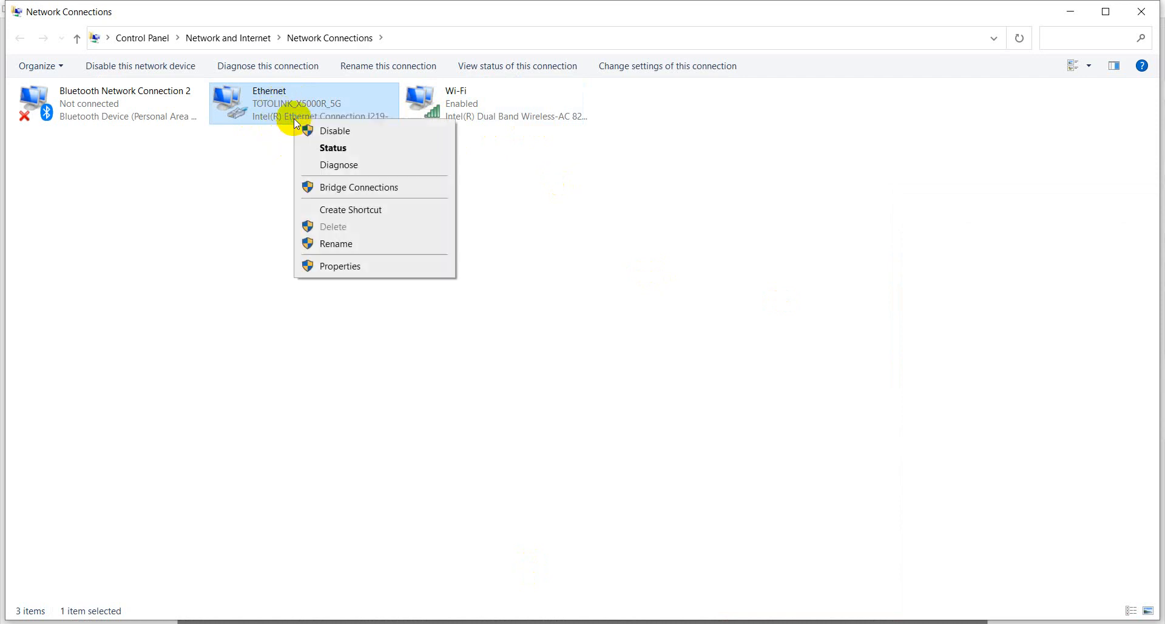
{"action": "left_click", "coordinate": [310, 144]}
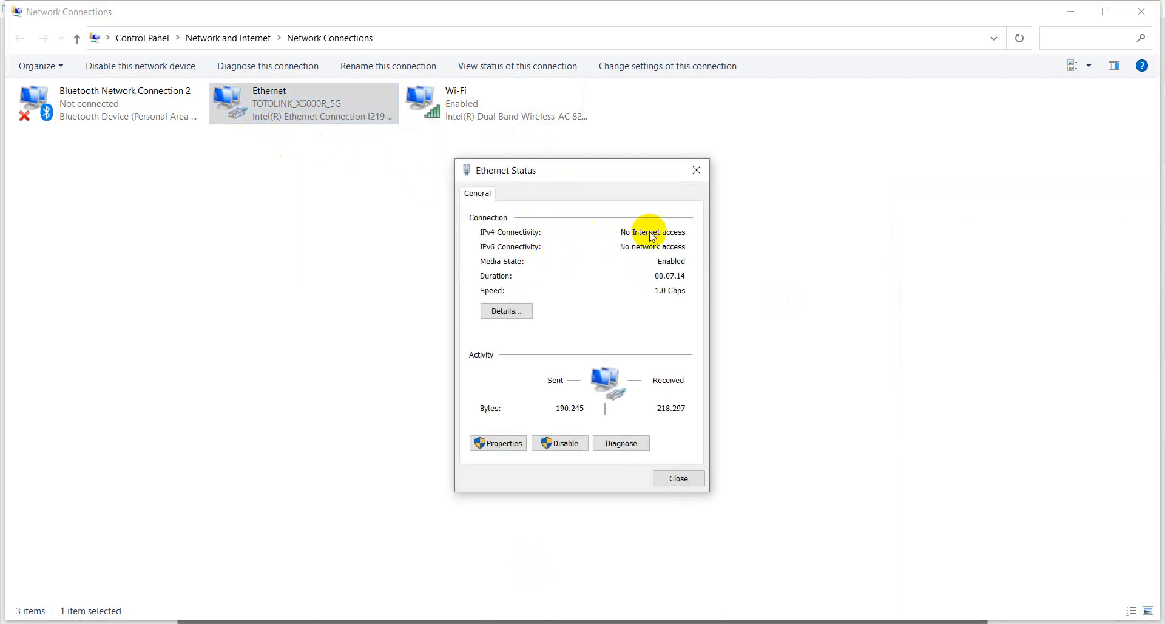
{"action": "left_click", "coordinate": [518, 312]}
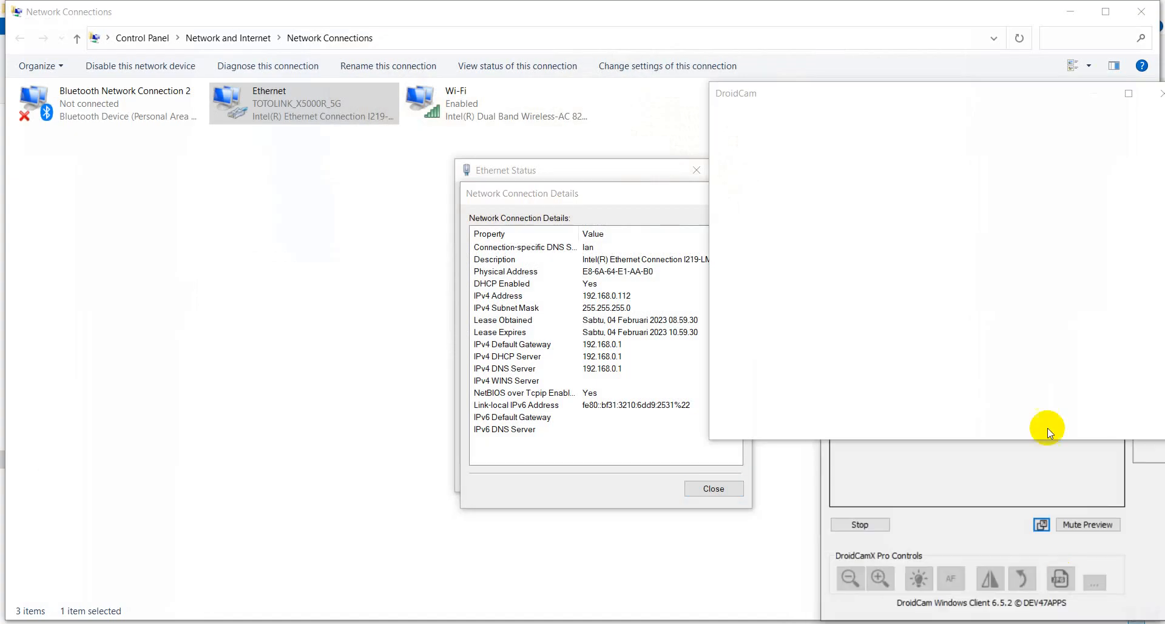
- Center the DroidCam feed on the router, close both Ethernet dialogs, and restore Network Connections
{"action": "left_click_drag", "start_coordinate": [1019, 109], "coordinate": [774, 121]}
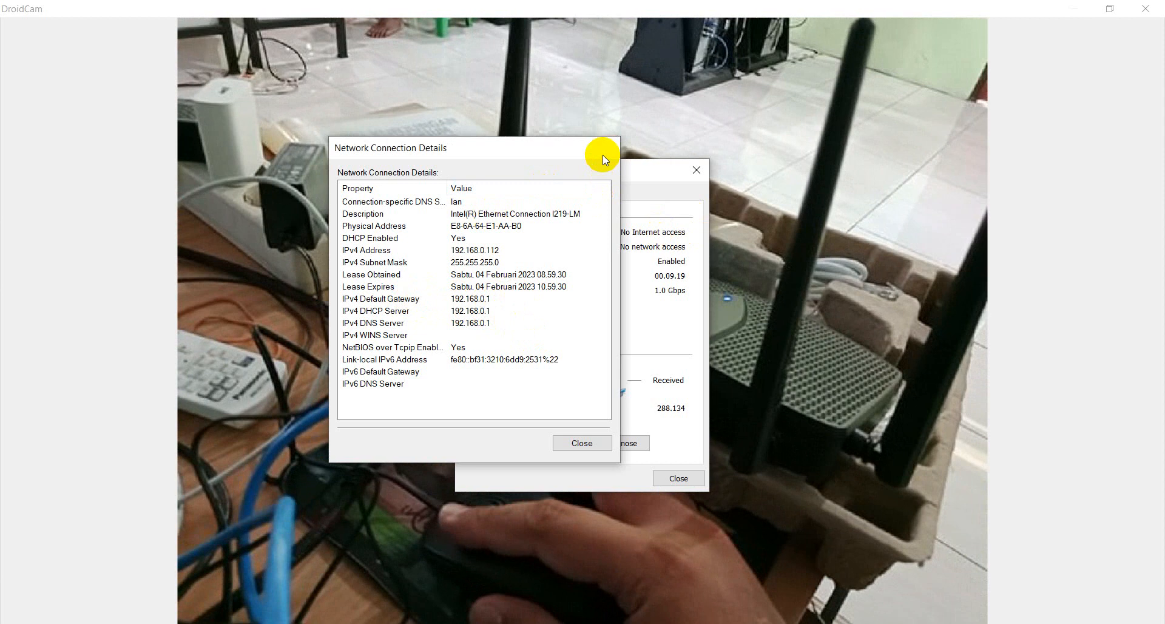
{"action": "left_click", "coordinate": [603, 155]}
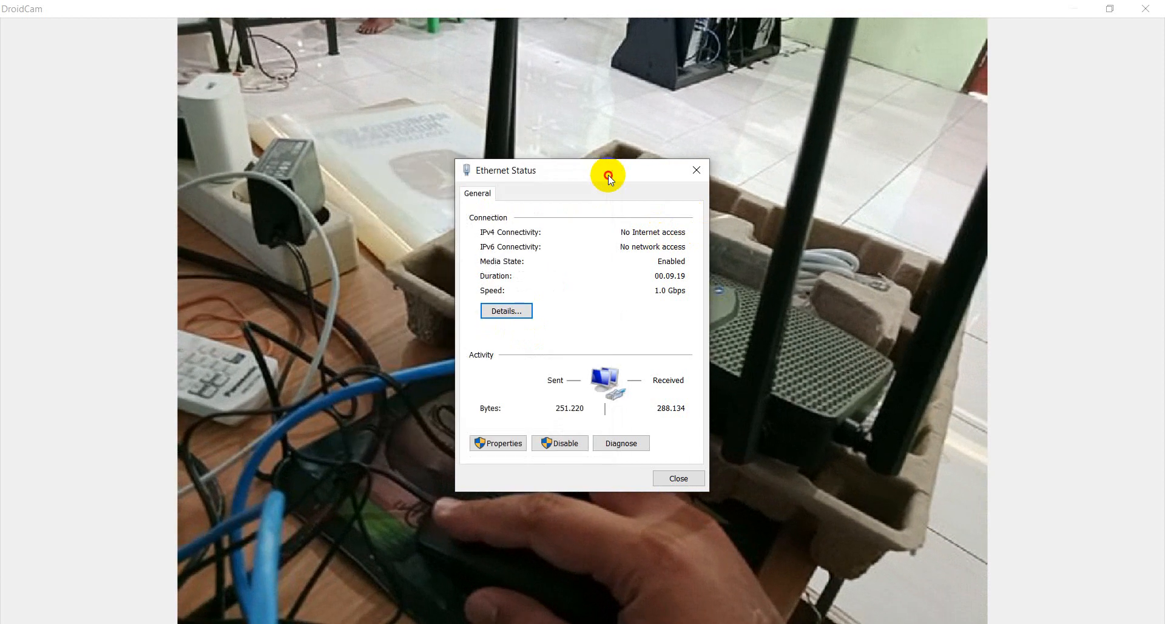
{"action": "left_click_drag", "start_coordinate": [605, 174], "coordinate": [346, 125]}
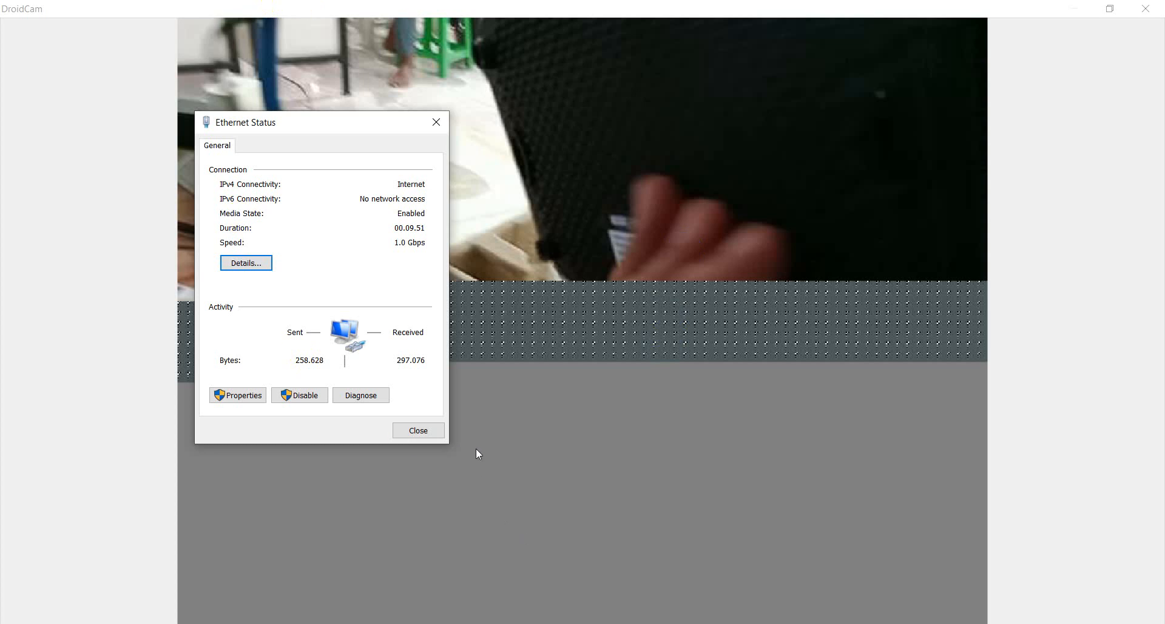
{"action": "left_click", "coordinate": [408, 433]}
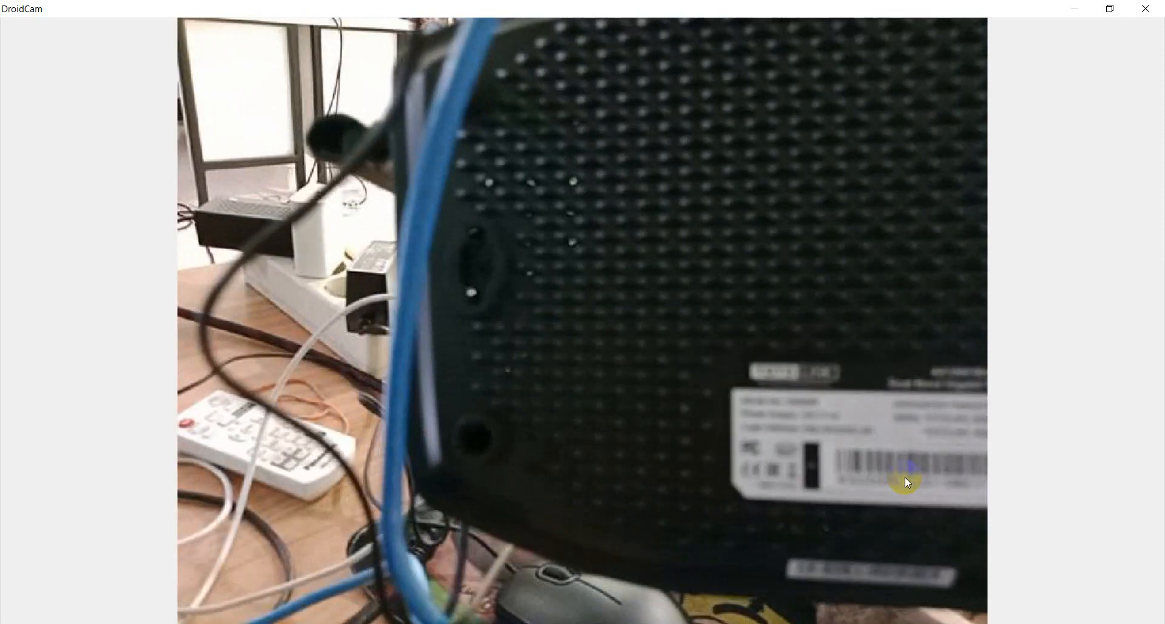
{"action": "left_click", "coordinate": [904, 477]}
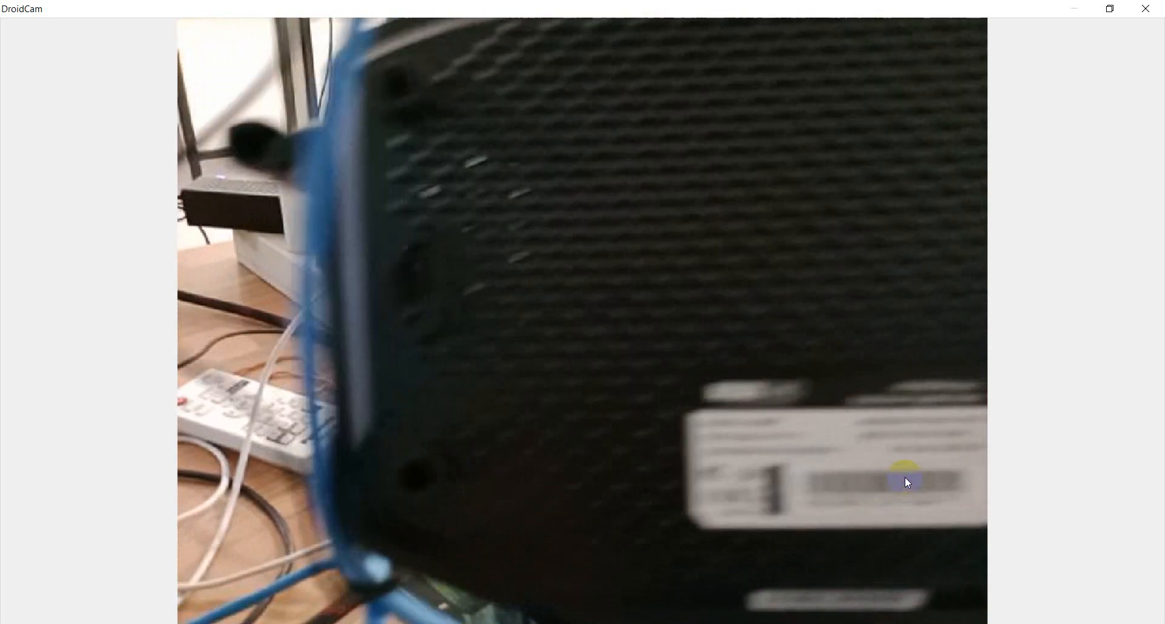
{"action": "left_click", "coordinate": [904, 477]}
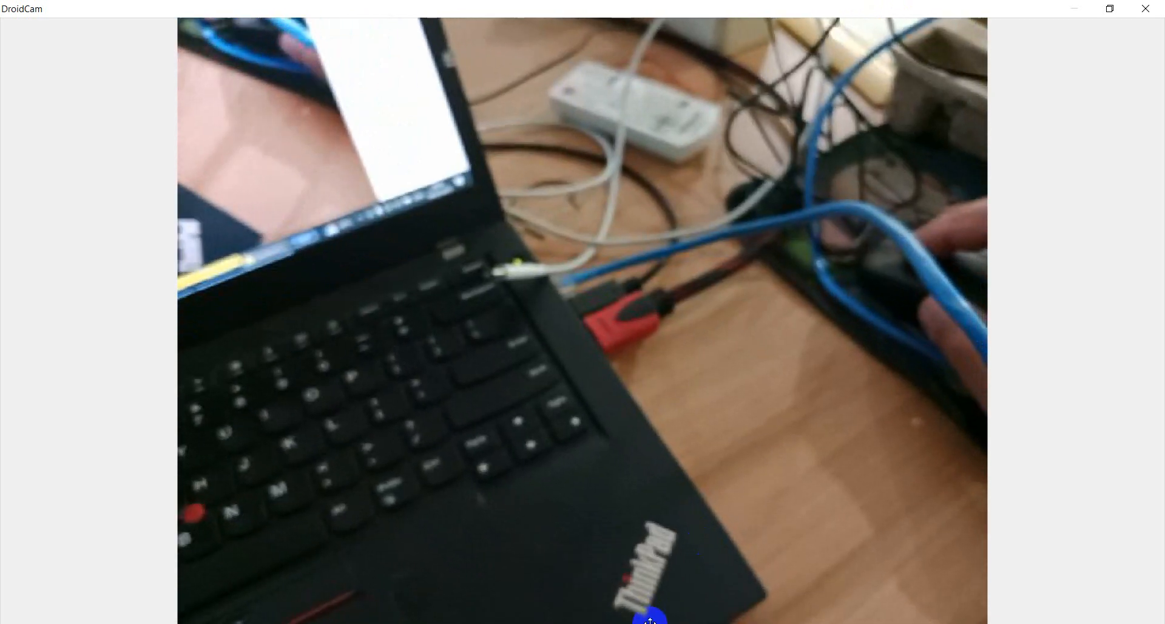
{"action": "left_click", "coordinate": [650, 623]}
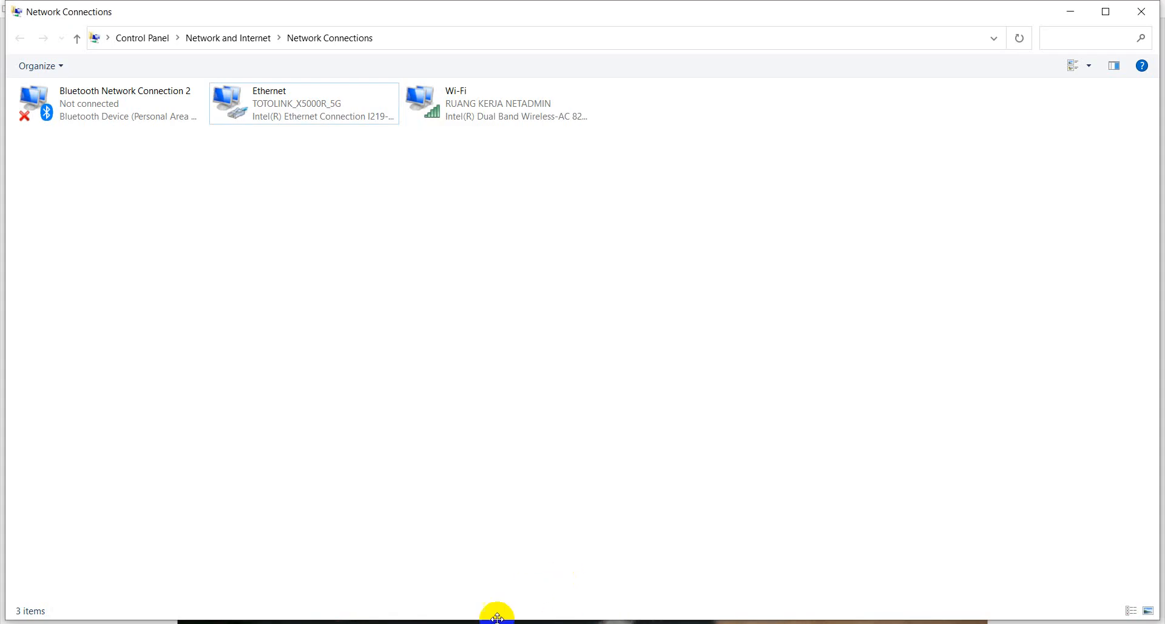
- Load 192.168.0.1 in Chrome and log into the router with the admin password
{"action": "left_click", "coordinate": [155, 623]}
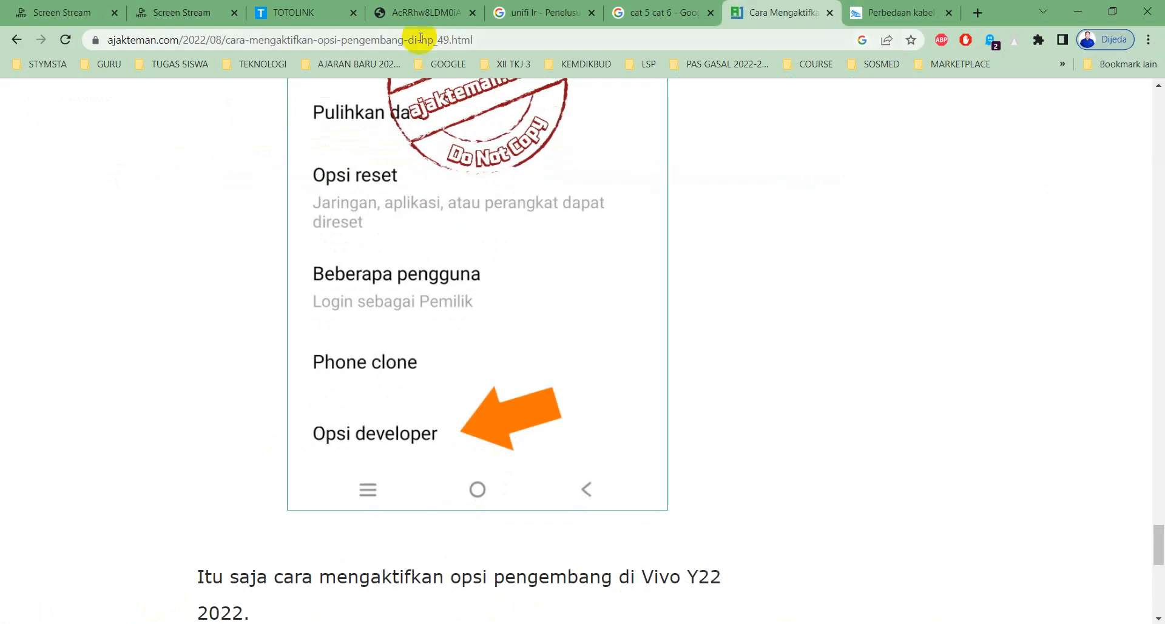
{"action": "left_click", "coordinate": [421, 38]}
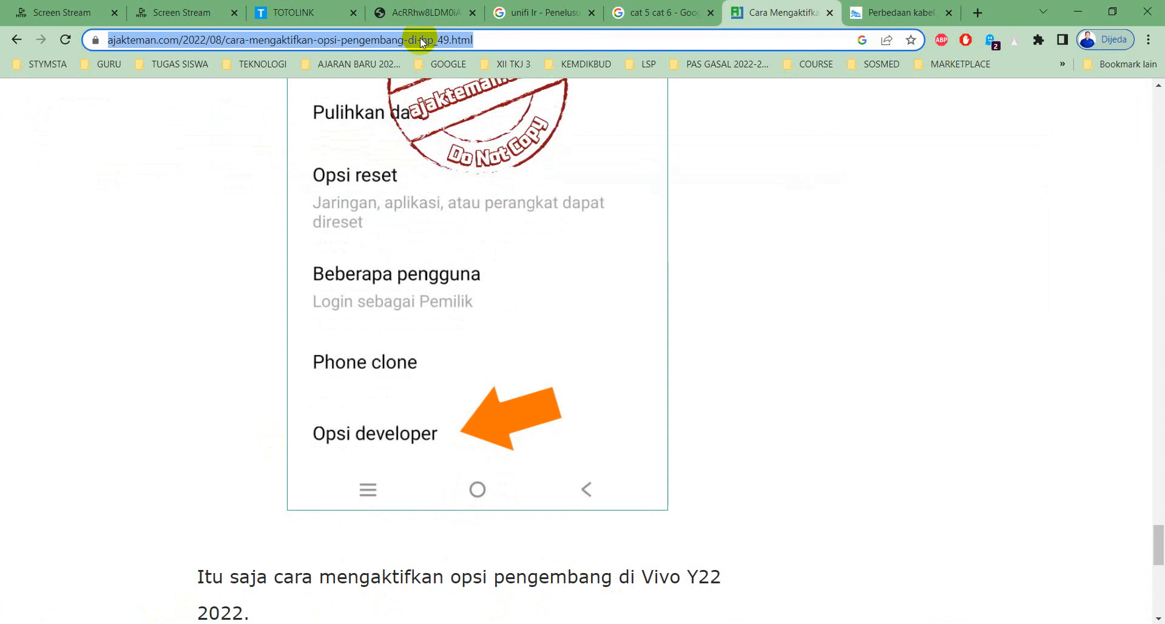
{"action": "type", "text": "192"}
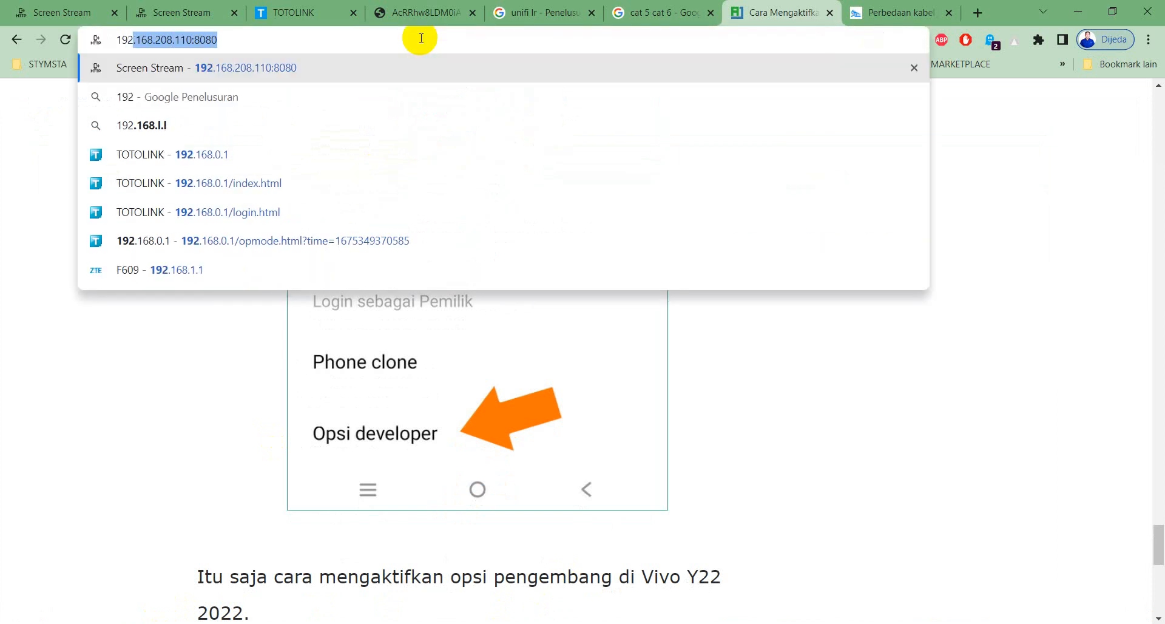
{"action": "type", "text": ".168.0.1/"}
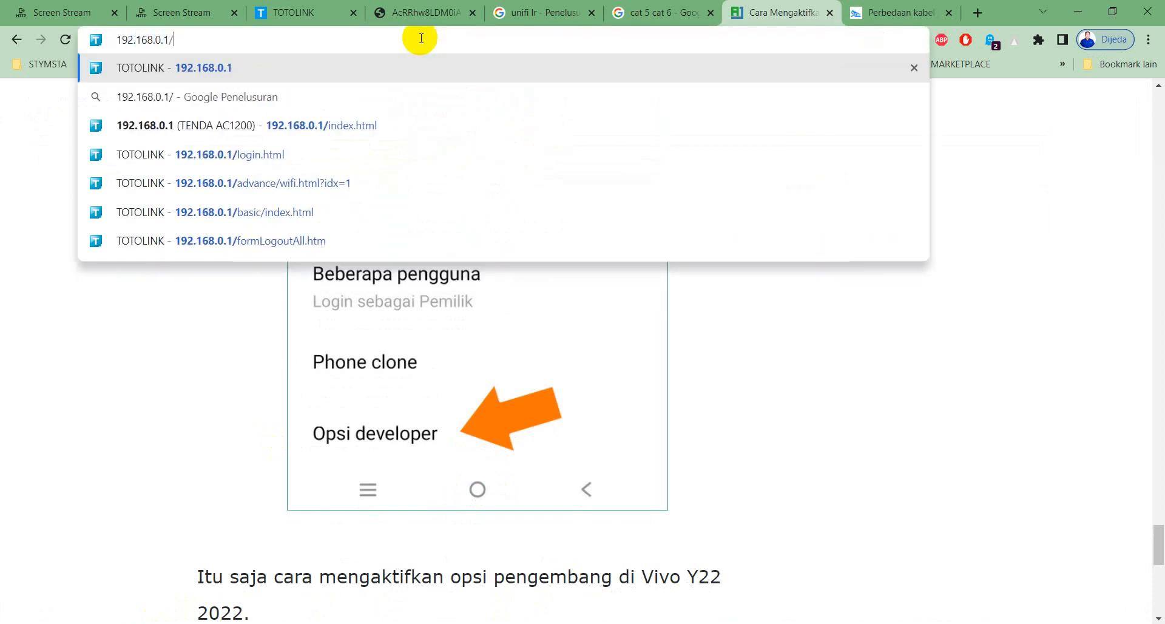
{"action": "key", "text": "Return"}
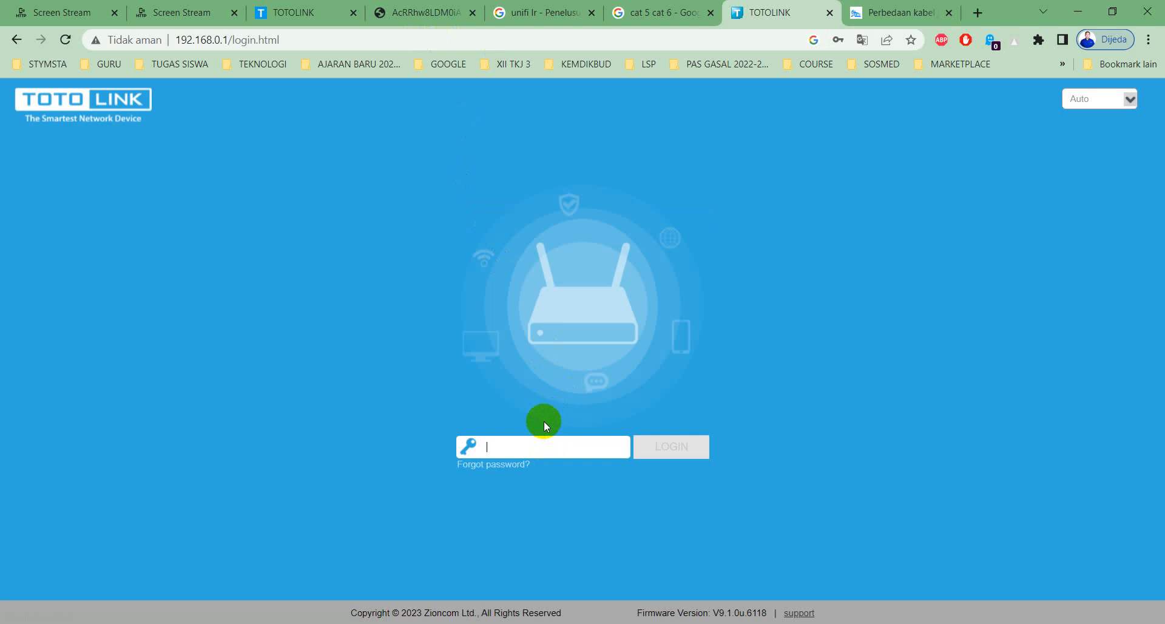
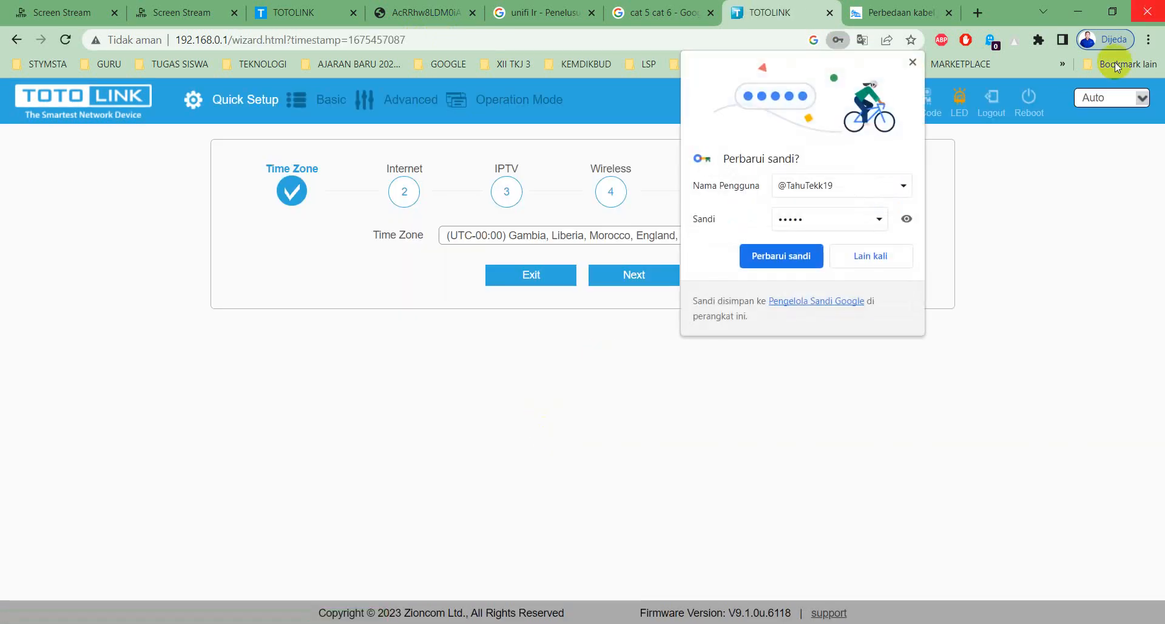
- Dismiss the password prompt, browse the time zone list unchanged, and view the cable article
{"action": "left_click", "coordinate": [916, 62]}
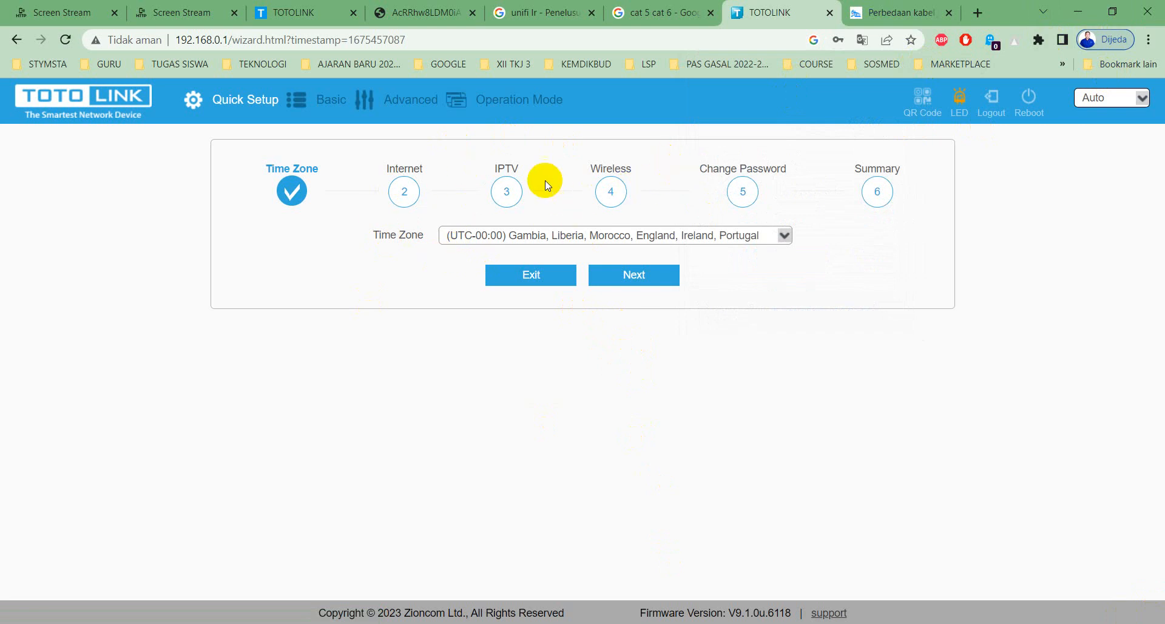
{"action": "left_click", "coordinate": [551, 237]}
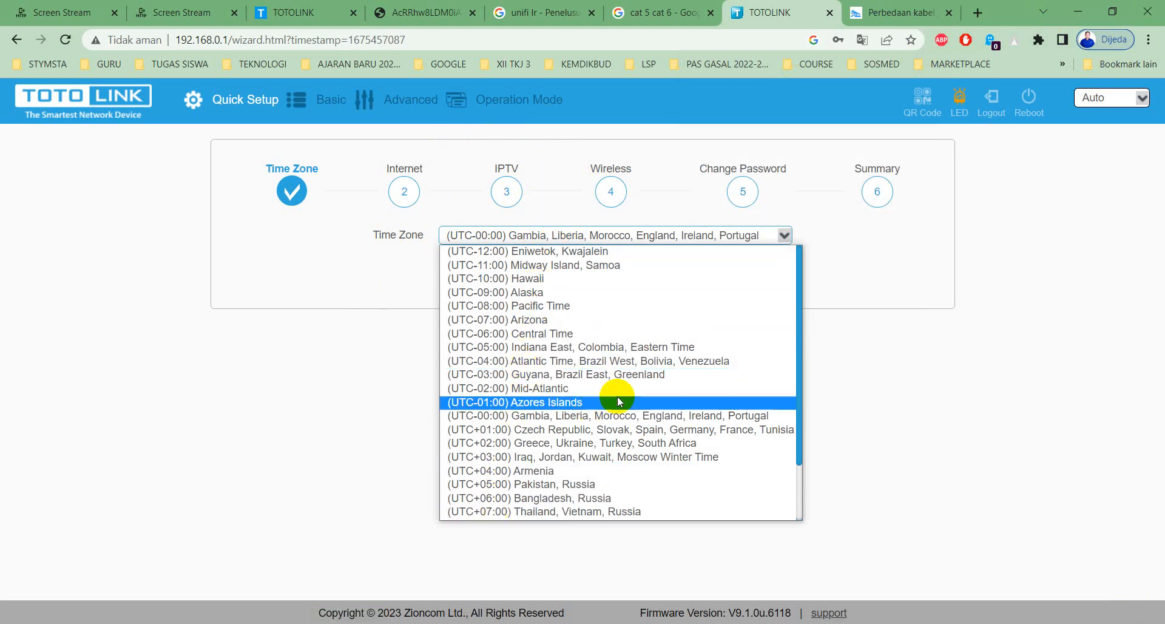
{"action": "scroll", "coordinate": [631, 401], "scroll_direction": "down", "scroll_amount": 2}
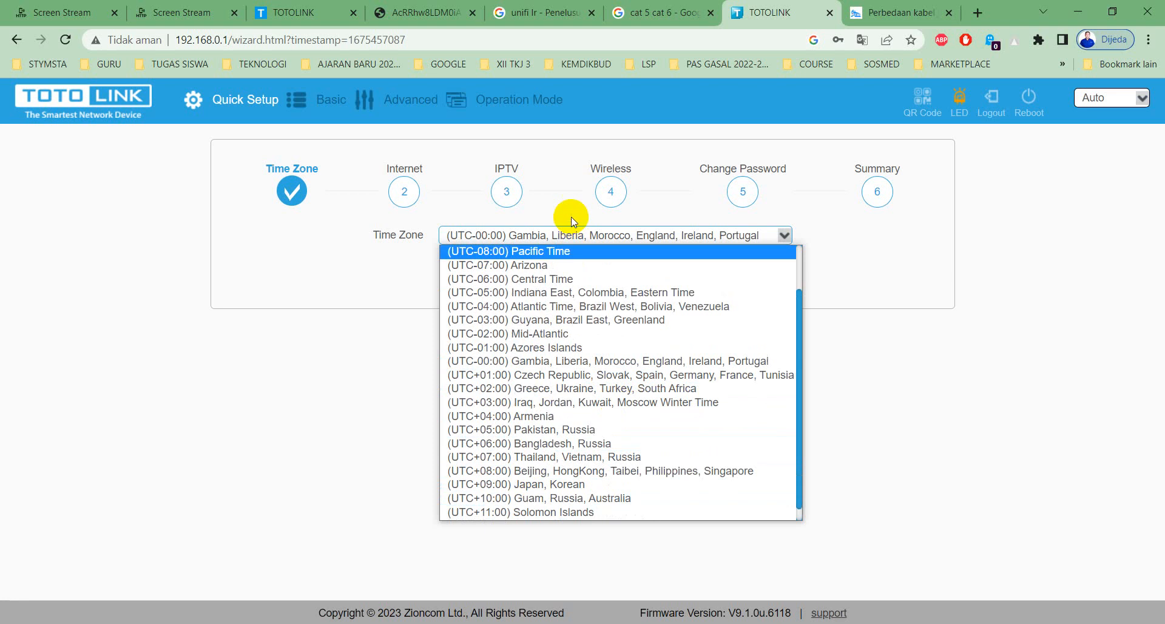
{"action": "scroll", "coordinate": [546, 376], "scroll_direction": "up", "scroll_amount": 2}
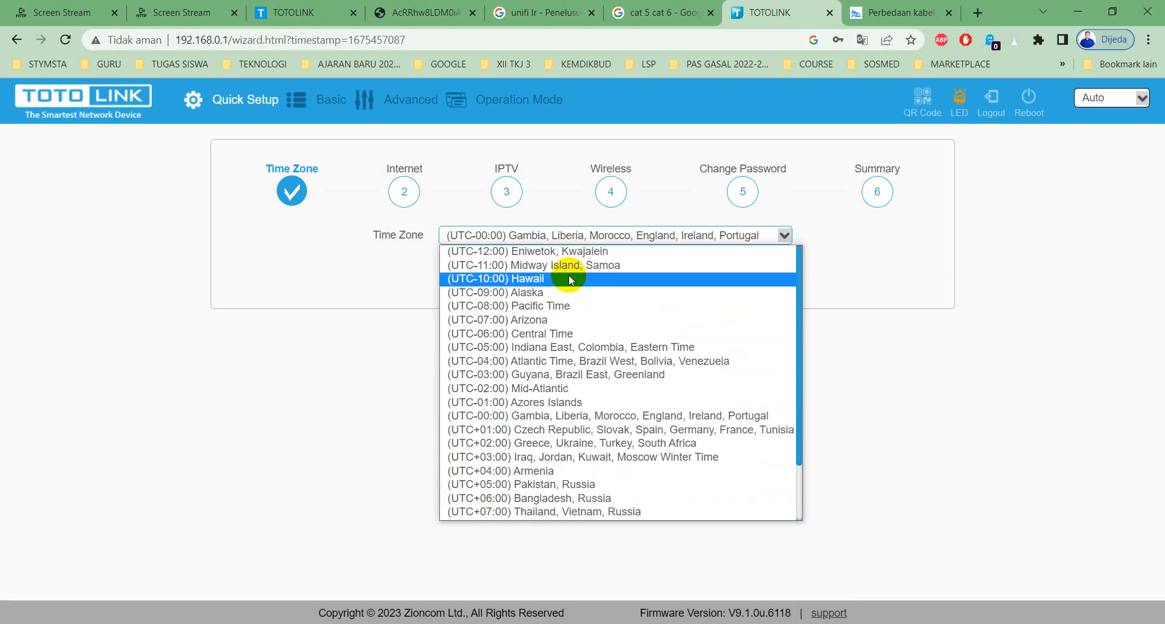
{"action": "scroll", "coordinate": [562, 395], "scroll_direction": "down", "scroll_amount": 2}
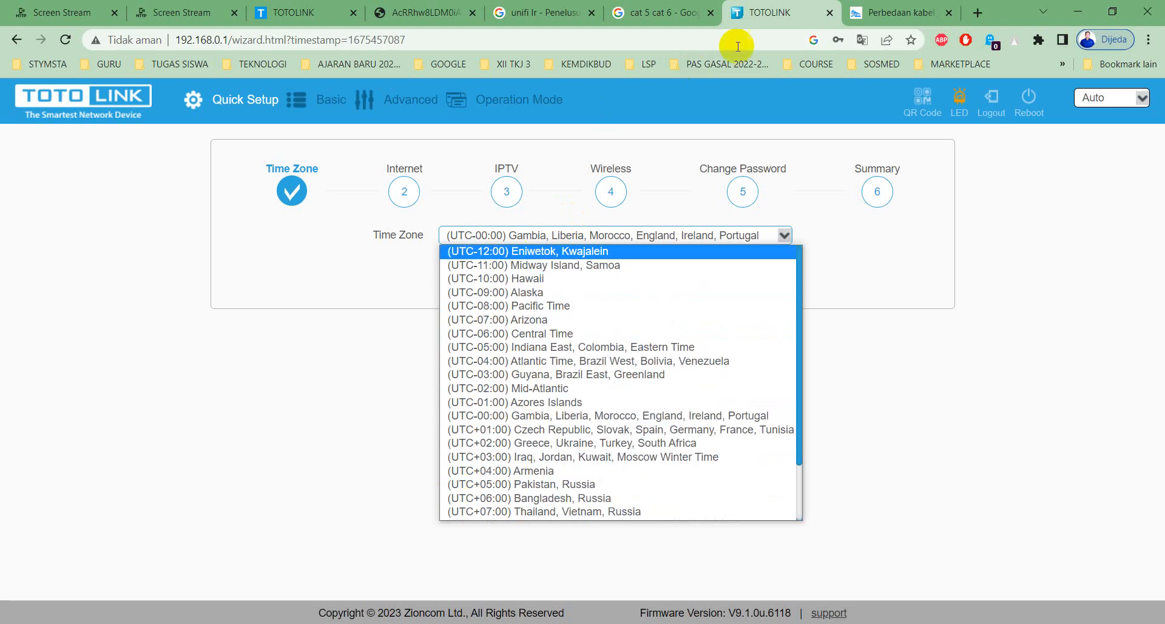
{"action": "left_click", "coordinate": [849, 17]}
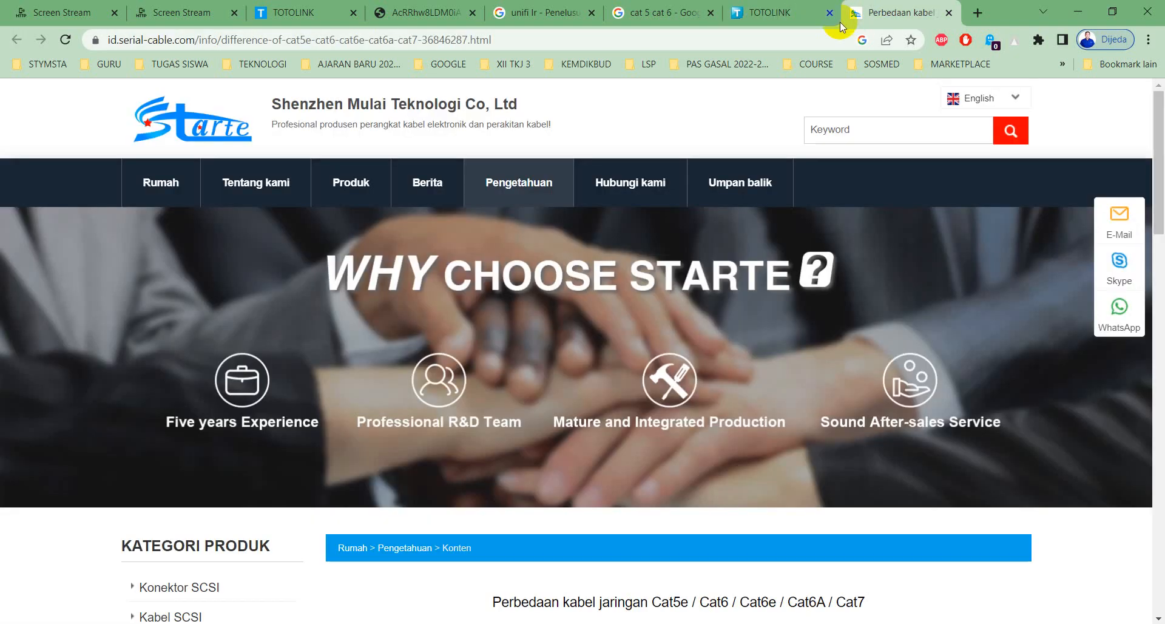
- Search for 'UTC indonesia' from Chrome's address bar, then return to Network Connections
{"action": "left_click", "coordinate": [732, 63]}
{"action": "left_click", "coordinate": [717, 39]}
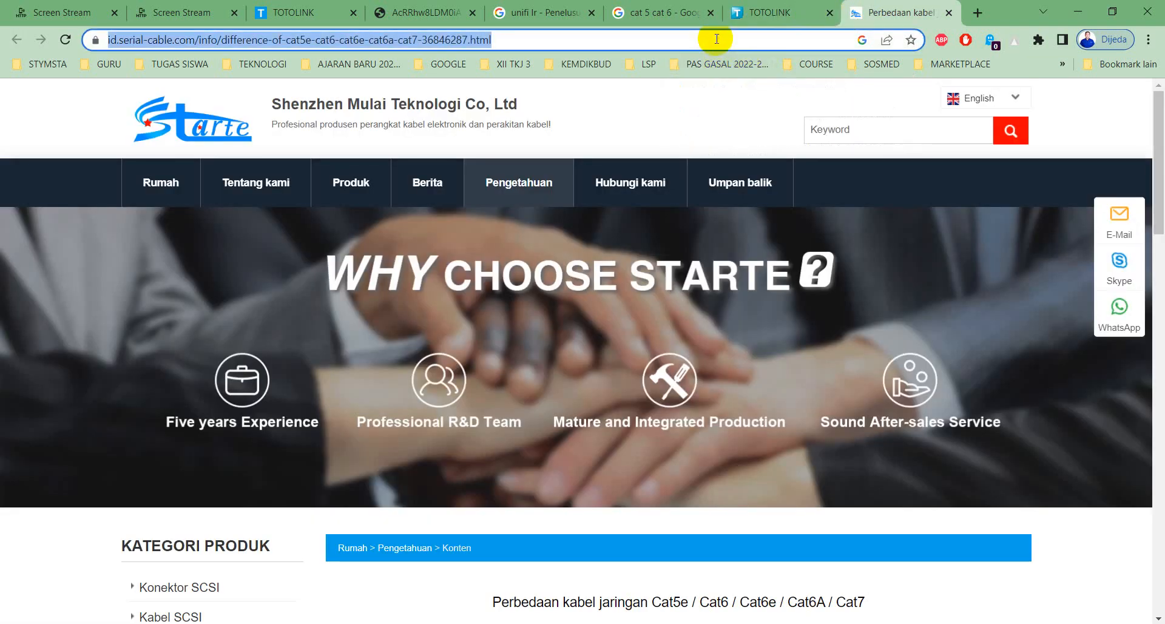
{"action": "type", "text": "UTC IND"}
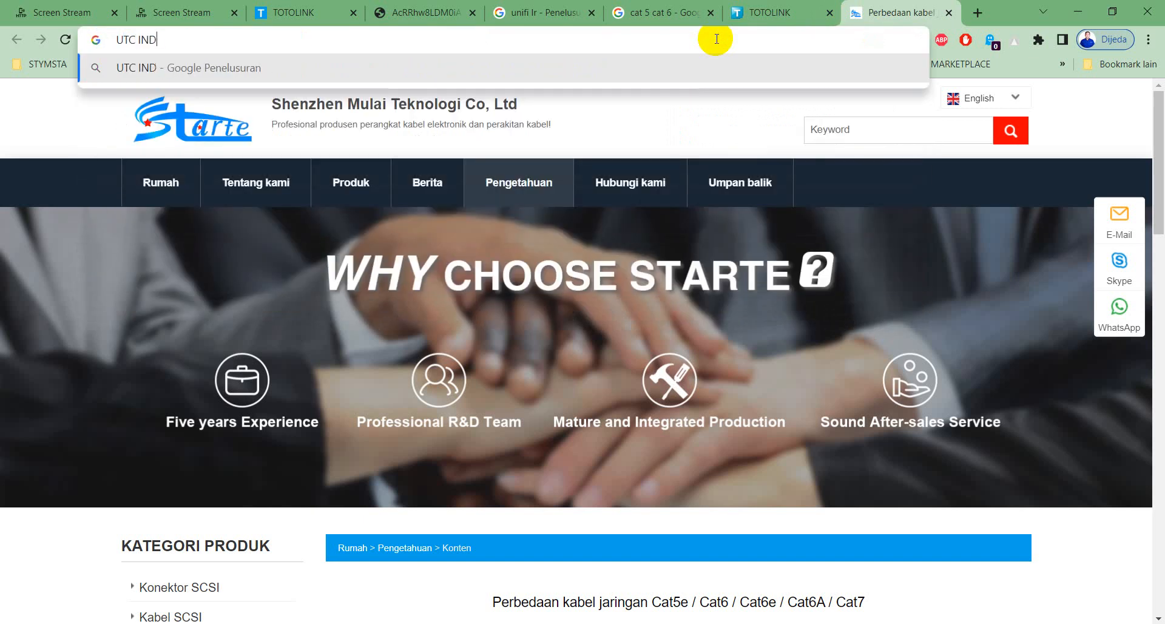
{"action": "key", "text": "BackSpace"}
{"action": "key", "text": "BackSpace"}
{"action": "key", "text": "BackSpace"}
{"action": "type", "text": "indonesia"}
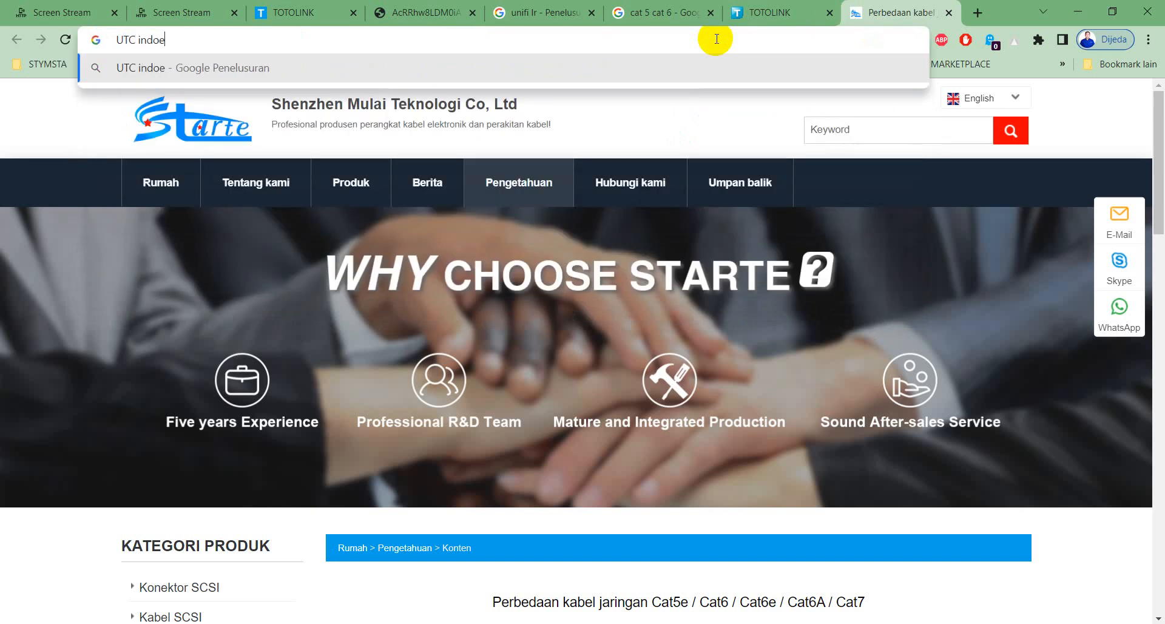
{"action": "key", "text": "BackSpace"}
{"action": "key", "text": "BackSpace"}
{"action": "key", "text": "BackSpace"}
{"action": "key", "text": "BackSpace"}
{"action": "key", "text": "BackSpace"}
{"action": "type", "text": "nesia"}
{"action": "key", "text": "Return"}
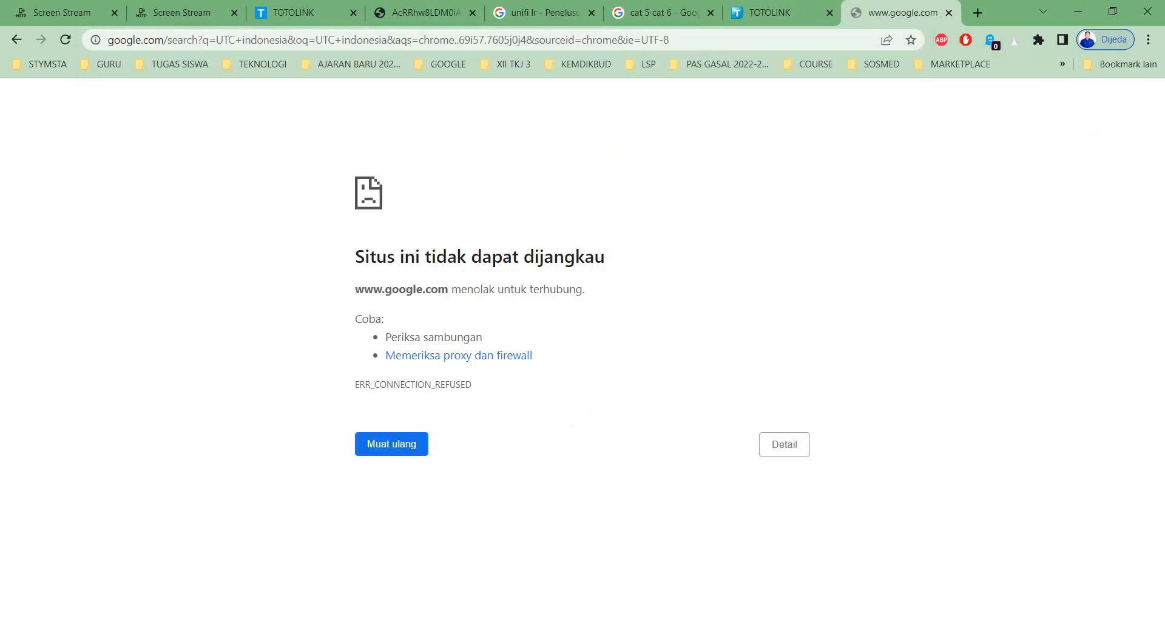
{"action": "key", "text": "alt+Tab"}
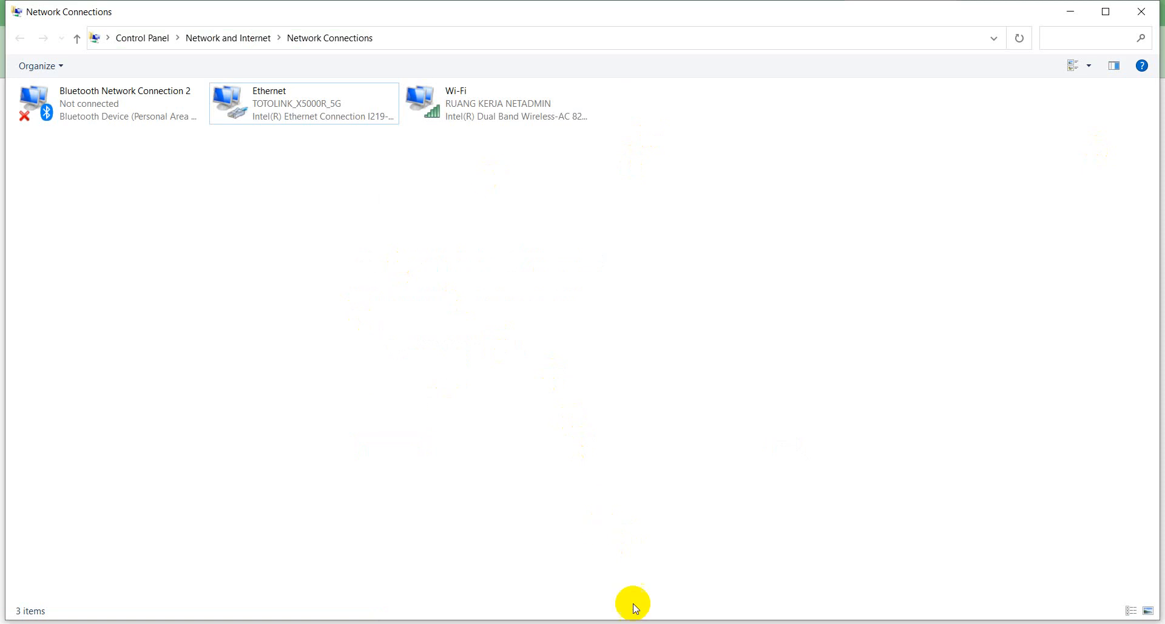
- Begin a ping command in the prompt and check the Wi-Fi connection status
{"action": "key", "text": "alt+Tab"}
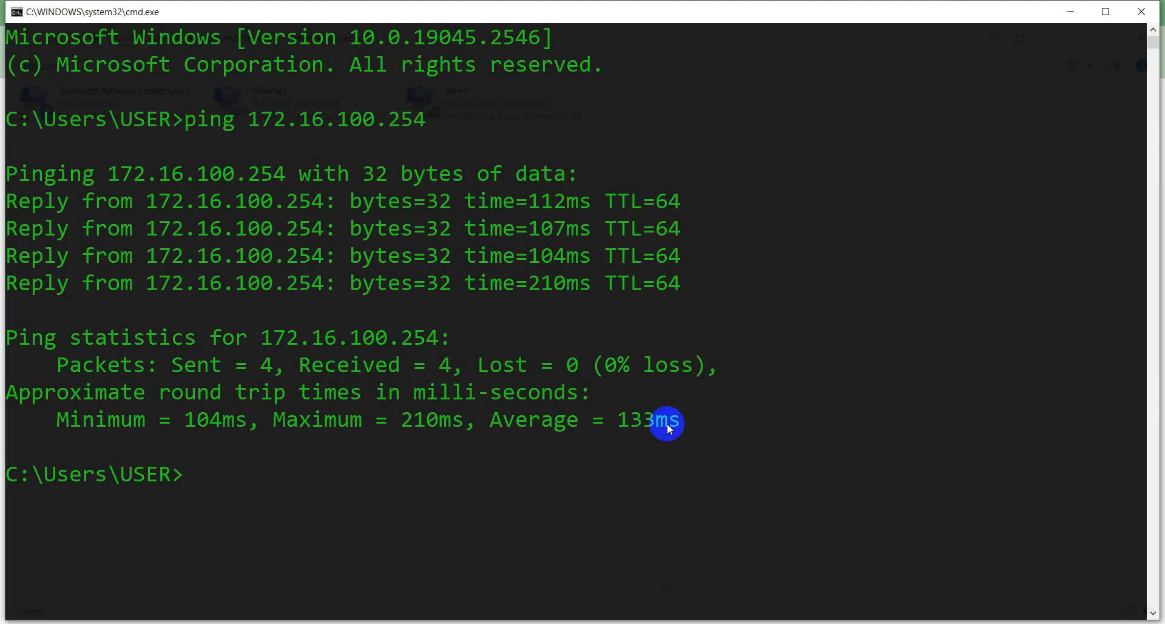
{"action": "type", "text": "ping"}
{"action": "key", "text": "alt+Tab"}
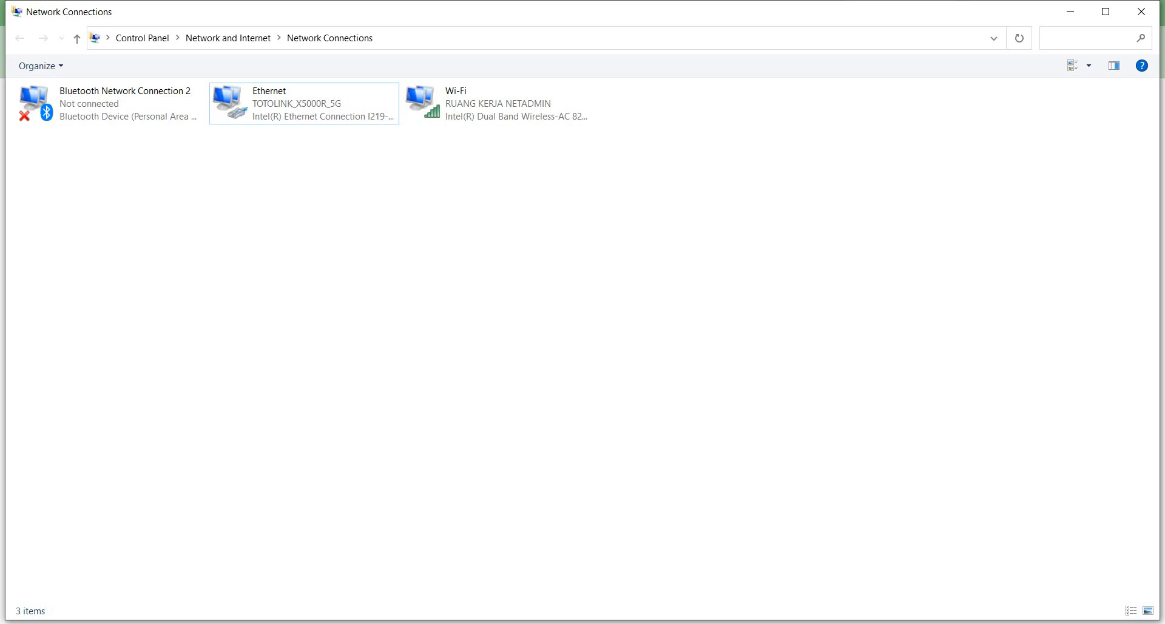
{"action": "right_click", "coordinate": [503, 122]}
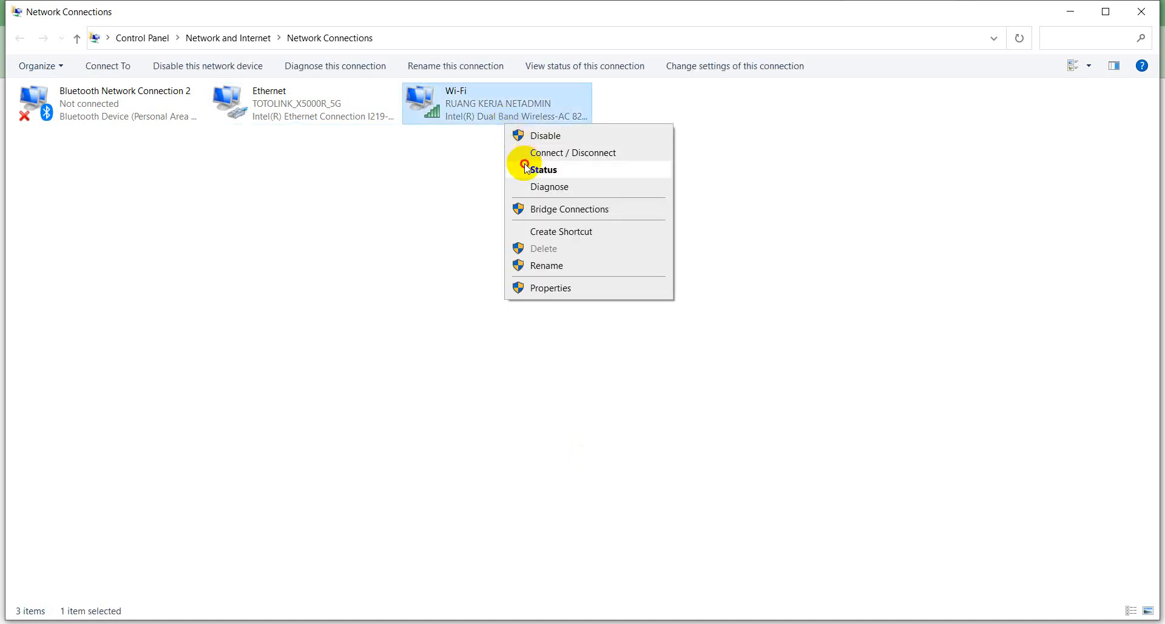
{"action": "left_click", "coordinate": [526, 169]}
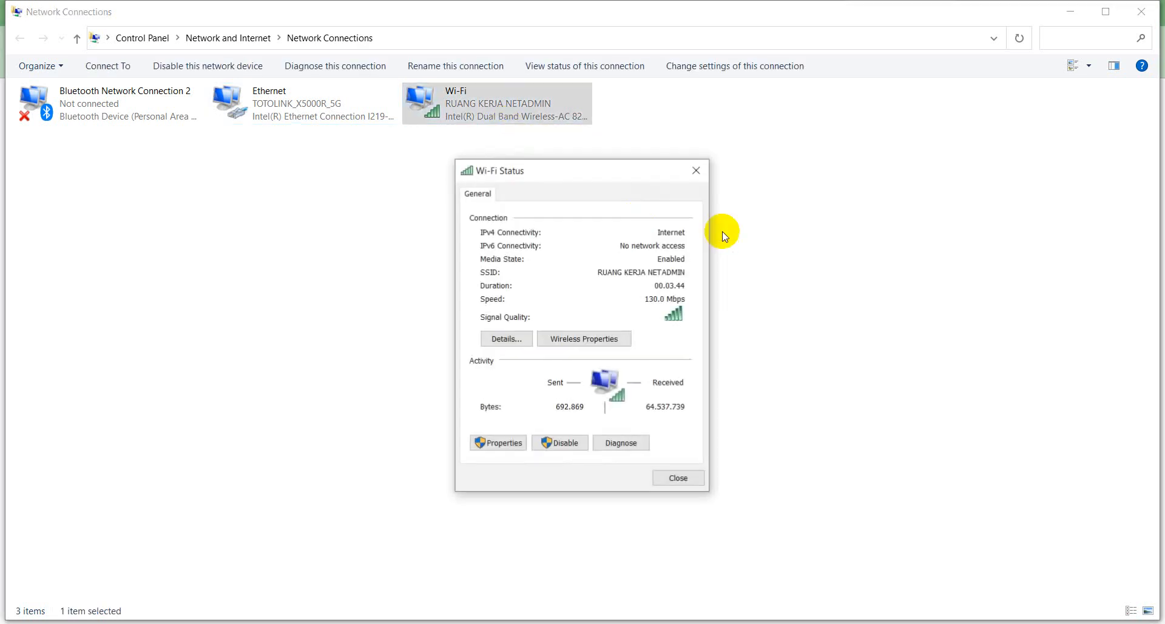
{"action": "left_click", "coordinate": [678, 478]}
- Check the Ethernet connection status, then ping google.com from the command prompt
{"action": "left_click", "coordinate": [333, 124]}
{"action": "right_click", "coordinate": [333, 124]}
{"action": "left_click", "coordinate": [358, 151]}
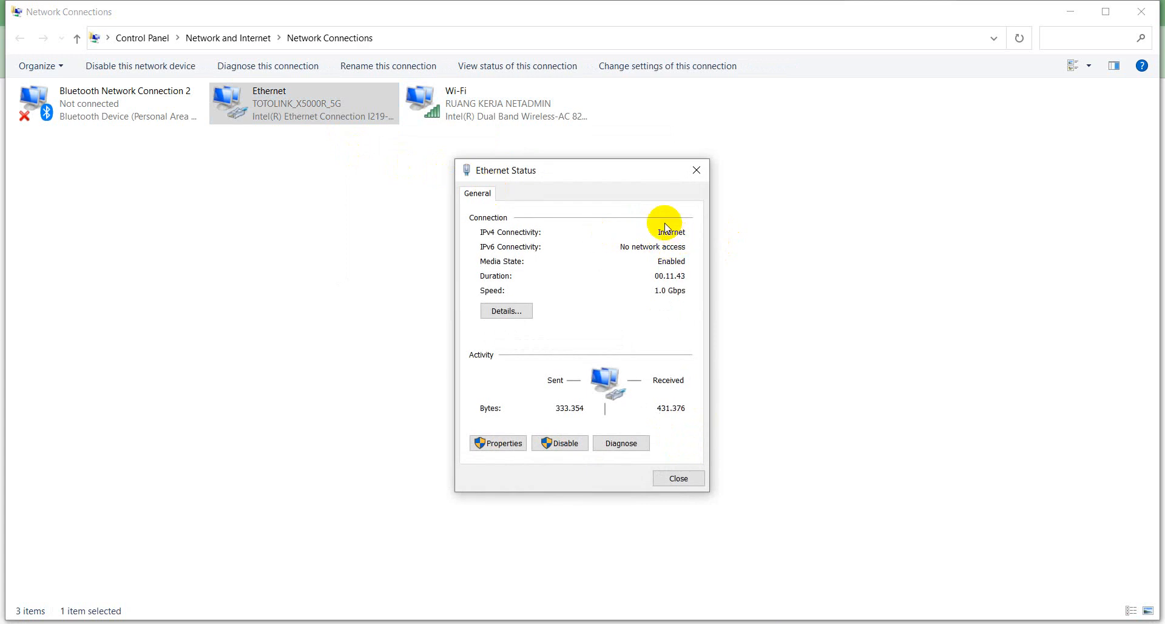
{"action": "left_click", "coordinate": [675, 477]}
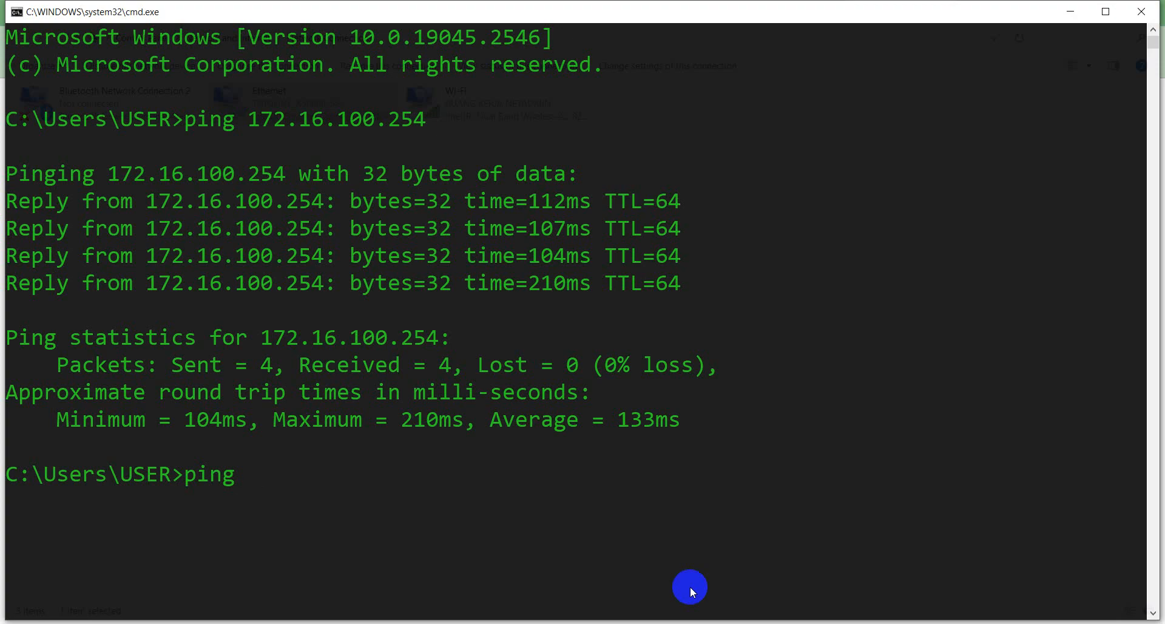
{"action": "type", "text": "google.com"}
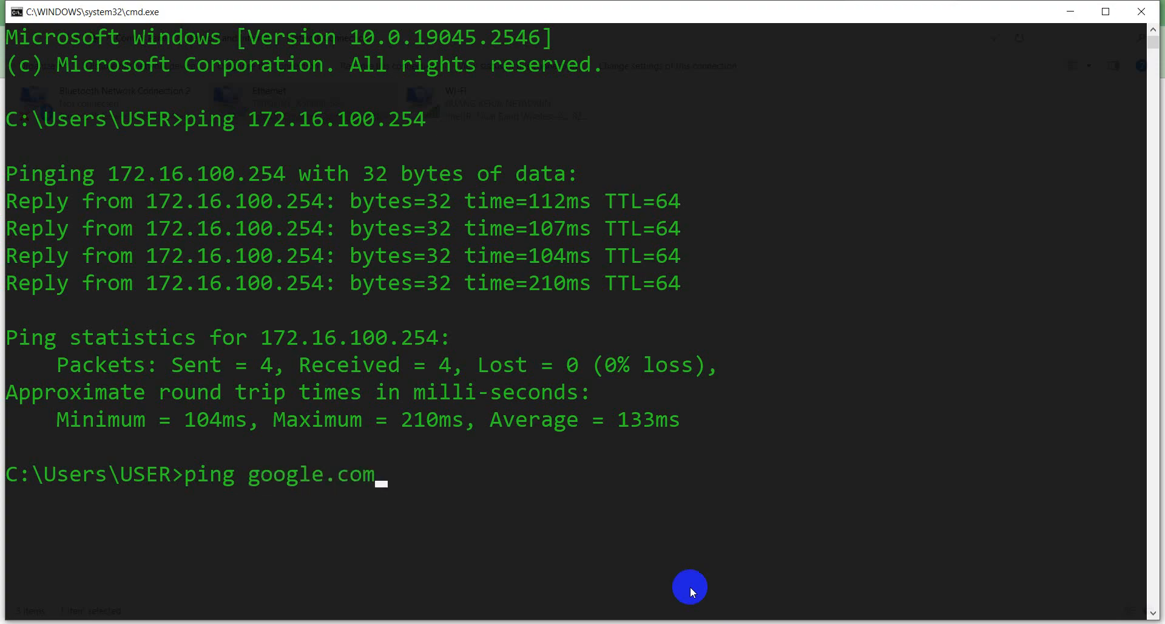
{"action": "key", "text": "Return"}
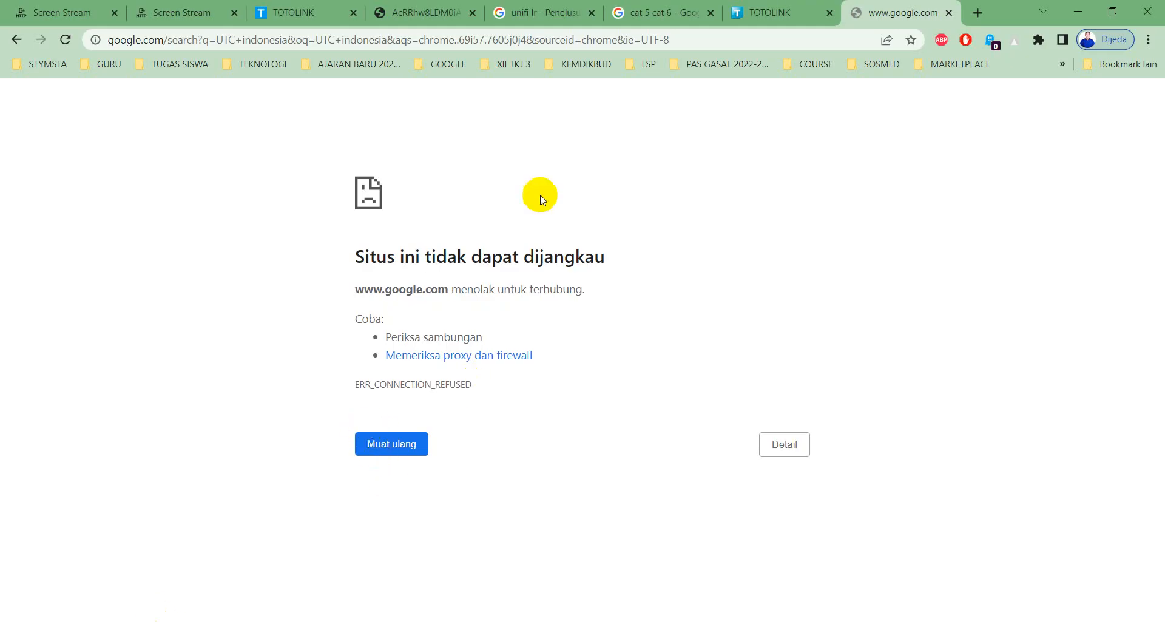
- Reload the failed google.com page in Chrome
{"action": "left_click", "coordinate": [423, 438]}
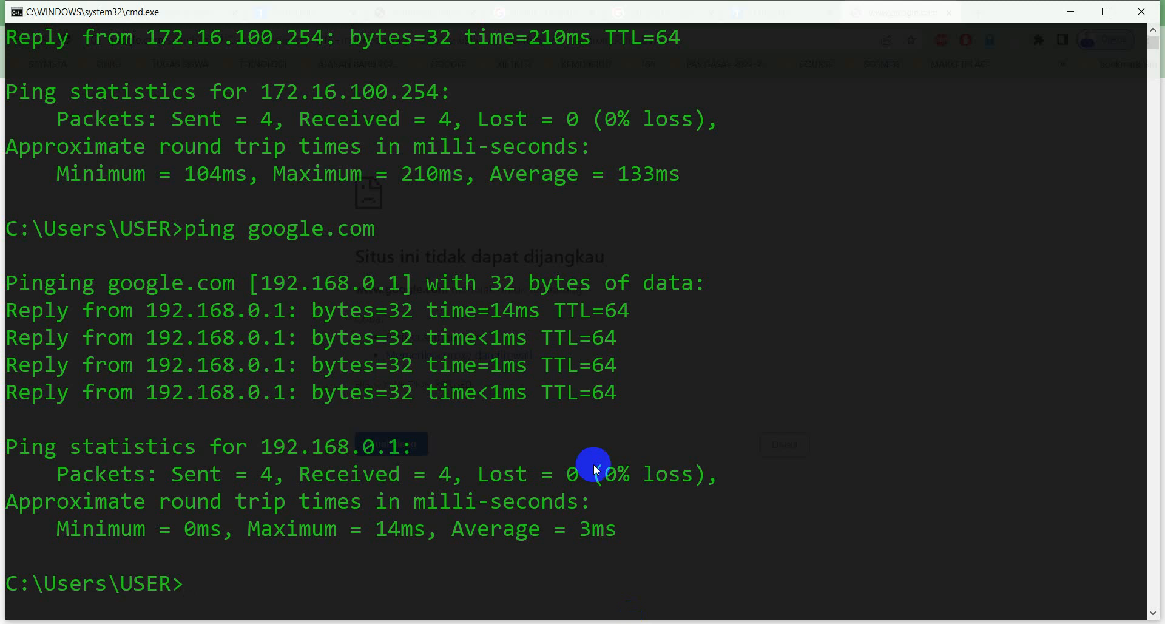
- Clear the console, ping 8.8.4.4 and stop it, then ping mikrotik.com
{"action": "type", "text": "cls"}
{"action": "key", "text": "Return"}
{"action": "type", "text": "ping 8"}
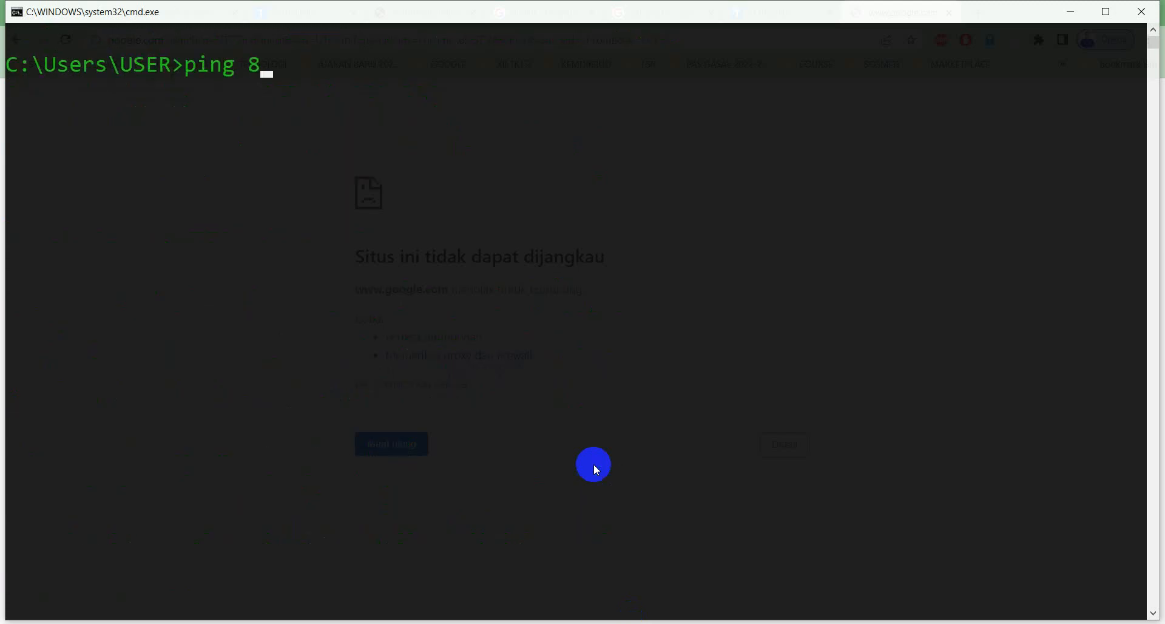
{"action": "type", "text": ".8.4.4"}
{"action": "key", "text": "Return"}
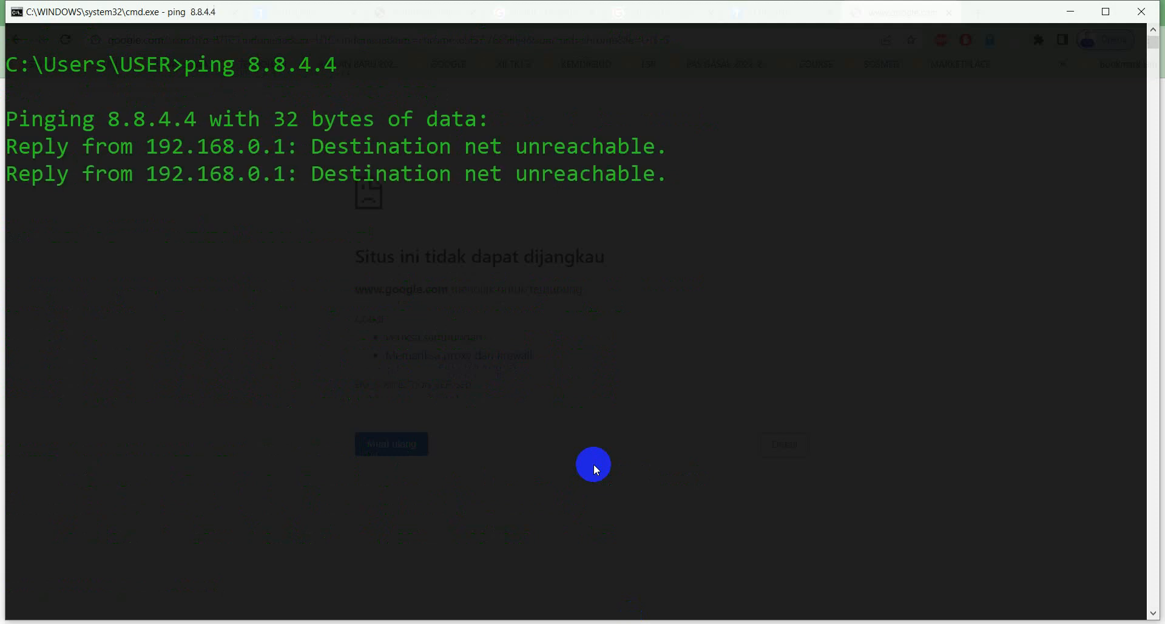
{"action": "key", "text": "ctrl+c"}
{"action": "type", "text": "ping m"}
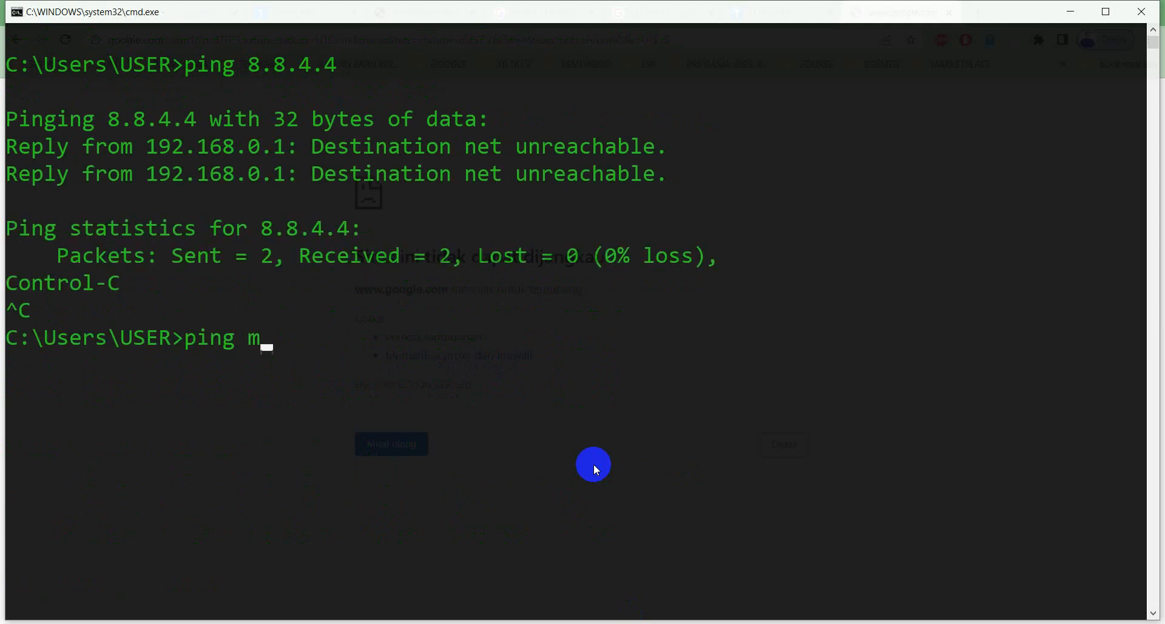
{"action": "type", "text": "ikrotik.com"}
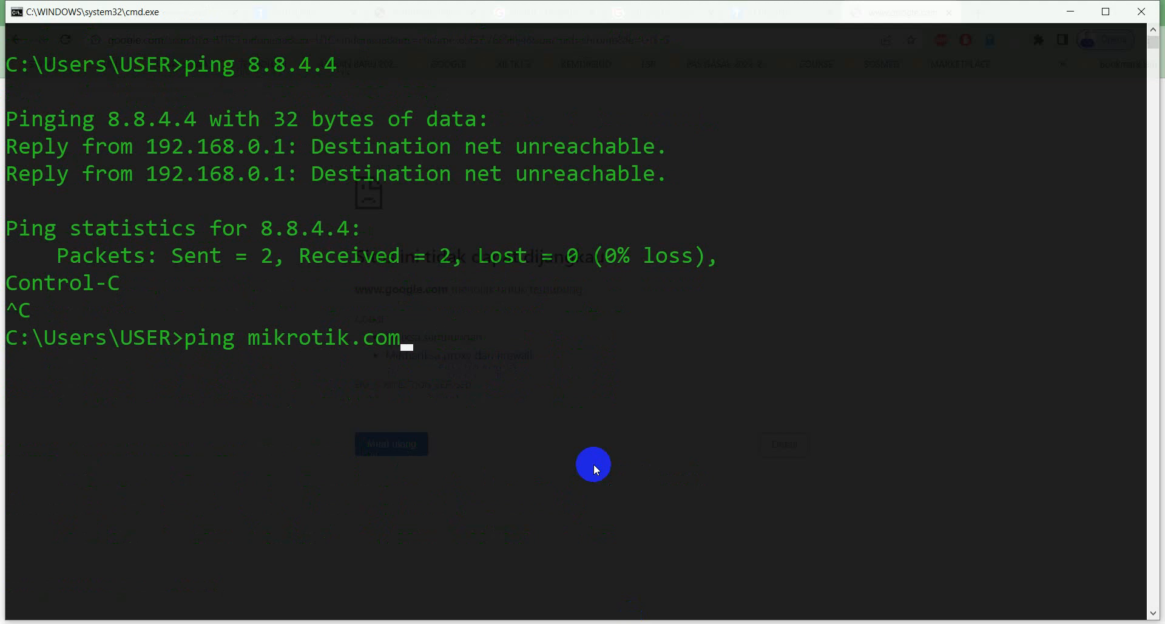
{"action": "key", "text": "Return"}
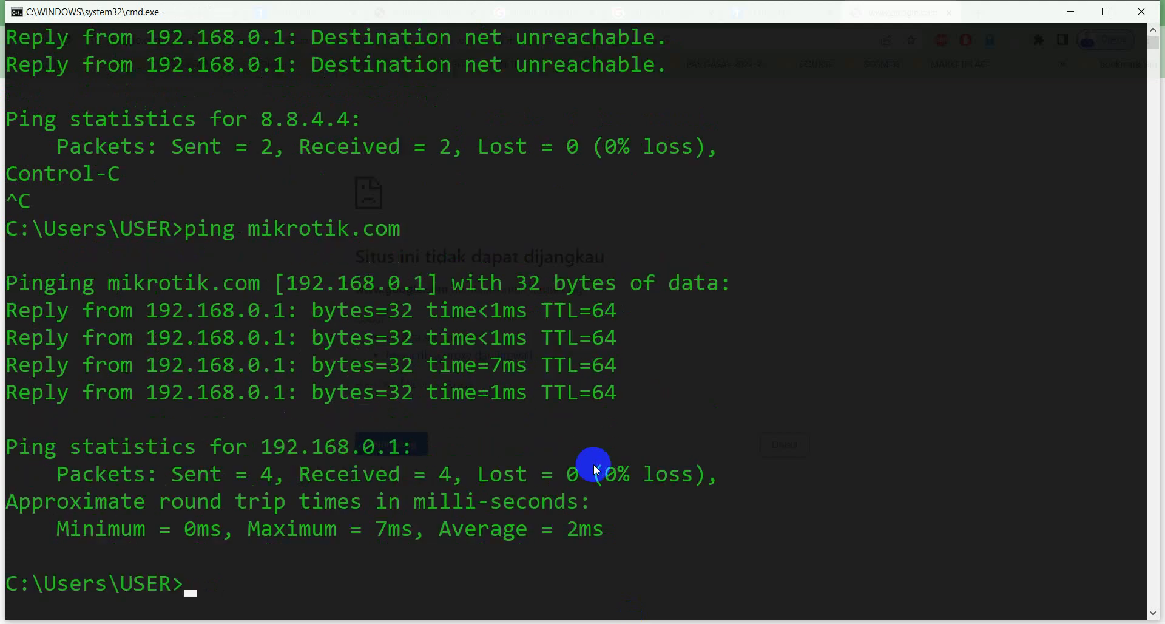
- Clear the console and ping detik.com, then clear again and ping google.com
{"action": "type", "text": "cls"}
{"action": "key", "text": "Return"}
{"action": "type", "text": "pi"}
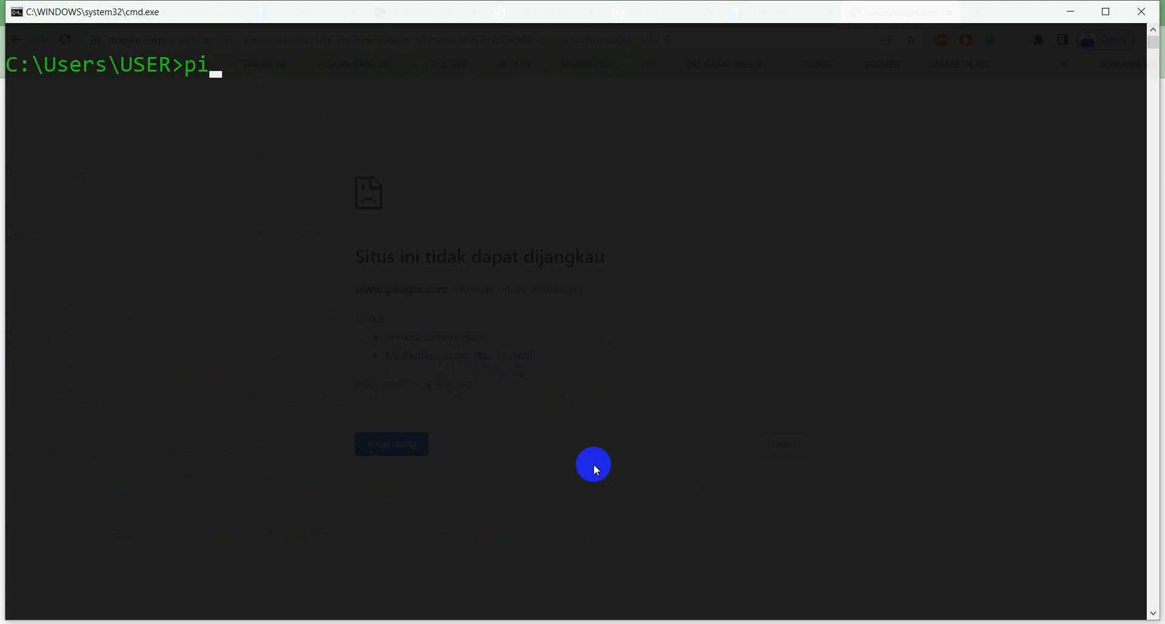
{"action": "type", "text": "ng detik.com"}
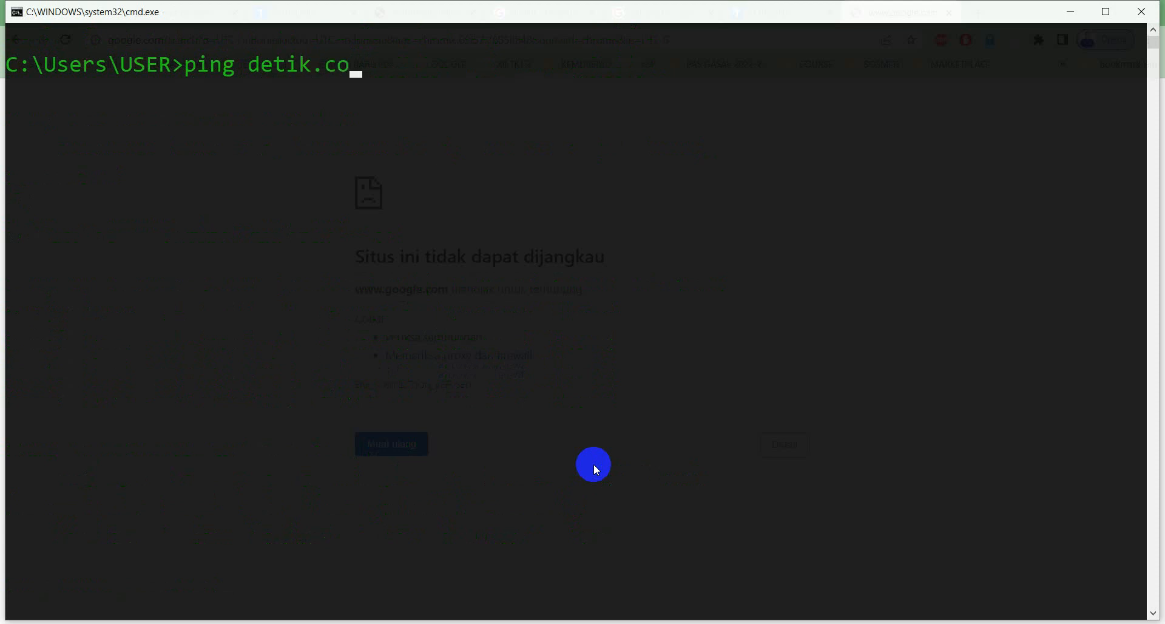
{"action": "key", "text": "Return"}
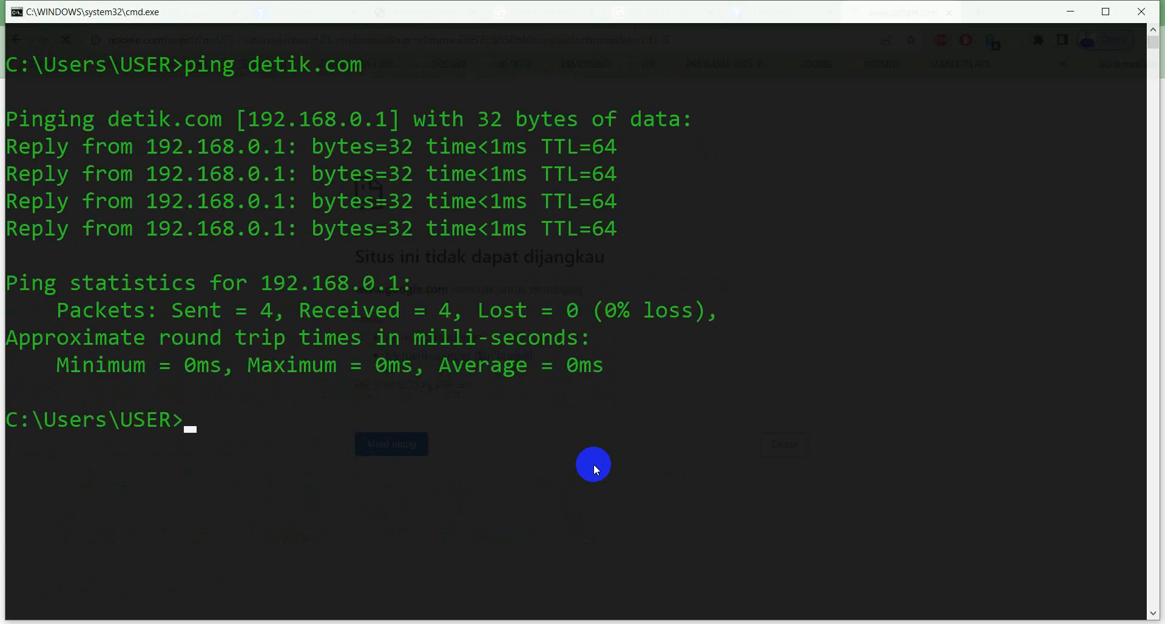
{"action": "type", "text": "cls"}
{"action": "key", "text": "Return"}
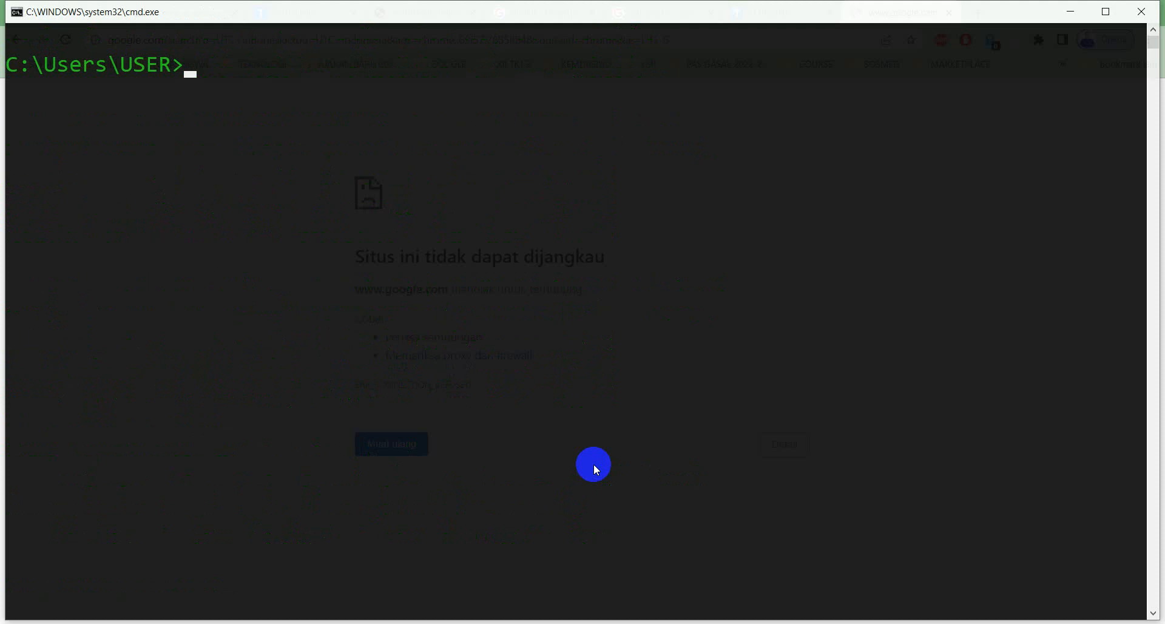
{"action": "type", "text": "ping goog"}
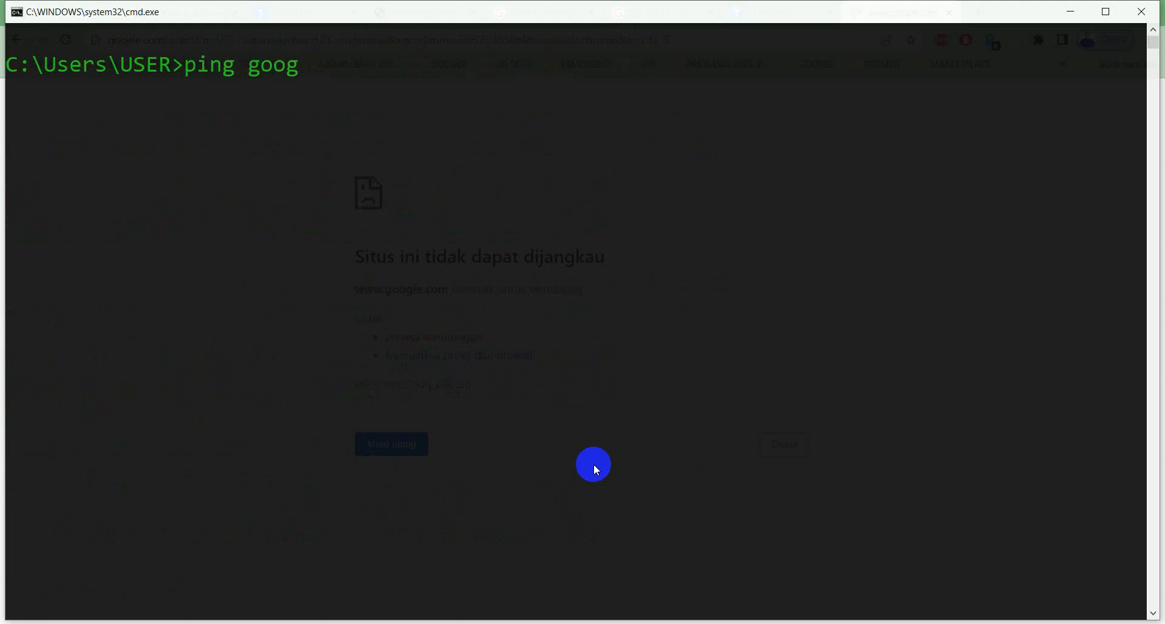
{"action": "type", "text": "le.com"}
{"action": "key", "text": "Return"}
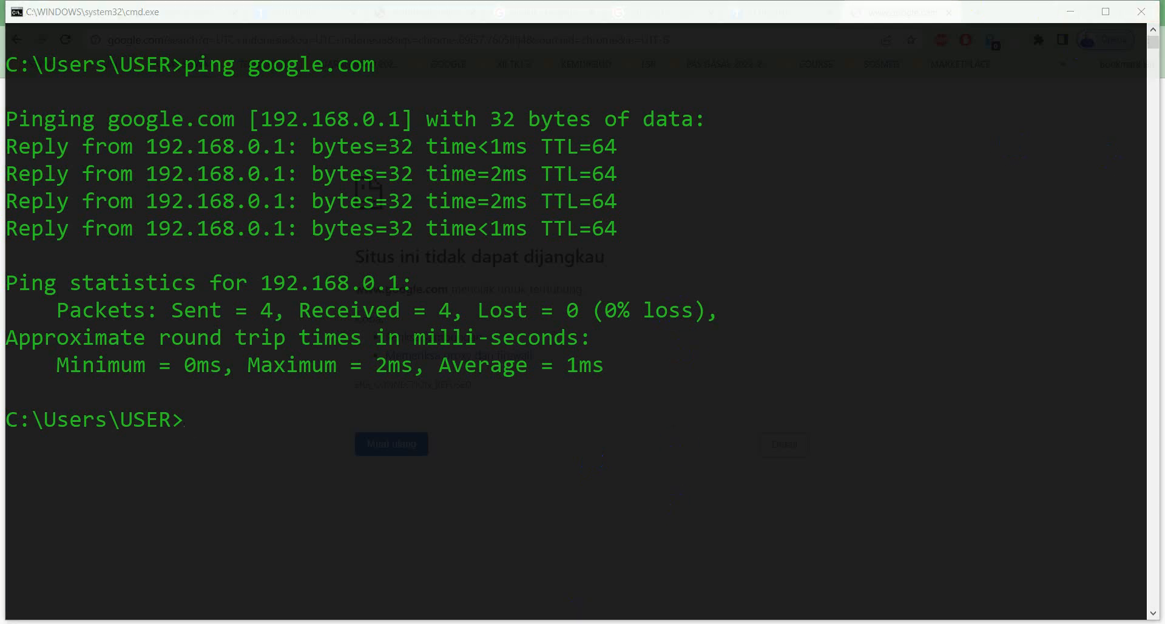
- Disable the Ethernet adapter in Network Connections so only Wi-Fi stays active
{"action": "left_click", "coordinate": [576, 623]}
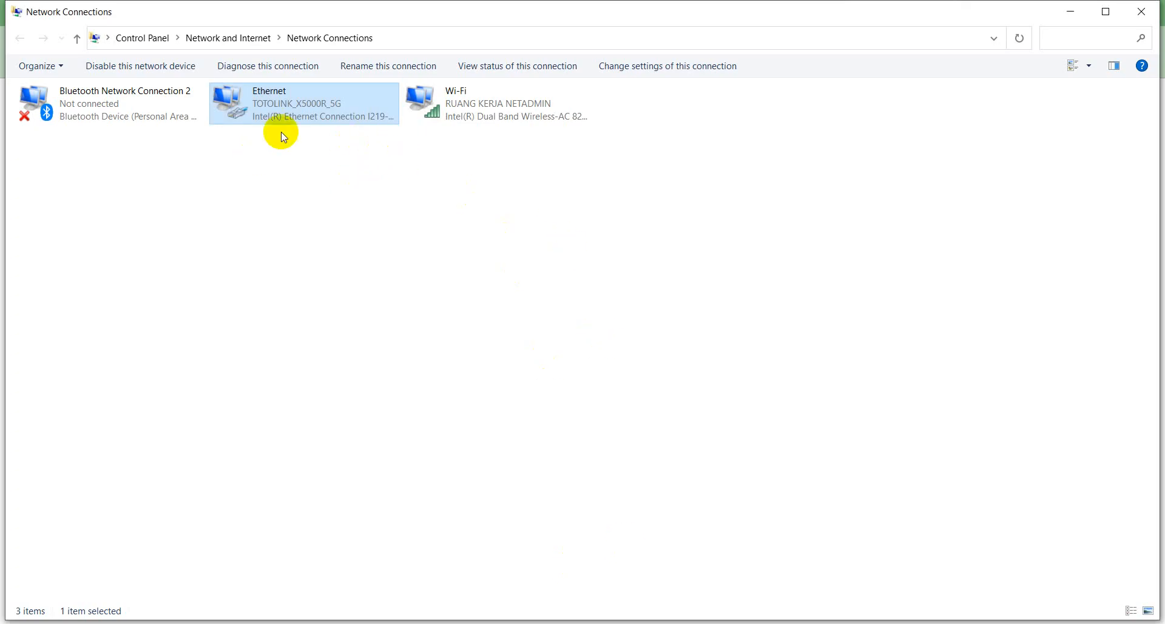
{"action": "right_click", "coordinate": [273, 102]}
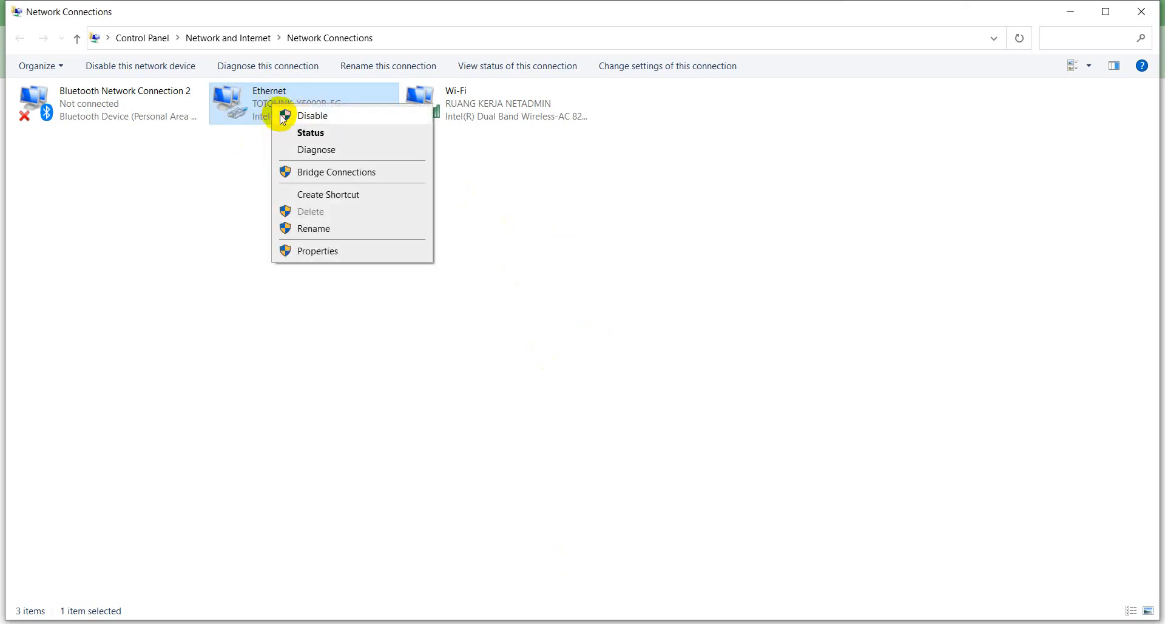
{"action": "left_click", "coordinate": [229, 129]}
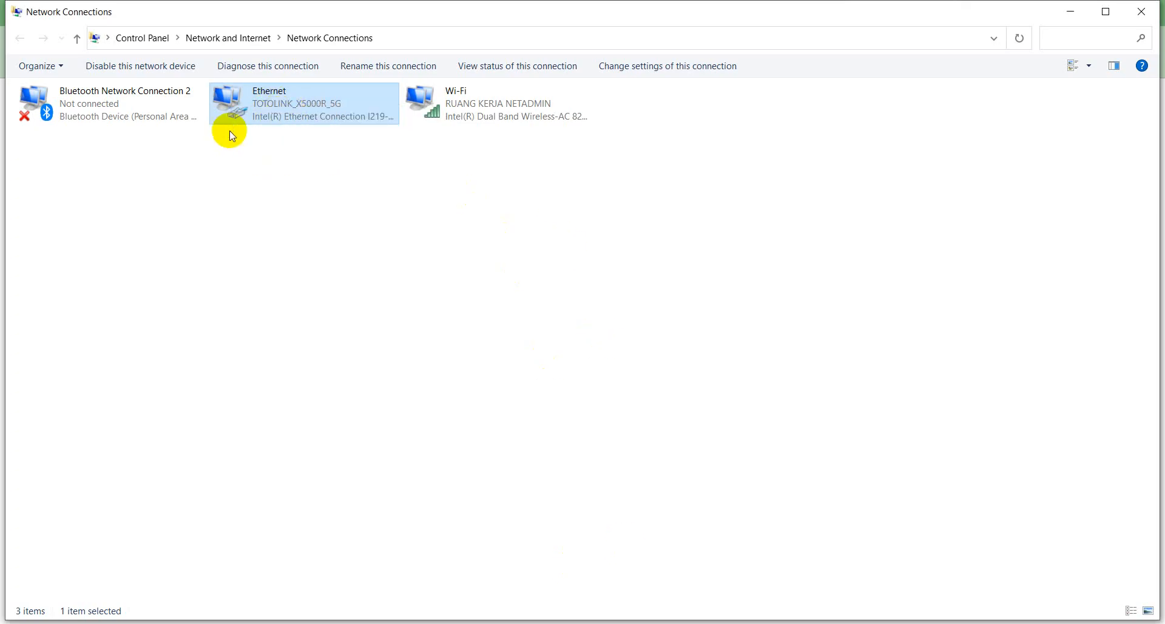
{"action": "right_click", "coordinate": [275, 115]}
{"action": "left_click", "coordinate": [287, 126]}
{"action": "left_click", "coordinate": [299, 226]}
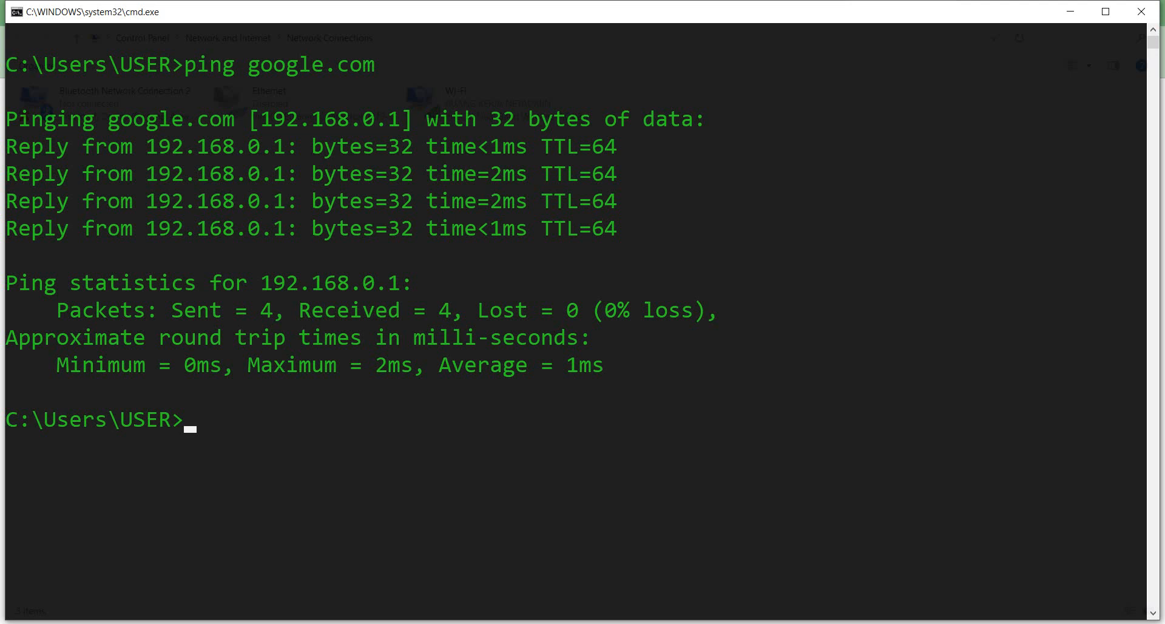
- Clear the console and re-run the ping to 8.8.4.4 from history, then stop it
{"action": "type", "text": "cls"}
{"action": "key", "text": "Return"}
{"action": "key", "text": "Up"}
{"action": "key", "text": "Up"}
{"action": "key", "text": "Down"}
{"action": "key", "text": "Up"}
{"action": "key", "text": "Down"}
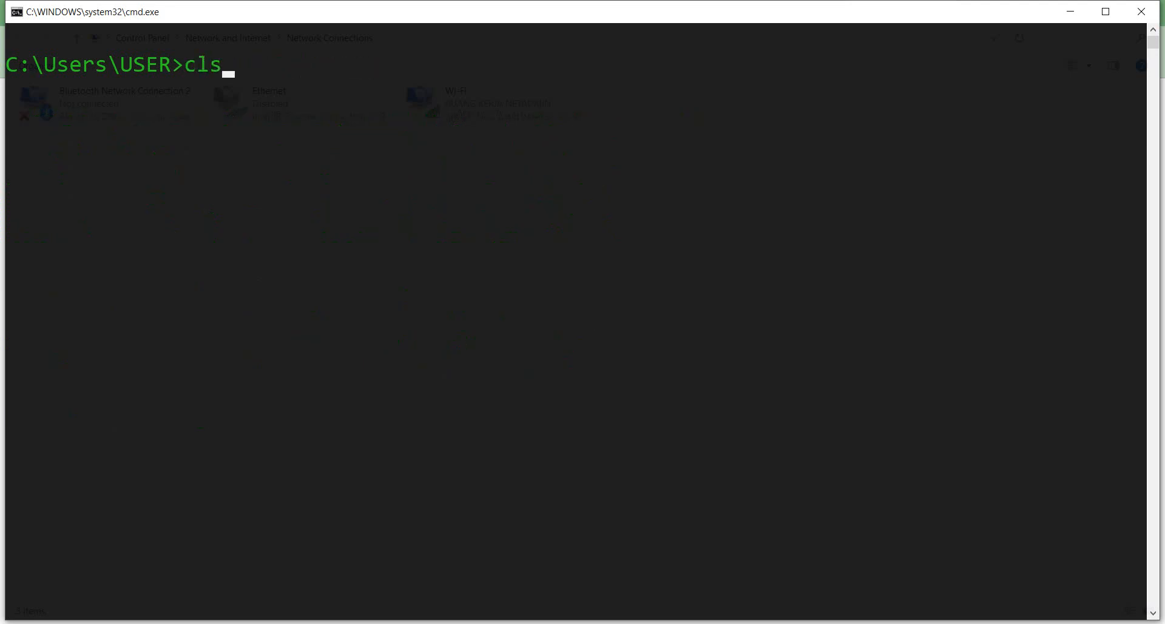
{"action": "key", "text": "Up"}
{"action": "key", "text": "Up"}
- Re-run pings to google.com and mikrotik.com from history, both replying, then return to Network Connections
{"action": "key", "text": "Up"}
{"action": "key", "text": "Return"}
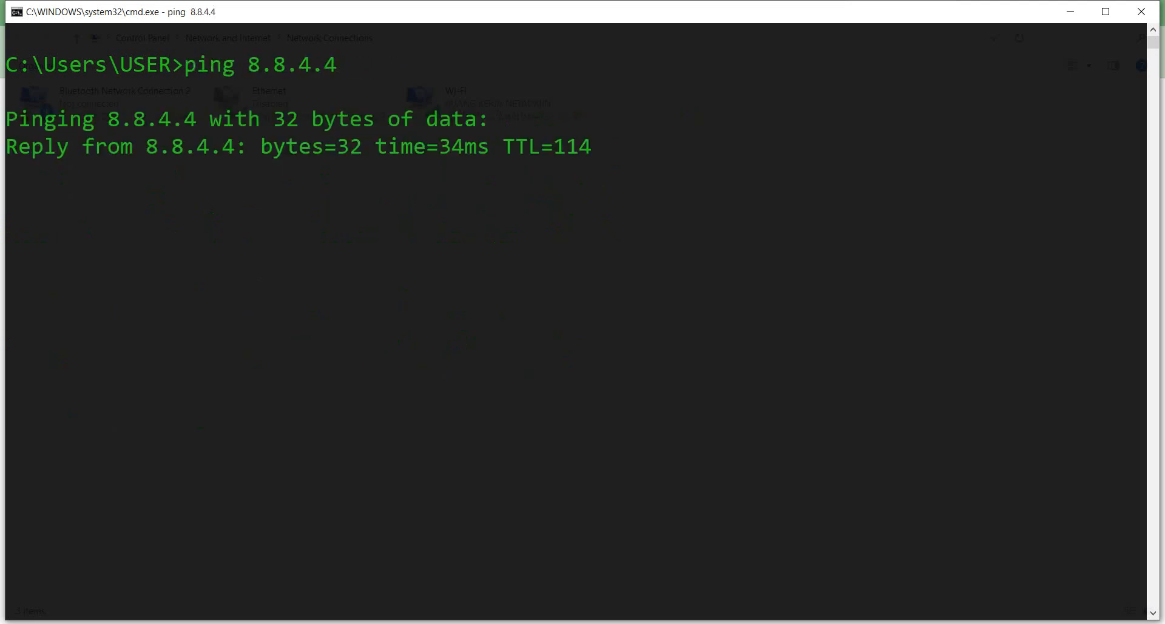
{"action": "key", "text": "ctrl+c"}
{"action": "key", "text": "Up"}
{"action": "key", "text": "Up"}
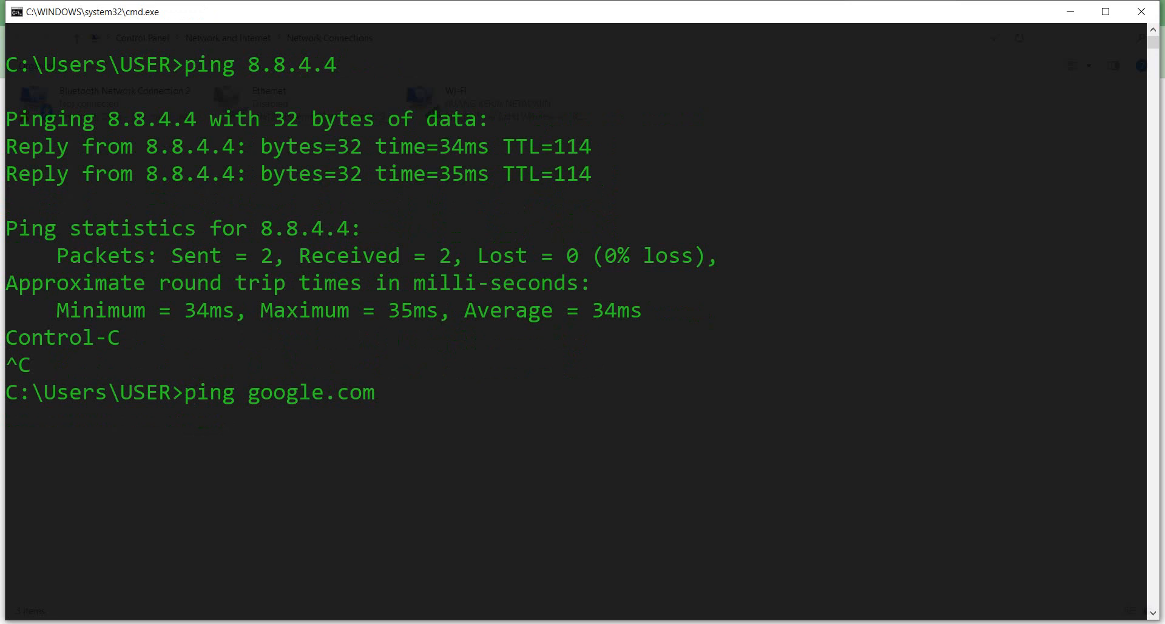
{"action": "key", "text": "Return"}
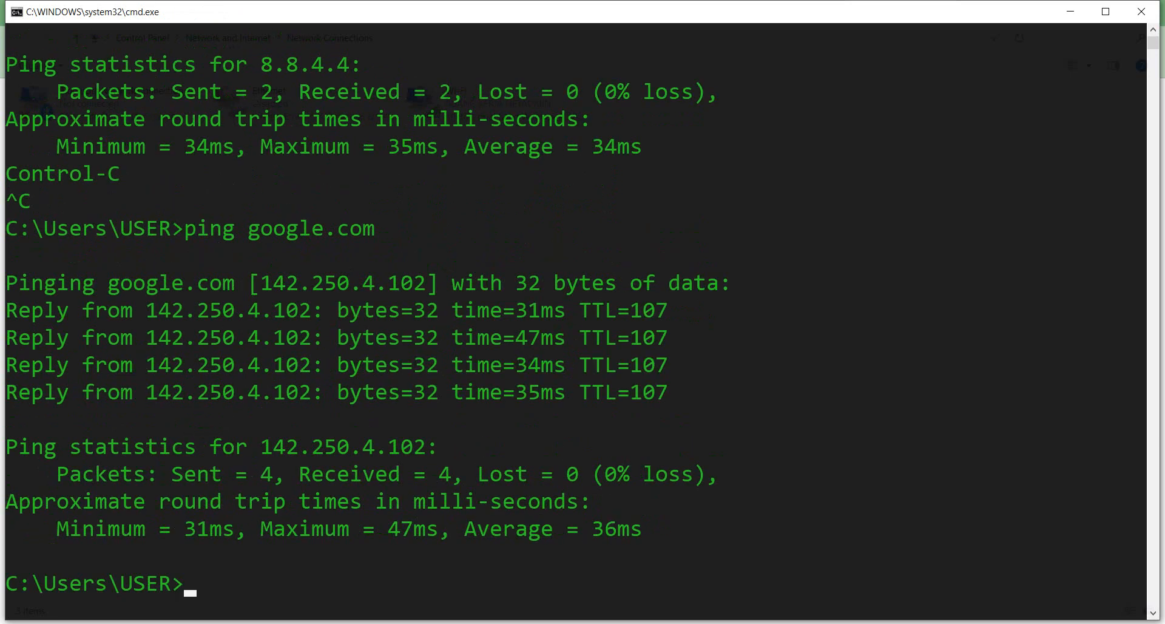
{"action": "key", "text": "Up"}
{"action": "key", "text": "Up"}
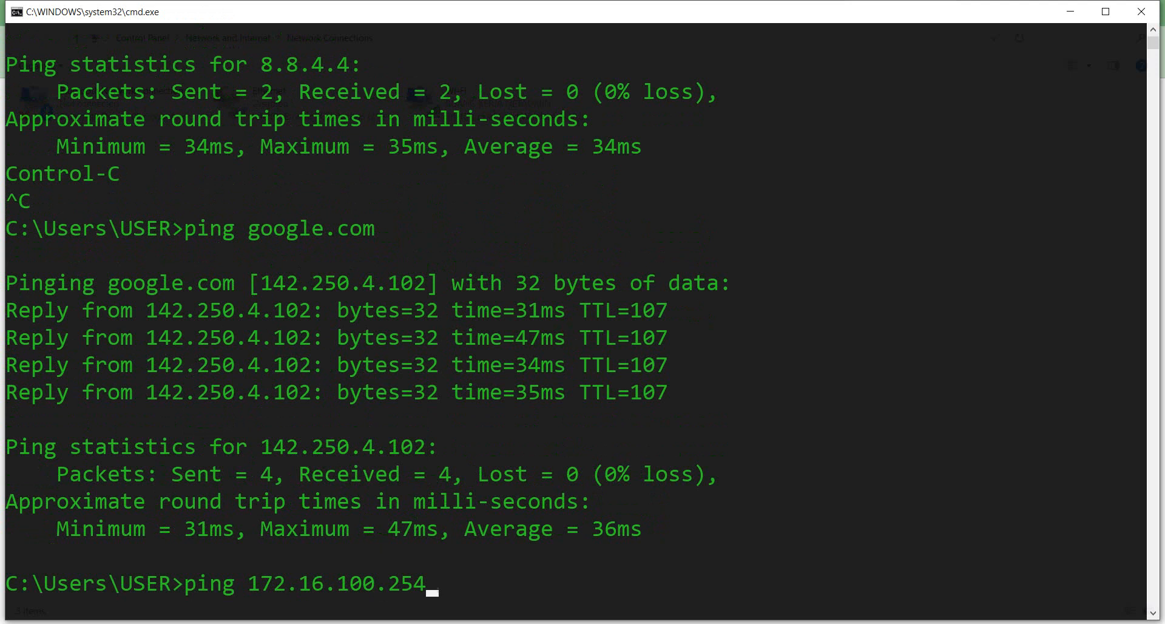
{"action": "key", "text": "Up"}
{"action": "key", "text": "Up"}
{"action": "key", "text": "Up"}
{"action": "key", "text": "Down"}
{"action": "key", "text": "Return"}
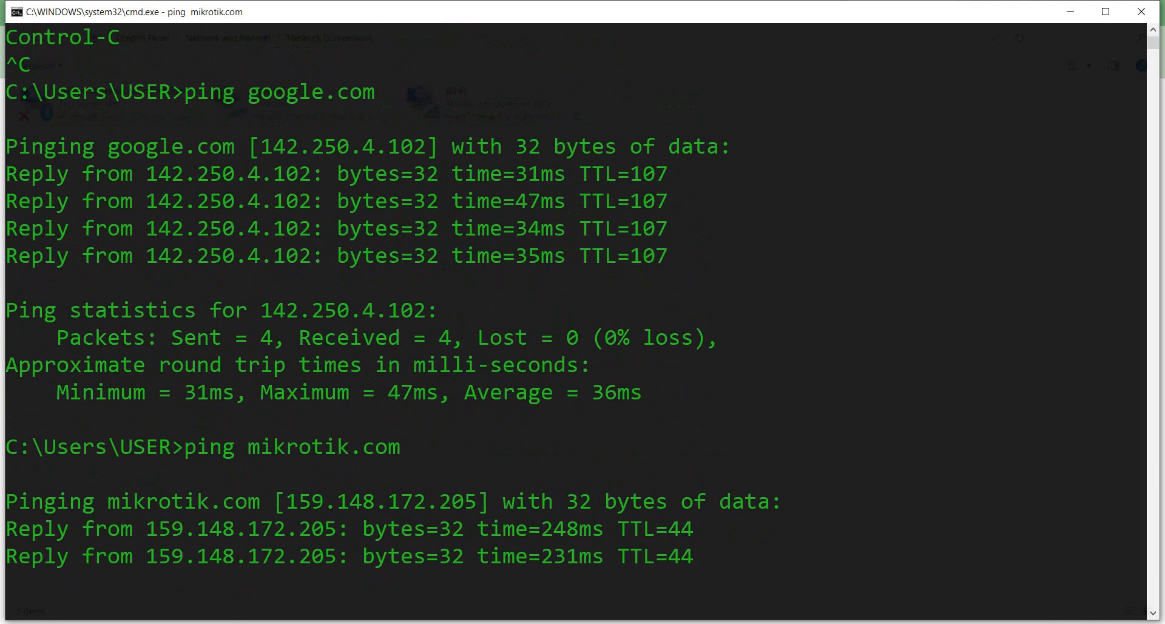
{"action": "key", "text": "ctrl+c"}
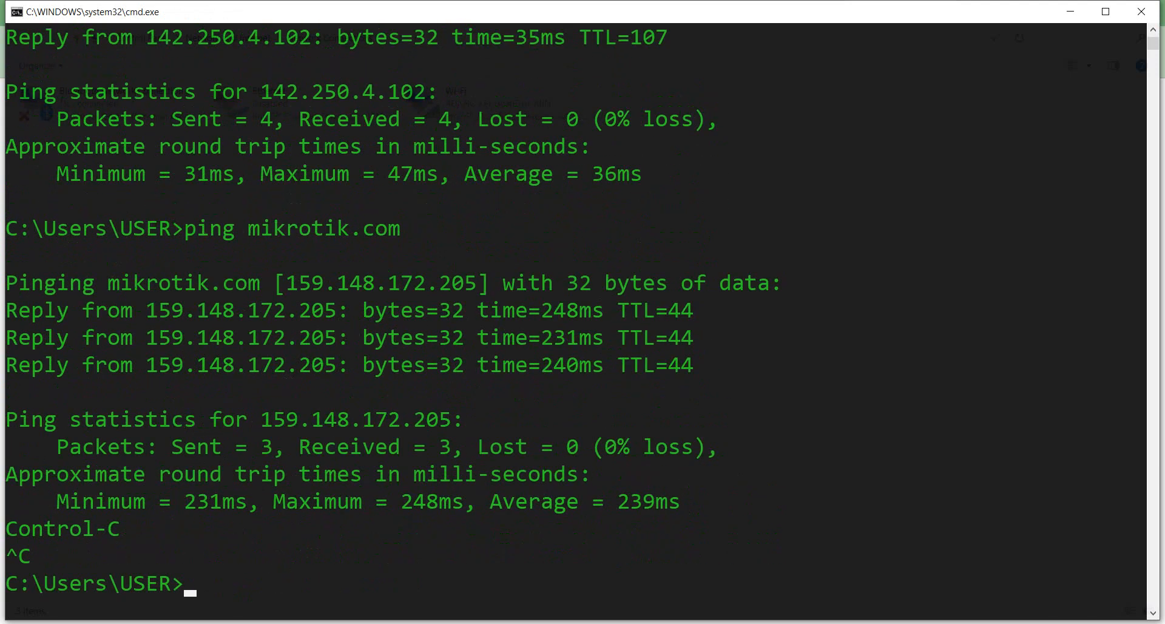
{"action": "left_click", "coordinate": [650, 587]}
{"action": "key", "text": "alt+Tab"}
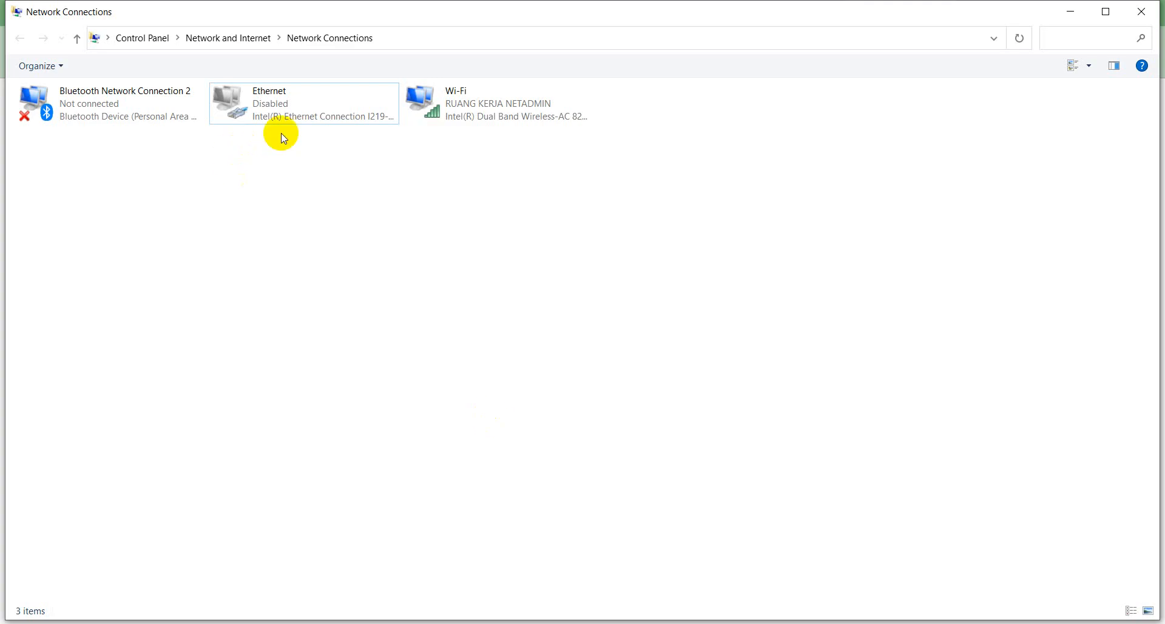
- Re-enable Ethernet and confirm IPv4 192.168.0.112 with gateway 192.168.0.1 on TOTOLINK_X5000R_5G
{"action": "double_click", "coordinate": [286, 110]}
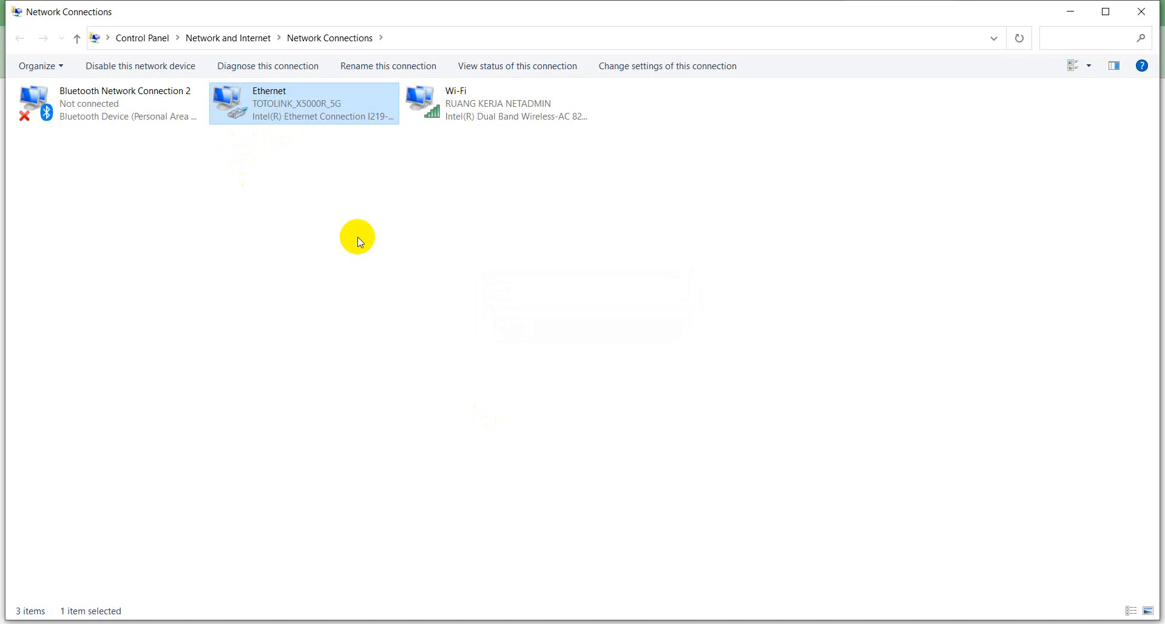
{"action": "right_click", "coordinate": [253, 118]}
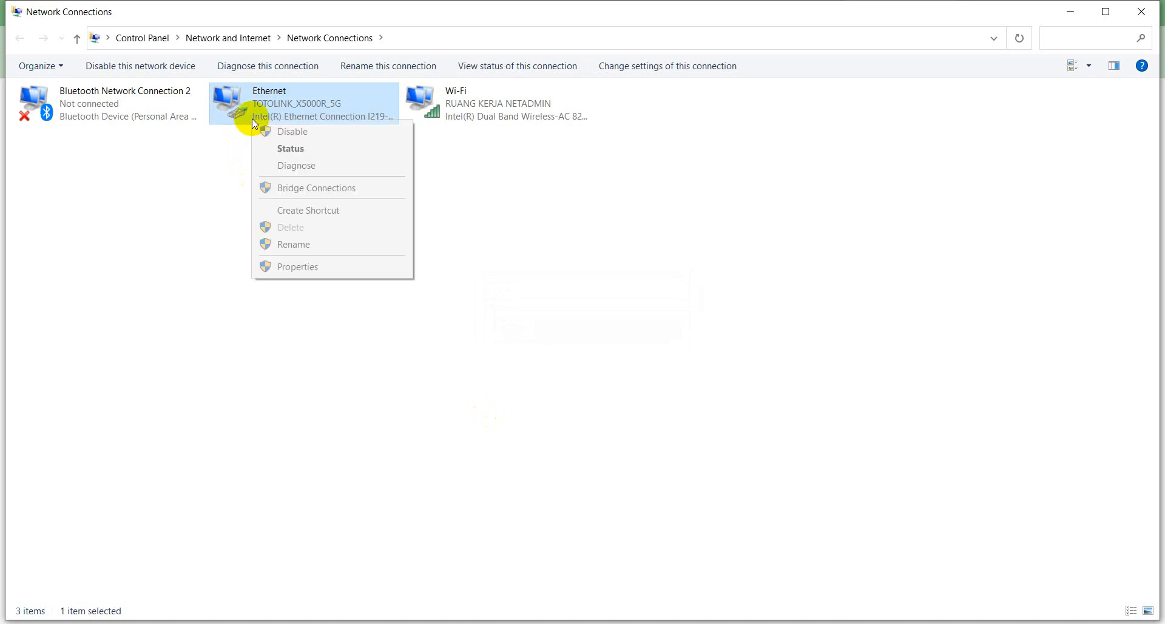
{"action": "left_click", "coordinate": [264, 150]}
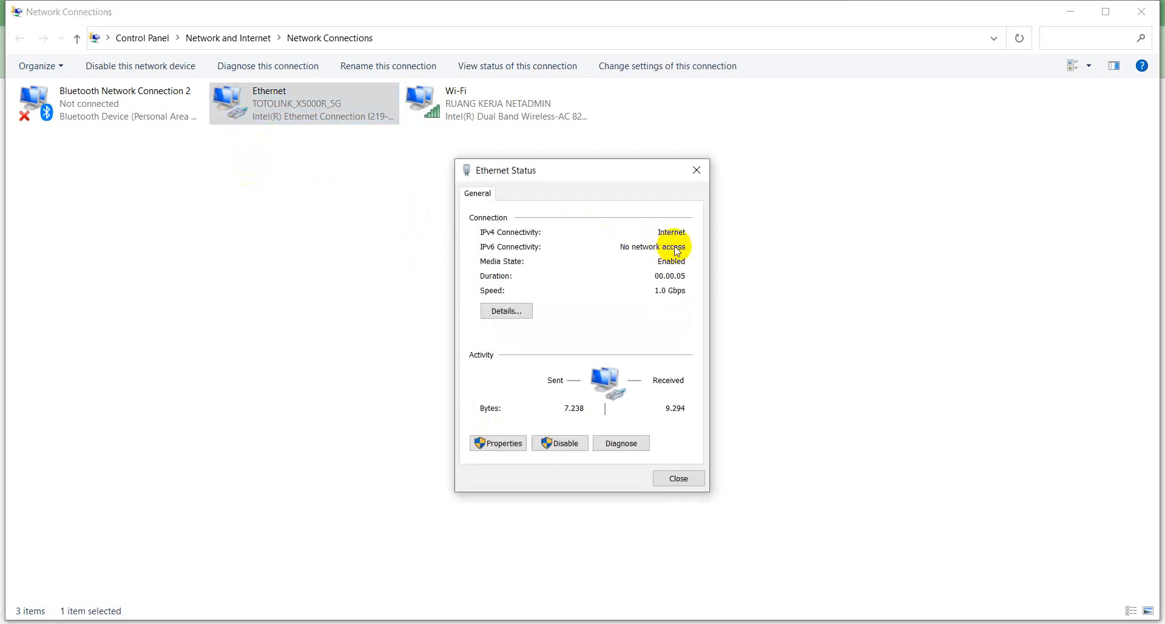
{"action": "left_click", "coordinate": [526, 314]}
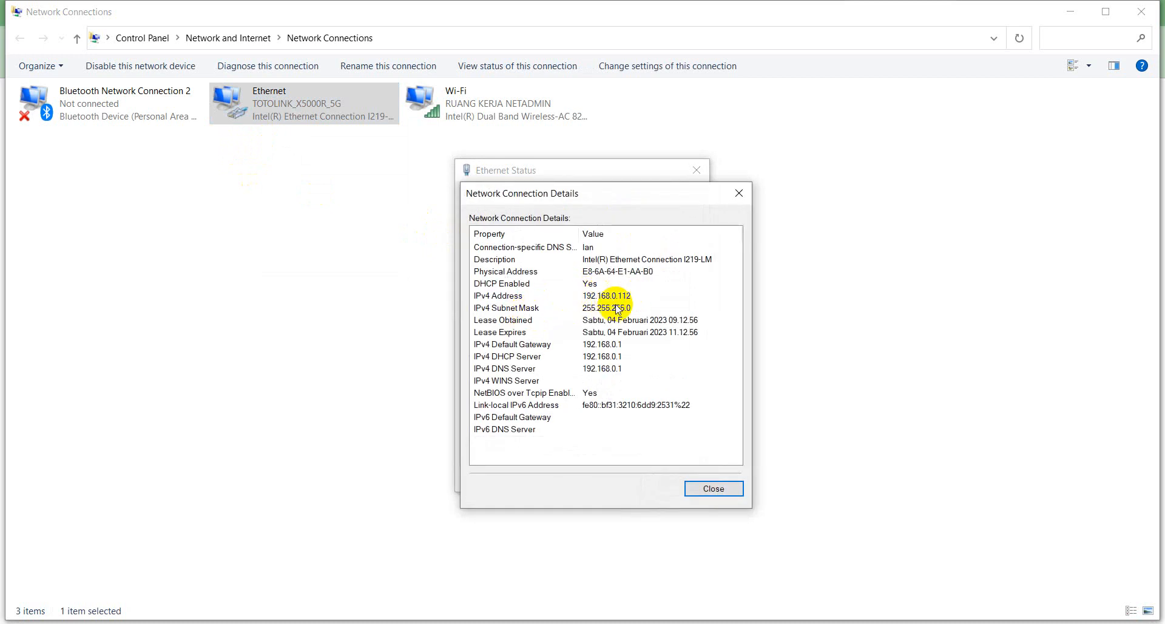
{"action": "left_click", "coordinate": [707, 489]}
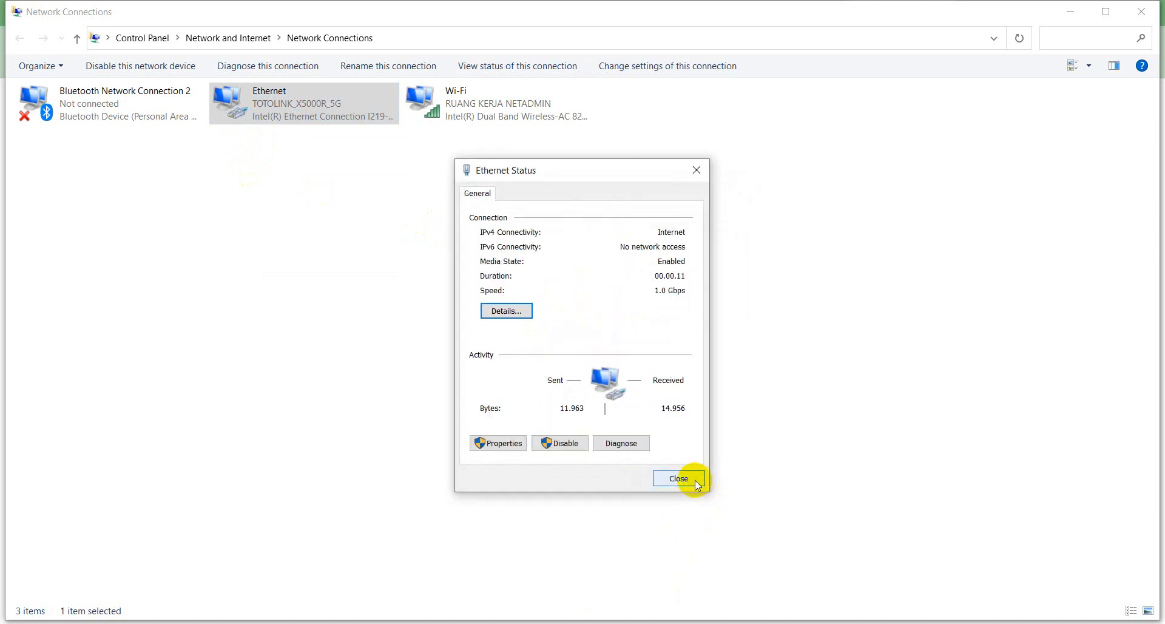
{"action": "left_click", "coordinate": [683, 476]}
{"action": "key", "text": "alt+Tab"}
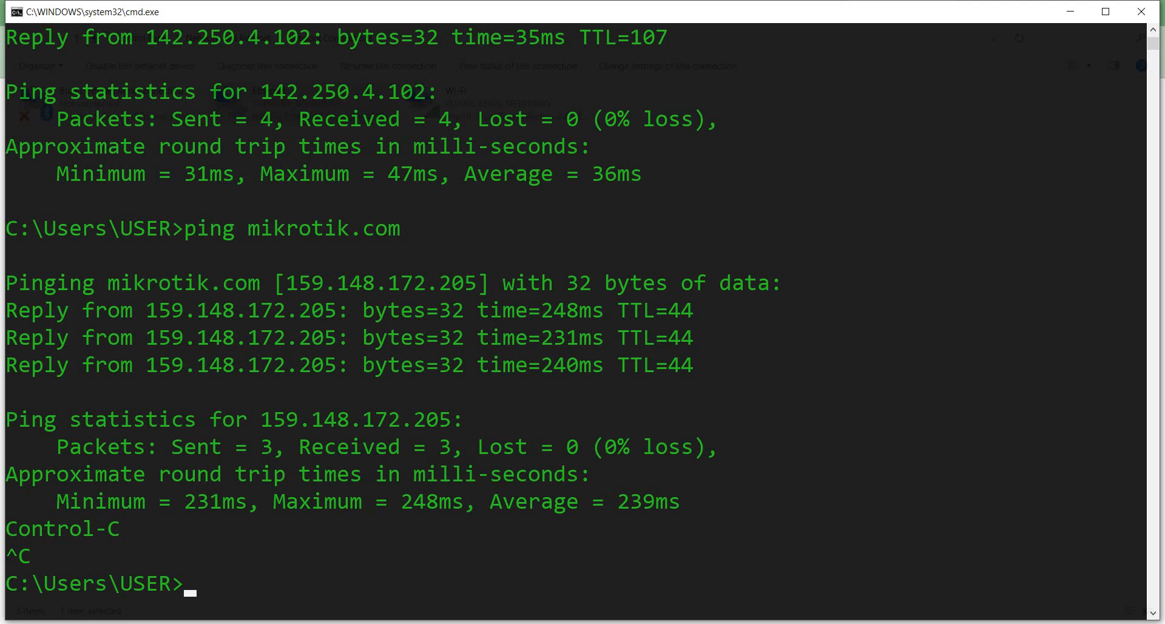
- Clear the console, ping 8.8.4.4 (net unreachable), then ping mikrotik.com, now resolving to 192.168.0.1
{"action": "type", "text": "cls"}
{"action": "key", "text": "Return"}
{"action": "key", "text": "Up"}
{"action": "key", "text": "Up"}
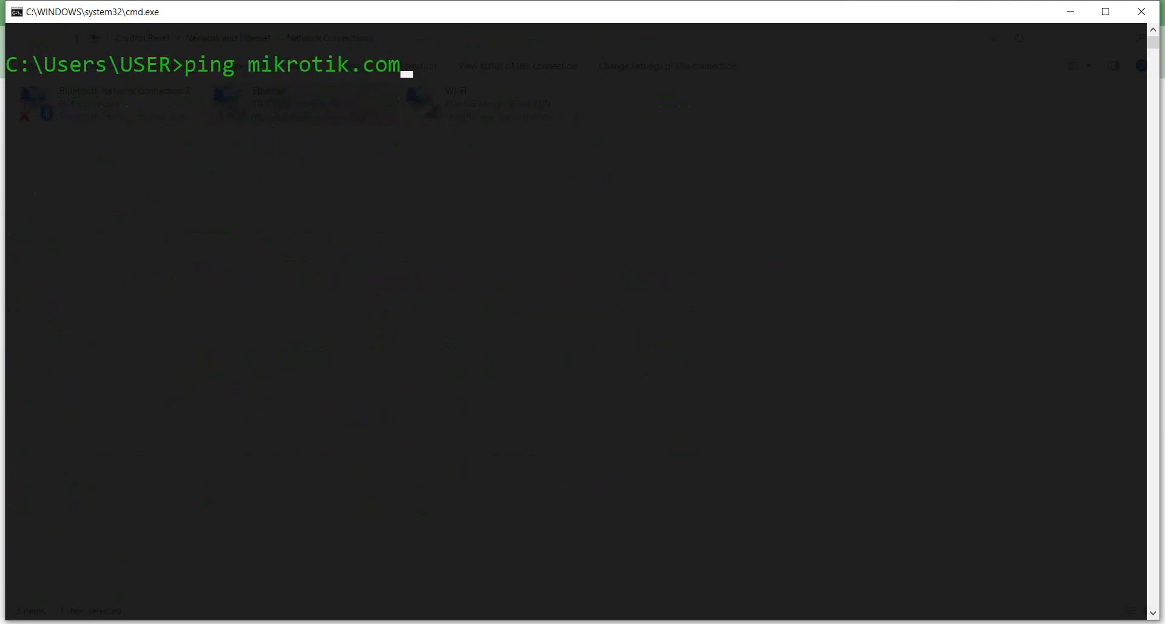
{"action": "key", "text": "Up"}
{"action": "key", "text": "Up"}
{"action": "key", "text": "Return"}
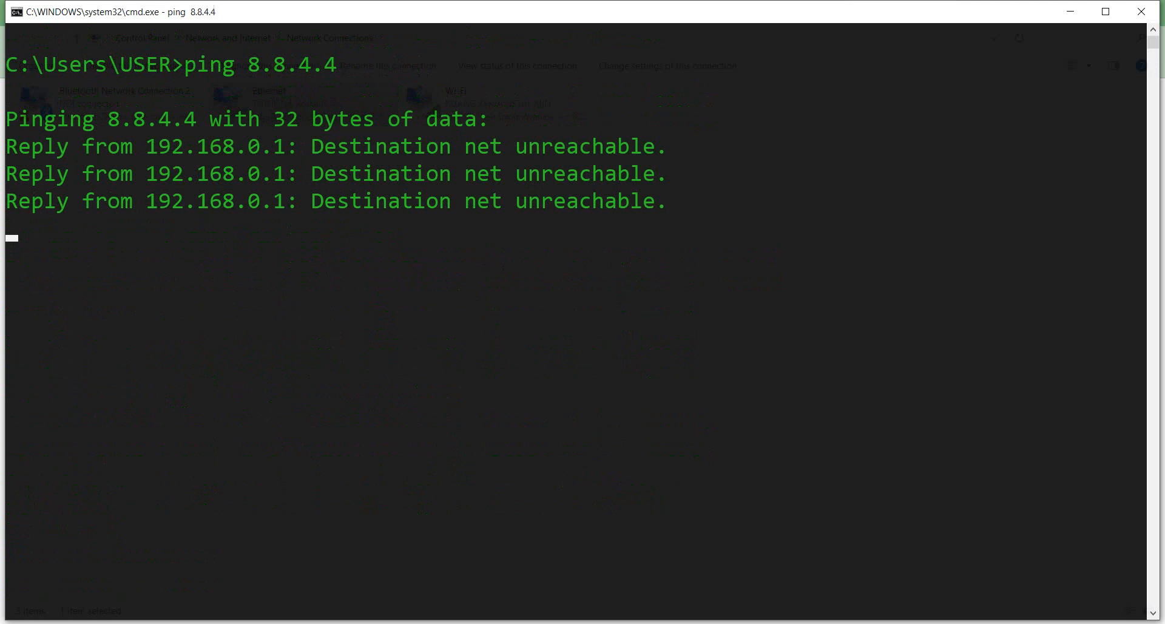
{"action": "key", "text": "Return"}
{"action": "key", "text": "Up"}
{"action": "key", "text": "Up"}
{"action": "key", "text": "Up"}
{"action": "key", "text": "Return"}
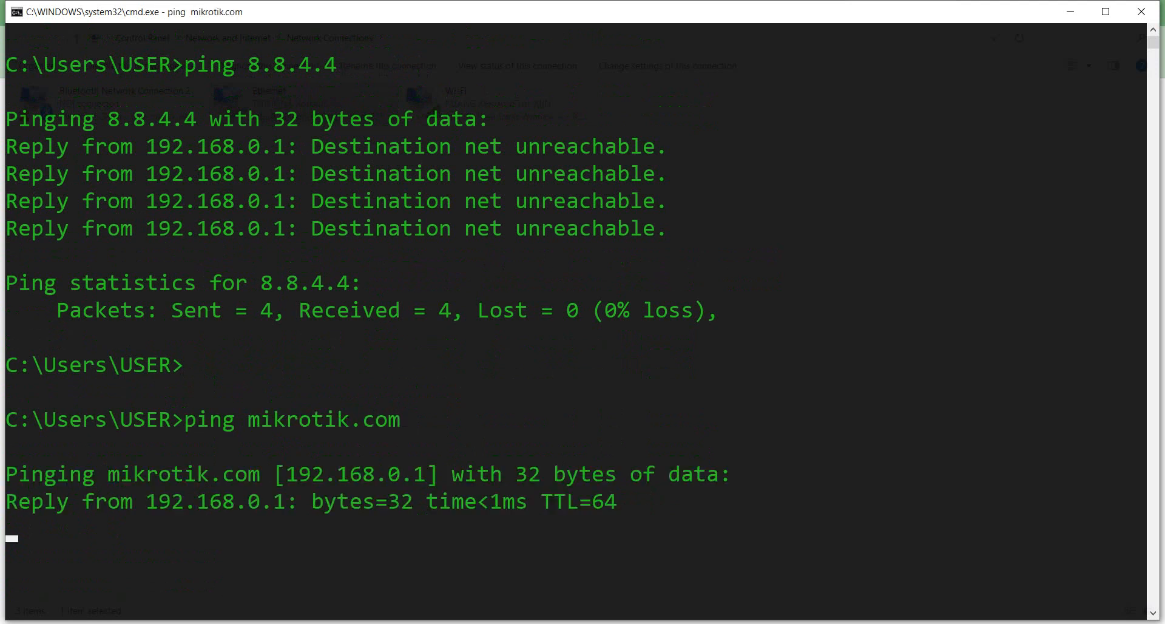
{"action": "key", "text": "ctrl+c"}
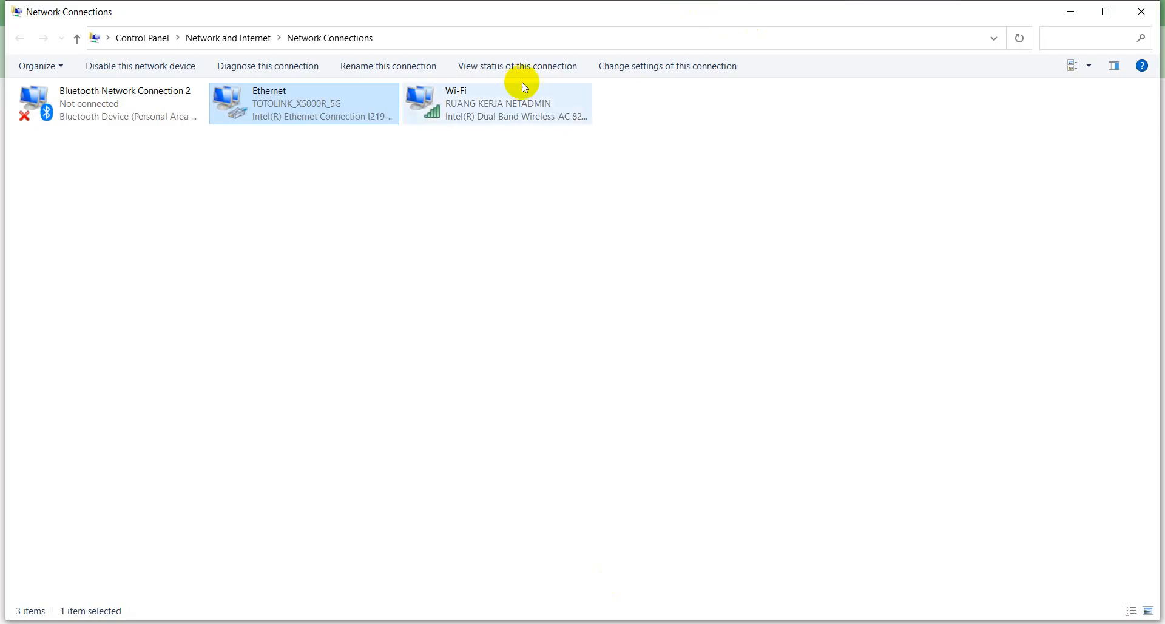
- Review the Wi-Fi connection's details, checking its IPv4 DHCP server and default gateway
{"action": "left_click", "coordinate": [494, 88]}
{"action": "right_click", "coordinate": [498, 90]}
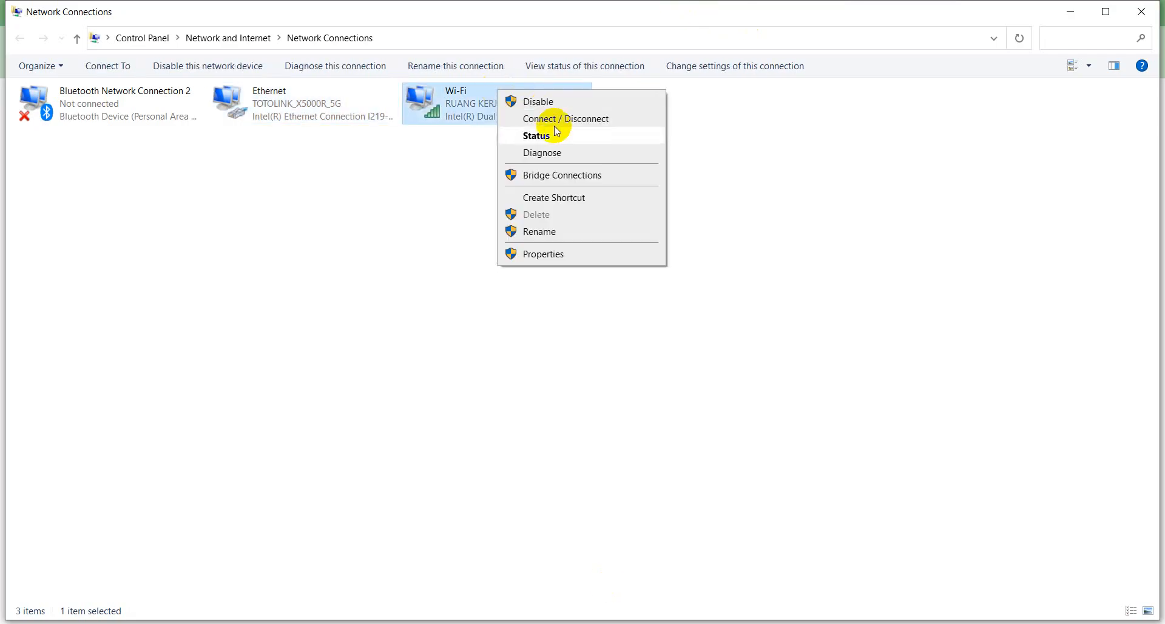
{"action": "left_click", "coordinate": [557, 133]}
{"action": "left_click", "coordinate": [500, 339]}
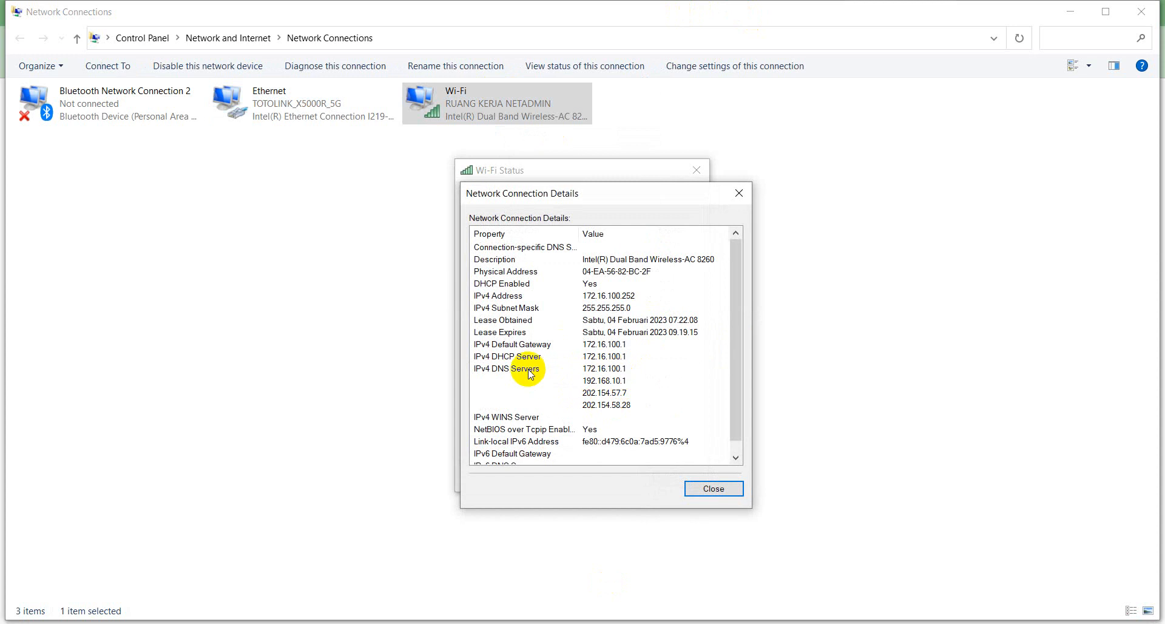
{"action": "left_click", "coordinate": [512, 357]}
{"action": "left_click", "coordinate": [516, 344]}
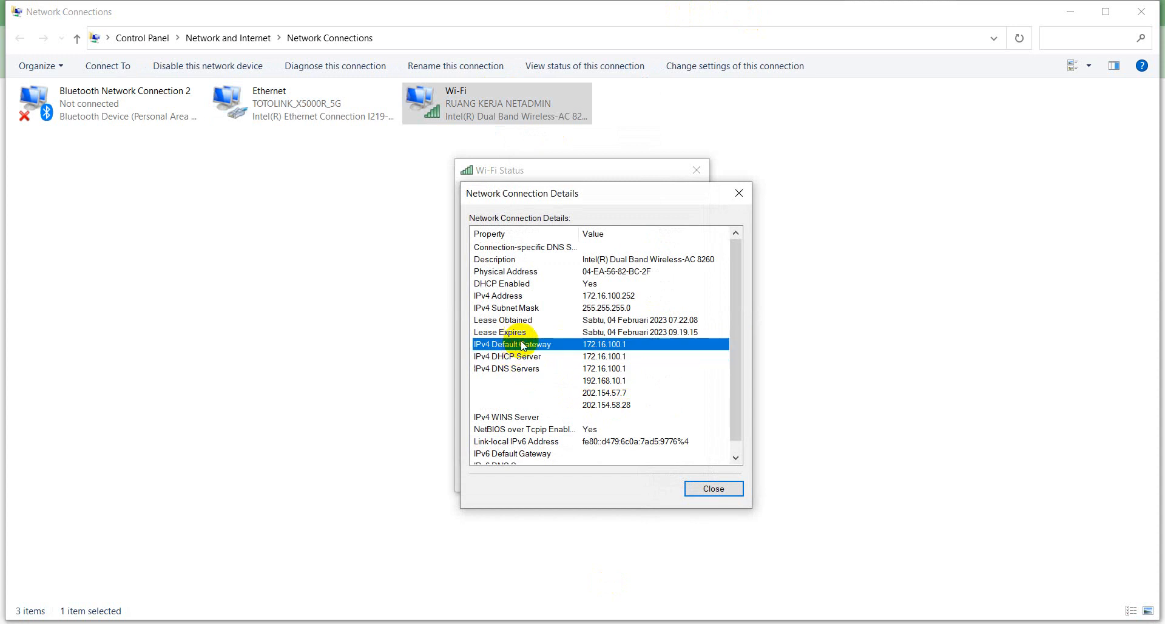
{"action": "left_click", "coordinate": [706, 489]}
{"action": "left_click", "coordinate": [682, 479]}
- Review the Ethernet connection's details, checking its IPv4 default gateway
{"action": "left_click", "coordinate": [290, 103]}
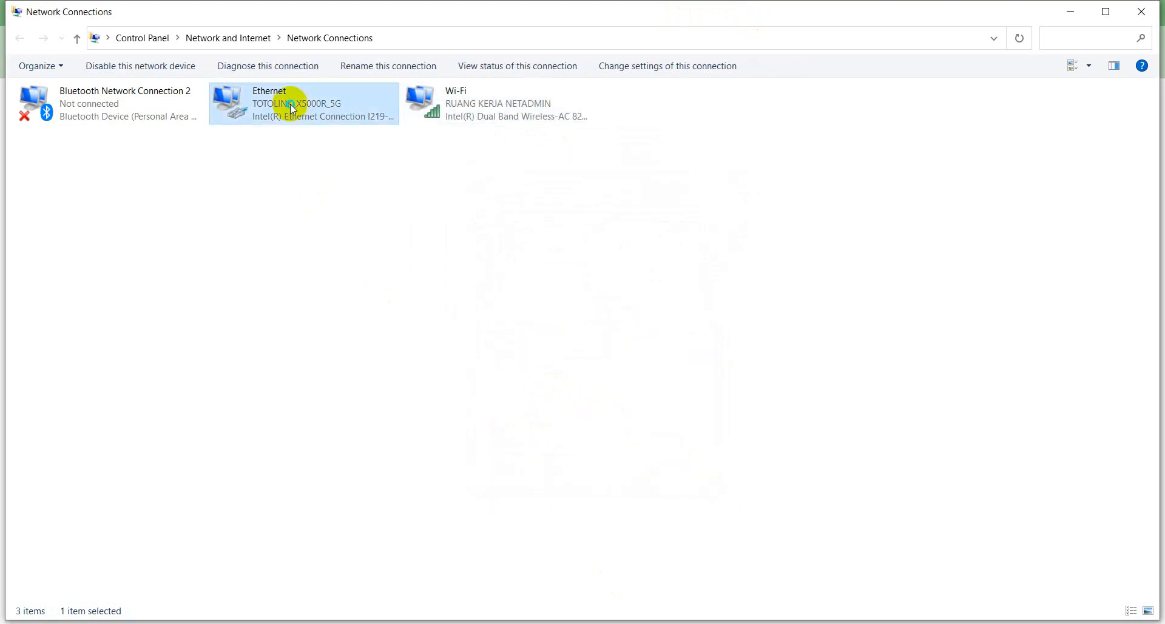
{"action": "right_click", "coordinate": [290, 104]}
{"action": "left_click", "coordinate": [307, 135]}
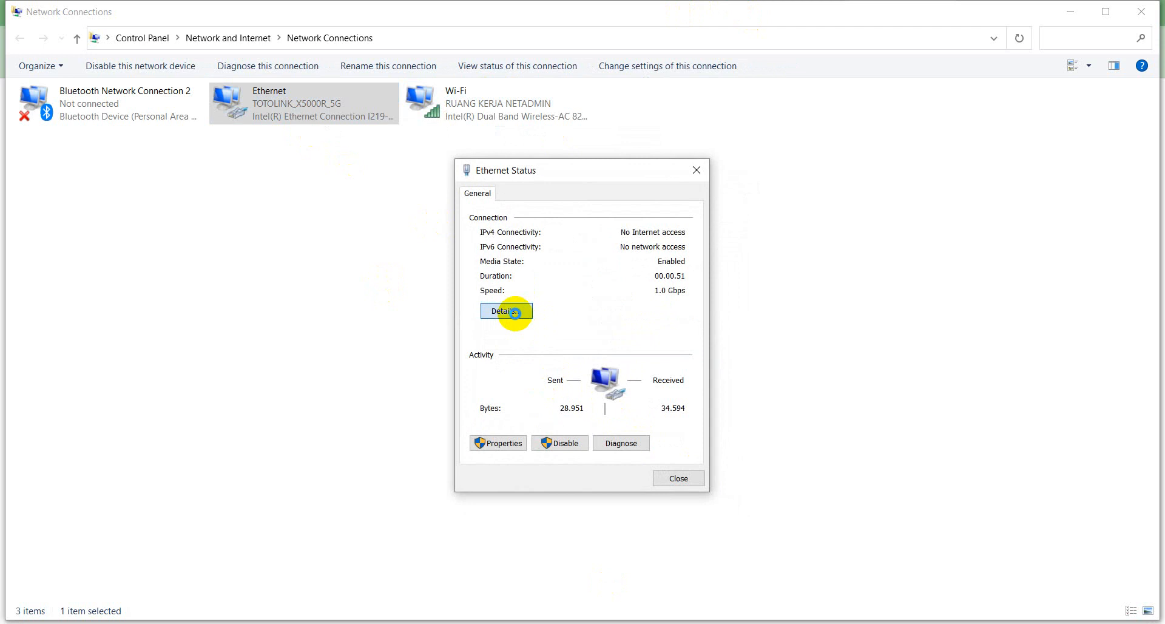
{"action": "left_click", "coordinate": [515, 313]}
{"action": "left_click", "coordinate": [602, 344]}
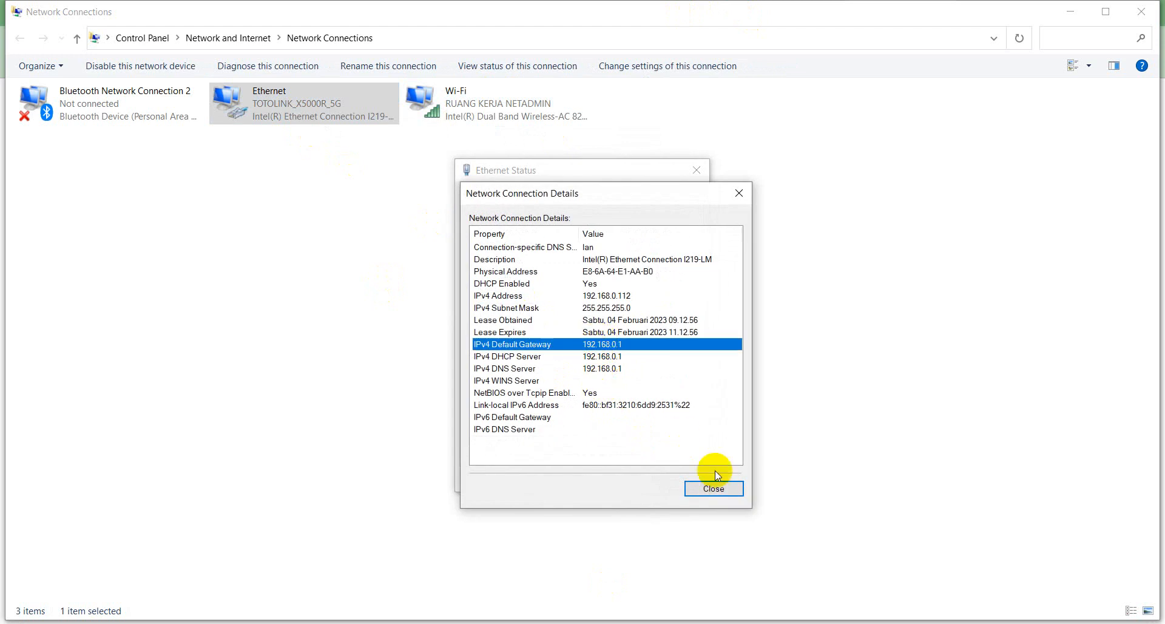
{"action": "left_click", "coordinate": [715, 489]}
{"action": "left_click", "coordinate": [679, 479]}
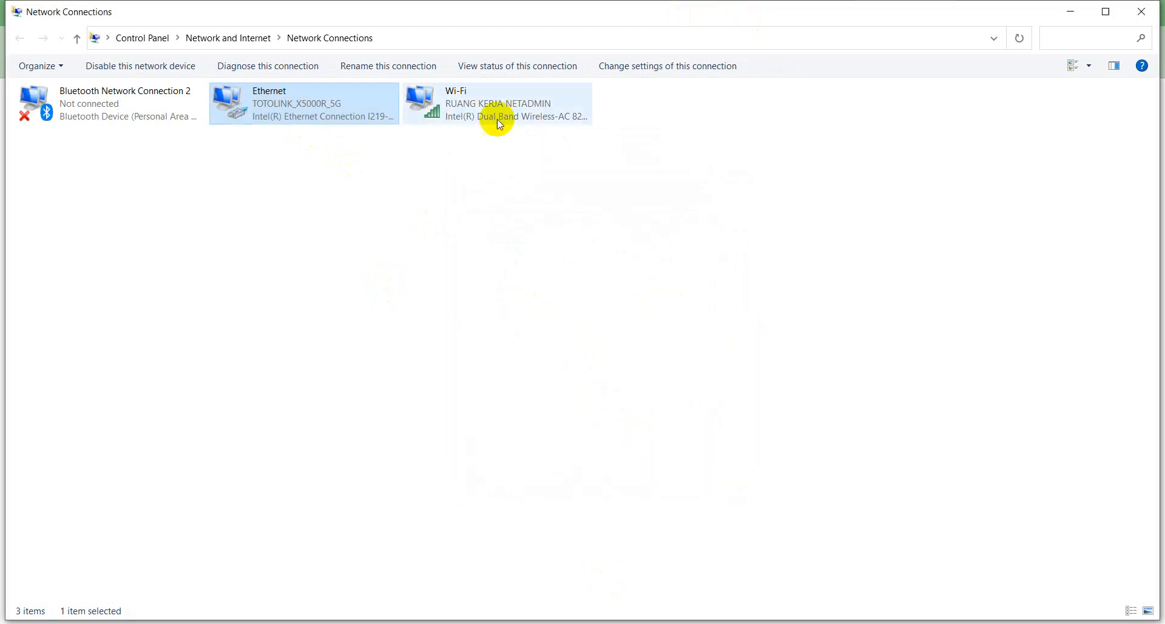
- Reopen the Ethernet details to recheck default gateway 192.168.0.1, then close them
{"action": "right_click", "coordinate": [497, 118]}
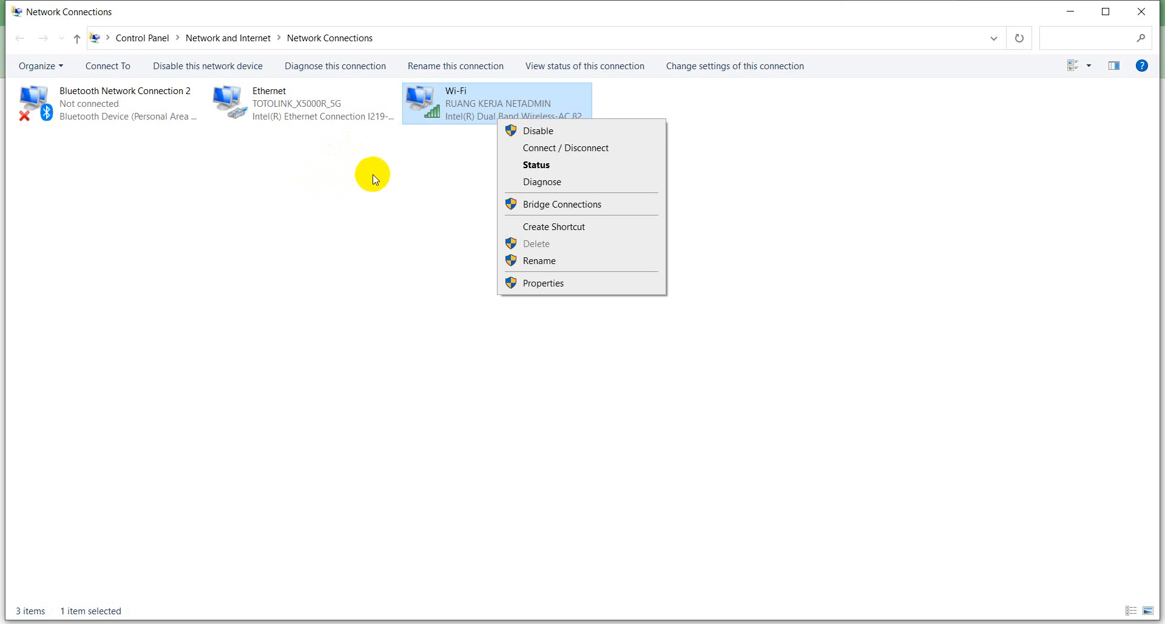
{"action": "left_click", "coordinate": [290, 115]}
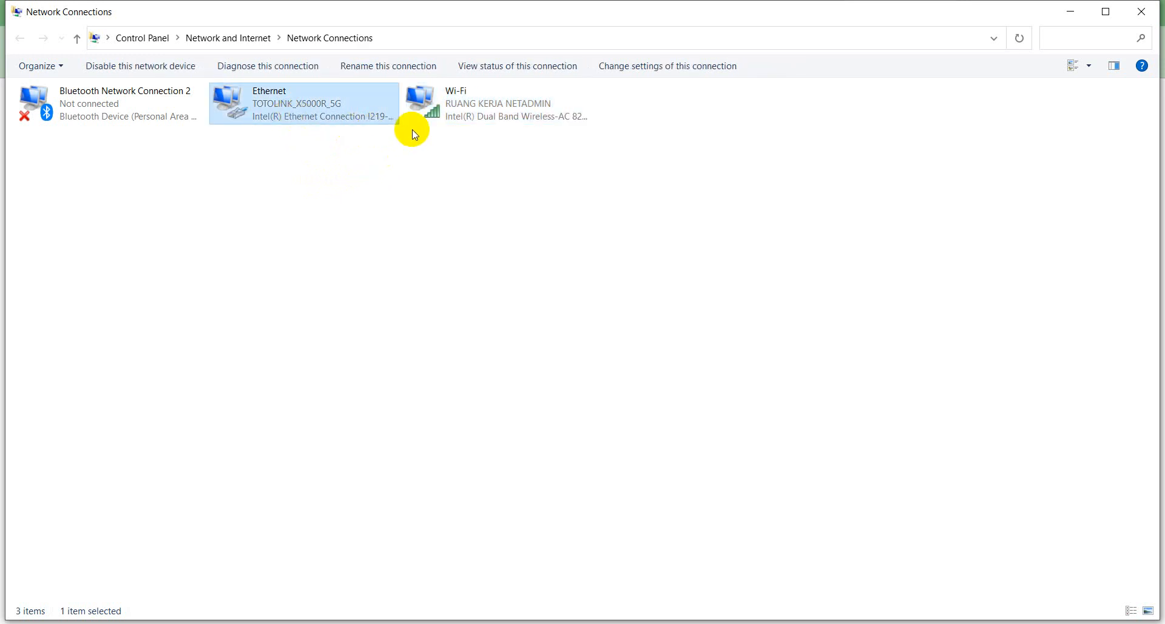
{"action": "left_click", "coordinate": [424, 110]}
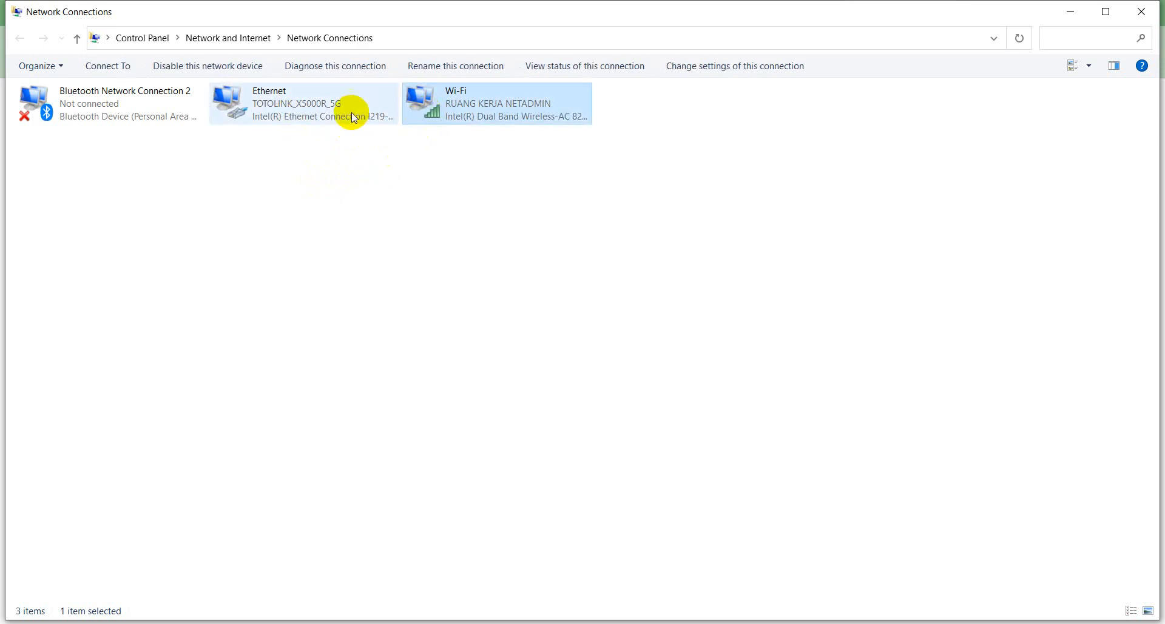
{"action": "left_click", "coordinate": [364, 114]}
{"action": "left_click", "coordinate": [428, 111]}
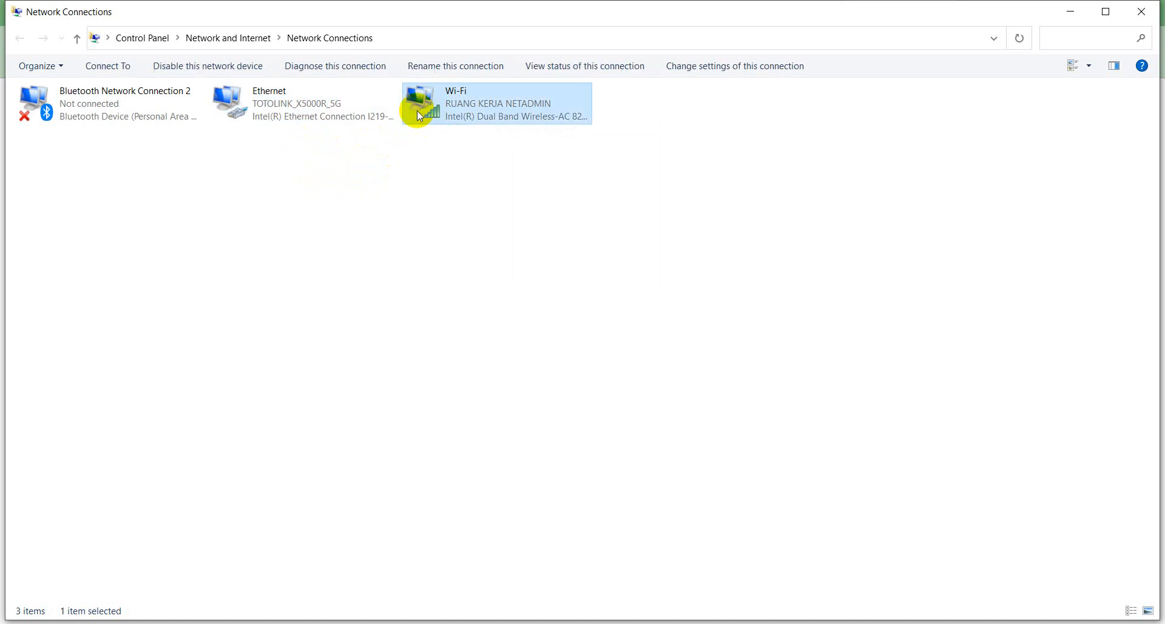
{"action": "left_click", "coordinate": [331, 135]}
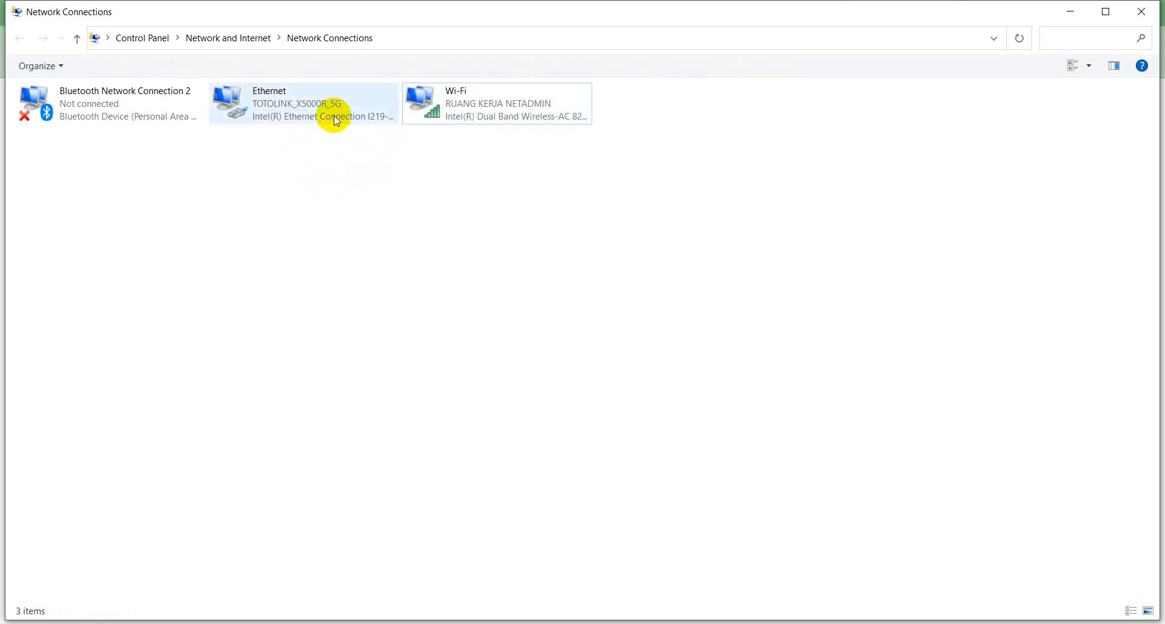
{"action": "right_click", "coordinate": [339, 95]}
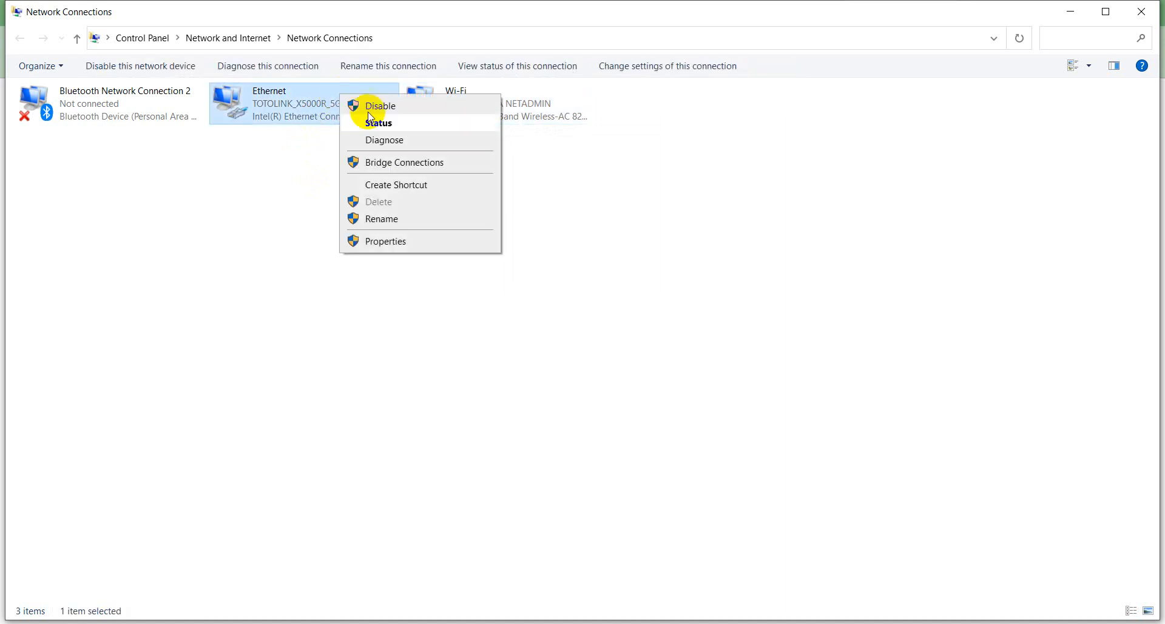
{"action": "left_click", "coordinate": [386, 130]}
{"action": "left_click", "coordinate": [506, 308]}
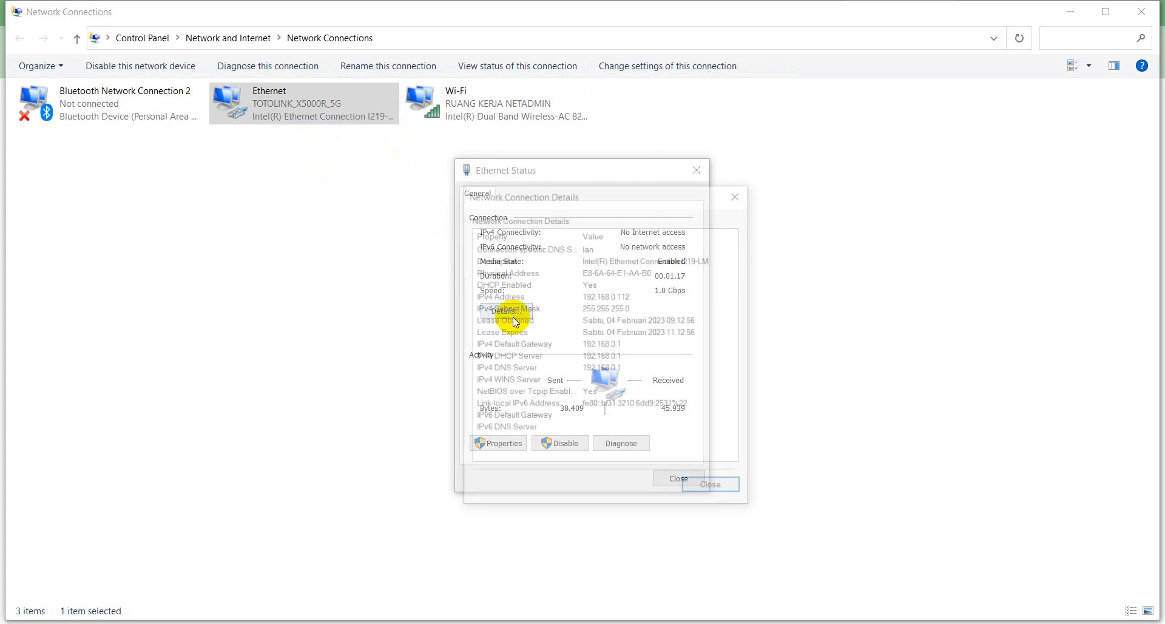
{"action": "left_click", "coordinate": [598, 346]}
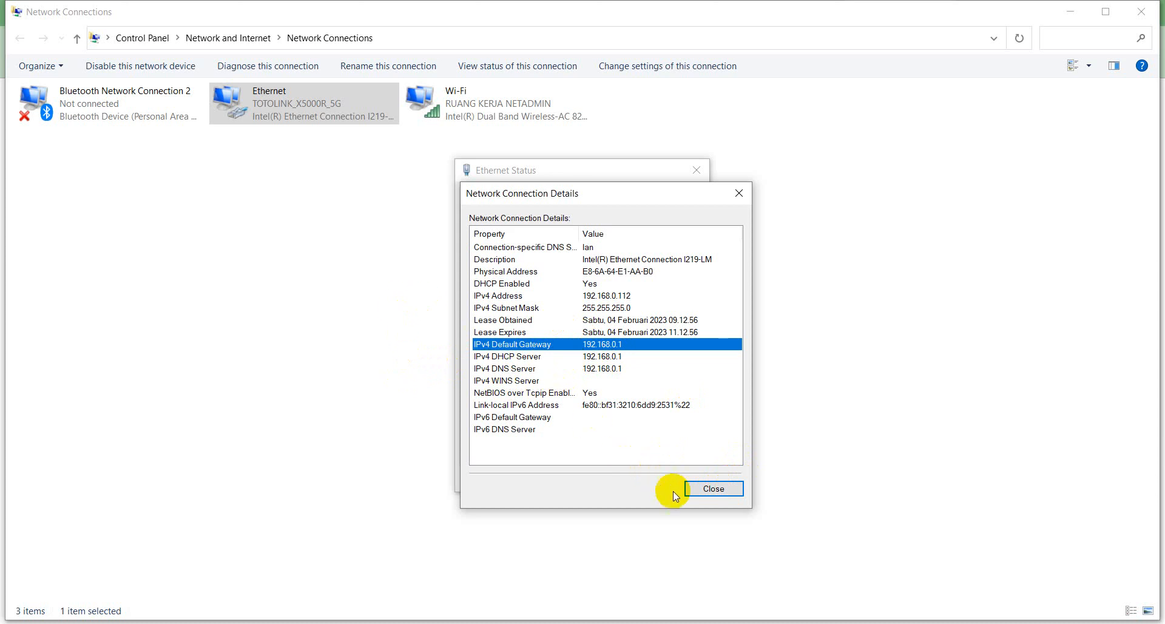
{"action": "left_click", "coordinate": [695, 493]}
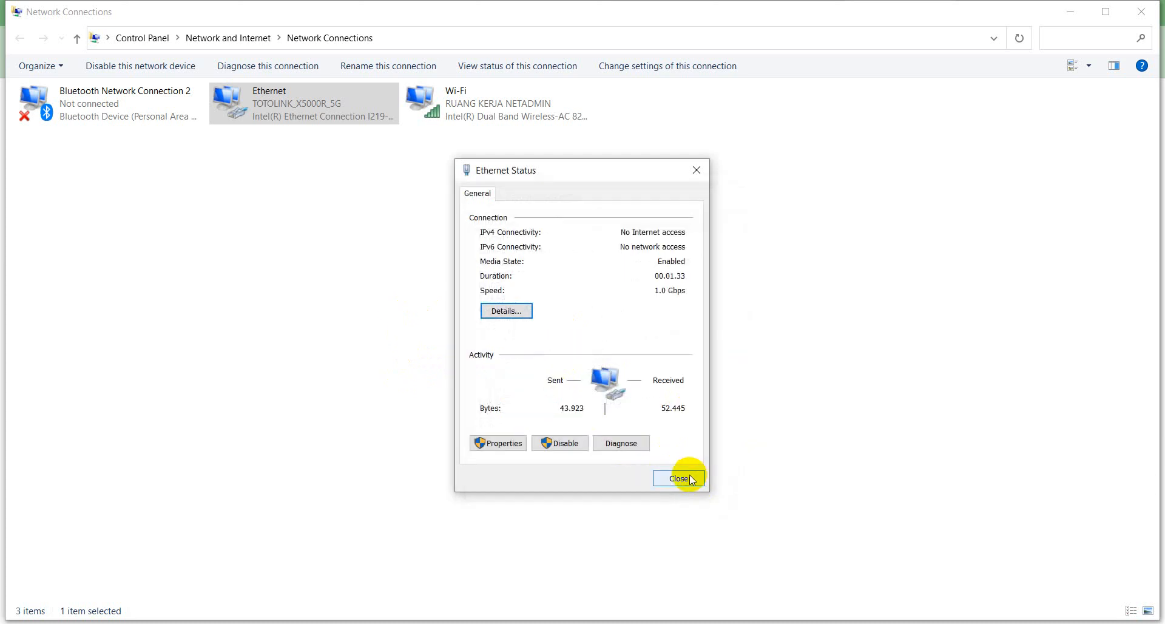
{"action": "left_click", "coordinate": [691, 479]}
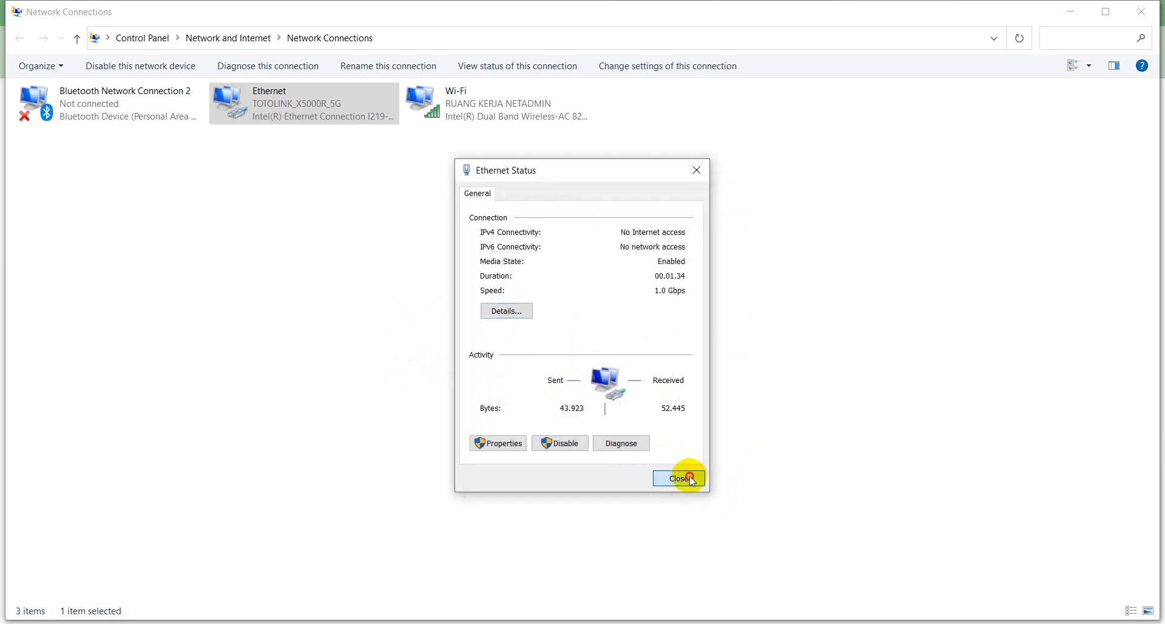
- Give the Ethernet adapter static IPv4 192.168.0.2 with mask 255.255.255.0 and no gateway
{"action": "right_click", "coordinate": [336, 104]}
{"action": "left_click", "coordinate": [384, 252]}
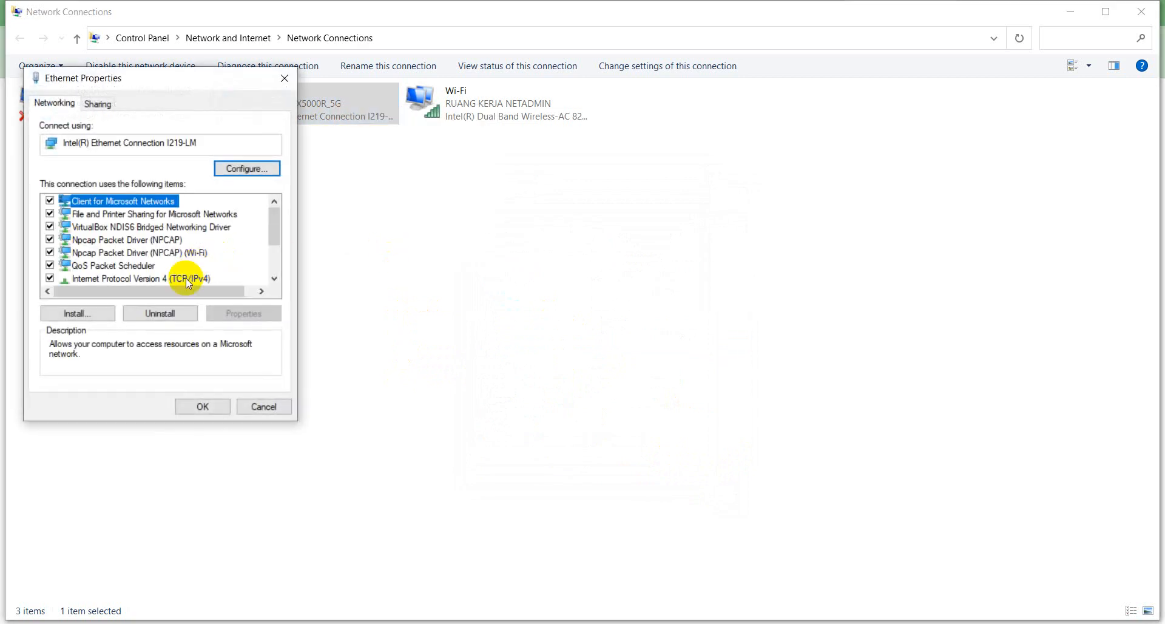
{"action": "double_click", "coordinate": [186, 279]}
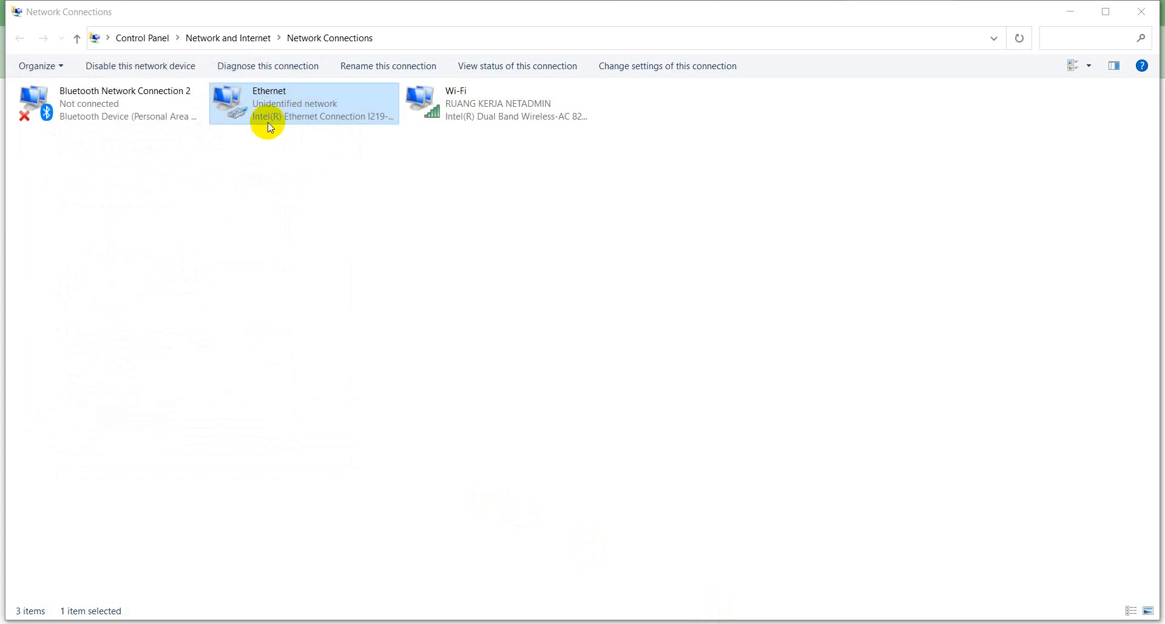
{"action": "right_click", "coordinate": [267, 116]}
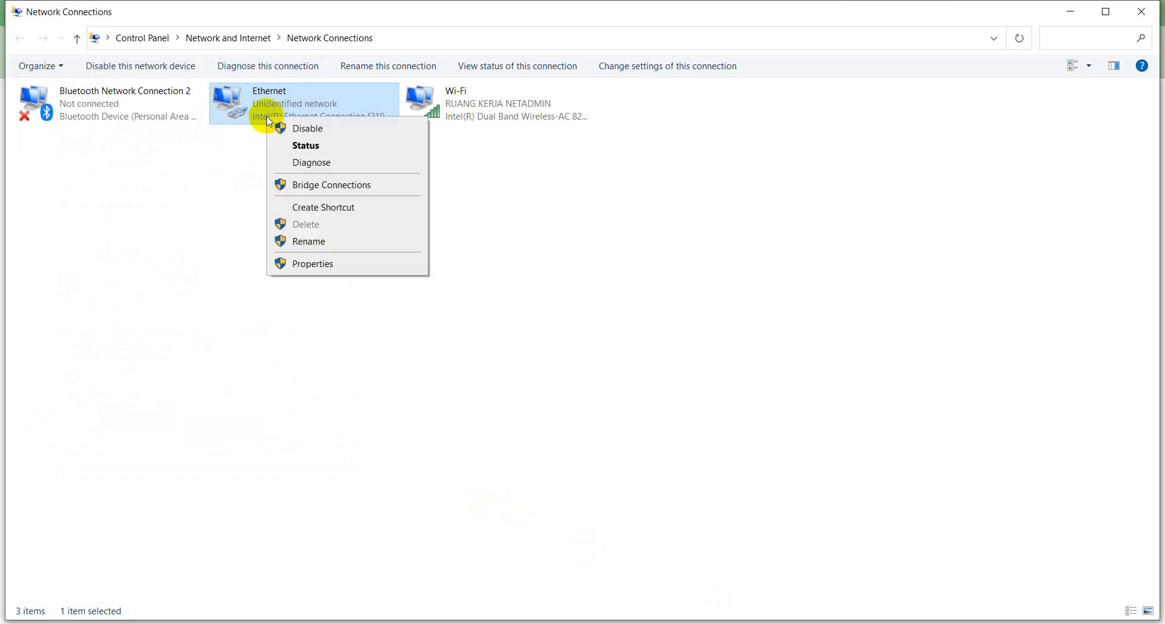
{"action": "left_click", "coordinate": [299, 264]}
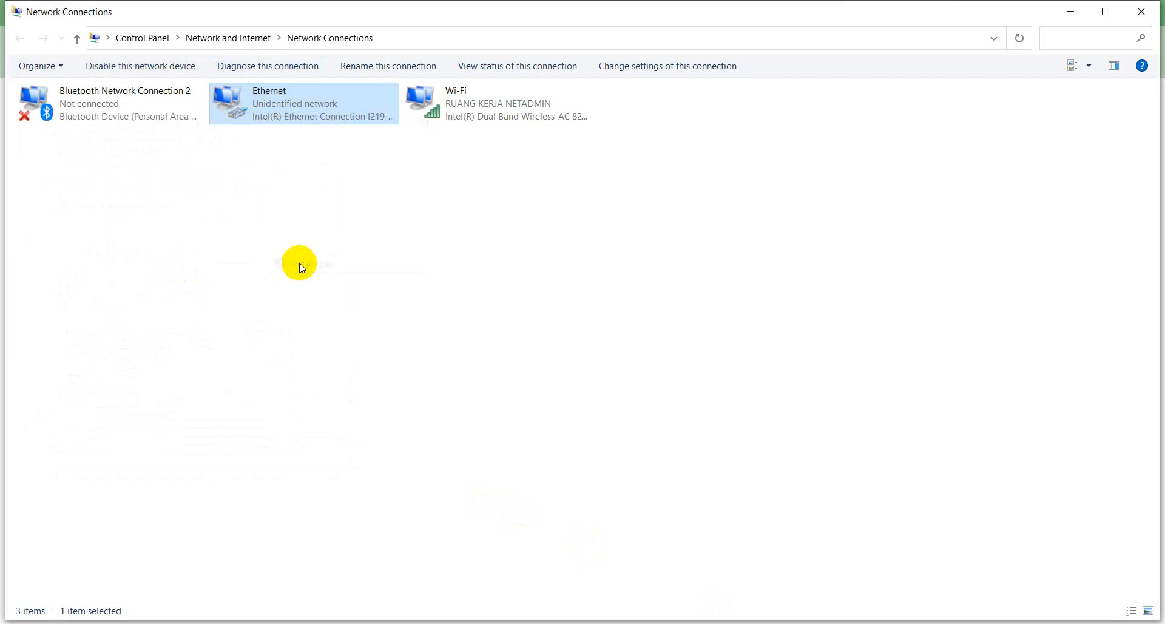
{"action": "double_click", "coordinate": [195, 274]}
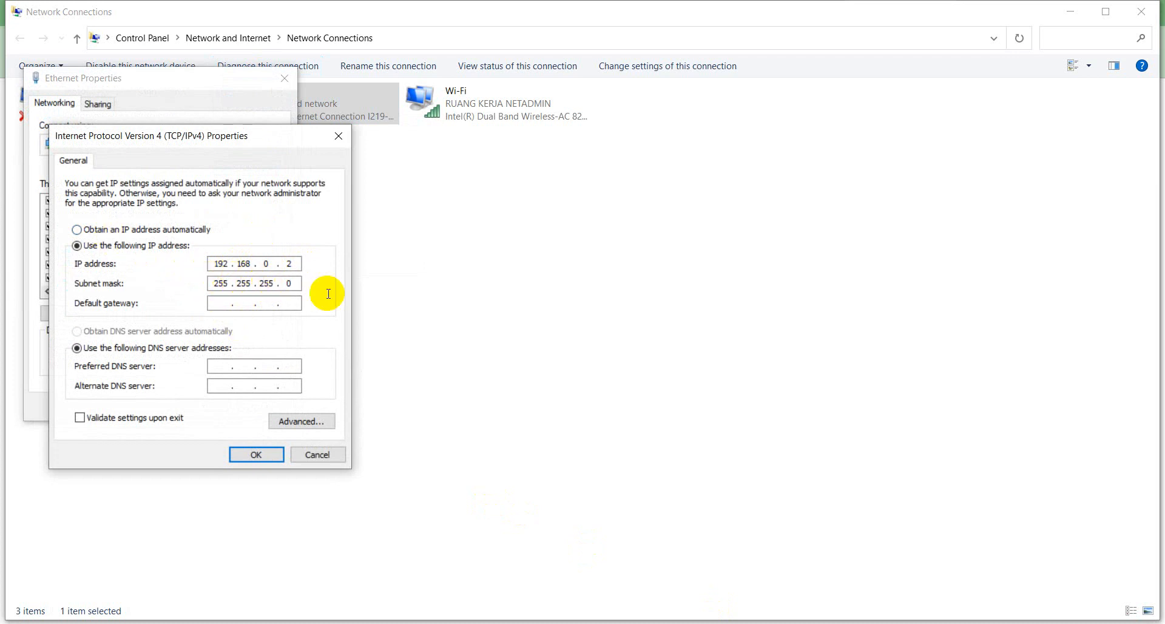
{"action": "left_click", "coordinate": [279, 461]}
{"action": "left_click", "coordinate": [225, 410]}
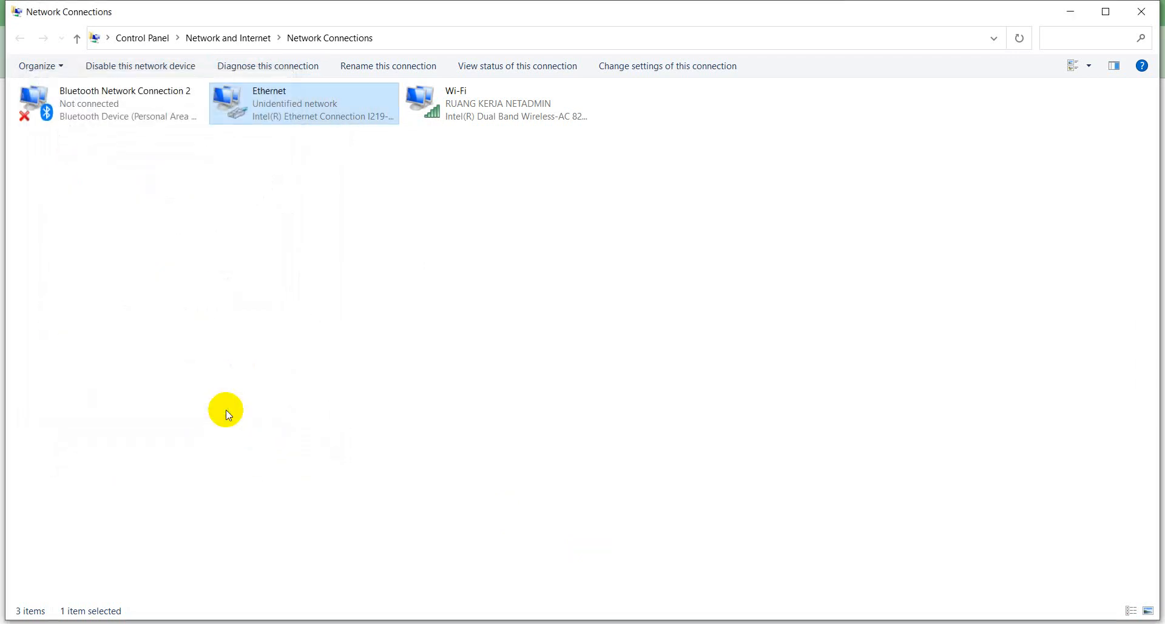
{"action": "left_click", "coordinate": [522, 388]}
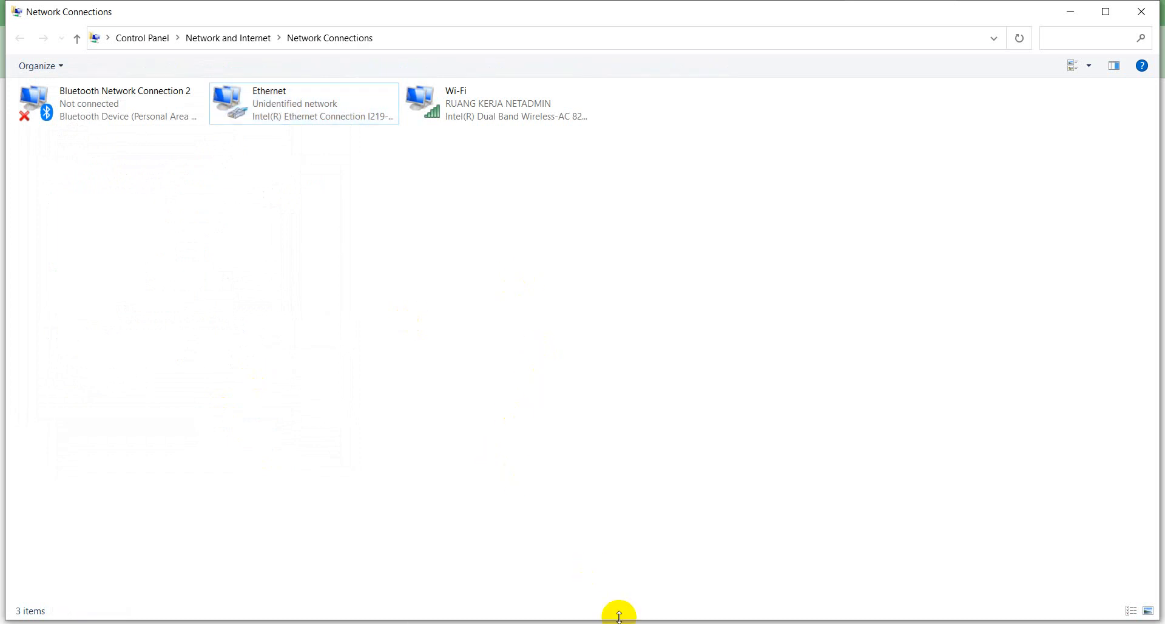
- Clear the console and ping the router at 192.168.0.1
{"action": "left_click", "coordinate": [640, 623]}
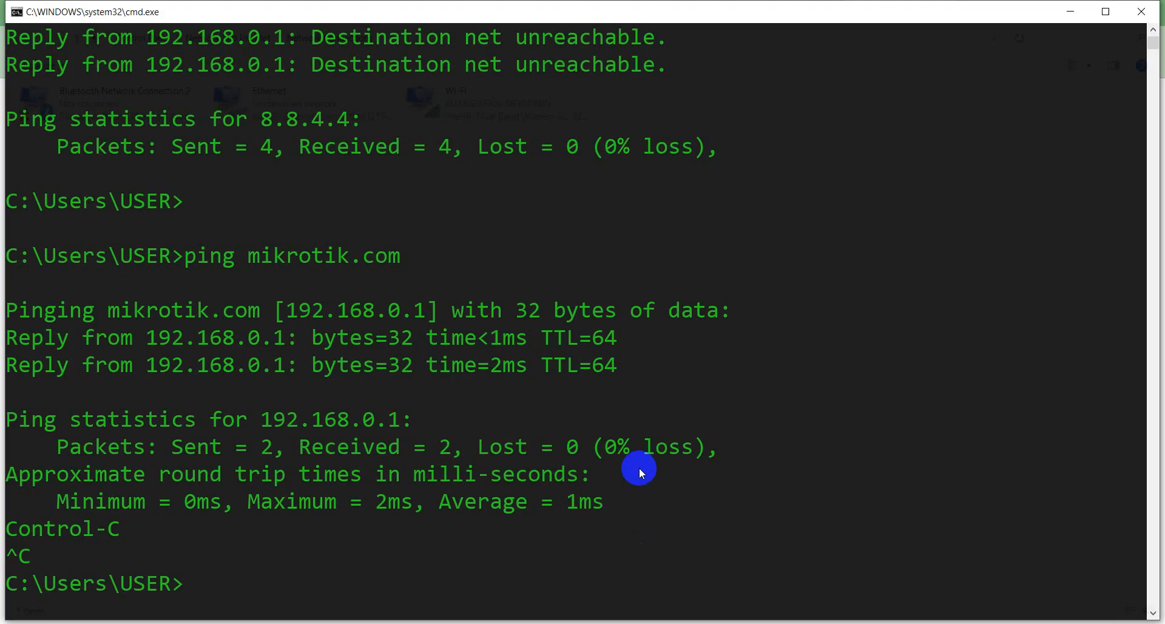
{"action": "type", "text": "cls"}
{"action": "key", "text": "Return"}
{"action": "type", "text": "ping"}
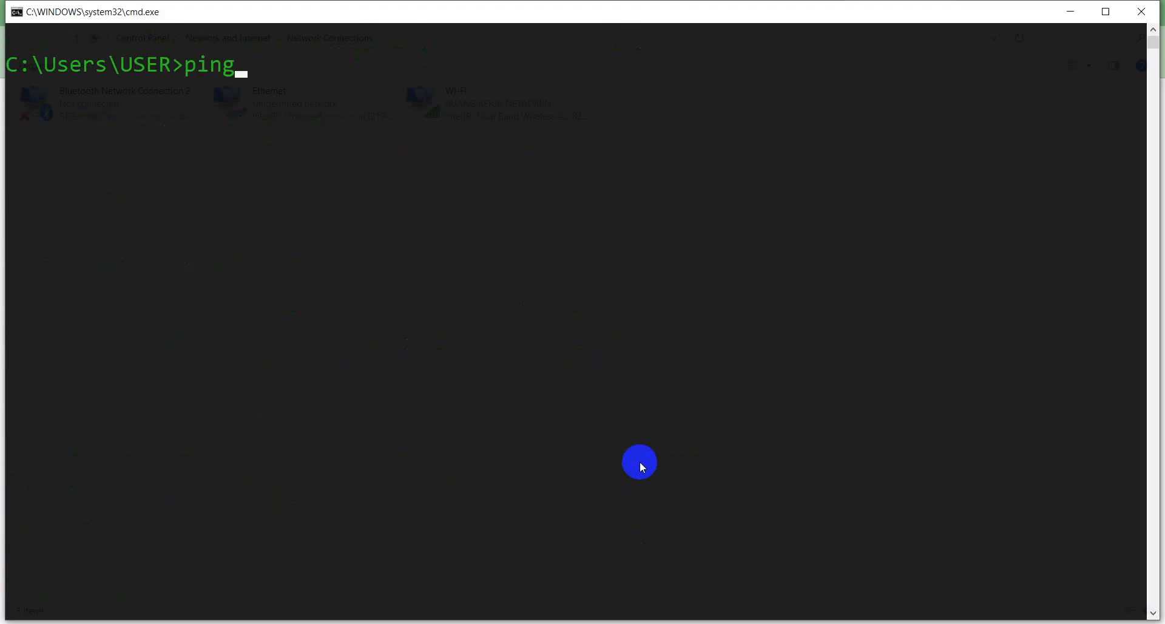
{"action": "type", "text": " 192.168.0.1"}
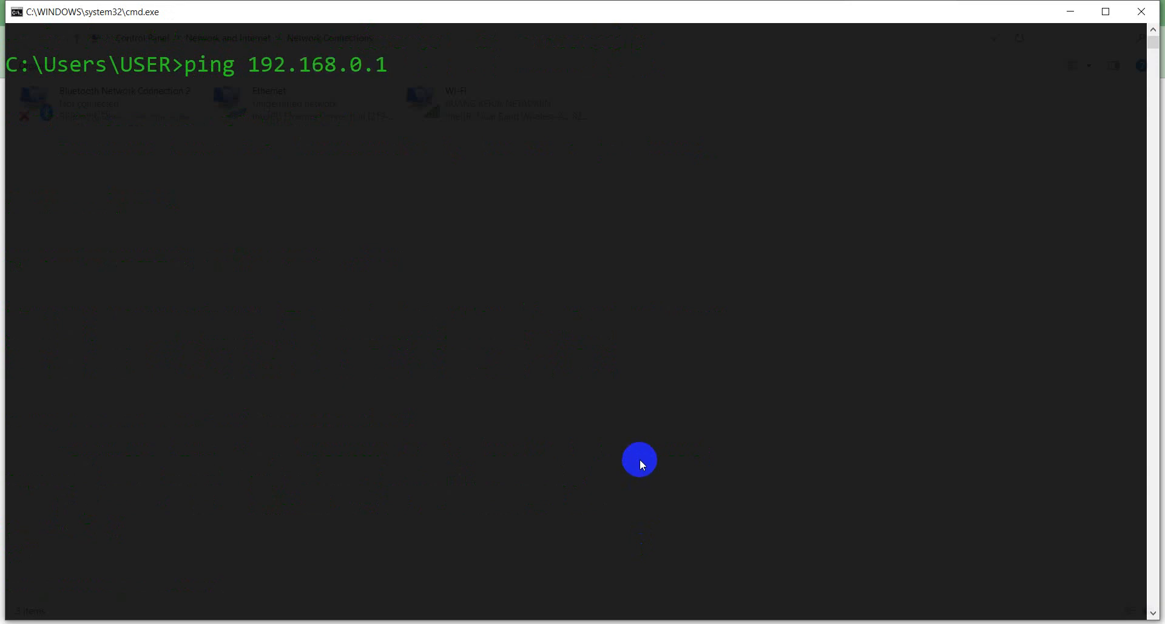
{"action": "key", "text": "Return"}
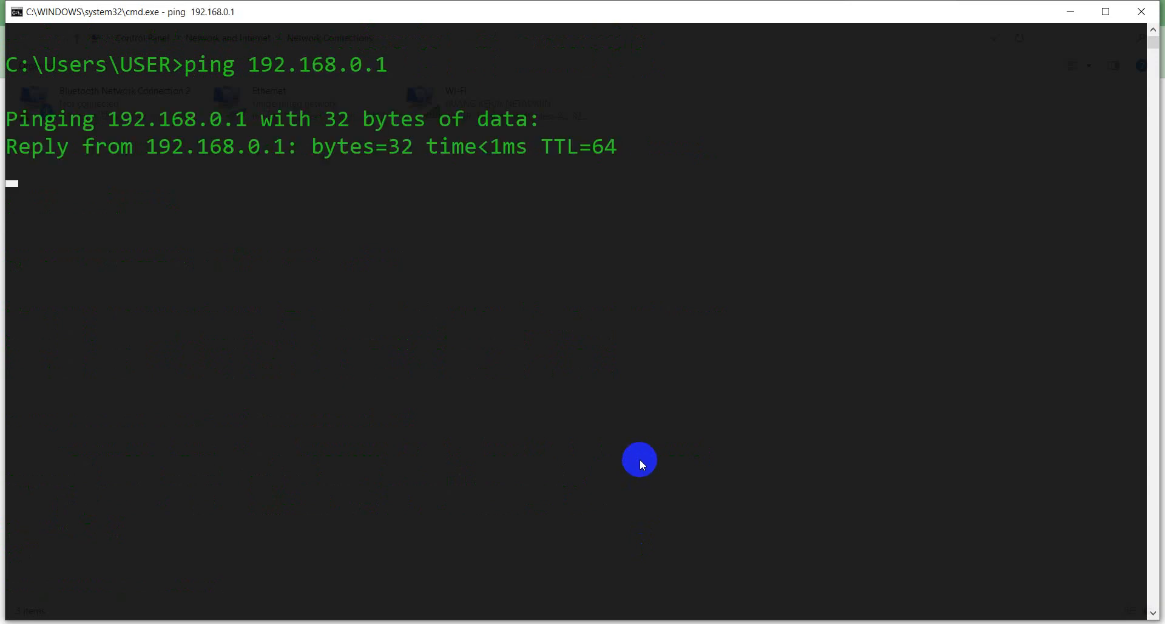
{"action": "key", "text": "ctrl+c"}
- Clear the console again and ping google.com, getting 4 replies with 0% loss
{"action": "type", "text": "cls"}
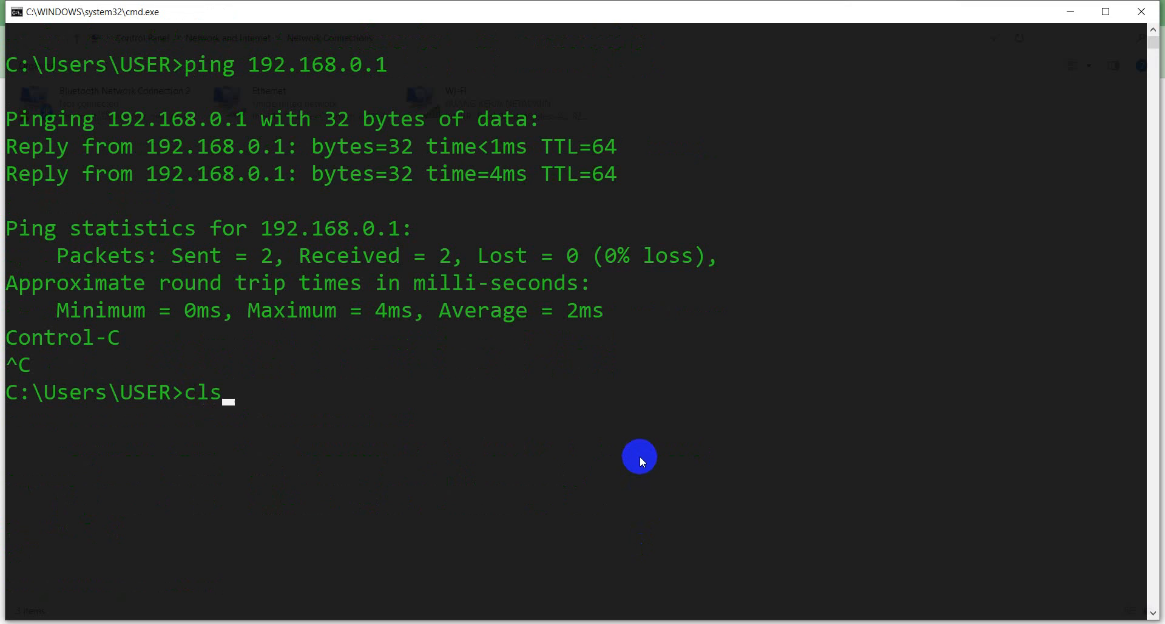
{"action": "key", "text": "Return"}
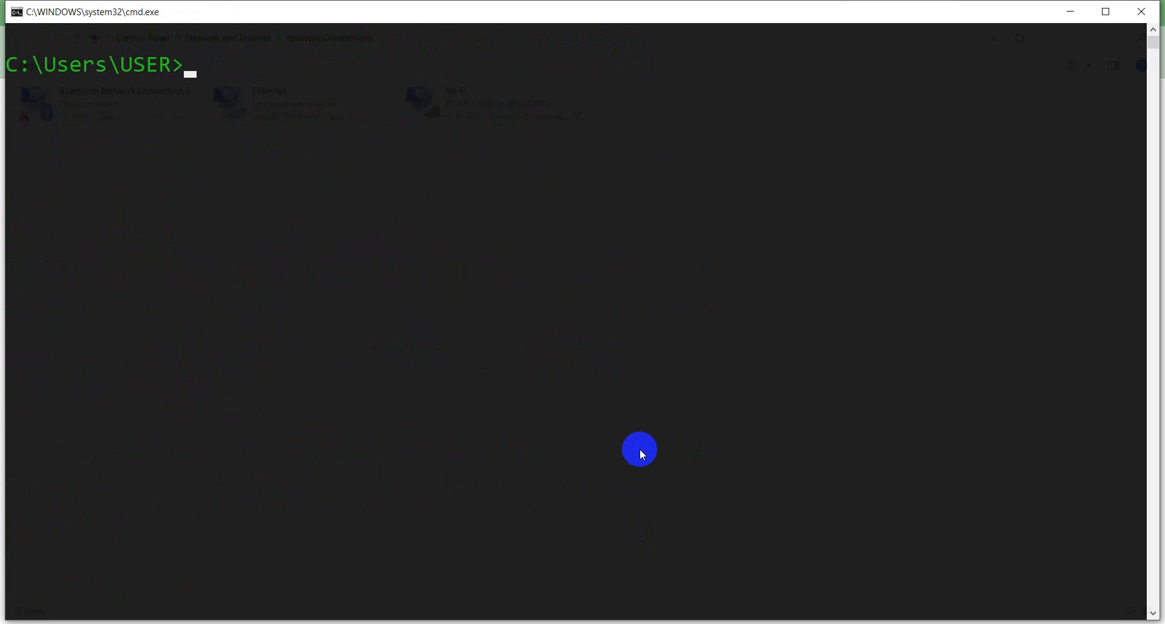
{"action": "type", "text": "ping google.com"}
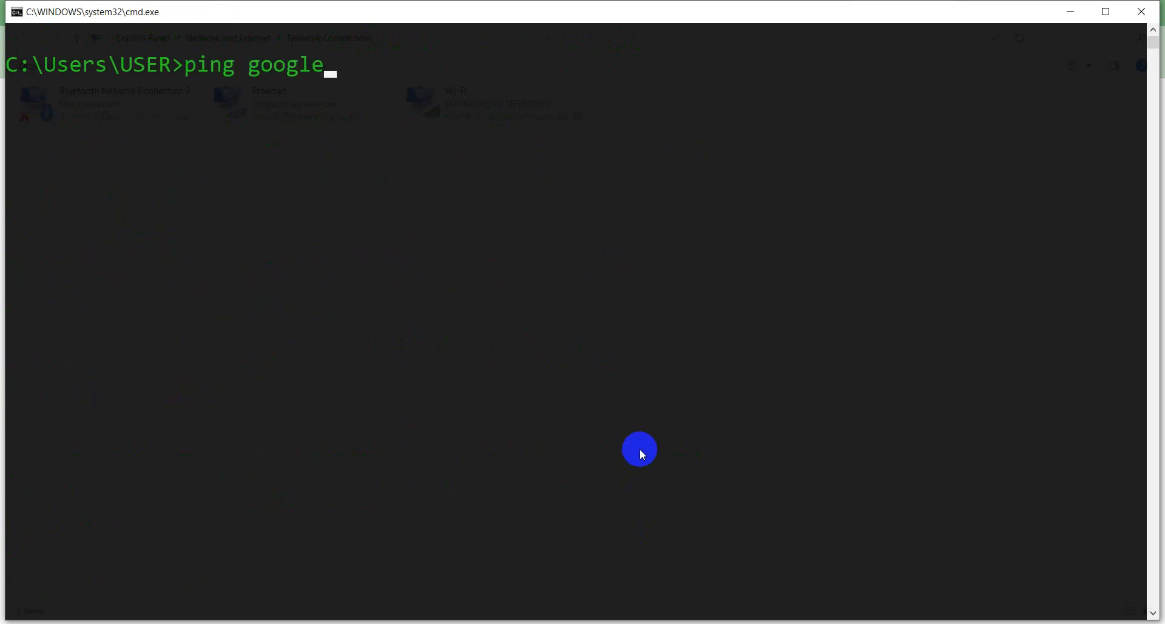
{"action": "key", "text": "Return"}
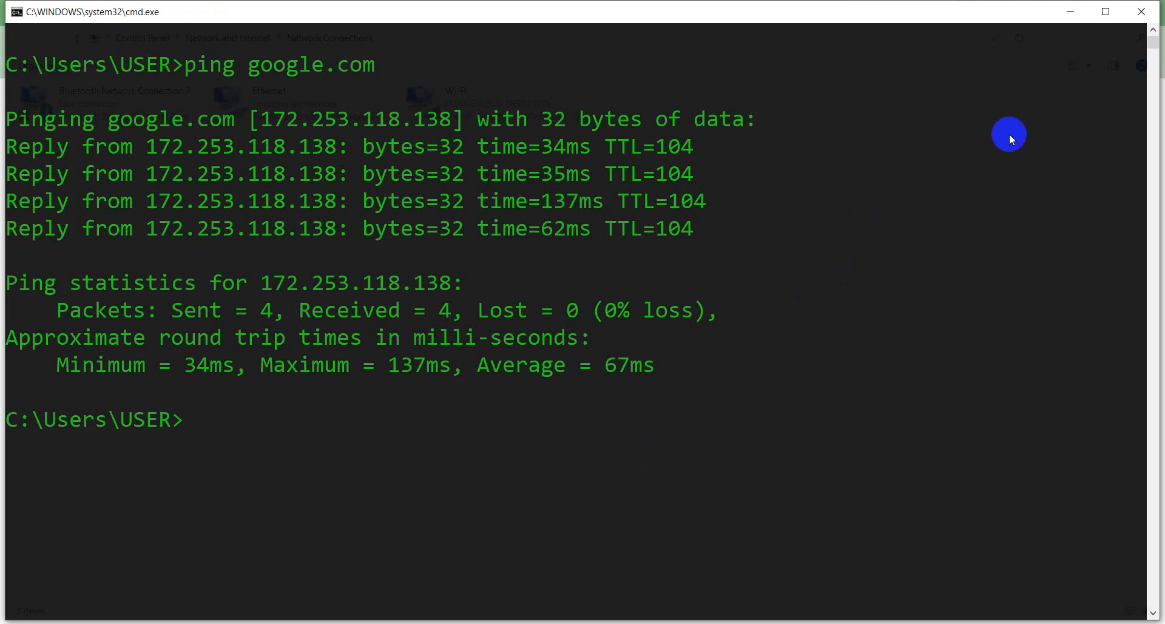
- Reload google.com in Chrome and pass the zebra-crossing reCAPTCHA image challenge
{"action": "left_click", "coordinate": [149, 622]}
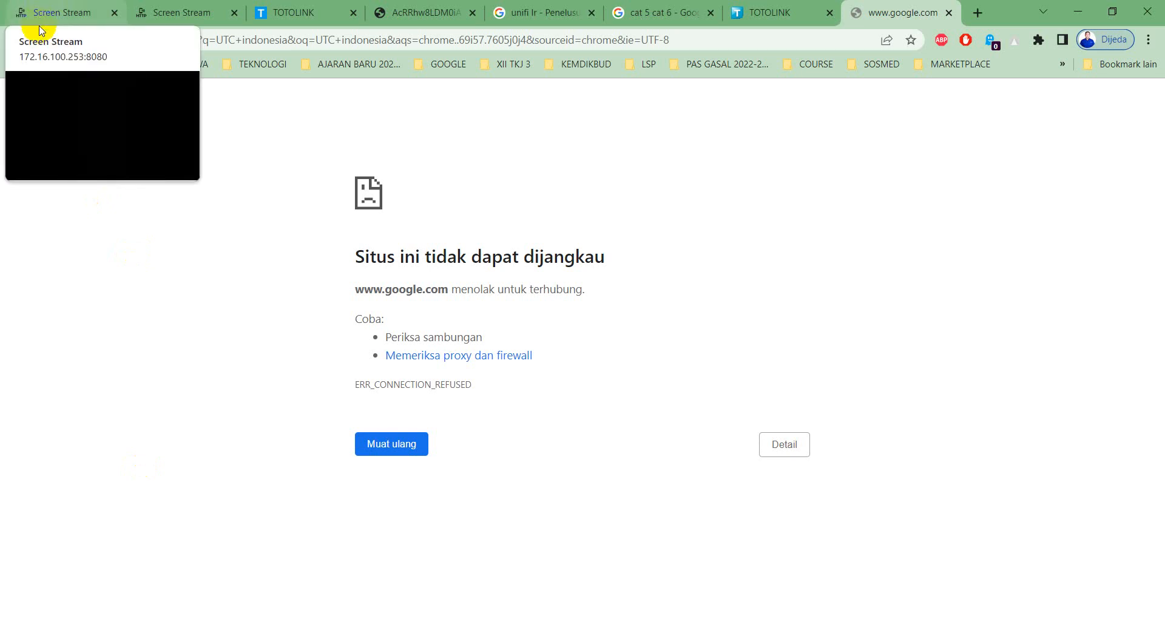
{"action": "left_click", "coordinate": [65, 40]}
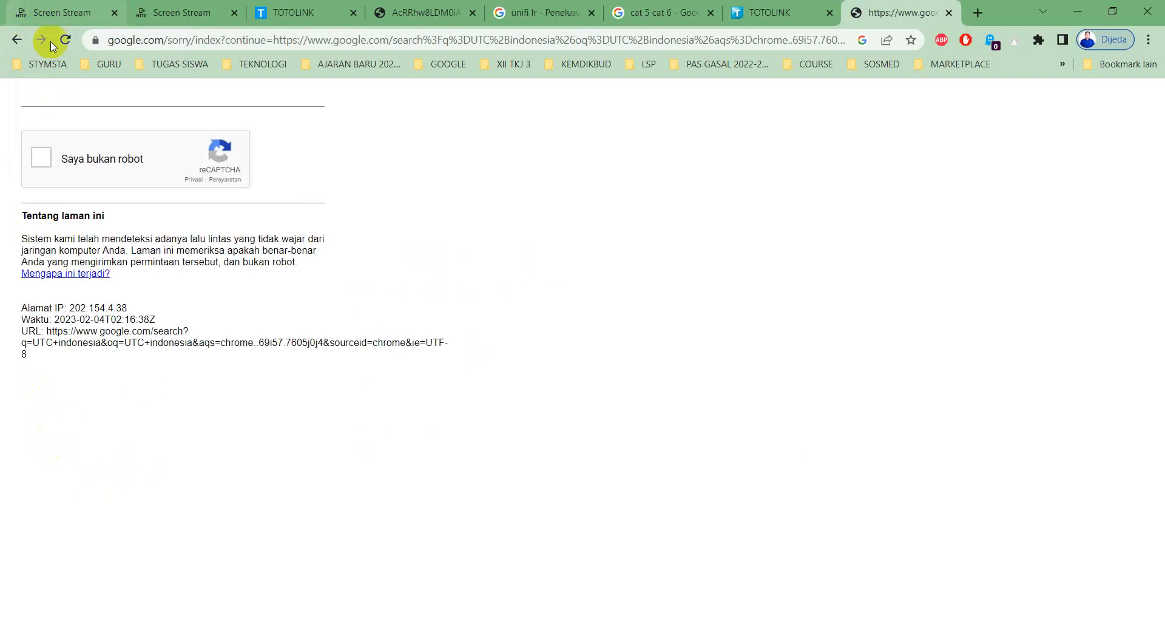
{"action": "left_click", "coordinate": [43, 164]}
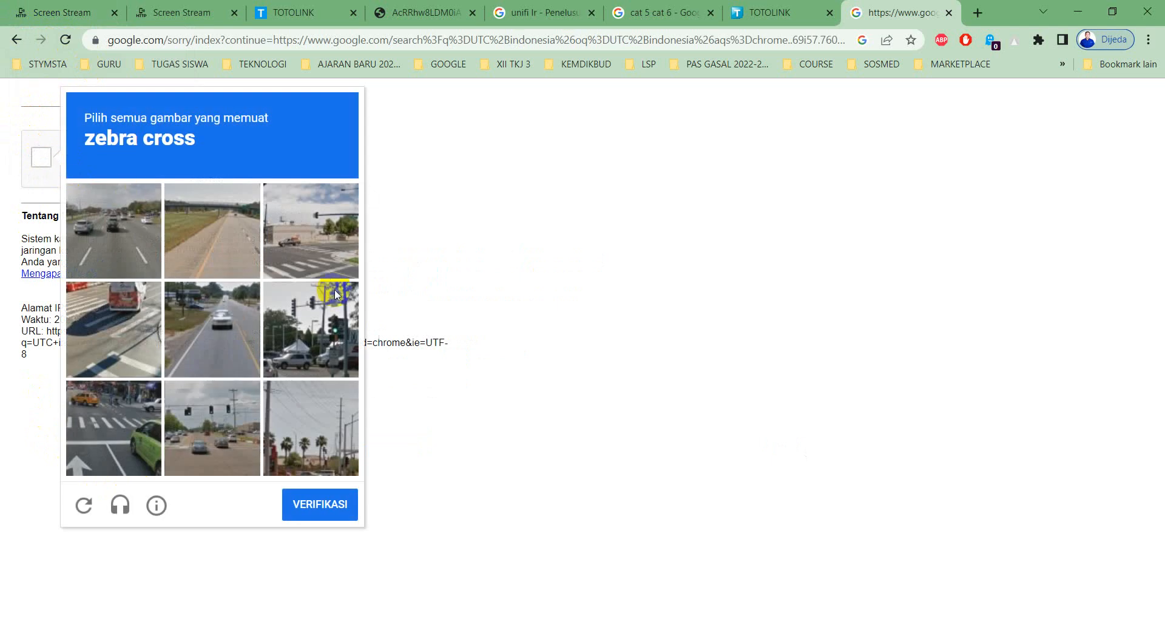
{"action": "left_click", "coordinate": [328, 271]}
{"action": "left_click", "coordinate": [119, 417]}
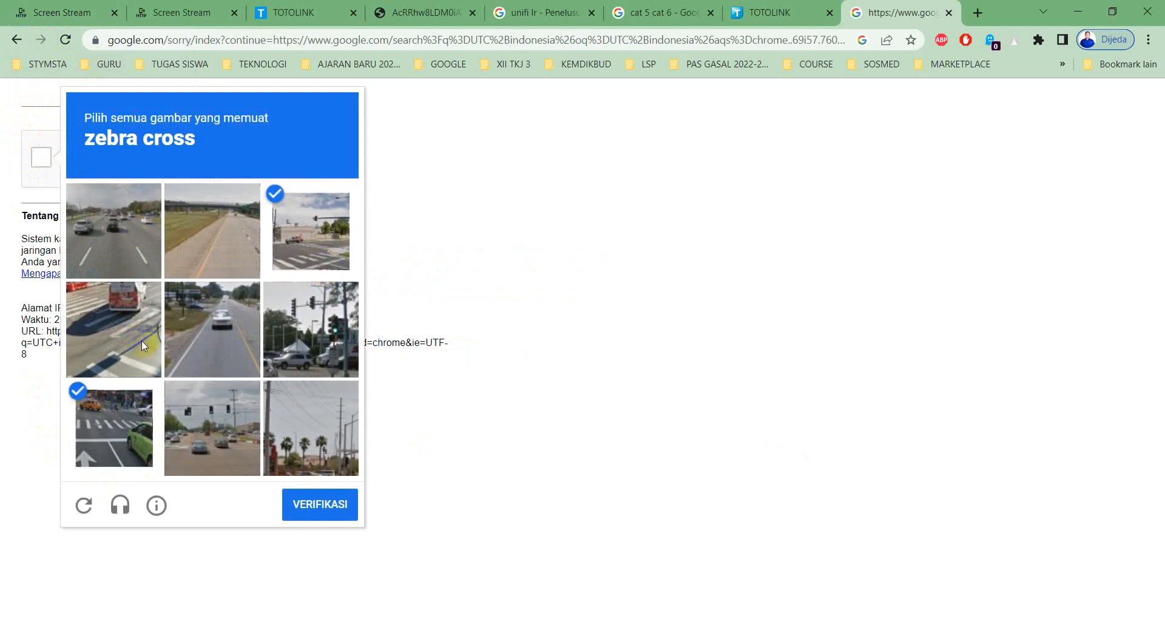
{"action": "left_click", "coordinate": [139, 333]}
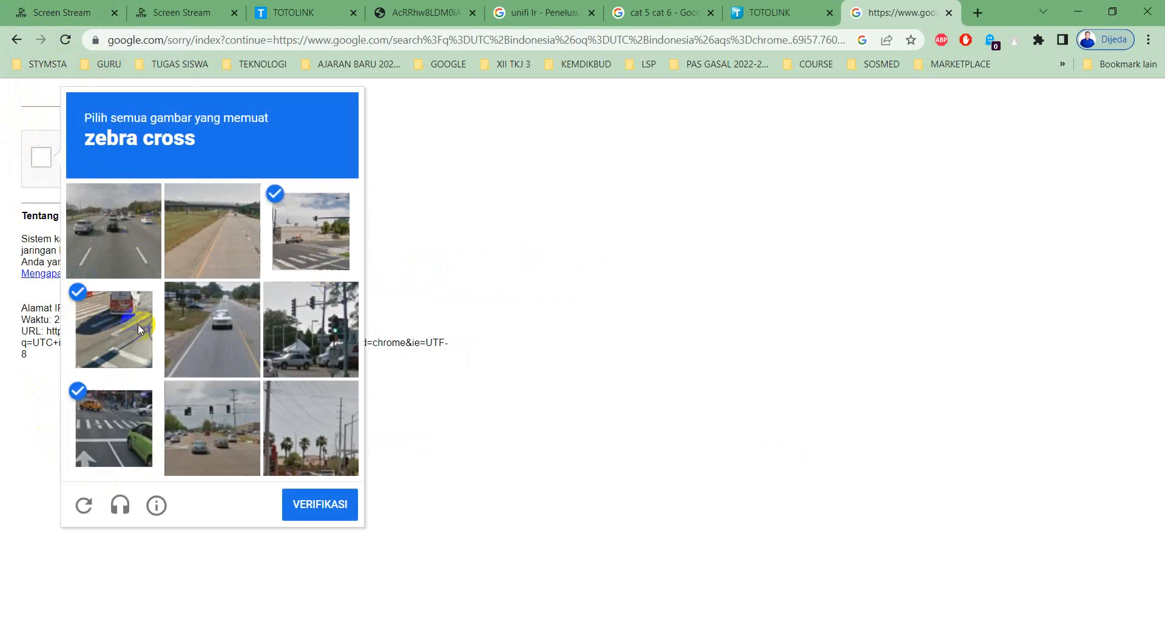
{"action": "left_click", "coordinate": [224, 452]}
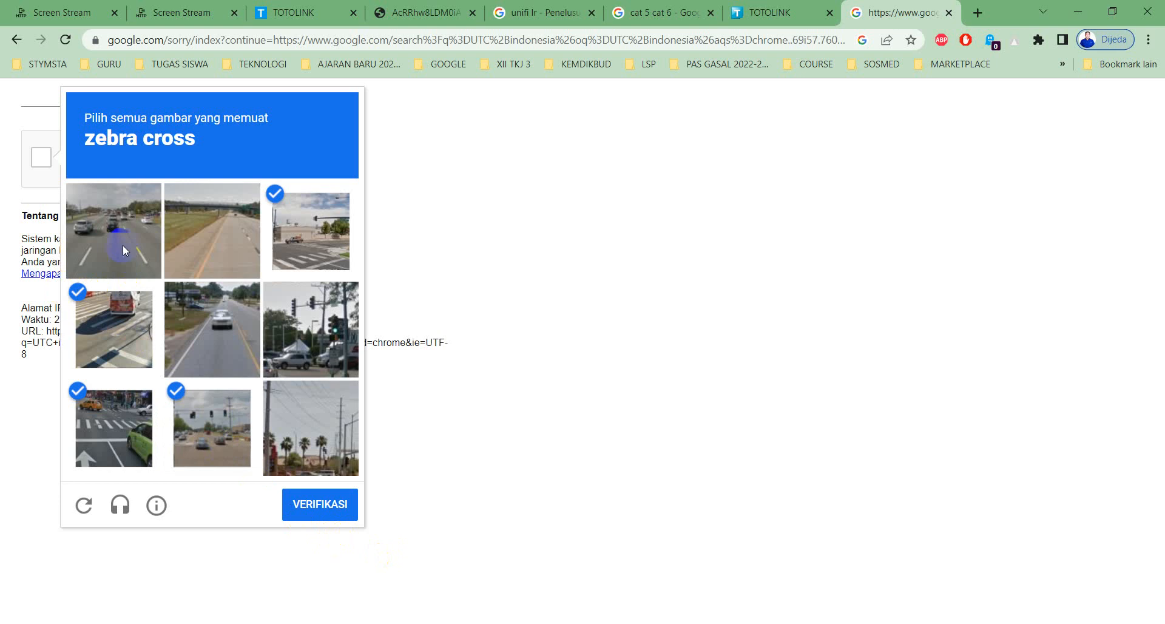
{"action": "left_click", "coordinate": [90, 251]}
{"action": "left_click", "coordinate": [310, 502]}
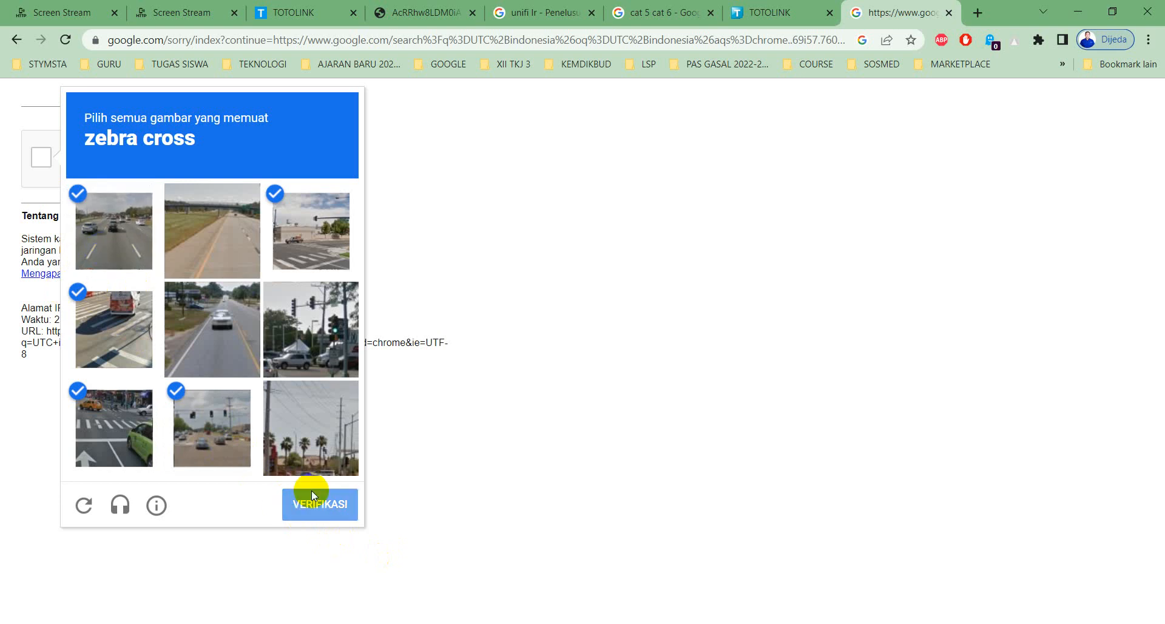
- Complete the traffic-light reCAPTCHA challenge to reach the UTC indonesia results
{"action": "left_click", "coordinate": [174, 304]}
{"action": "left_click", "coordinate": [171, 236]}
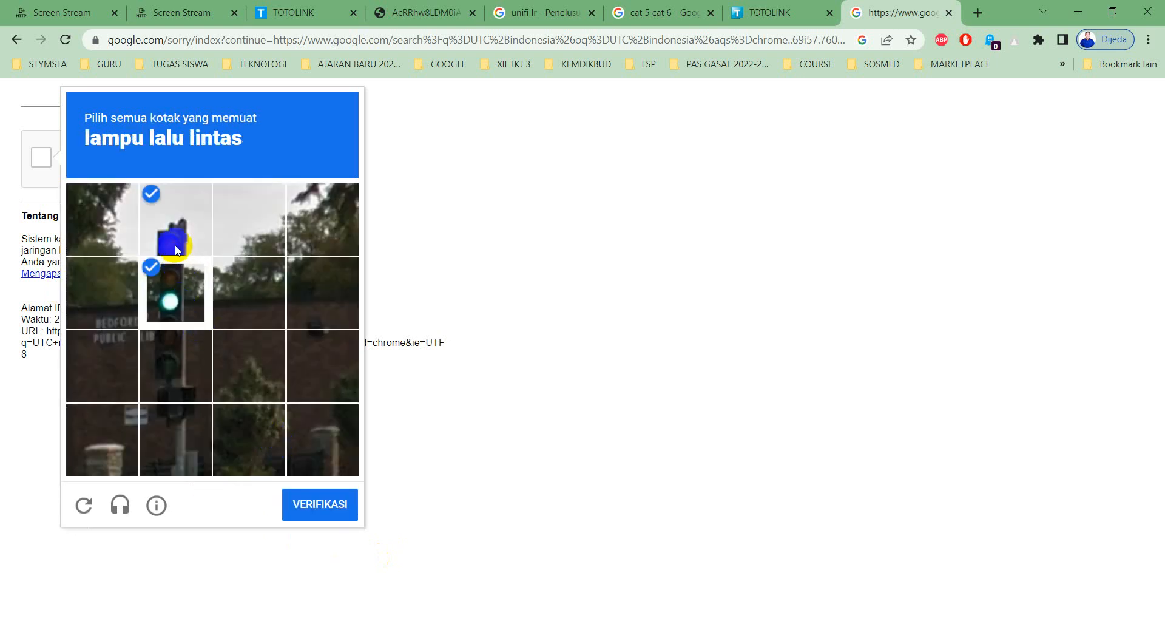
{"action": "left_click", "coordinate": [165, 360]}
{"action": "left_click", "coordinate": [347, 505]}
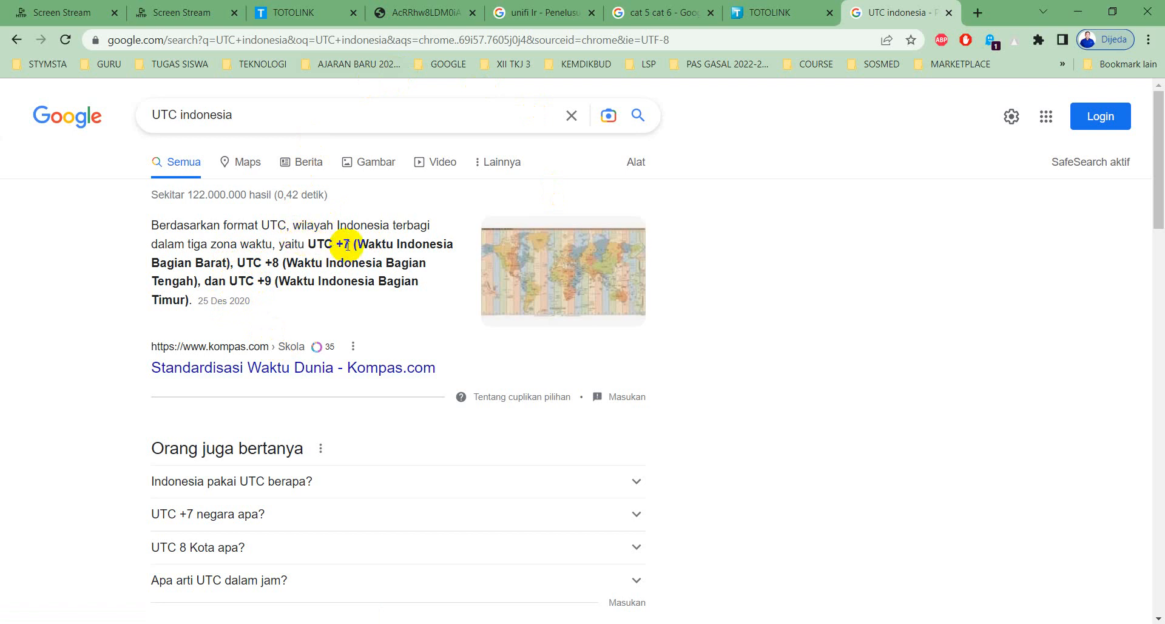
- Return to the TOTOLINK Quick Setup tab and view the Time Zone list, still at UTC-00:00
{"action": "left_click", "coordinate": [751, 21]}
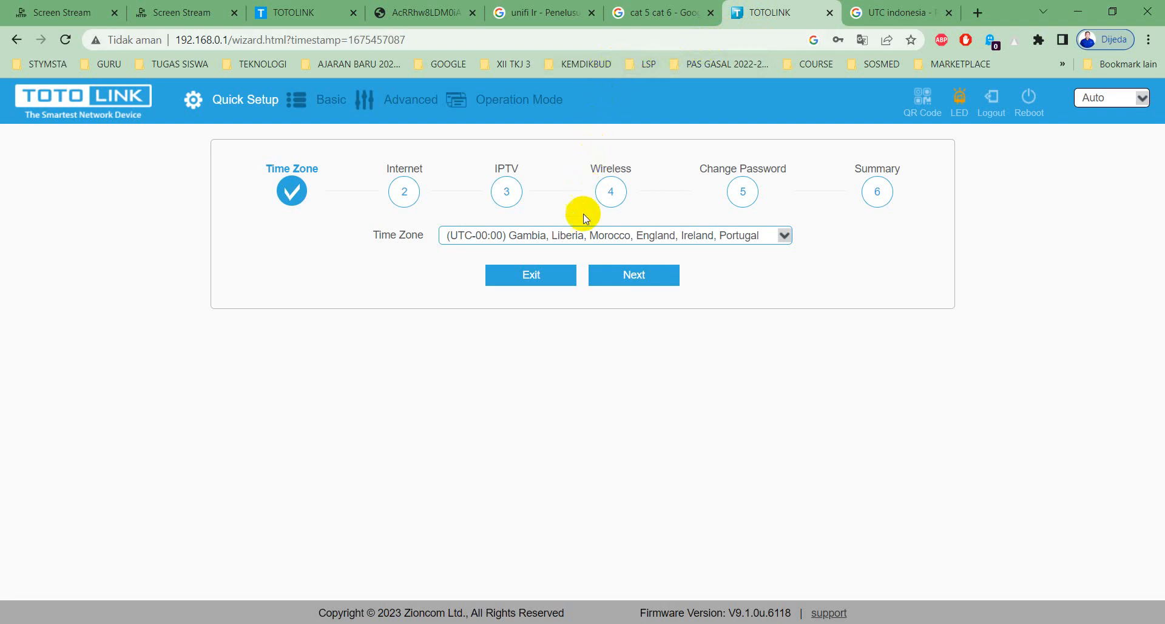
{"action": "left_click", "coordinate": [577, 233]}
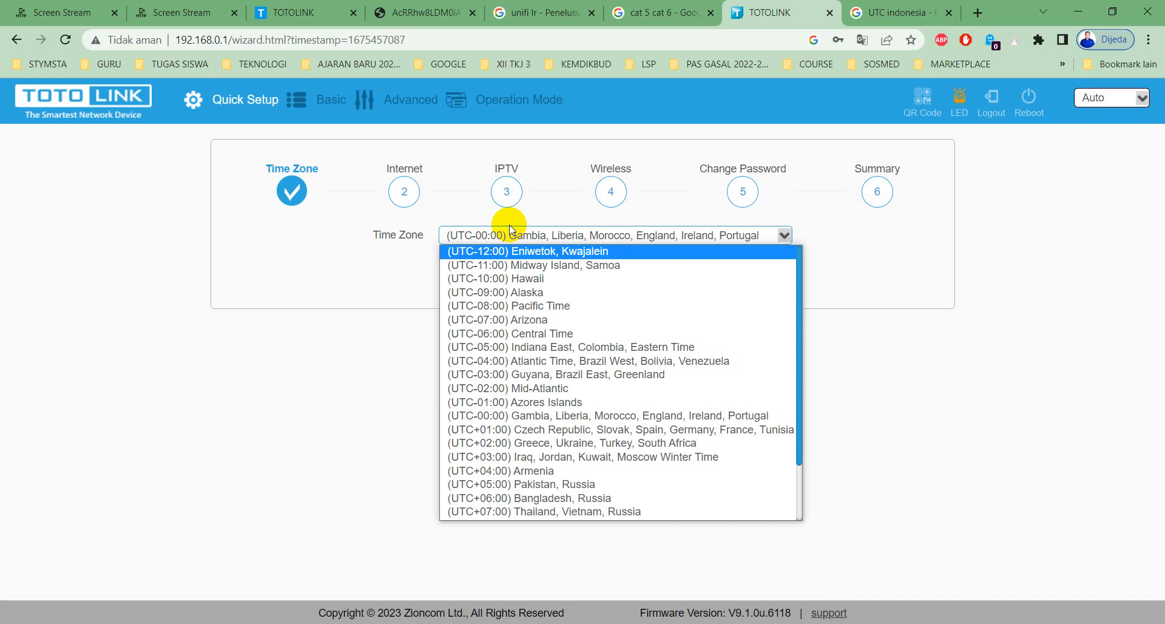
- Search Google for 'UTC VS GMT', correcting an earlier 'utc vs mgt' typo, then return to TOTOLINK
{"action": "left_click", "coordinate": [862, 13]}
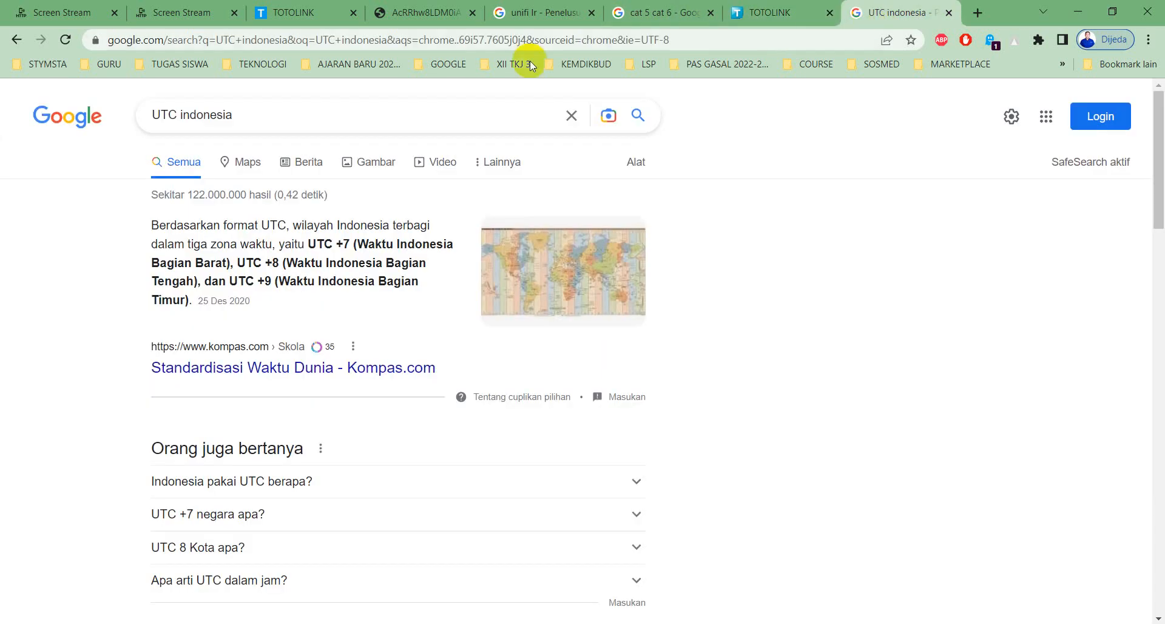
{"action": "left_click_drag", "start_coordinate": [338, 117], "coordinate": [36, 117]}
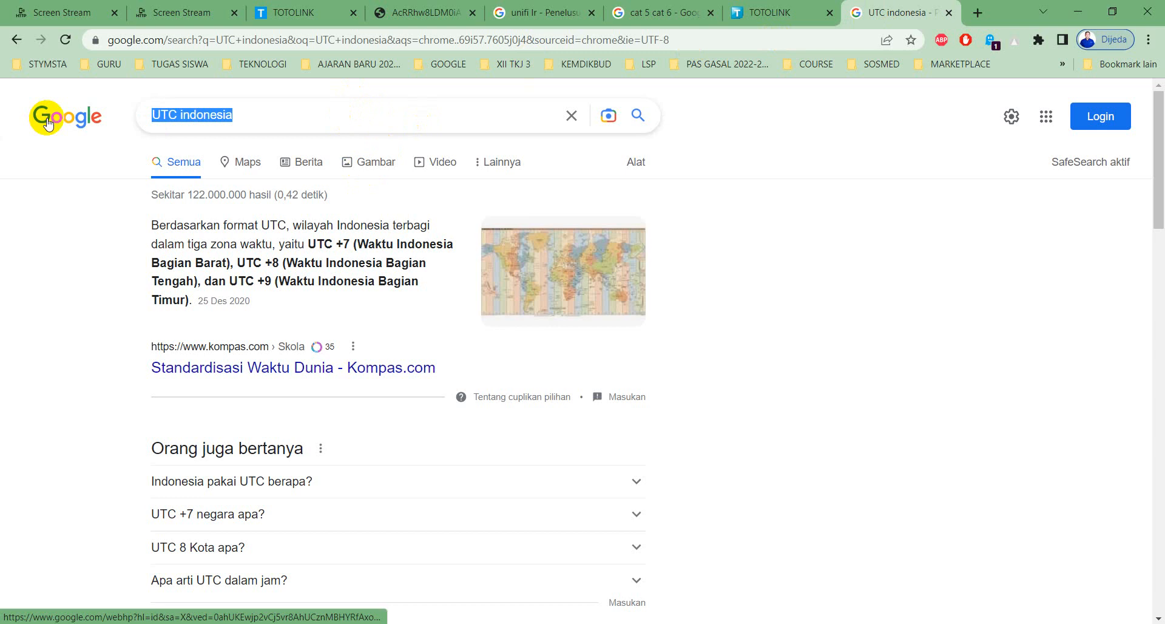
{"action": "type", "text": "utc "}
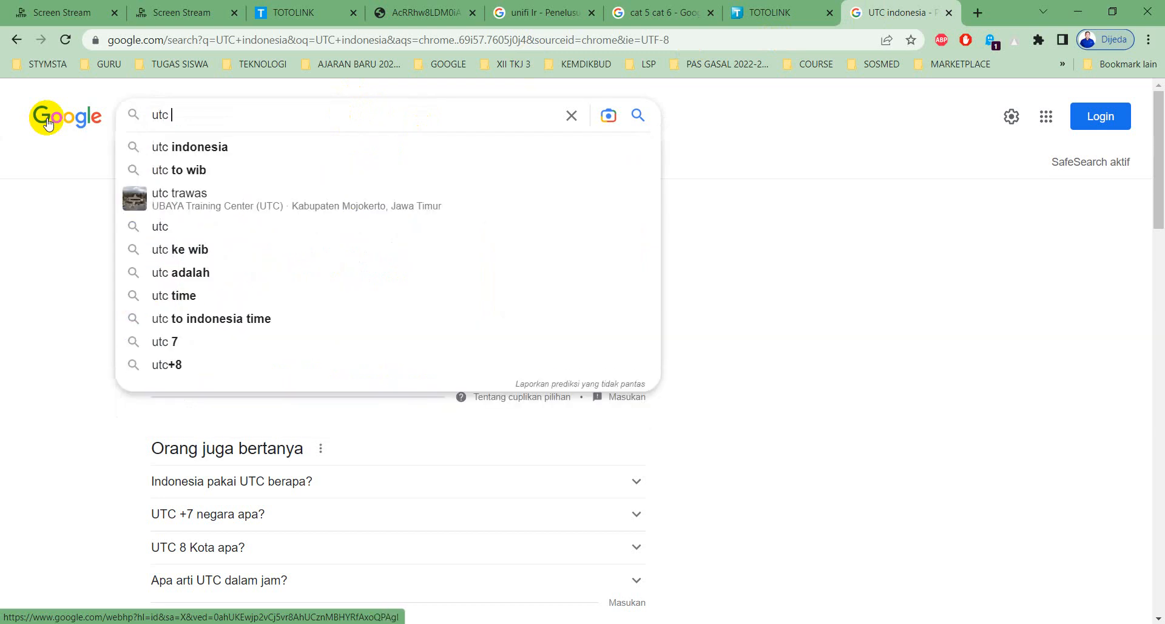
{"action": "type", "text": "vs m"}
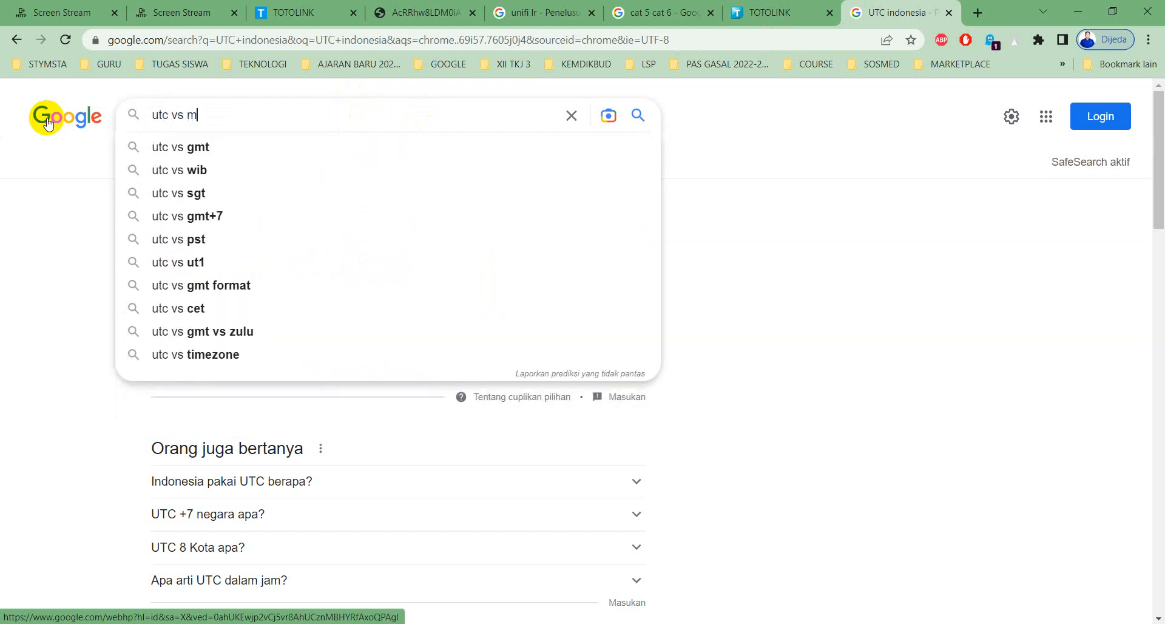
{"action": "type", "text": "gt"}
{"action": "key", "text": "Return"}
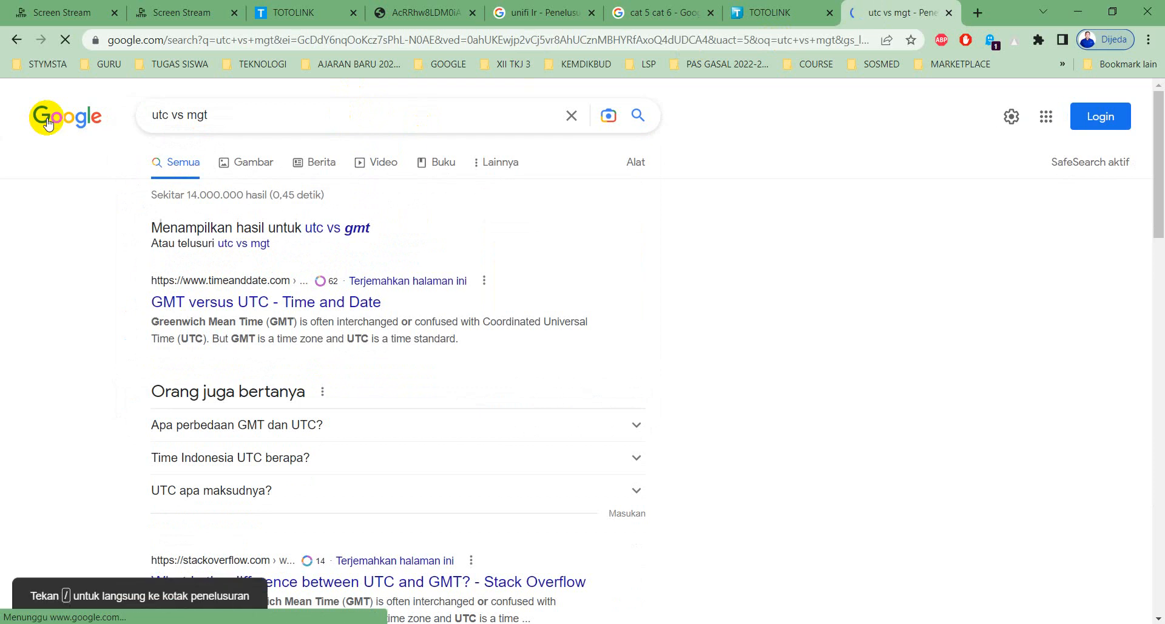
{"action": "scroll", "coordinate": [48, 121], "scroll_direction": "down", "scroll_amount": 7}
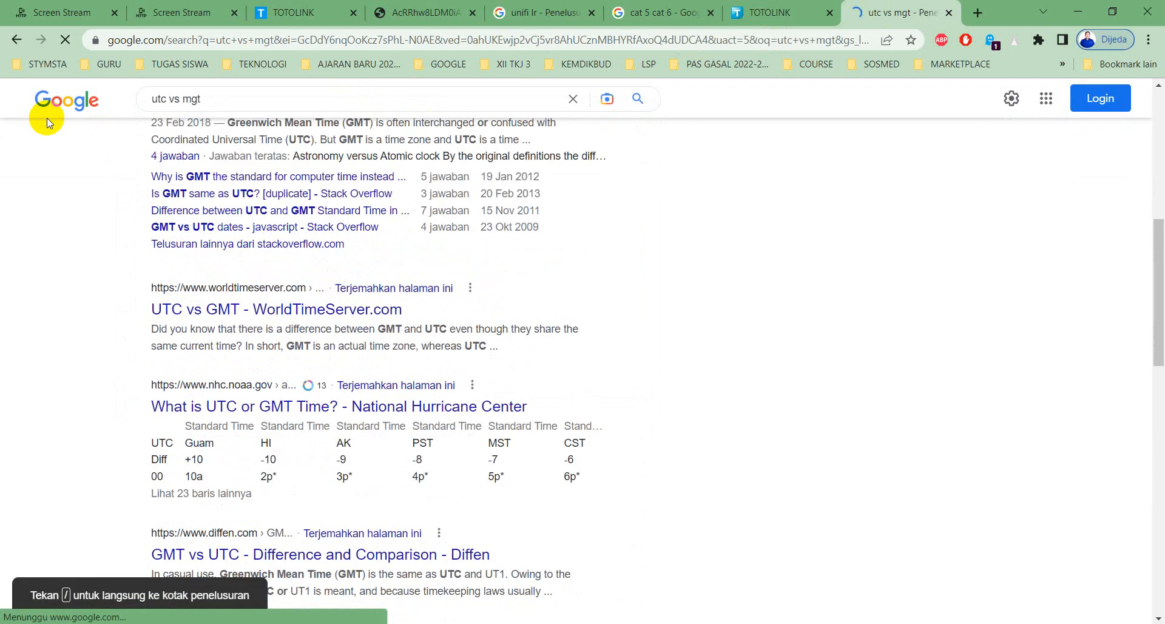
{"action": "key", "text": "ctrl+l"}
{"action": "type", "text": "UTC"}
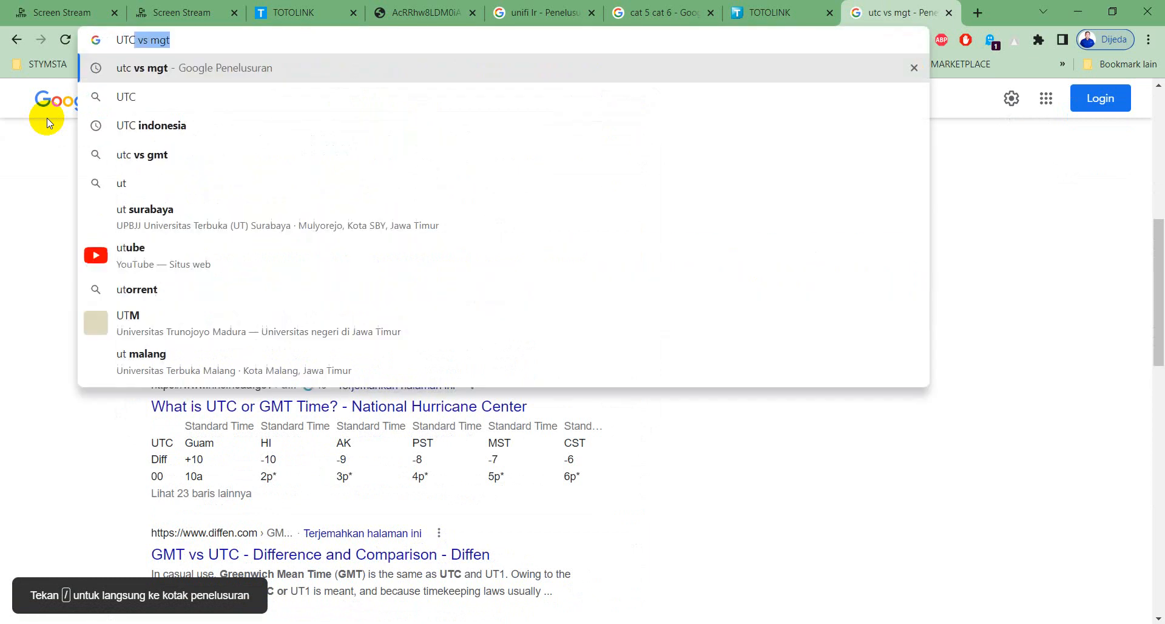
{"action": "type", "text": " VS GMT"}
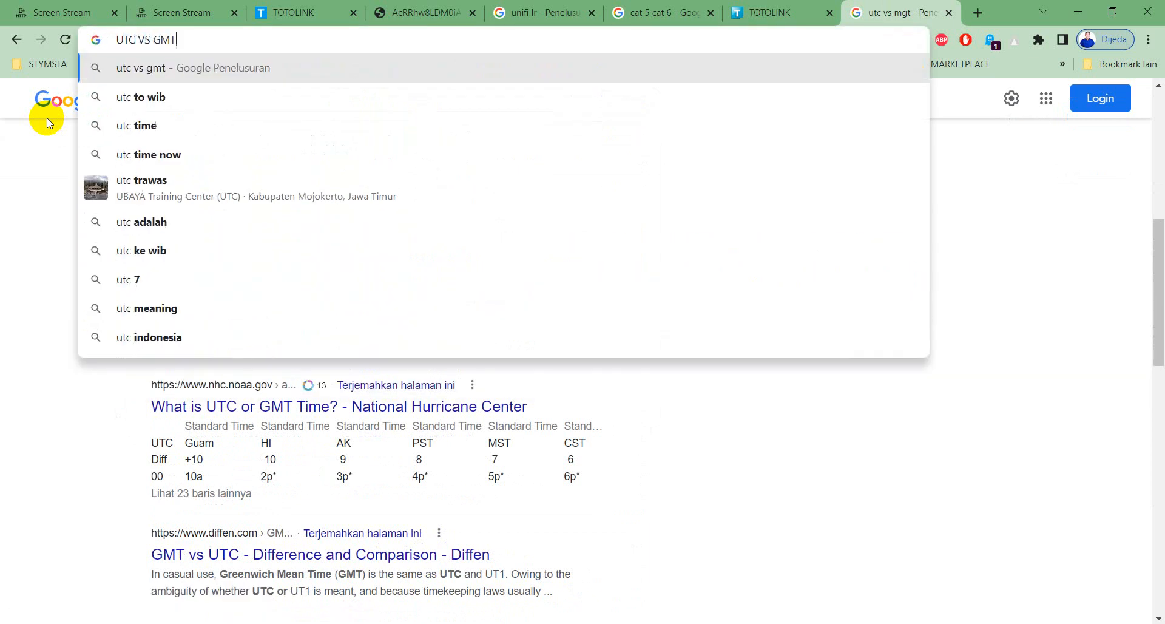
{"action": "key", "text": "Return"}
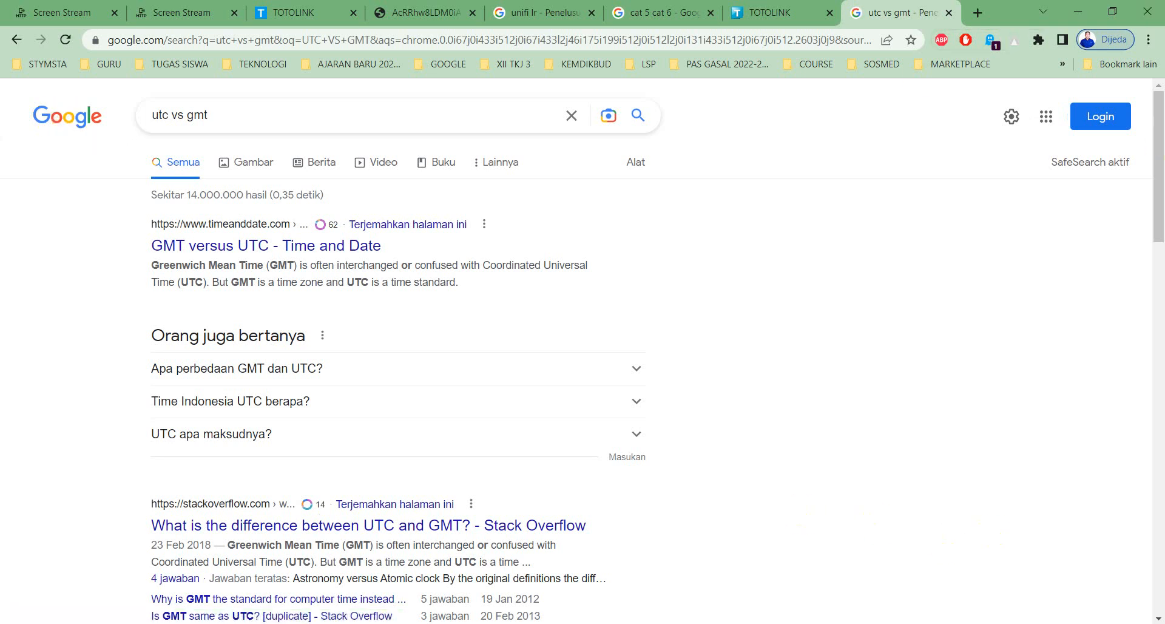
{"action": "left_click", "coordinate": [769, 13]}
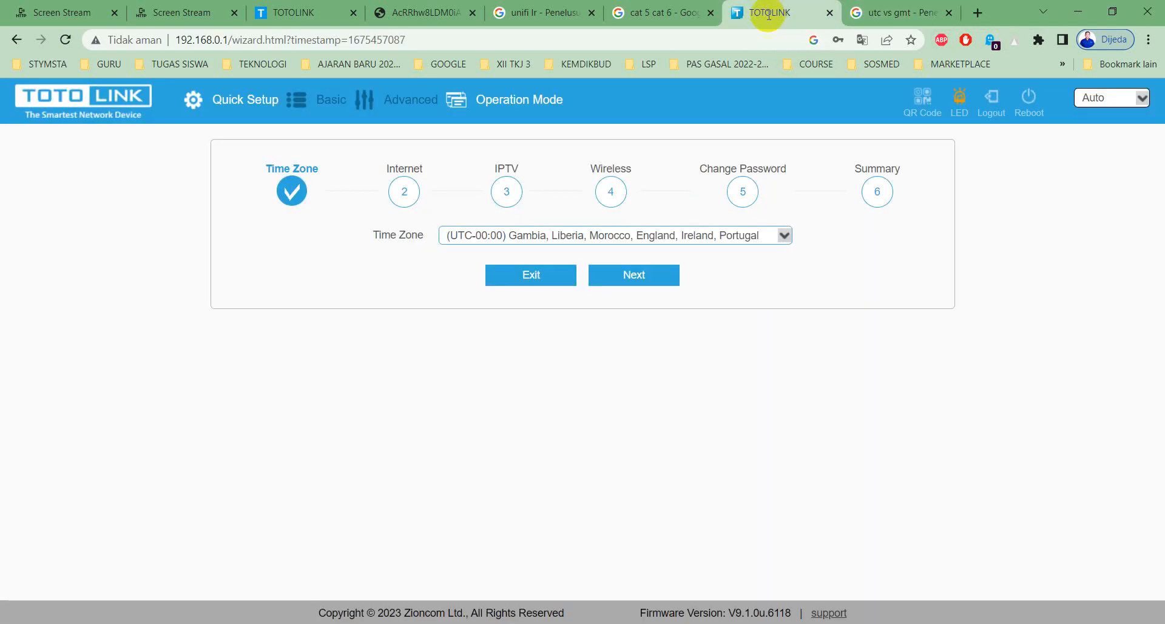
- Set the Quick Setup time zone to (UTC+07:00) Thailand, Vietnam, Russia and continue
{"action": "left_click", "coordinate": [557, 238]}
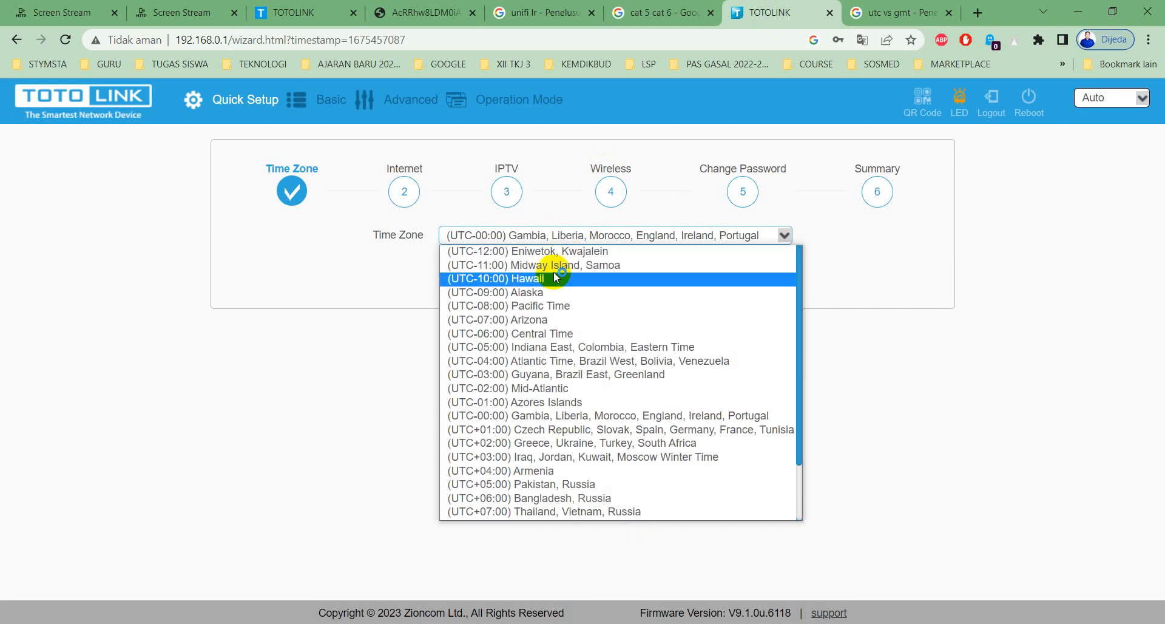
{"action": "left_click", "coordinate": [509, 512]}
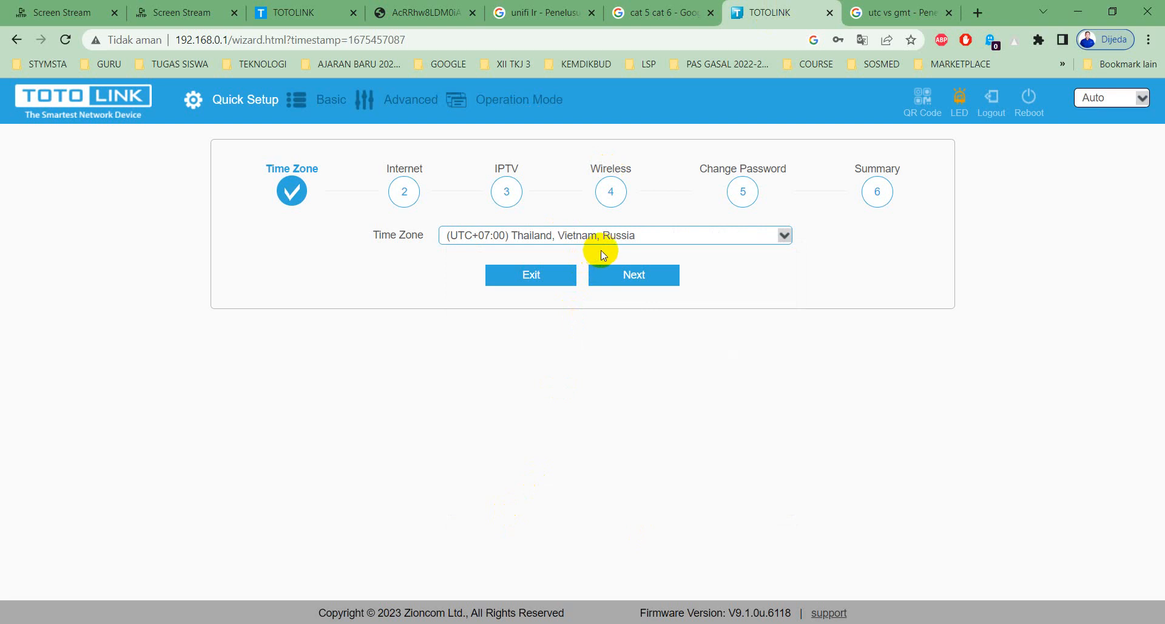
{"action": "left_click", "coordinate": [605, 290]}
- Advance the wizard to the Dynamic IP Internet step, then switch to the Screen Stream tab
{"action": "left_click", "coordinate": [634, 276]}
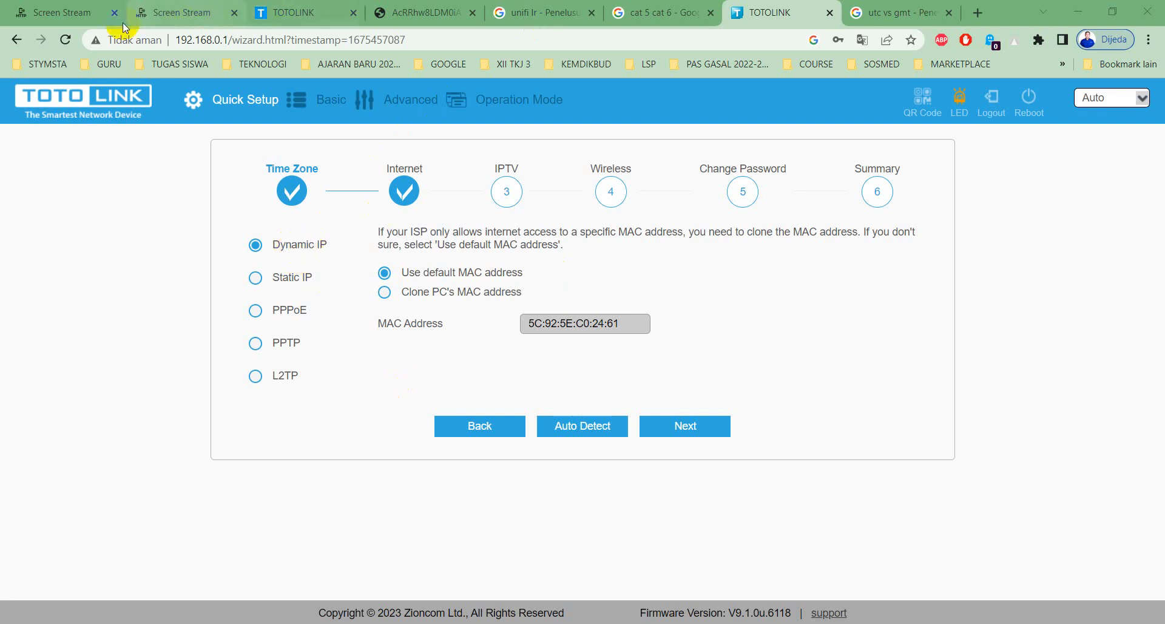
{"action": "left_click", "coordinate": [81, 15]}
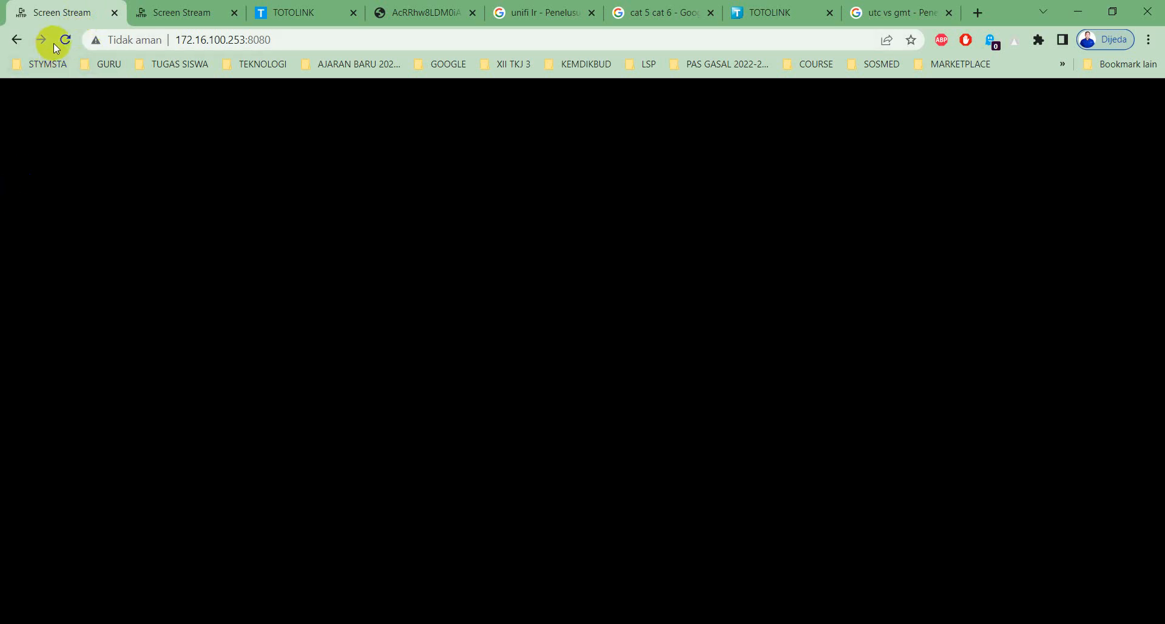
- Reload Screen Stream to show the phone whiteboard, then return to the TOTOLINK wizard tab
{"action": "left_click", "coordinate": [70, 40]}
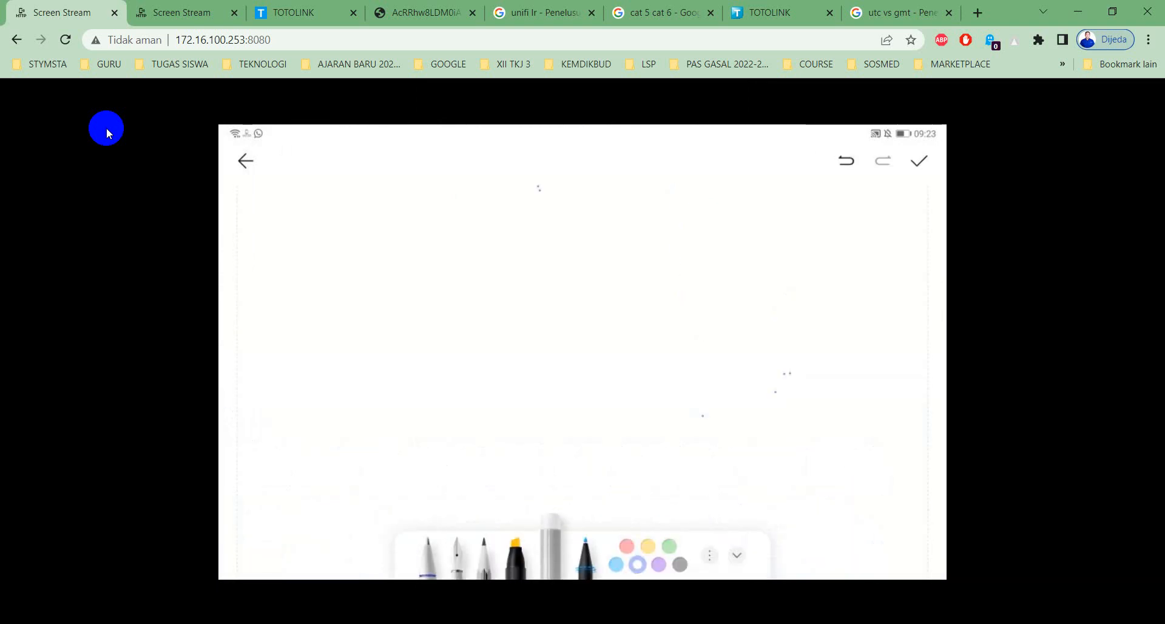
{"action": "left_click", "coordinate": [750, 13]}
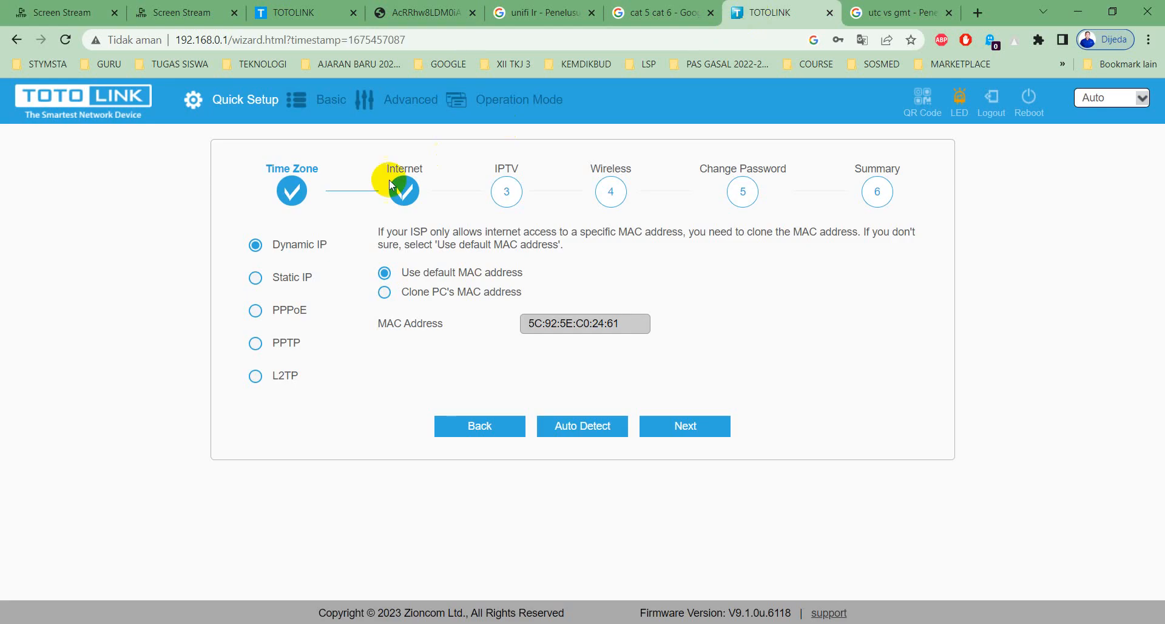
- Switch to the Screen Stream tab to watch the 'Toto' sketch on the phone whiteboard
{"action": "left_click", "coordinate": [61, 12]}
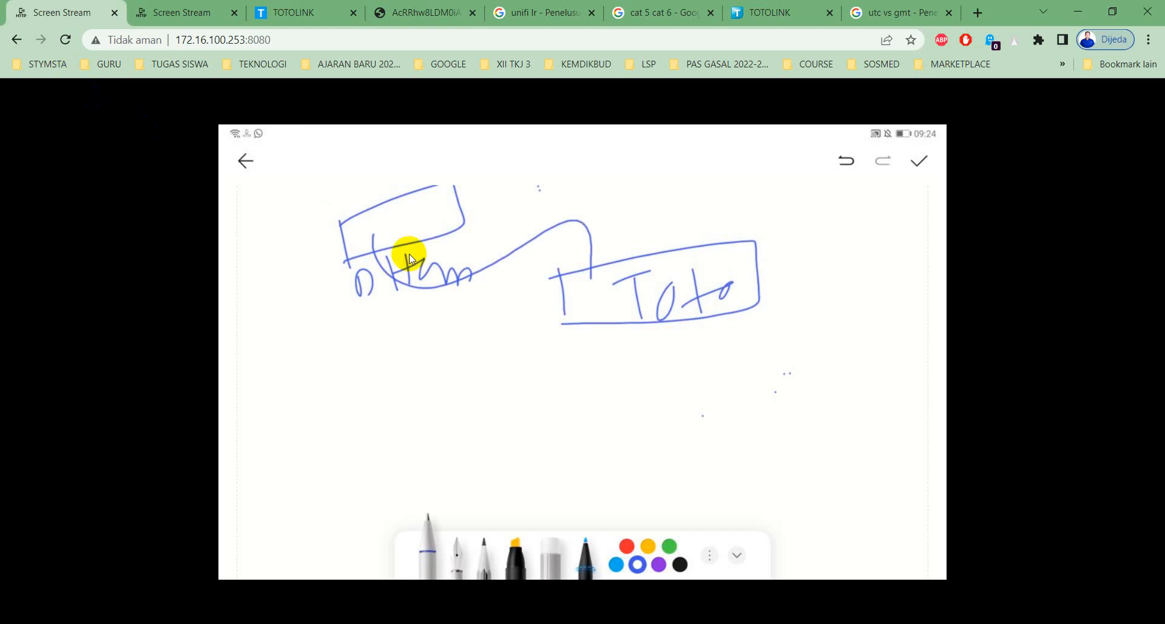
- Glance at the X5000R product page, then return to the Quick Setup wizard tab
{"action": "left_click", "coordinate": [328, 14]}
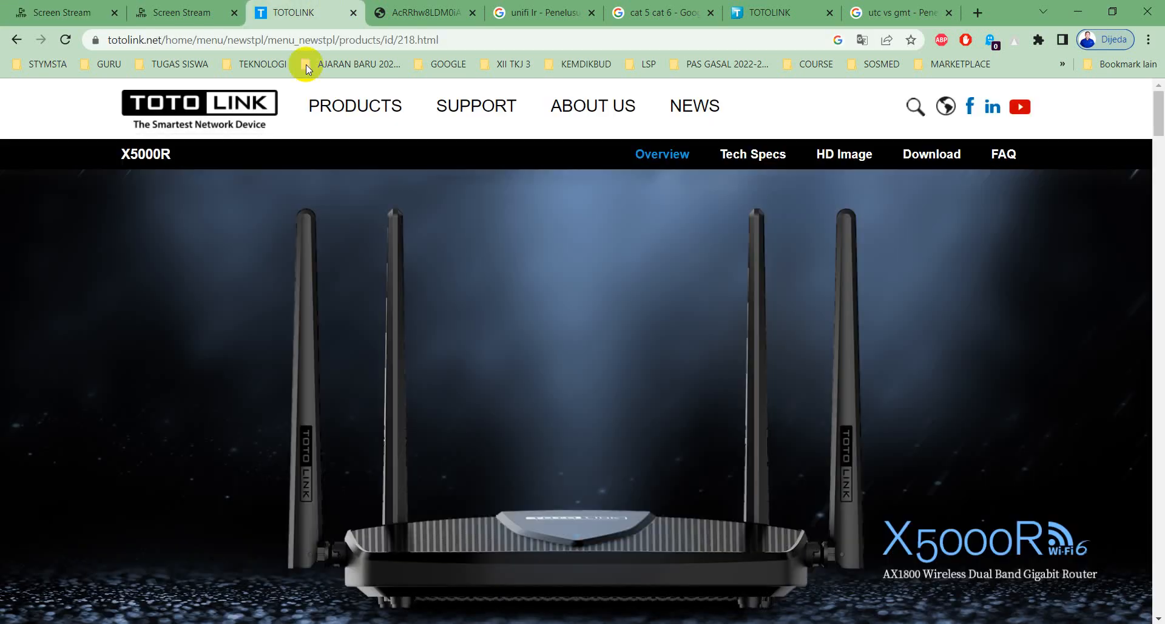
{"action": "left_click", "coordinate": [770, 12]}
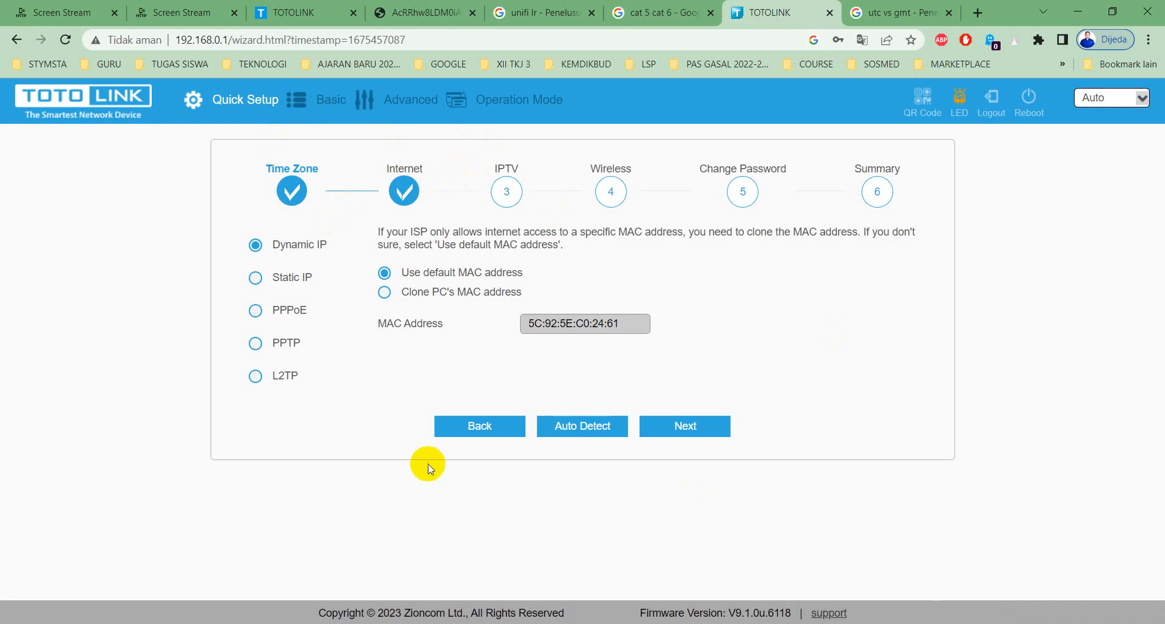
- Return to the Screen Stream tab to view the updated whiteboard sketch
{"action": "left_click", "coordinate": [44, 9]}
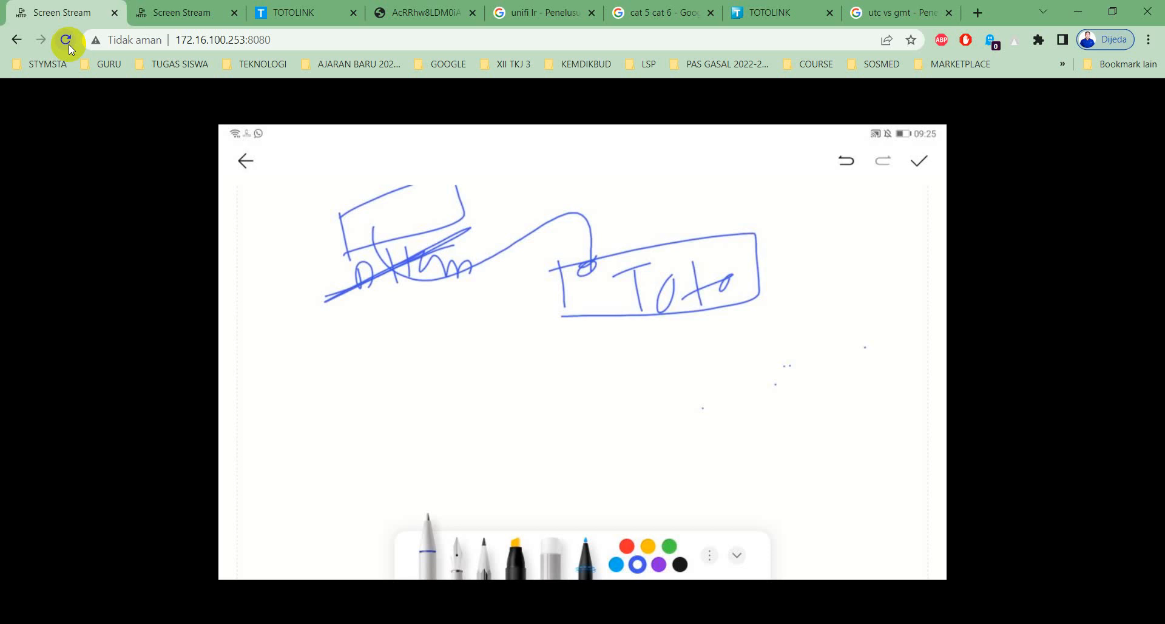
- Switch back to the TOTOLINK tab on the Internet step with Dynamic IP
{"action": "left_click", "coordinate": [778, 13]}
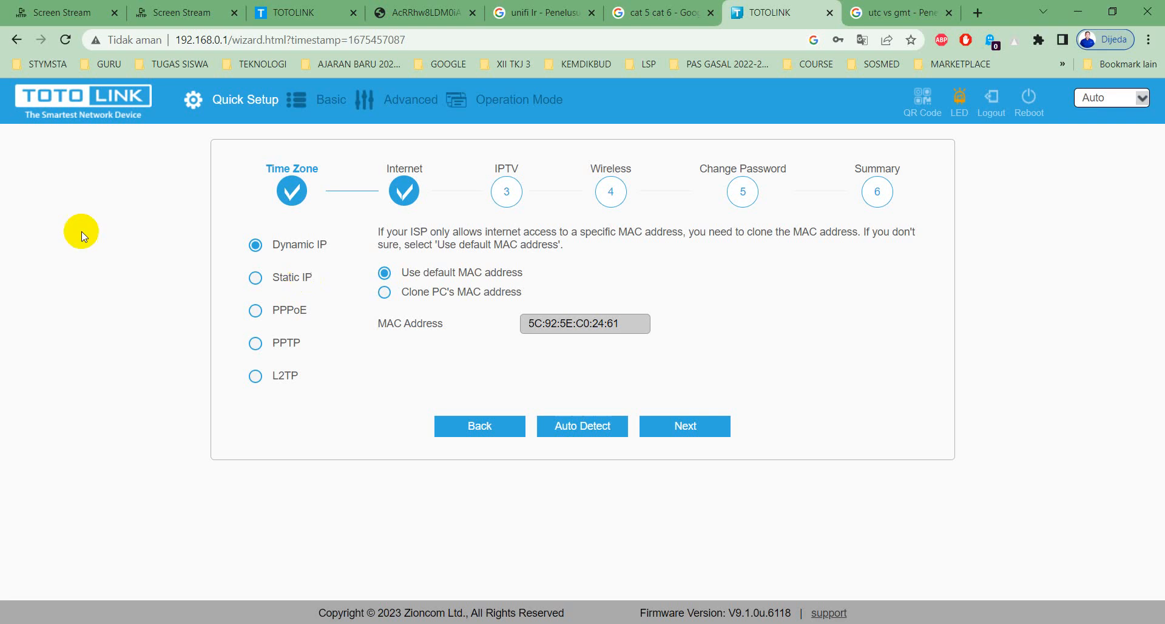
- Compare the Static IP and Dynamic IP connection types, then select PPPoE
{"action": "left_click", "coordinate": [278, 280]}
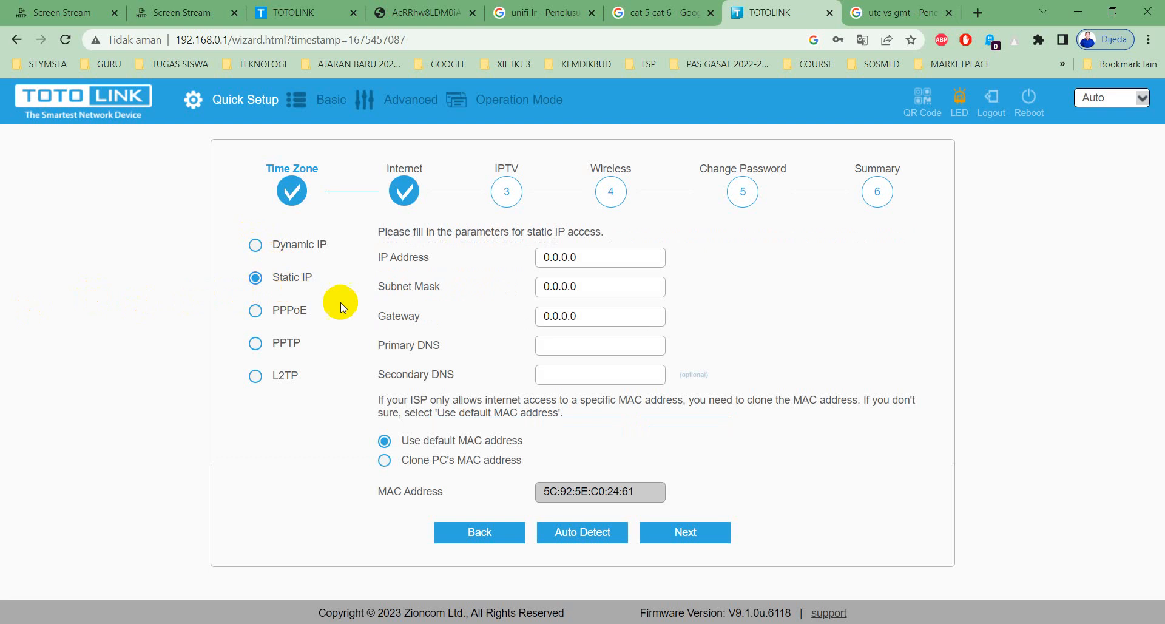
{"action": "left_click", "coordinate": [285, 254]}
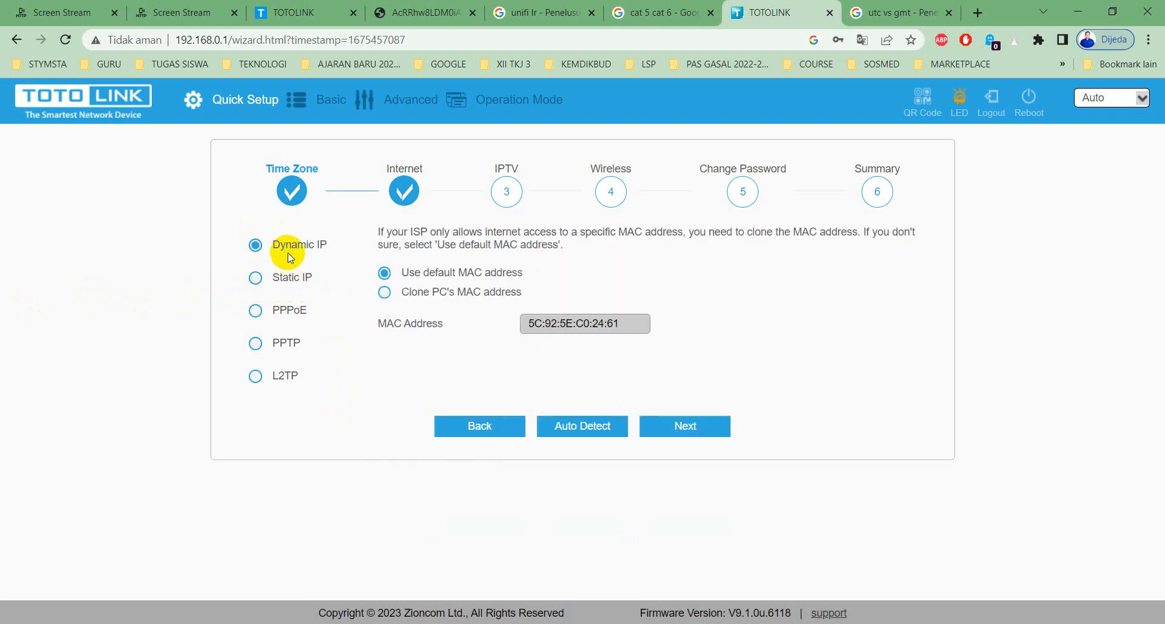
{"action": "left_click_drag", "start_coordinate": [284, 277], "coordinate": [280, 277]}
{"action": "left_click", "coordinate": [254, 278]}
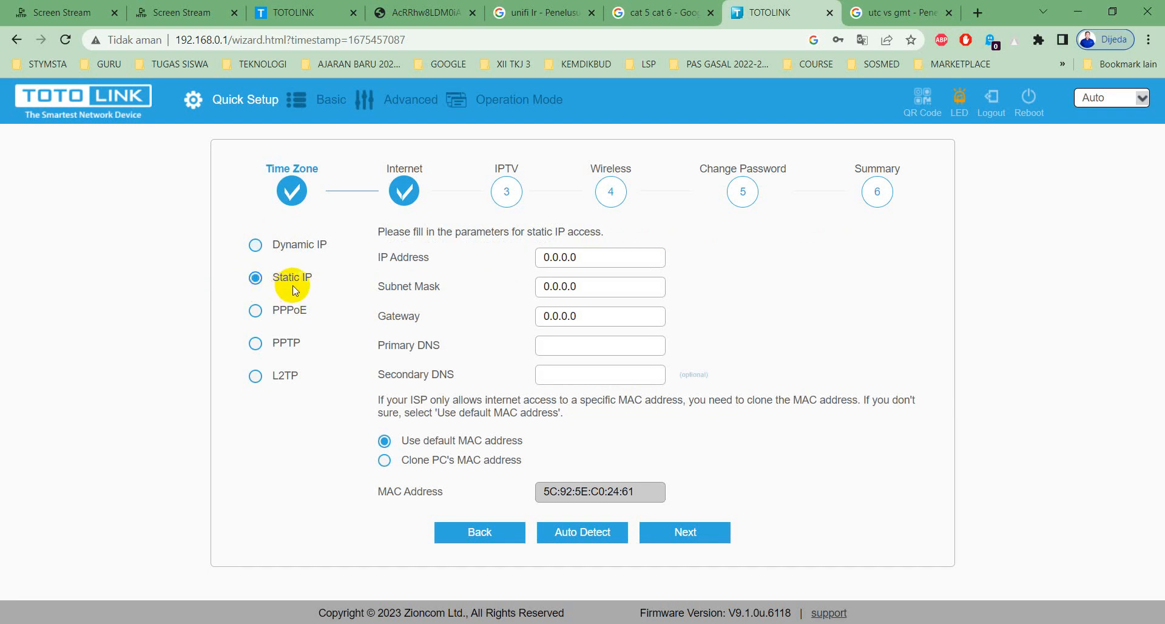
{"action": "left_click", "coordinate": [289, 311]}
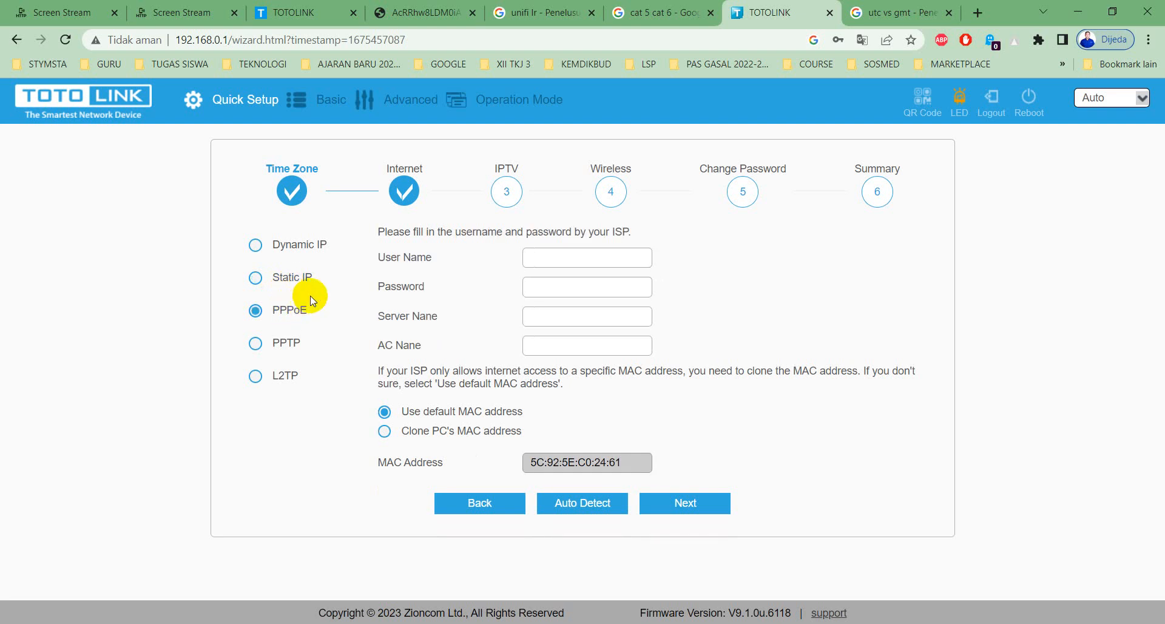
- Compare the PPTP, L2TP, PPPoE, Dynamic IP and Static IP connection-type settings
{"action": "left_click", "coordinate": [282, 341]}
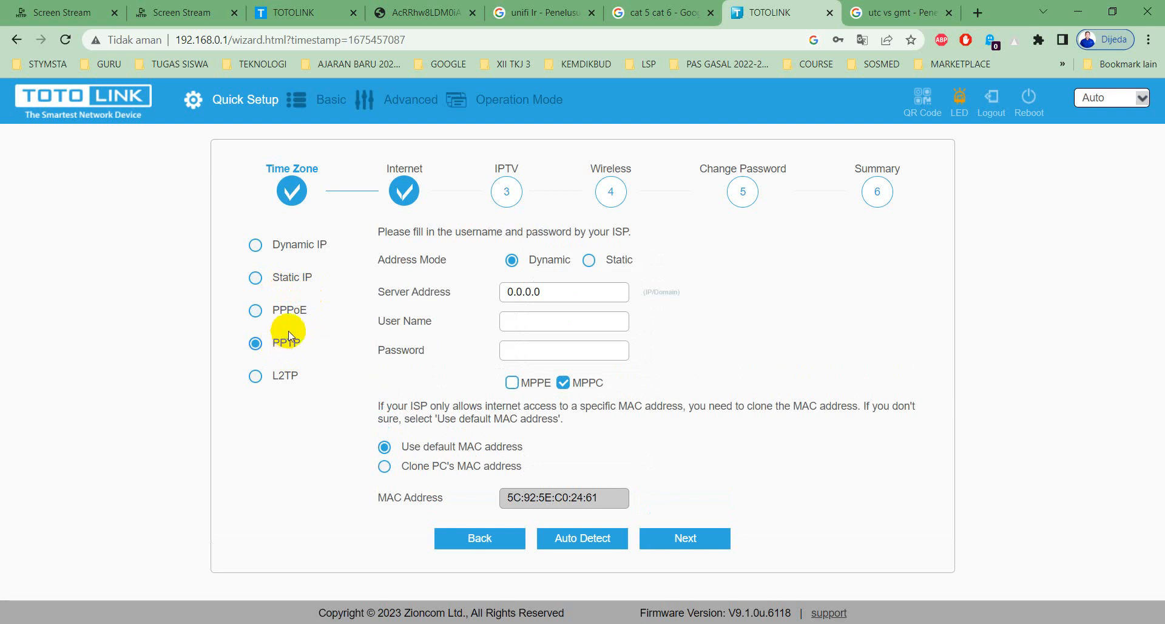
{"action": "left_click", "coordinate": [299, 366]}
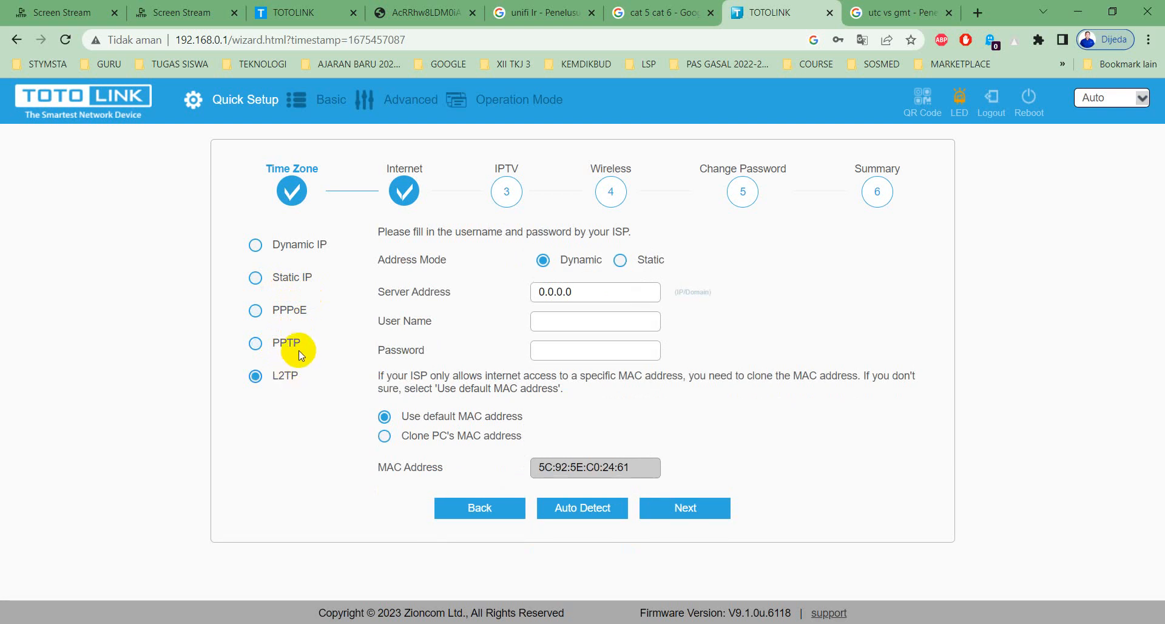
{"action": "left_click", "coordinate": [291, 342]}
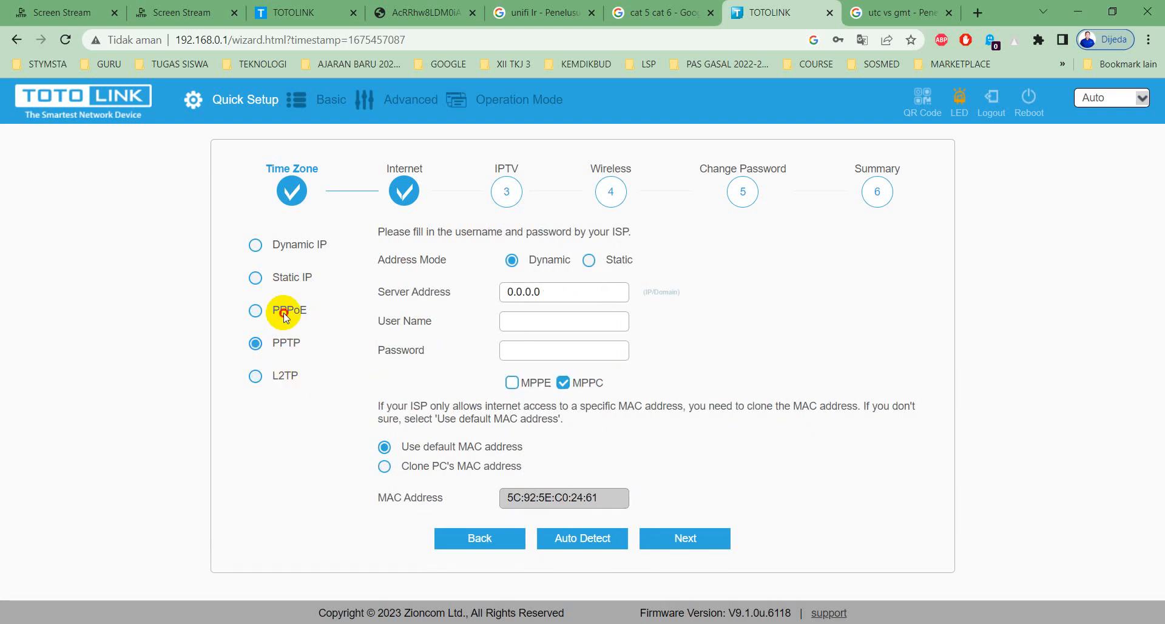
{"action": "left_click", "coordinate": [285, 317]}
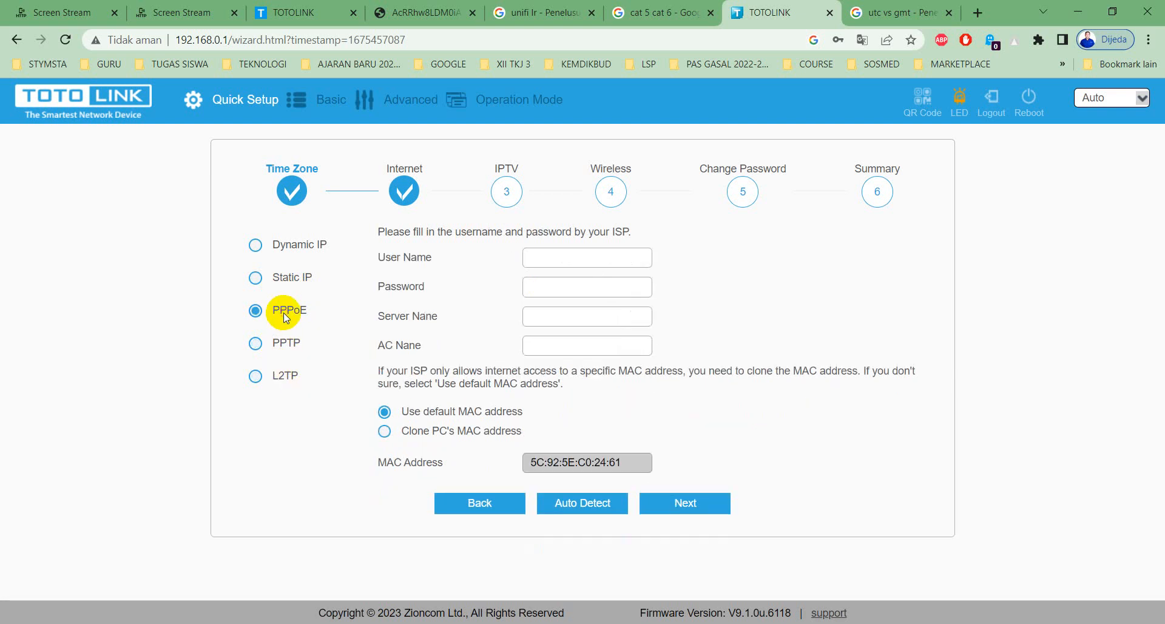
{"action": "left_click", "coordinate": [283, 252]}
{"action": "left_click", "coordinate": [278, 277]}
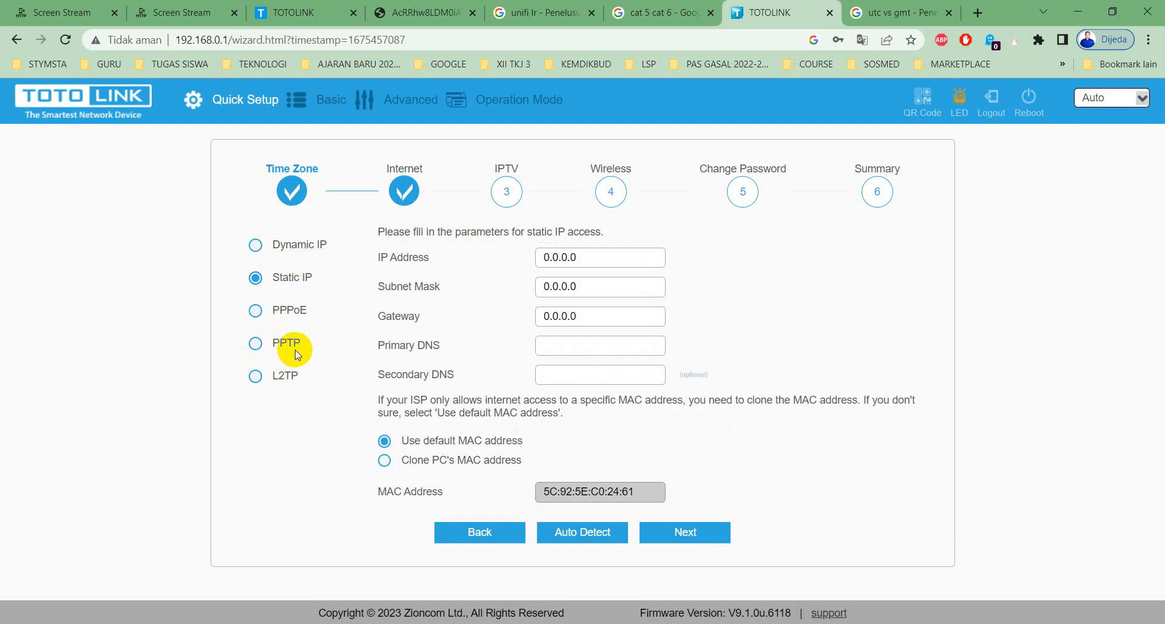
{"action": "left_click", "coordinate": [266, 313]}
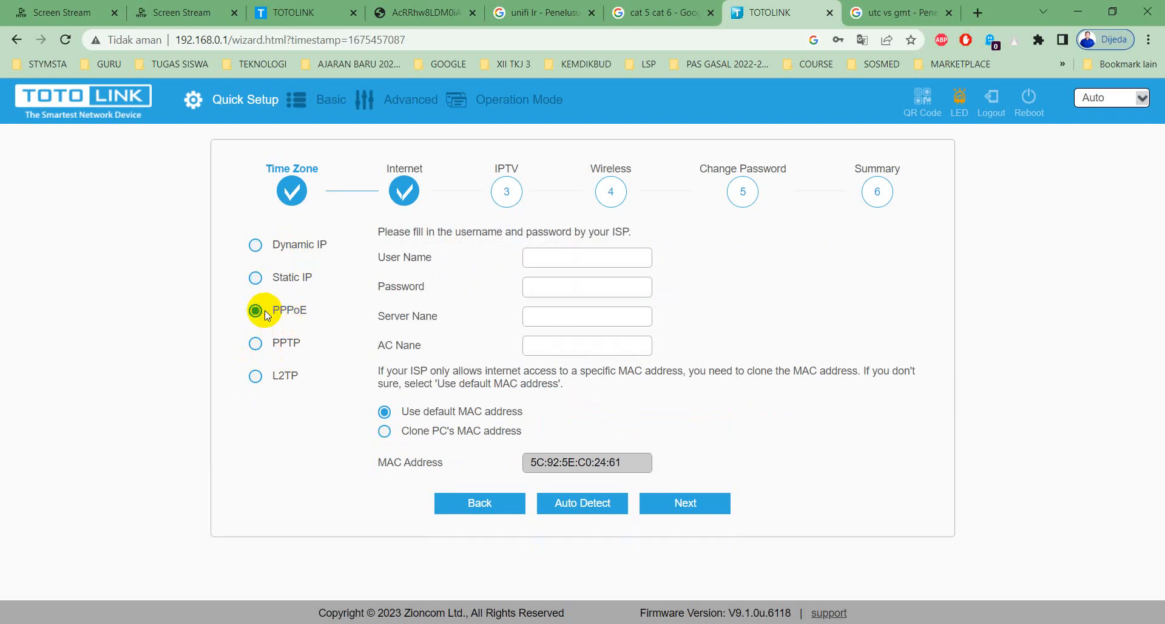
- Review PPTP and L2TP again, then settle on Dynamic IP and advance to IPTV
{"action": "left_click", "coordinate": [283, 344]}
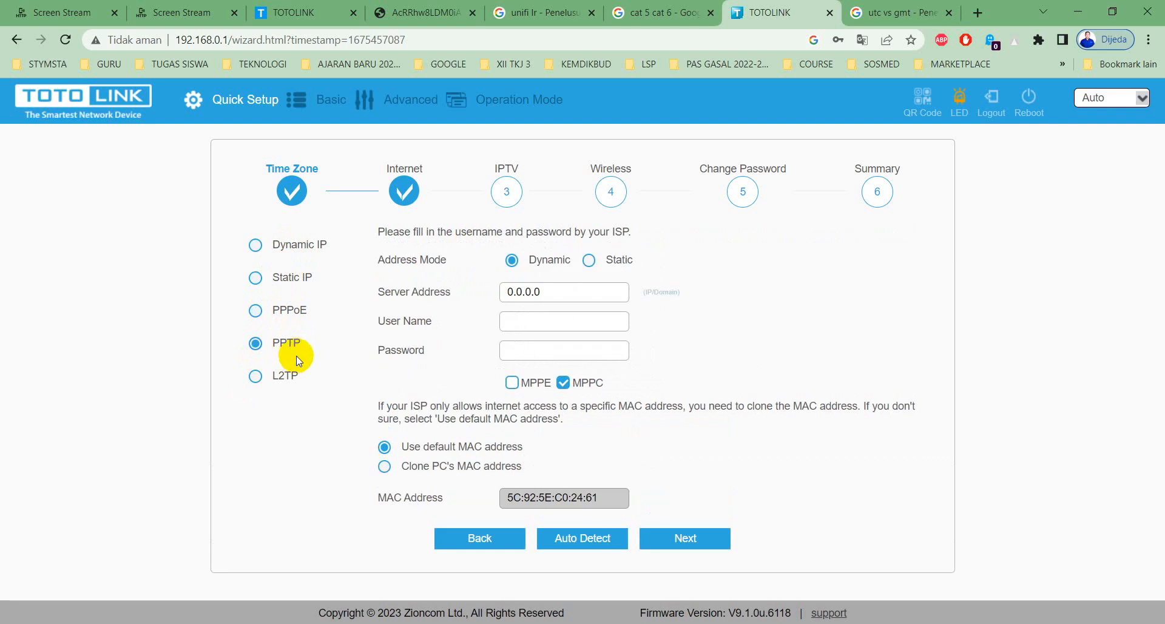
{"action": "left_click", "coordinate": [283, 375]}
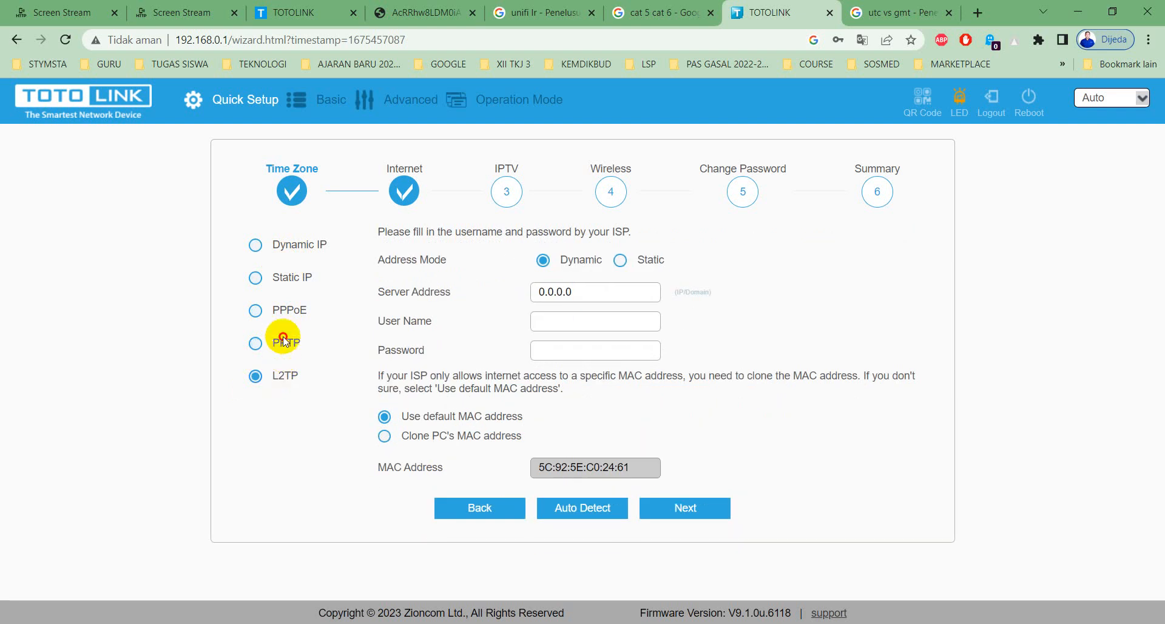
{"action": "left_click", "coordinate": [285, 347]}
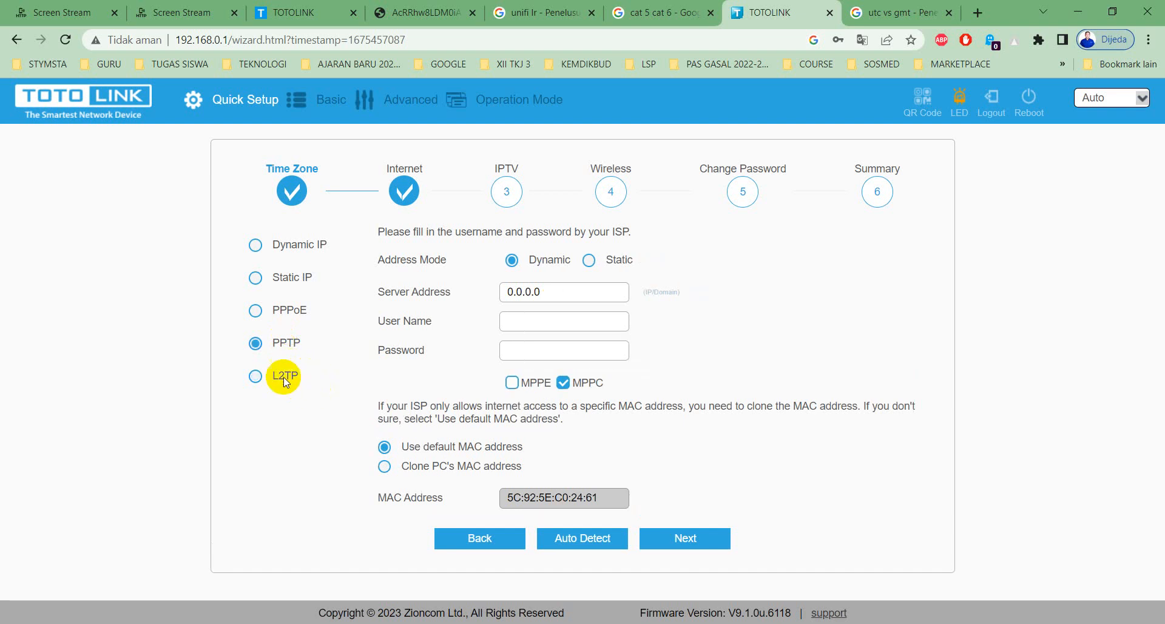
{"action": "left_click", "coordinate": [282, 376]}
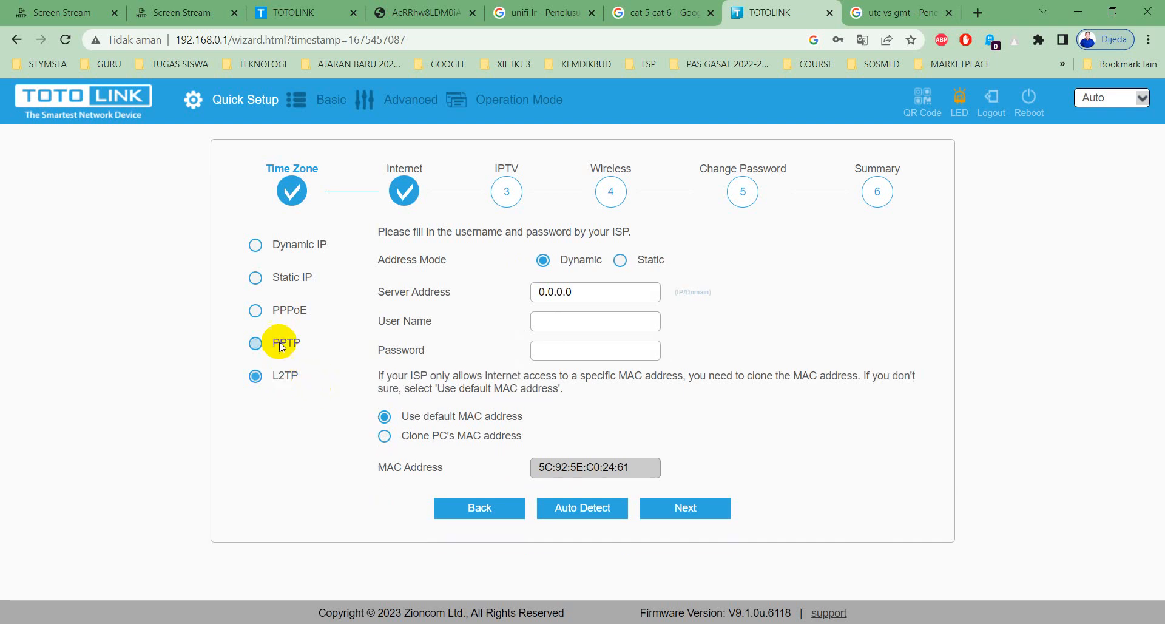
{"action": "left_click", "coordinate": [255, 310]}
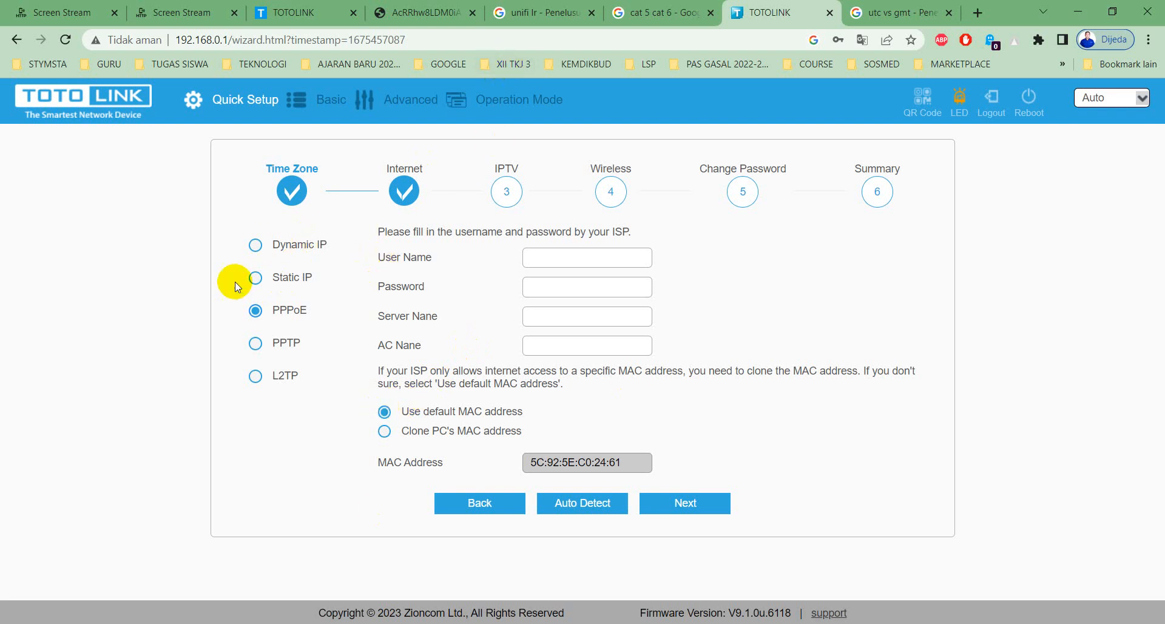
{"action": "left_click", "coordinate": [255, 250]}
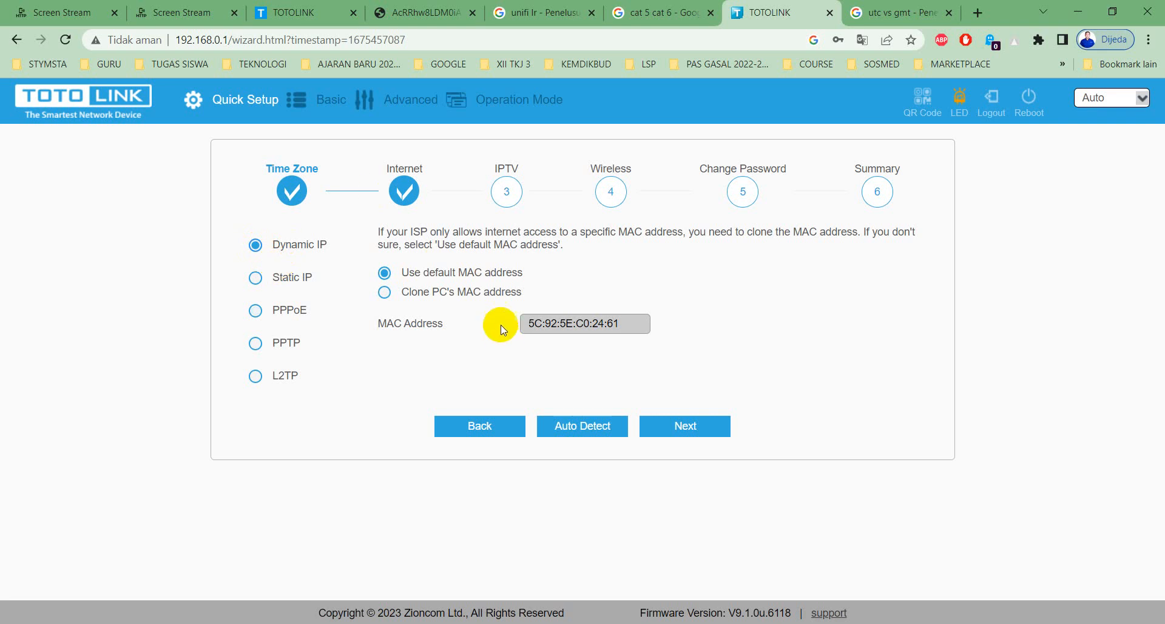
{"action": "left_click", "coordinate": [662, 431]}
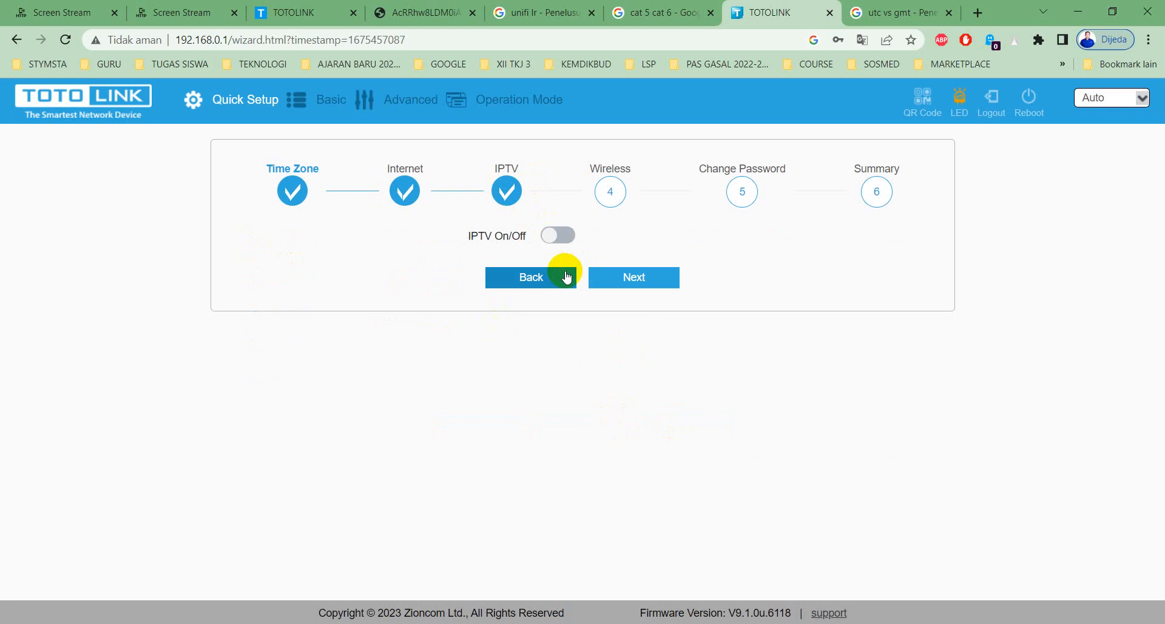
- Keep IPTV off and advance to the Wireless step
{"action": "left_click", "coordinate": [622, 276]}
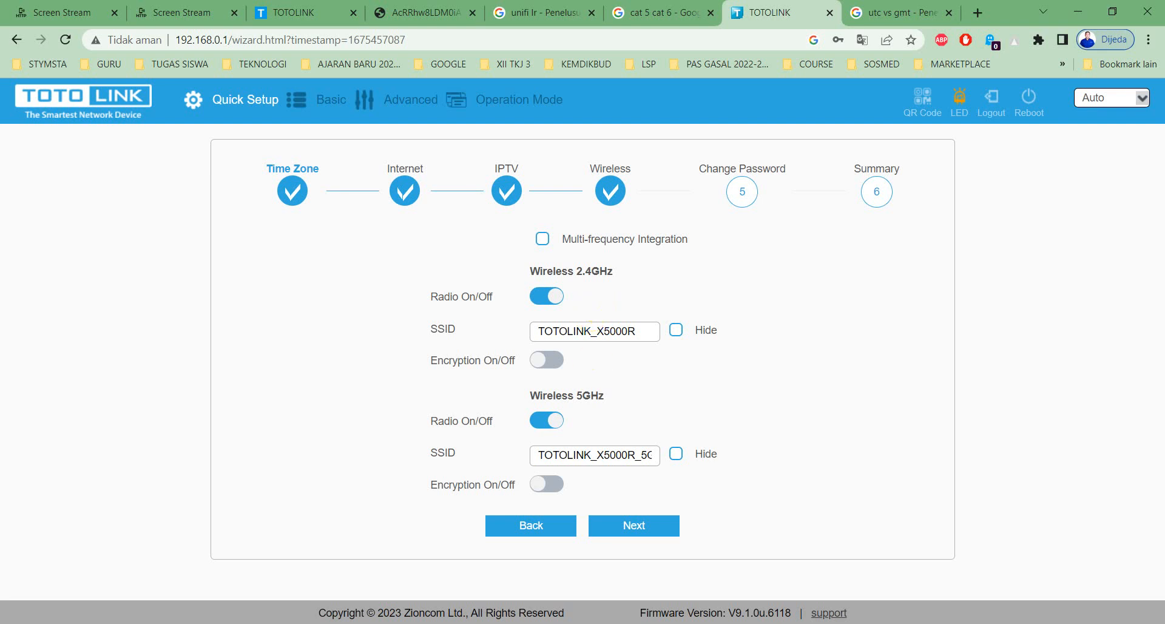
- Check the nearby Wi-Fi networks list, then switch to the 'utc vs gmt' results tab
{"action": "left_click", "coordinate": [1029, 623]}
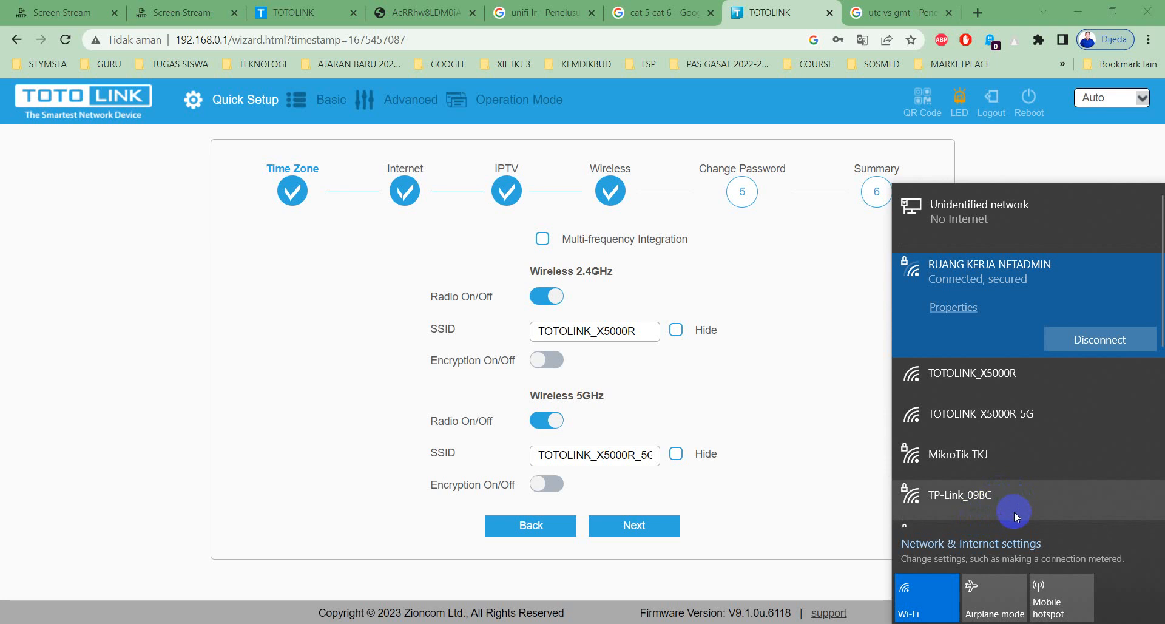
{"action": "left_click", "coordinate": [887, 11]}
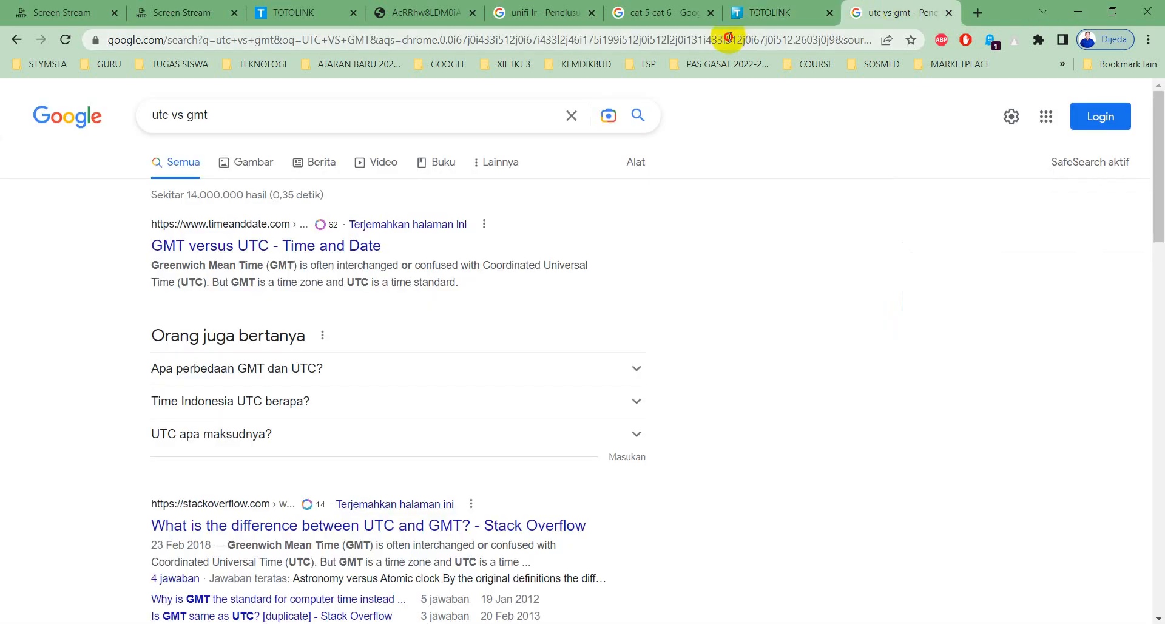
- Search Google for 'wifi channel' from the address bar
{"action": "left_click", "coordinate": [730, 41]}
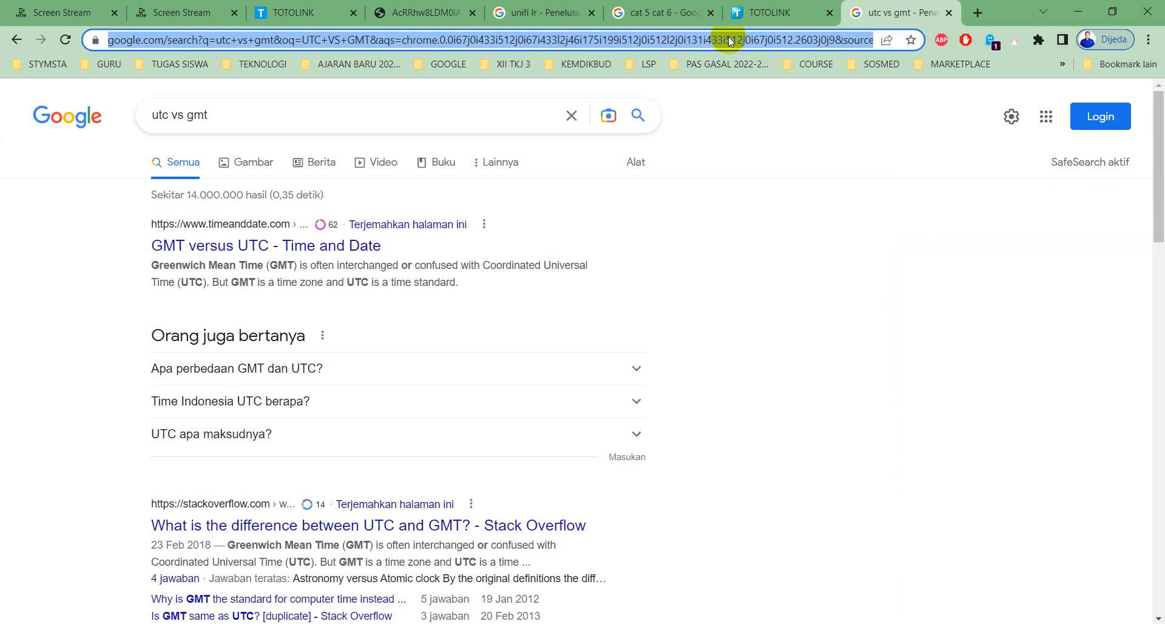
{"action": "type", "text": "best c"}
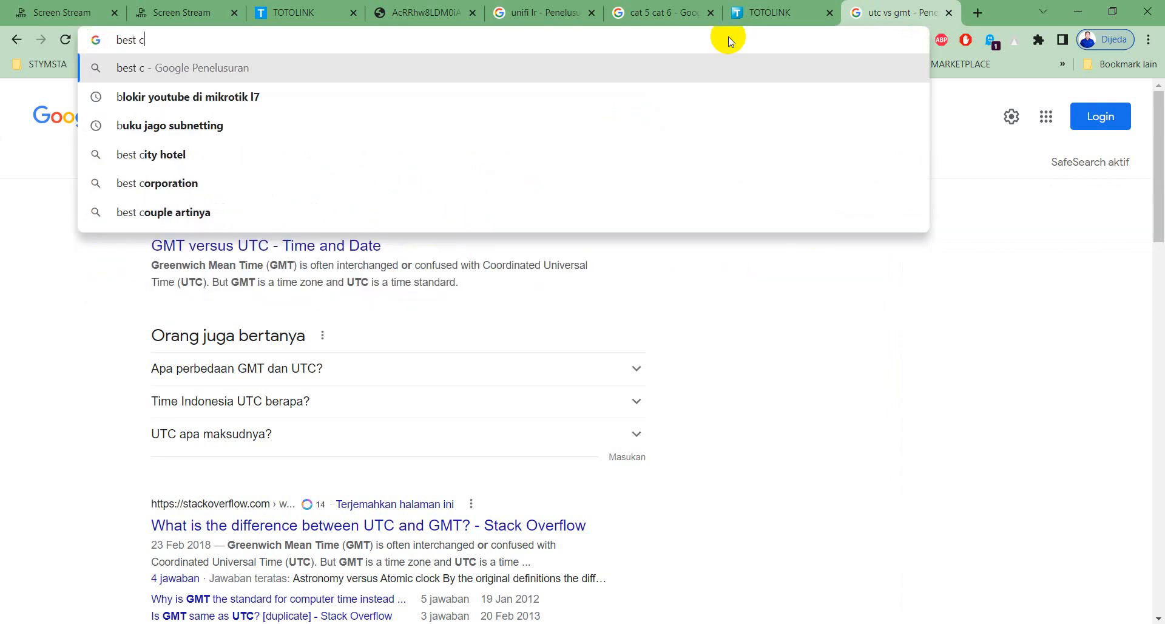
{"action": "key", "text": "BackSpace"}
{"action": "key", "text": "BackSpace"}
{"action": "key", "text": "BackSpace"}
{"action": "key", "text": "Escape"}
{"action": "type", "text": "wi"}
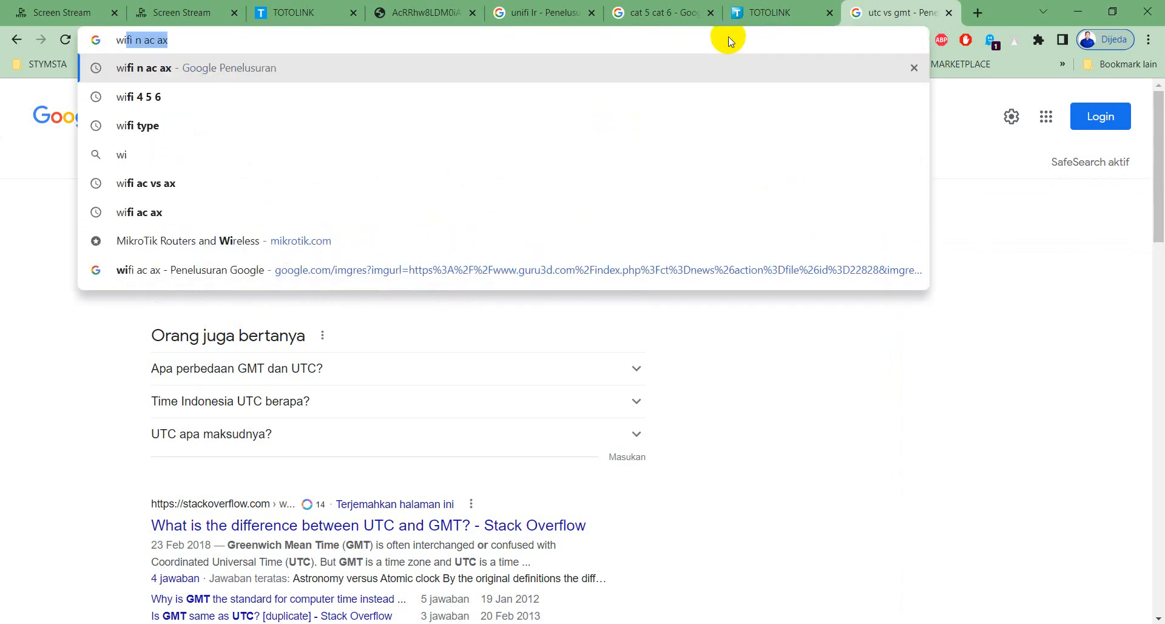
{"action": "type", "text": "fi channel"}
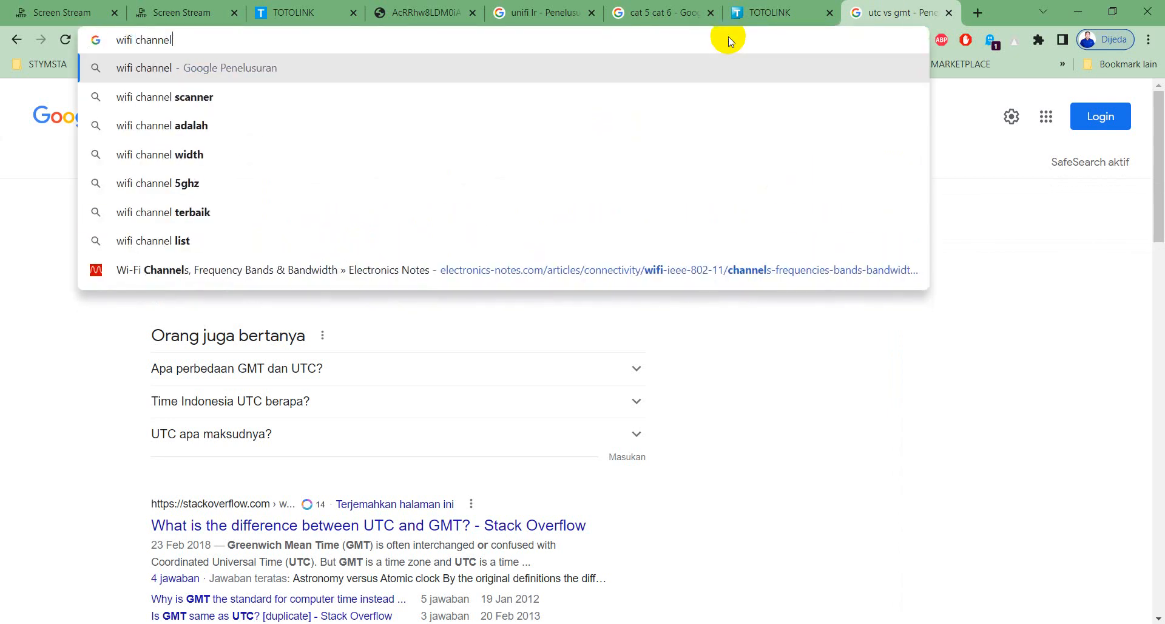
{"action": "key", "text": "Return"}
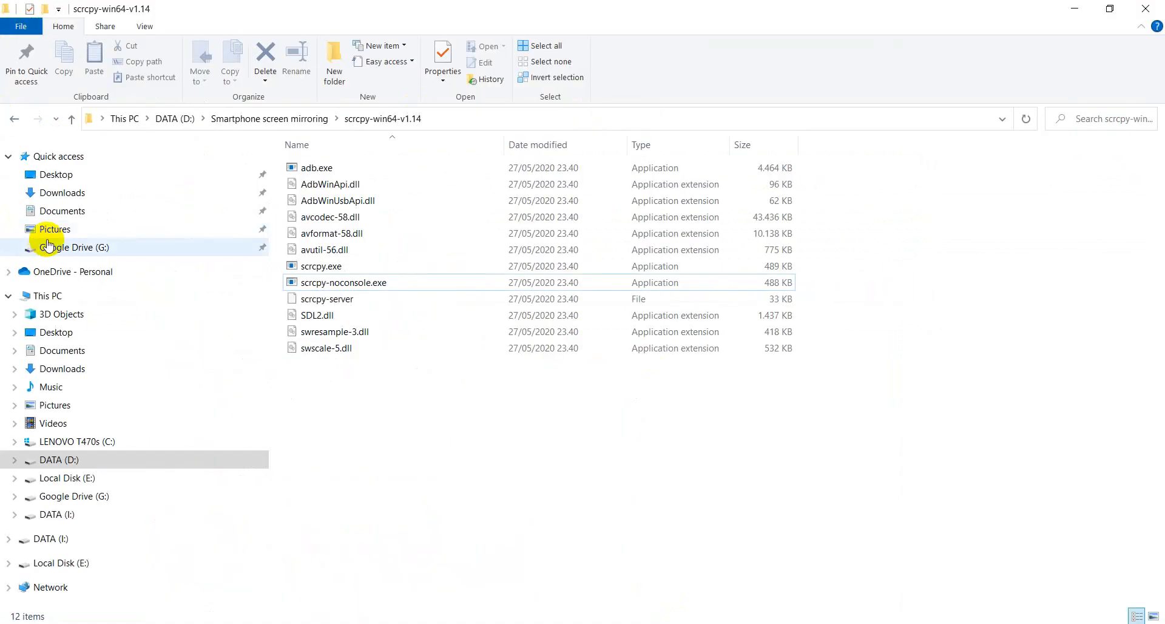
- Open the adjacent-channel interference chart from the Pictures › WIFI CHANNEL folder
{"action": "left_click", "coordinate": [58, 245]}
{"action": "left_click", "coordinate": [50, 229]}
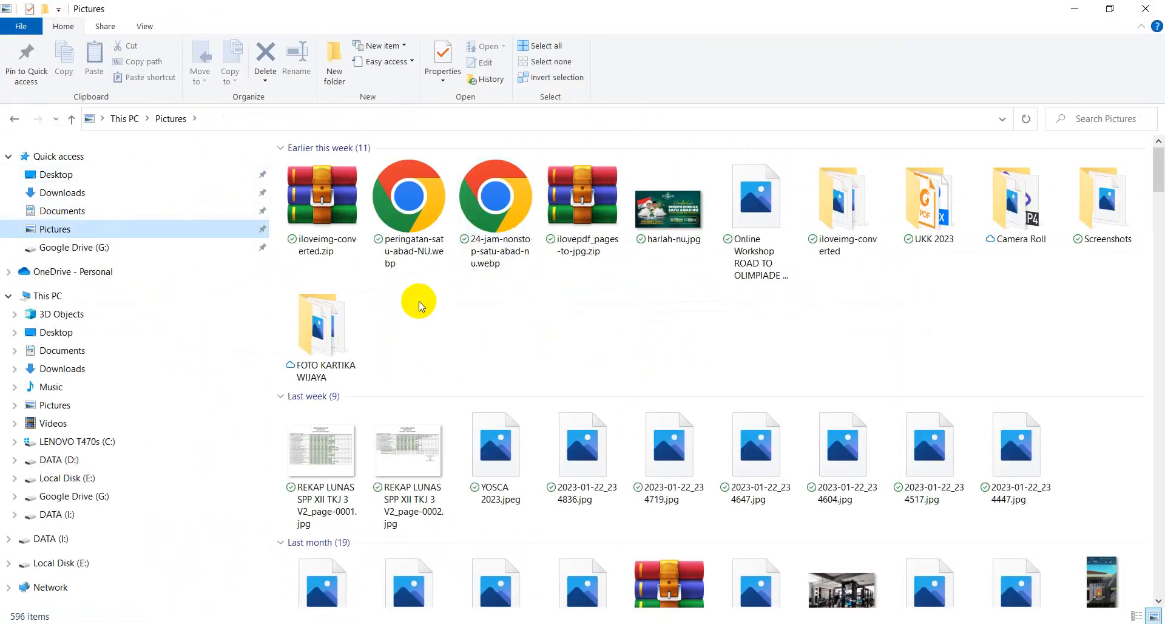
{"action": "scroll", "coordinate": [958, 234], "scroll_direction": "down", "scroll_amount": 10}
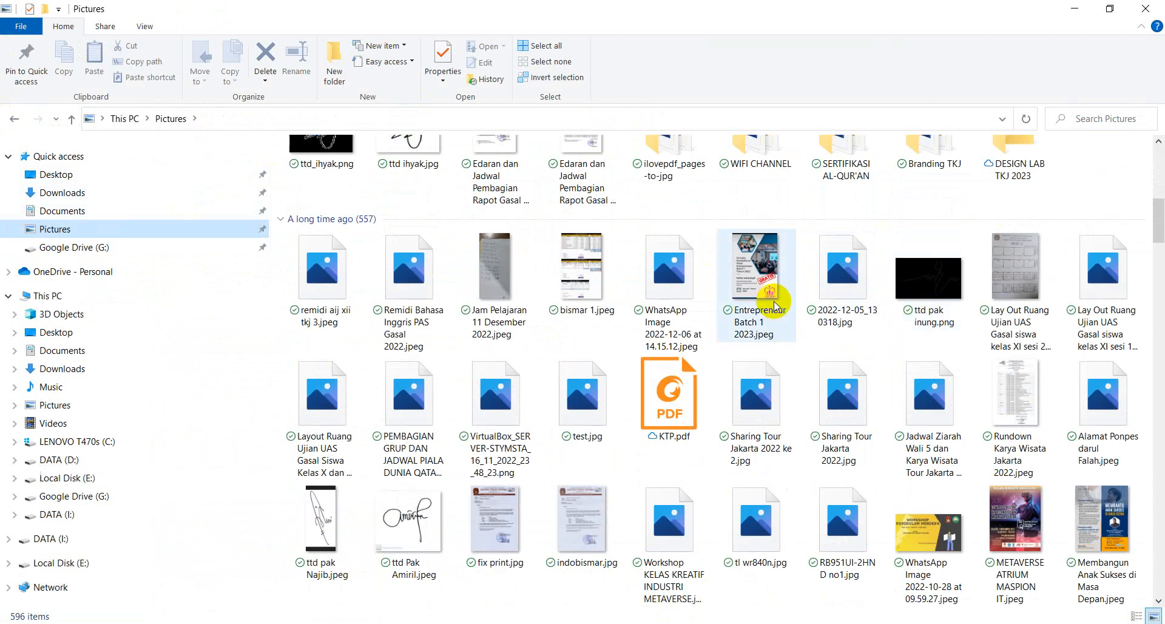
{"action": "left_click", "coordinate": [748, 163]}
{"action": "double_click", "coordinate": [745, 174]}
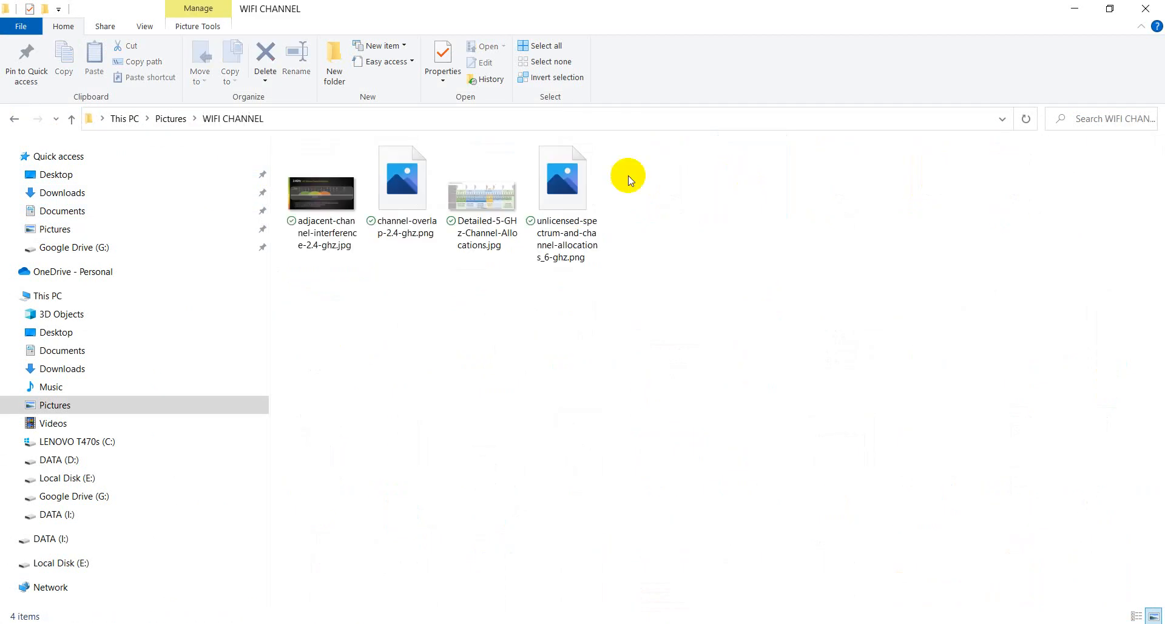
{"action": "left_click", "coordinate": [333, 209]}
{"action": "double_click", "coordinate": [313, 217]}
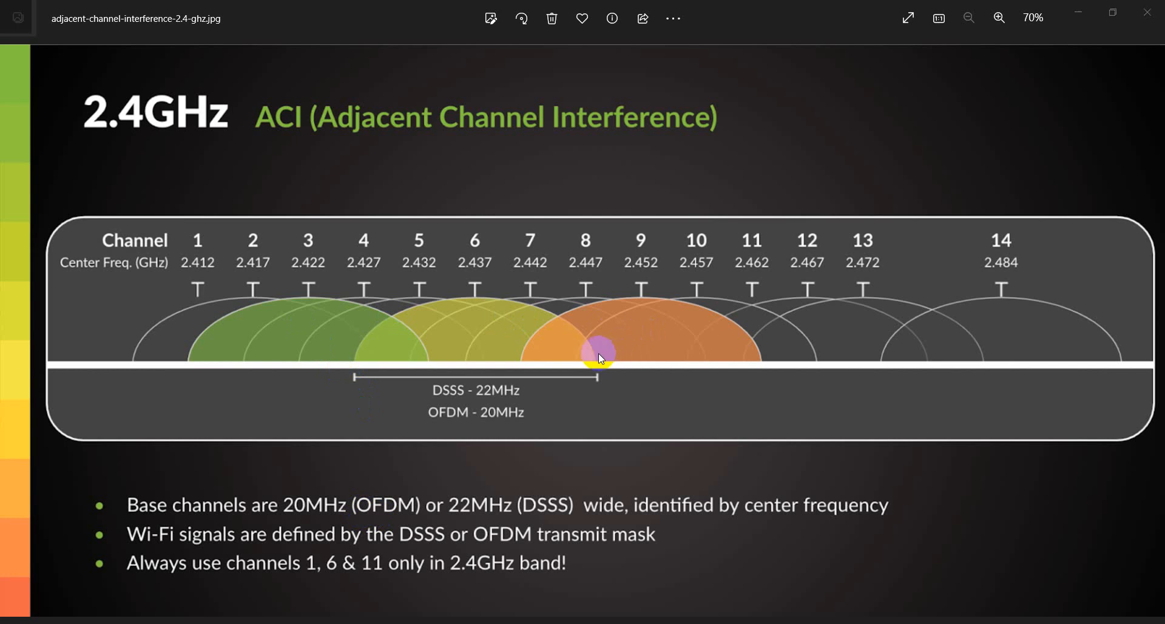
- Close the chart and show Google image results for 'wifi channel'
{"action": "key", "text": "alt+F4"}
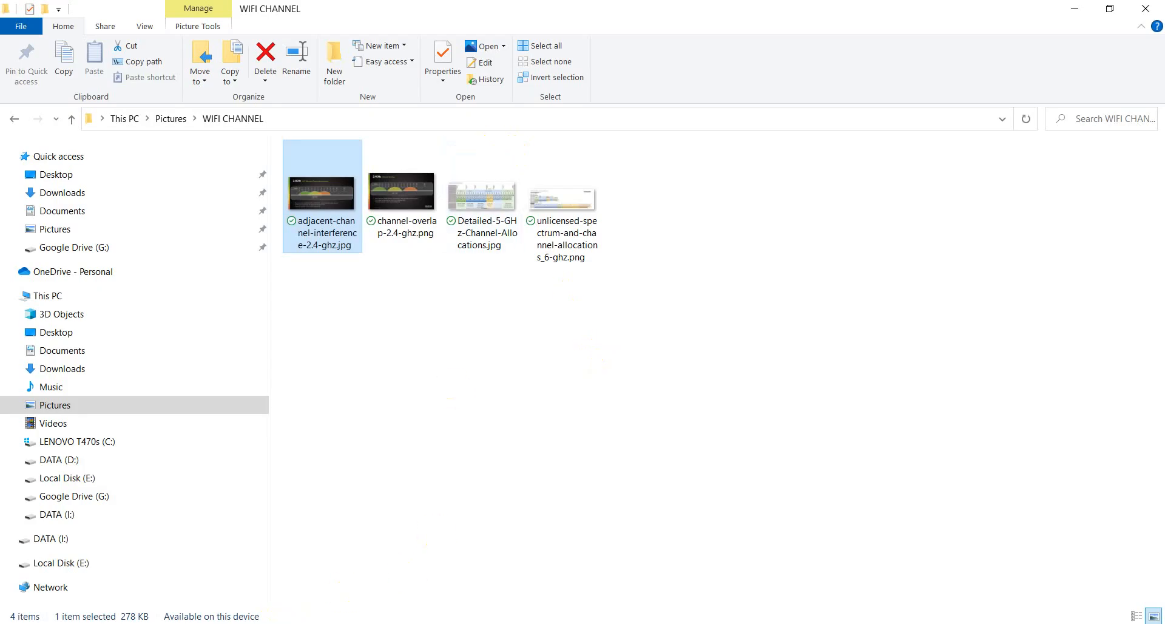
{"action": "key", "text": "alt+F4"}
{"action": "left_click", "coordinate": [240, 159]}
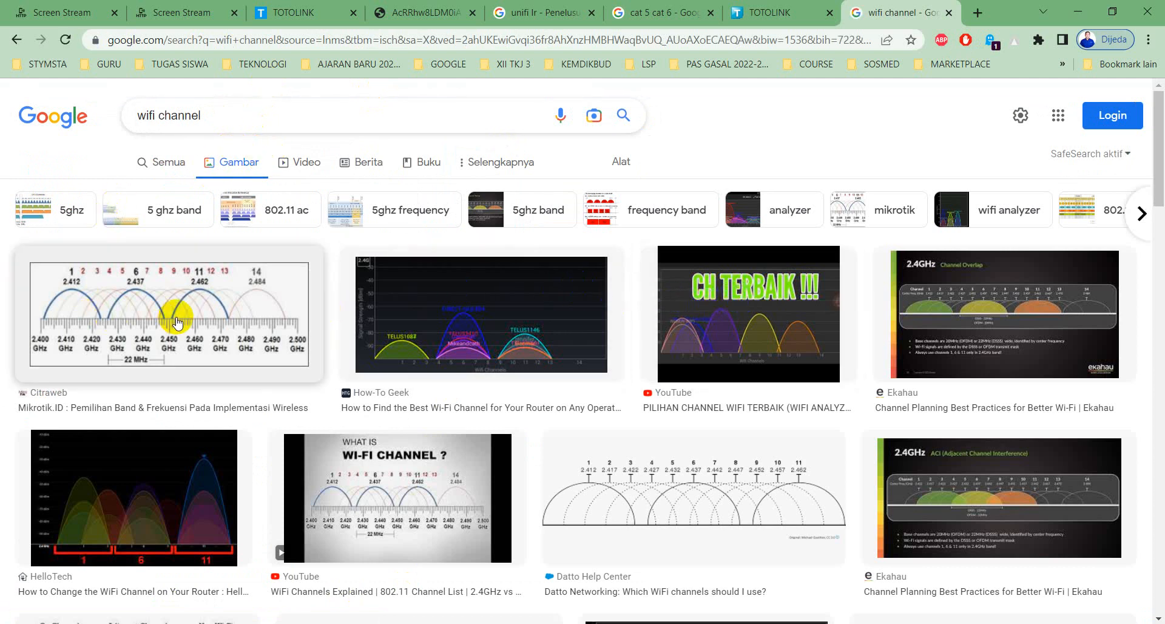
- Preview the first Wi-Fi channel chart result, then go back to the TOTOLINK wizard tab
{"action": "left_click", "coordinate": [175, 326]}
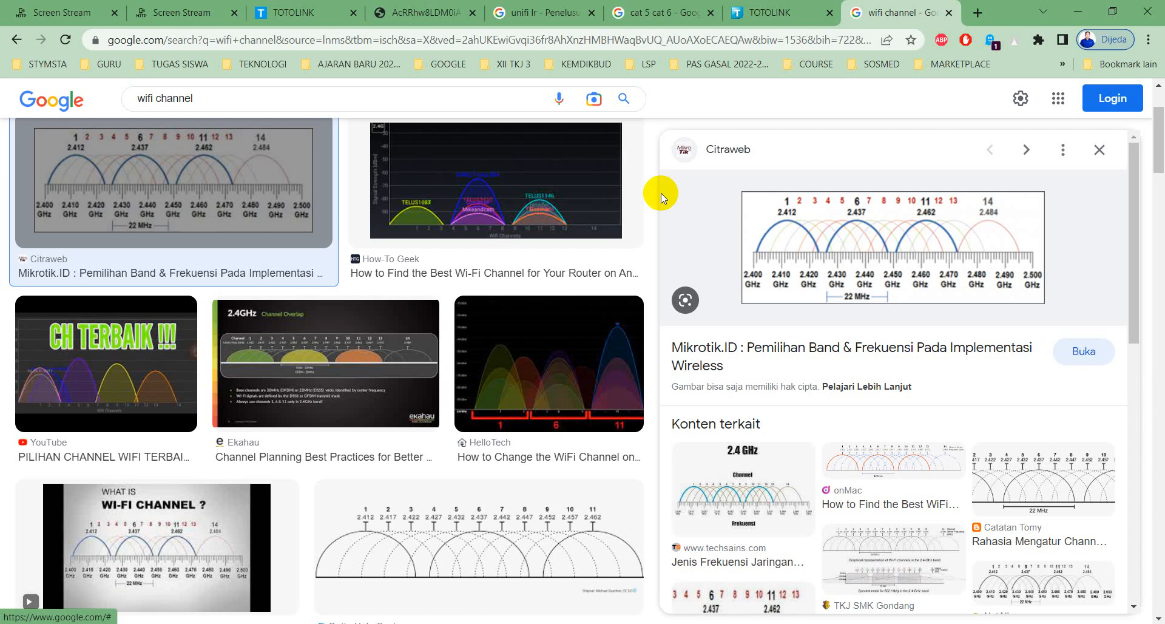
{"action": "left_click", "coordinate": [741, 17]}
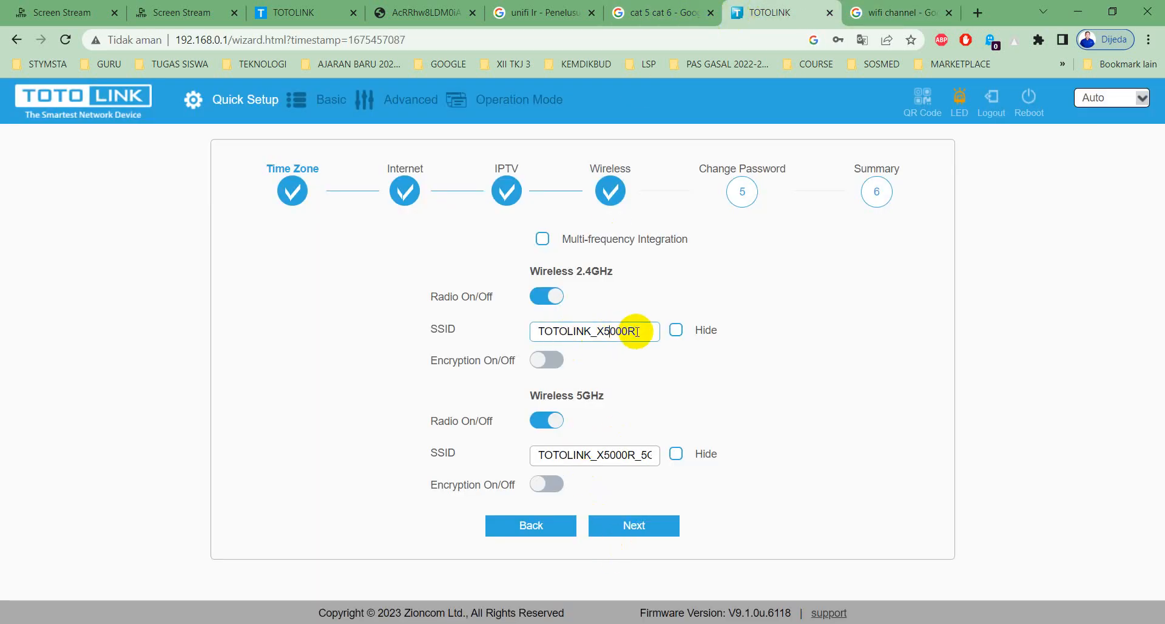
- Keep the default SSIDs with 2.4GHz encryption off and continue to the Change Password step
{"action": "left_click_drag", "start_coordinate": [597, 455], "coordinate": [658, 452]}
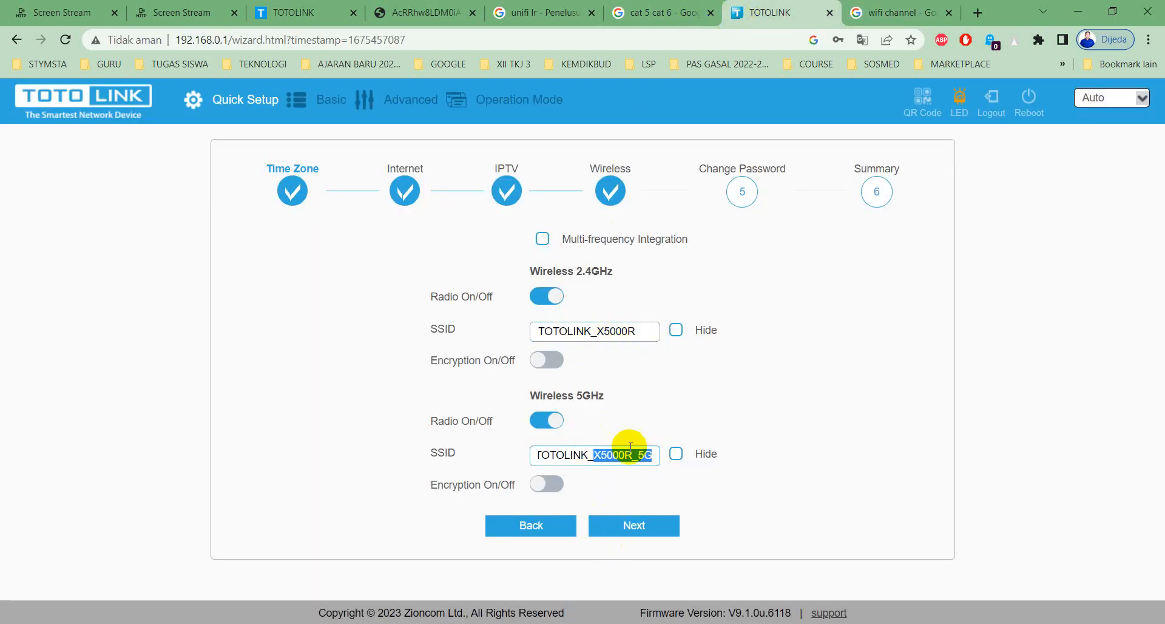
{"action": "left_click", "coordinate": [328, 407]}
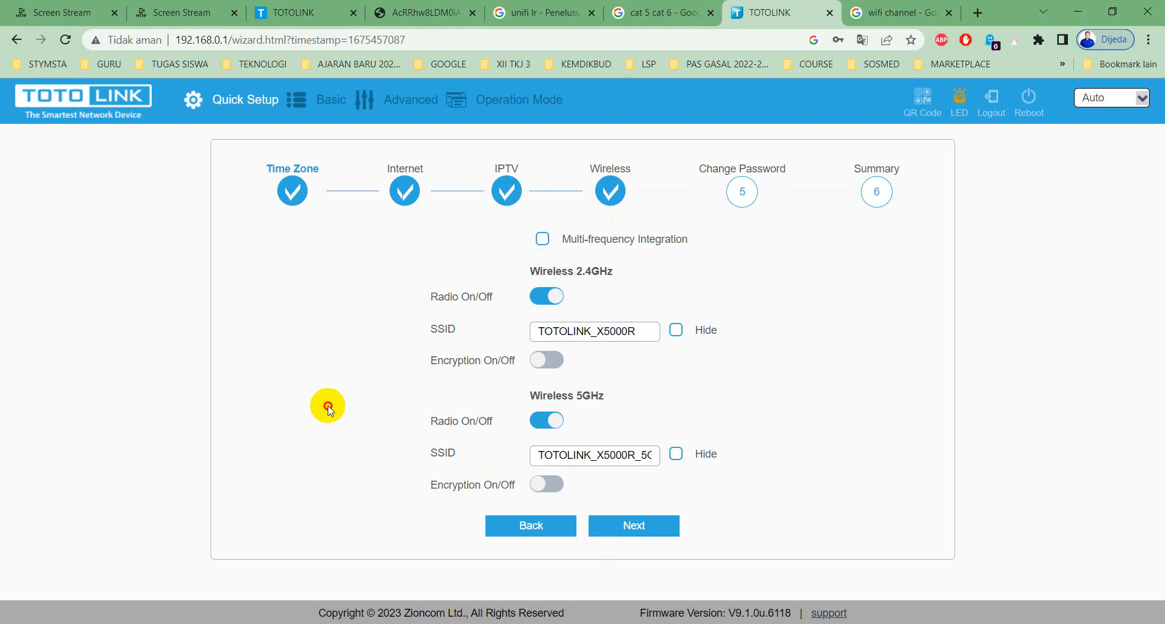
{"action": "left_click", "coordinate": [544, 360]}
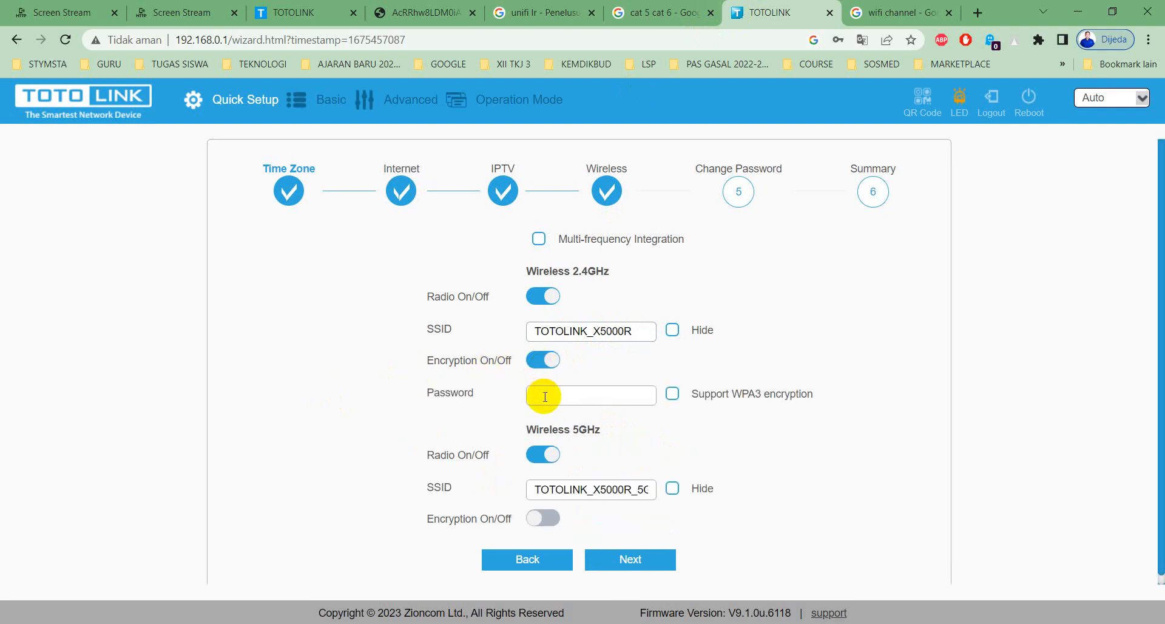
{"action": "left_click", "coordinate": [545, 395]}
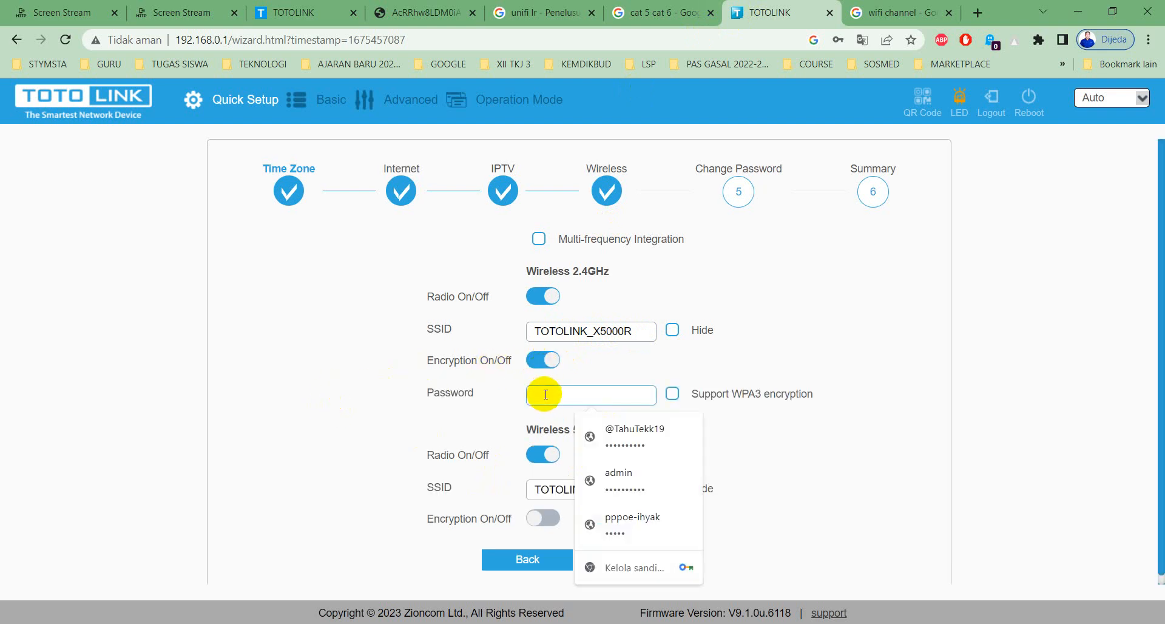
{"action": "left_click", "coordinate": [544, 359]}
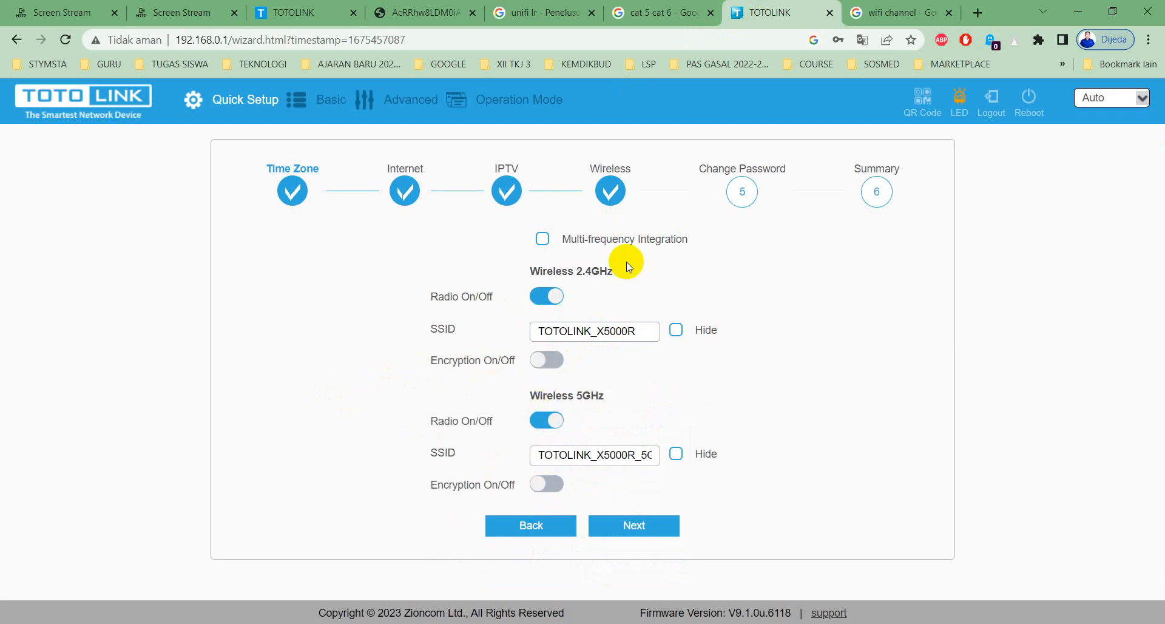
{"action": "left_click", "coordinate": [620, 525]}
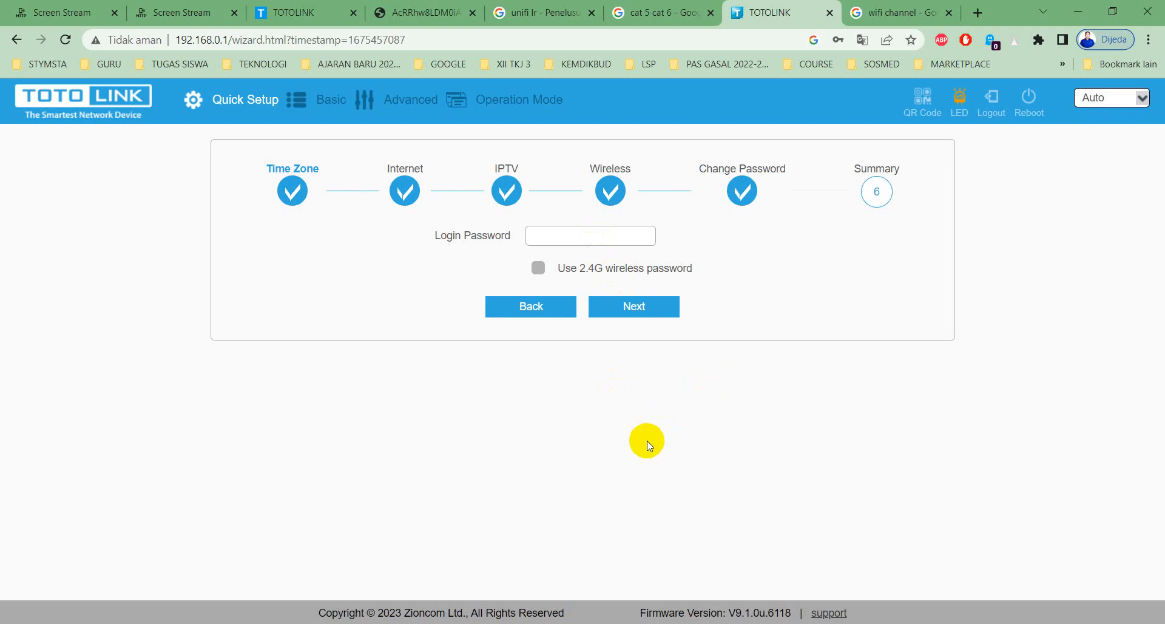
- Enter a short numeric login password, then switch to the 'wifi channel' image results tab
{"action": "left_click", "coordinate": [560, 227]}
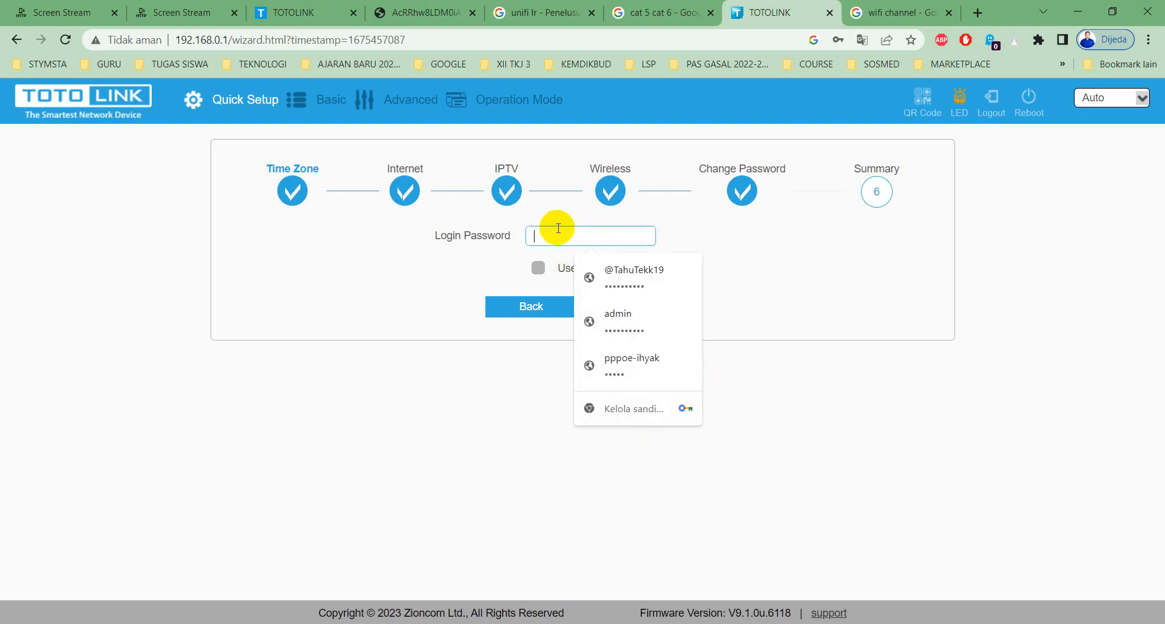
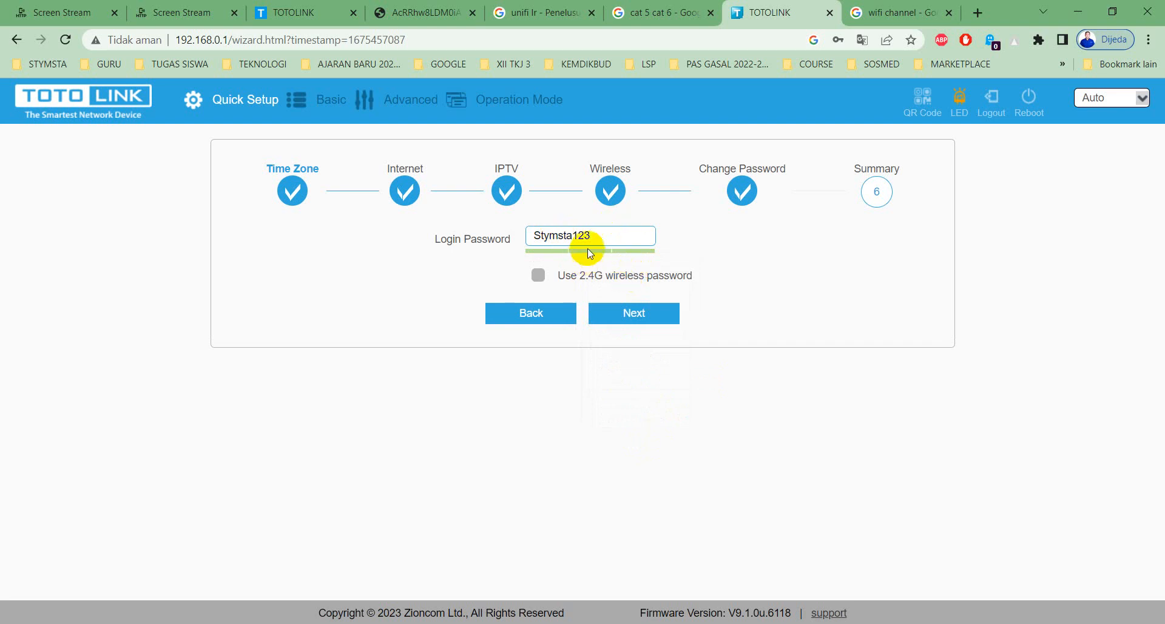
{"action": "left_click_drag", "start_coordinate": [598, 237], "coordinate": [584, 236]}
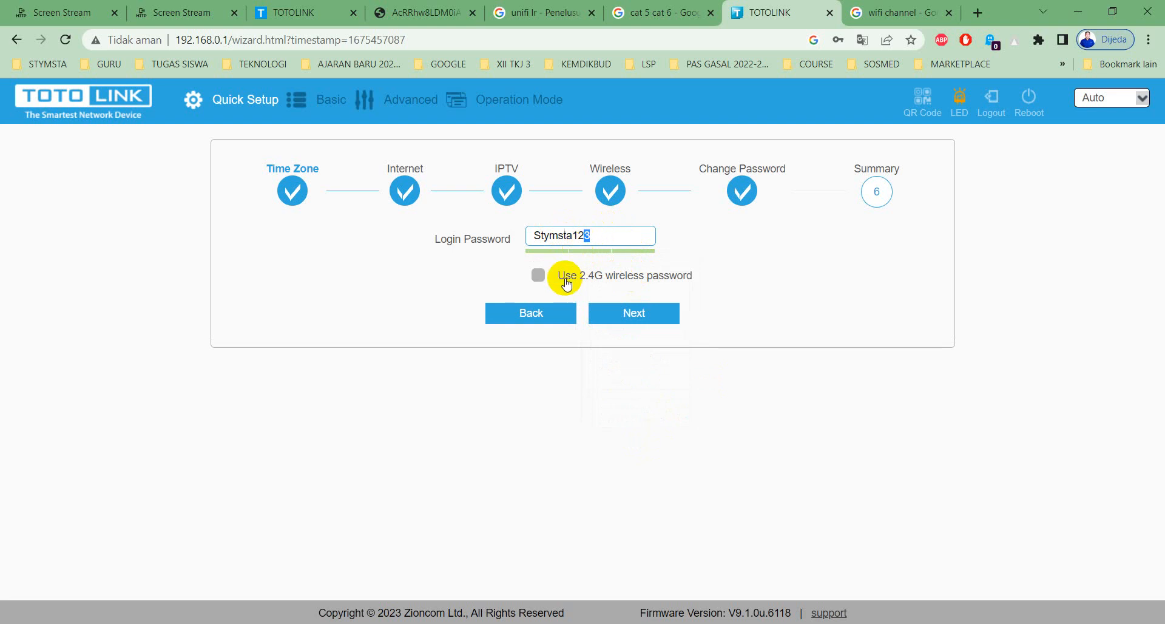
{"action": "left_click", "coordinate": [610, 232]}
{"action": "key", "text": "BackSpace"}
{"action": "key", "text": "BackSpace"}
{"action": "key", "text": "BackSpace"}
{"action": "key", "text": "BackSpace"}
{"action": "key", "text": "BackSpace"}
{"action": "key", "text": "BackSpace"}
{"action": "key", "text": "BackSpace"}
{"action": "key", "text": "BackSpace"}
{"action": "key", "text": "BackSpace"}
{"action": "key", "text": "BackSpace"}
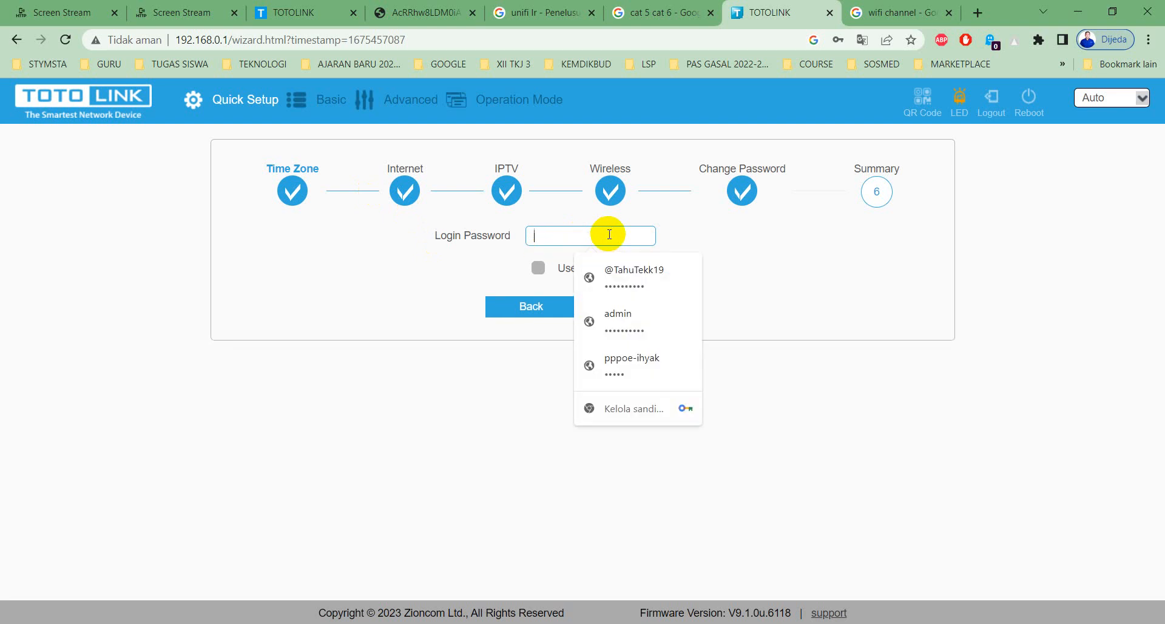
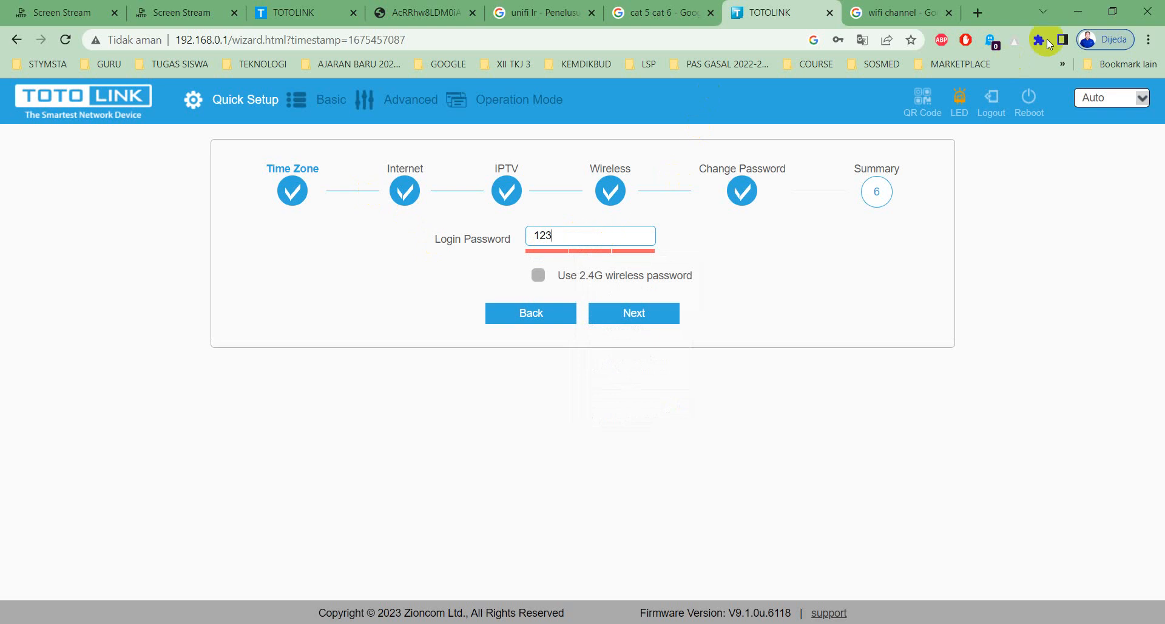
{"action": "left_click", "coordinate": [898, 12]}
- Search 'weak' to see its Indonesian translation 'lemah', then return to the TOTOLINK tab
{"action": "left_click", "coordinate": [230, 101]}
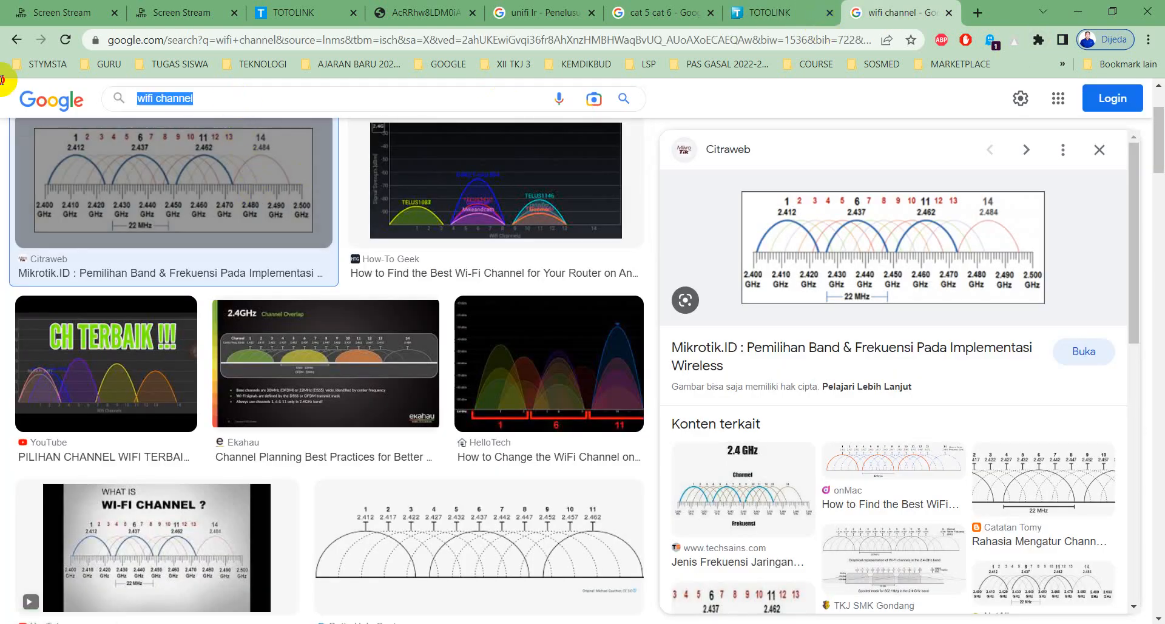
{"action": "type", "text": "weak"}
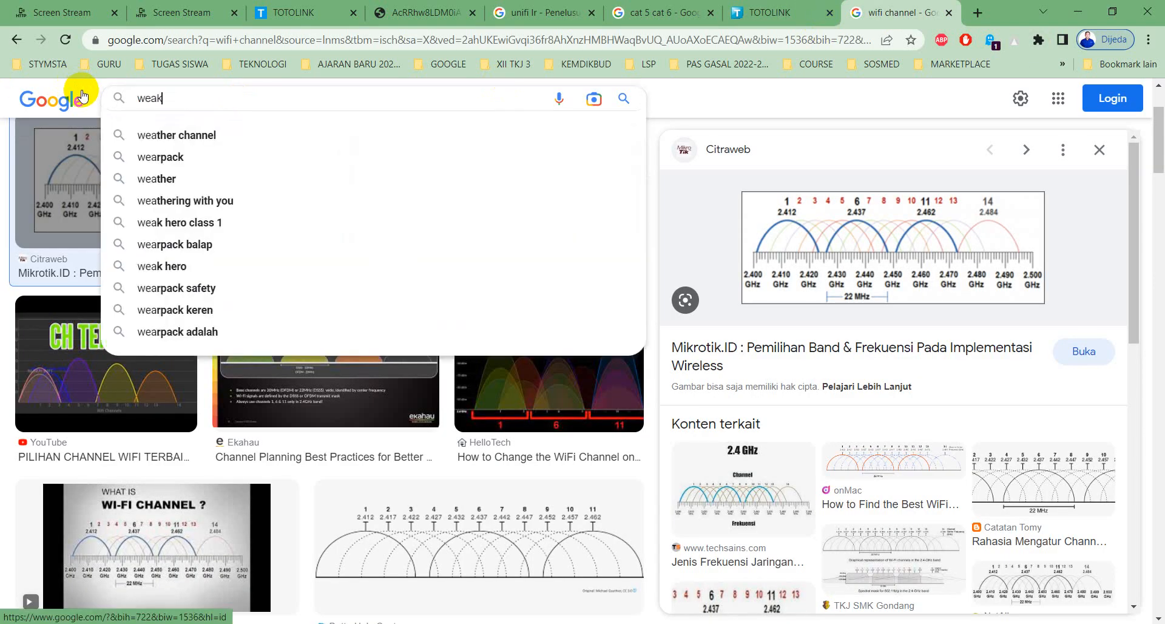
{"action": "key", "text": "Return"}
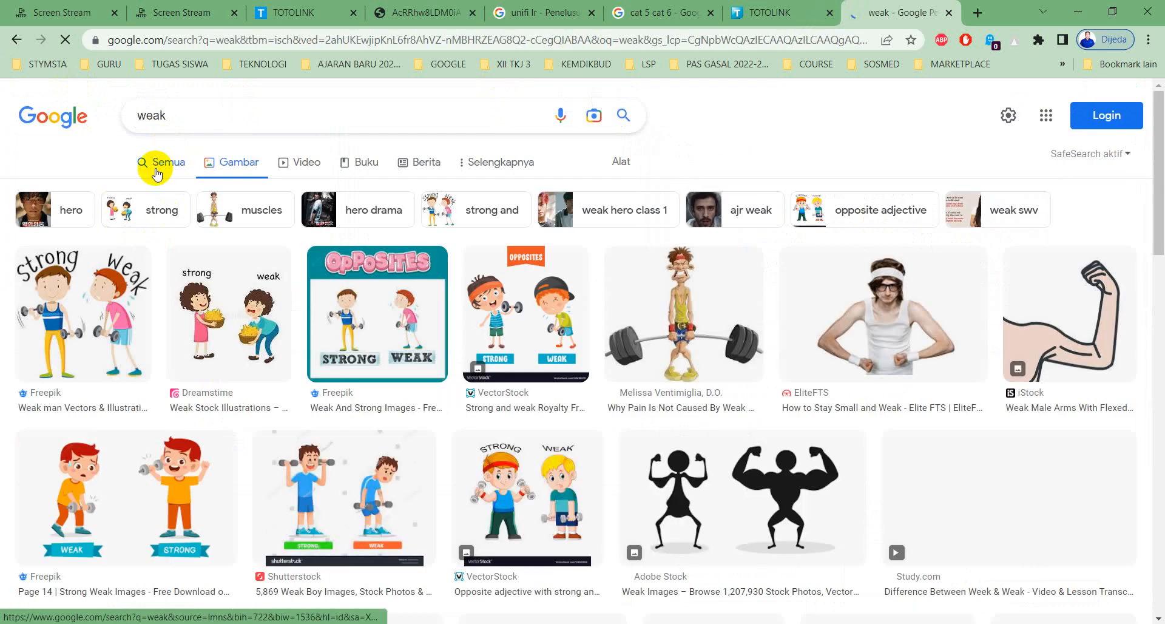
{"action": "left_click", "coordinate": [156, 173]}
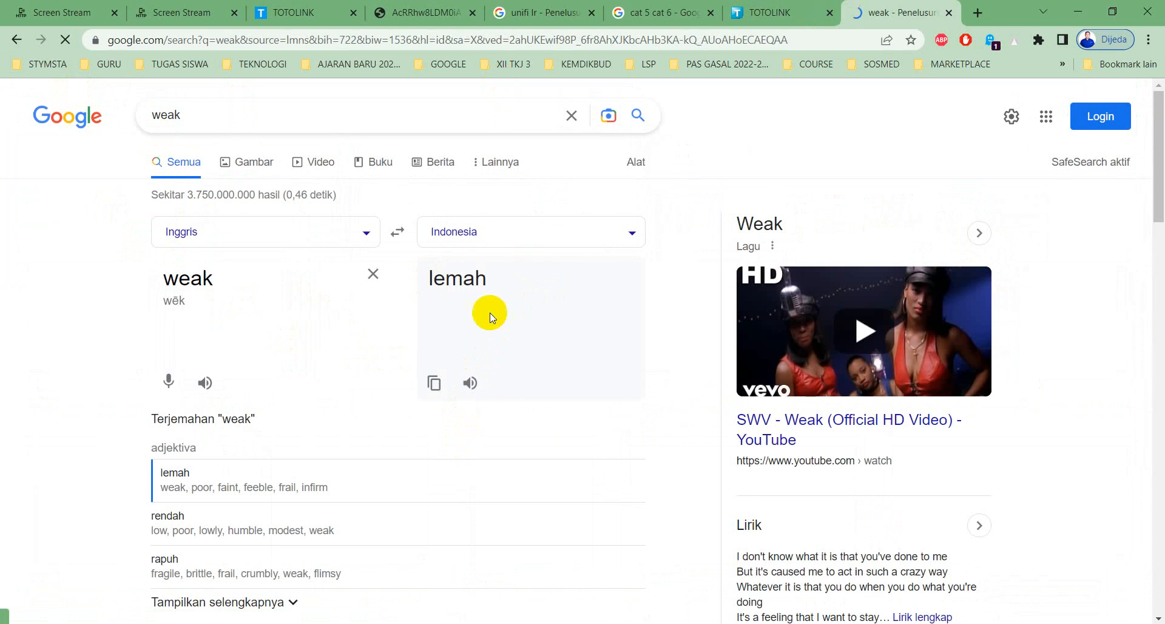
{"action": "left_click", "coordinate": [746, 13]}
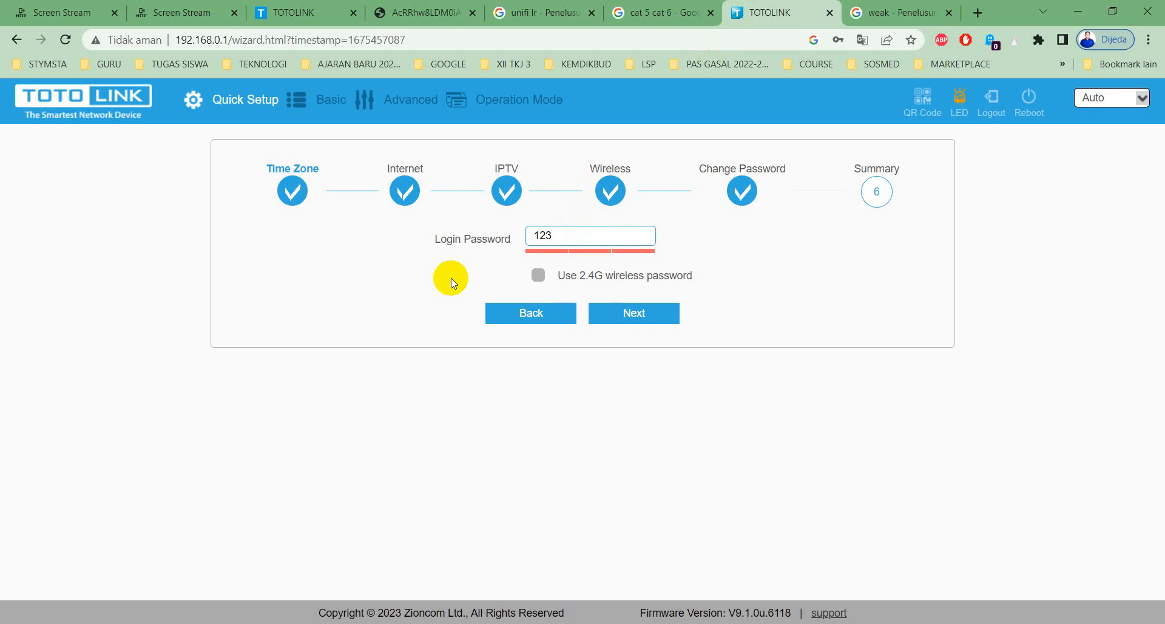
- Replace the numeric login password with a strong letters-and-digits password, trimming the trailing symbols
{"action": "key", "text": "BackSpace"}
{"action": "key", "text": "BackSpace"}
{"action": "key", "text": "BackSpace"}
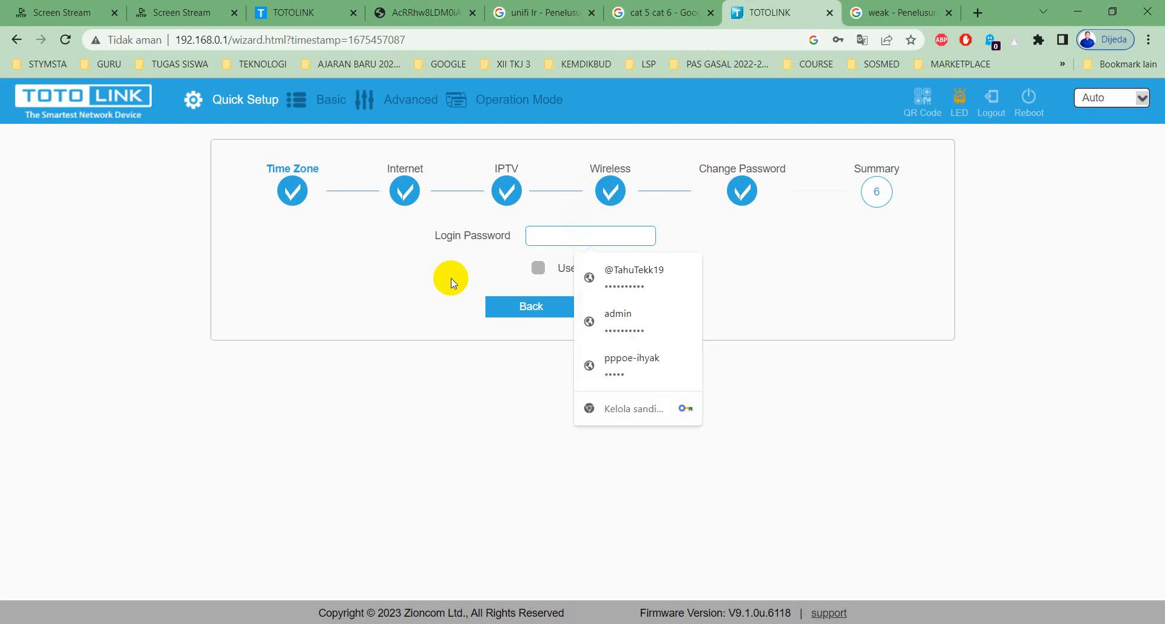
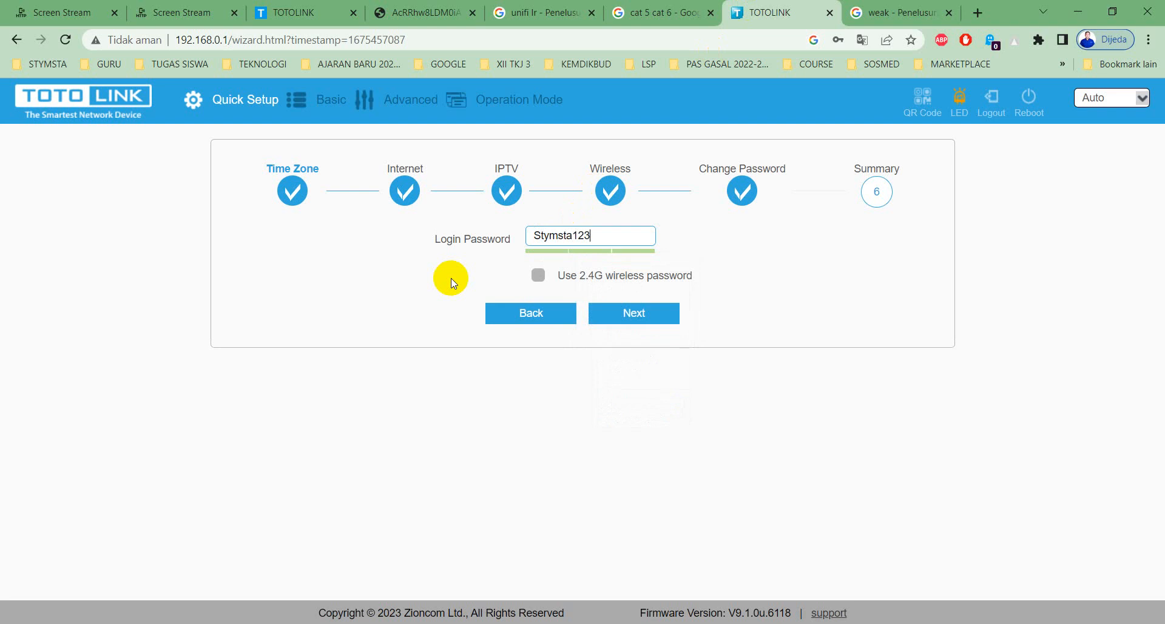
{"action": "key", "text": "BackSpace"}
{"action": "key", "text": "BackSpace"}
{"action": "key", "text": "BackSpace"}
{"action": "key", "text": "BackSpace"}
{"action": "key", "text": "BackSpace"}
{"action": "key", "text": "BackSpace"}
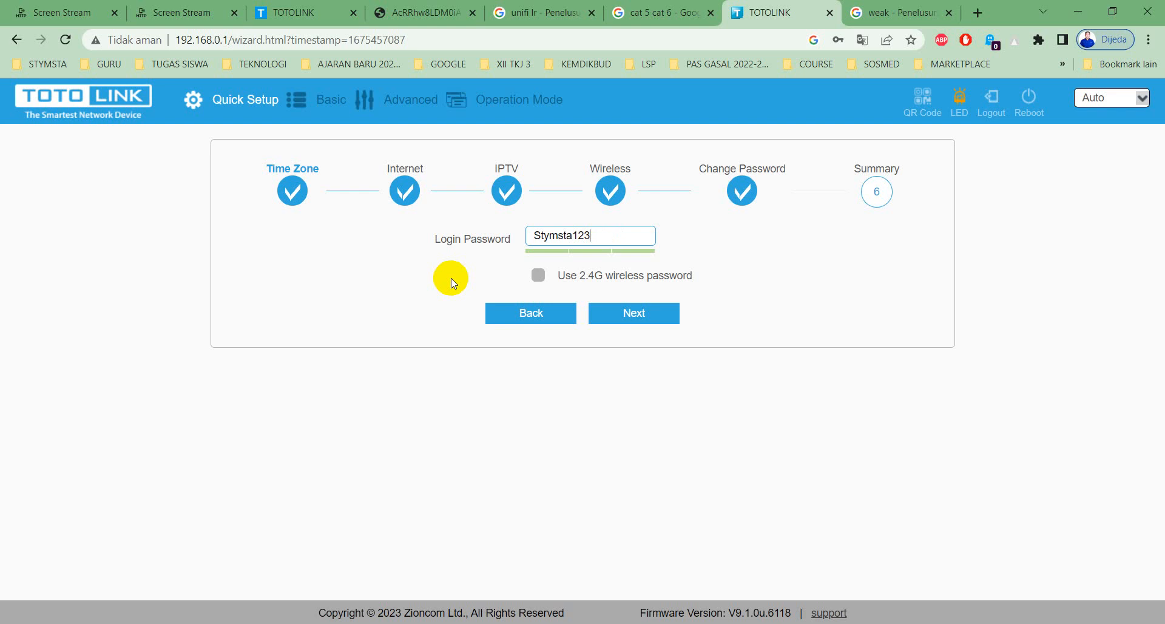
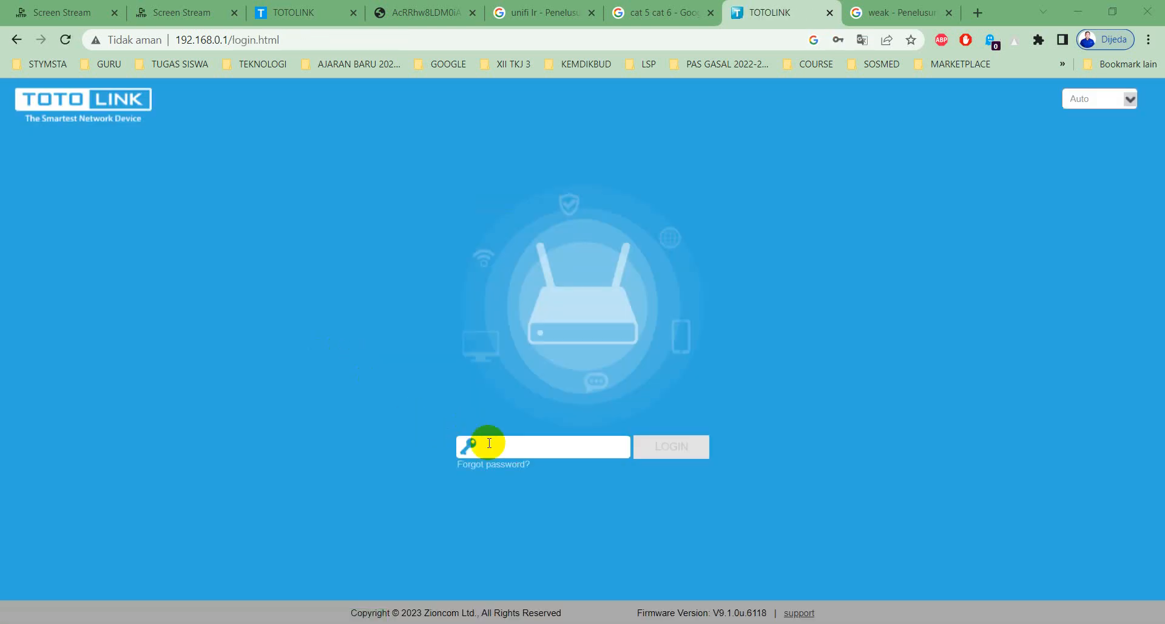
- Log in with the admin password to reach the X5000R status page
{"action": "left_click", "coordinate": [522, 451]}
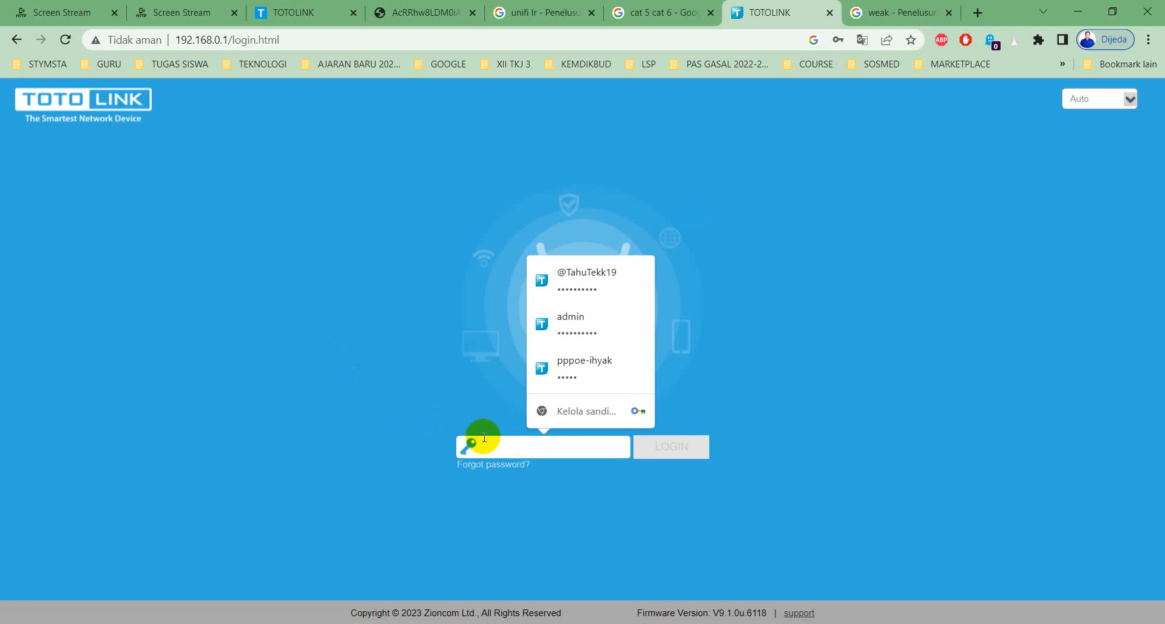
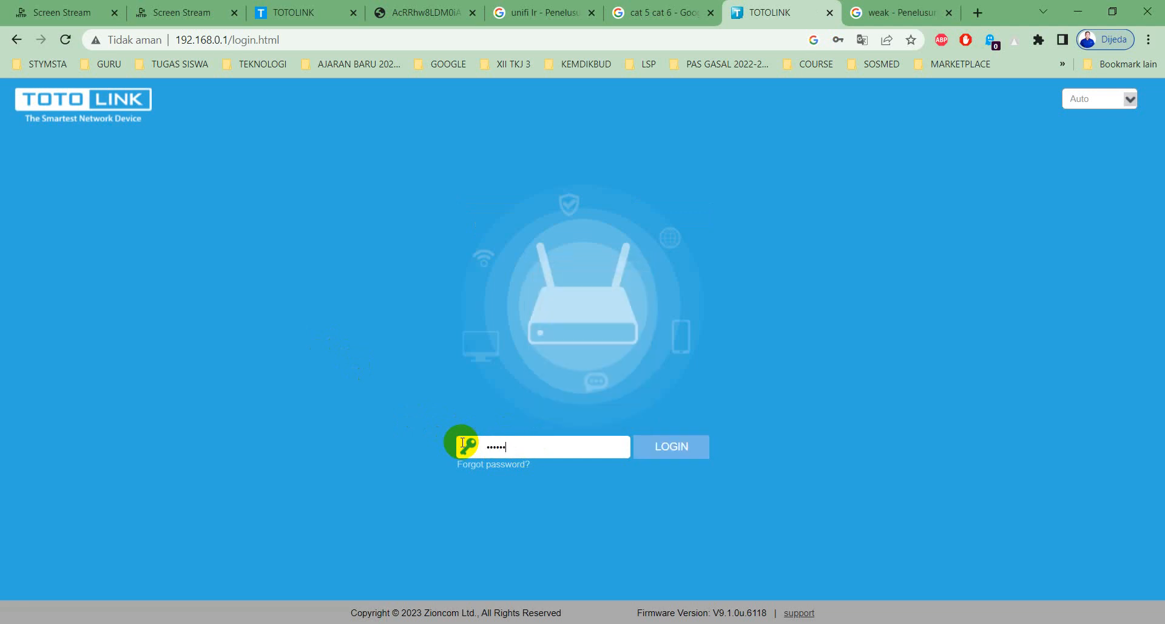
{"action": "key", "text": "Return"}
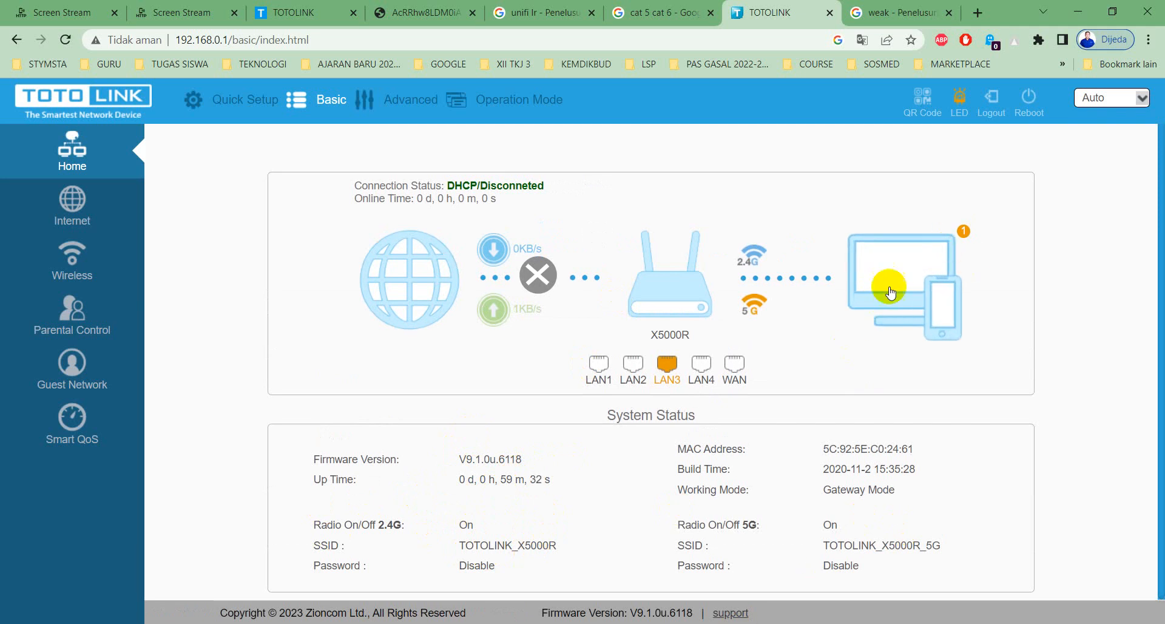
- Check the connected client devices, then view the Internet Settings page (Dynamic IP, MTU 1500)
{"action": "left_click", "coordinate": [916, 283]}
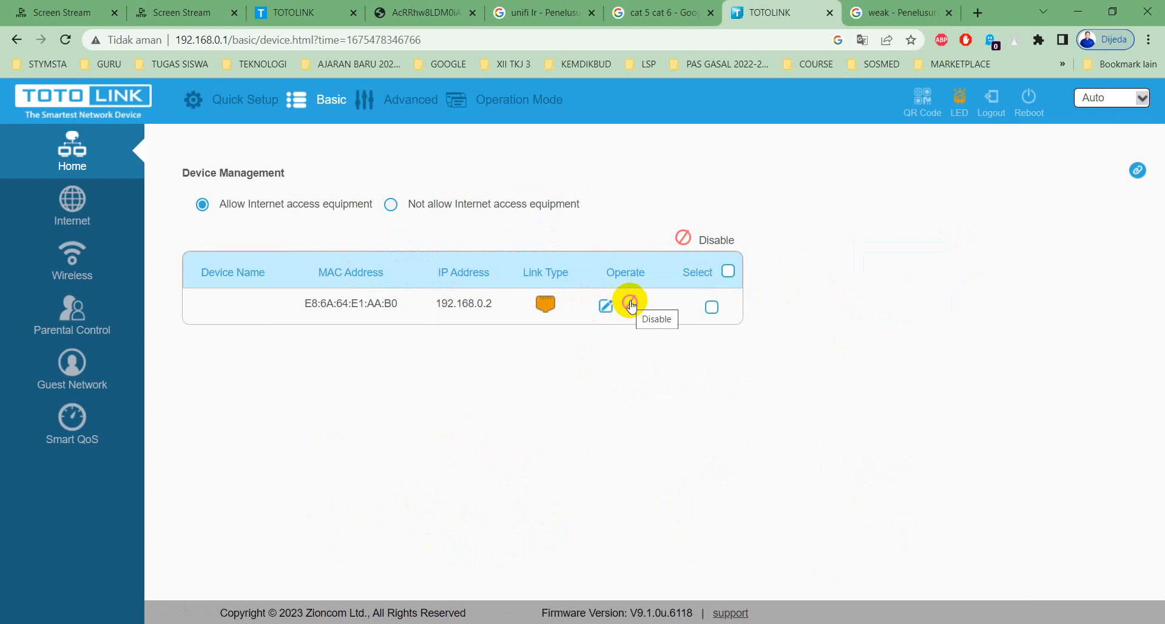
{"action": "left_click", "coordinate": [92, 212]}
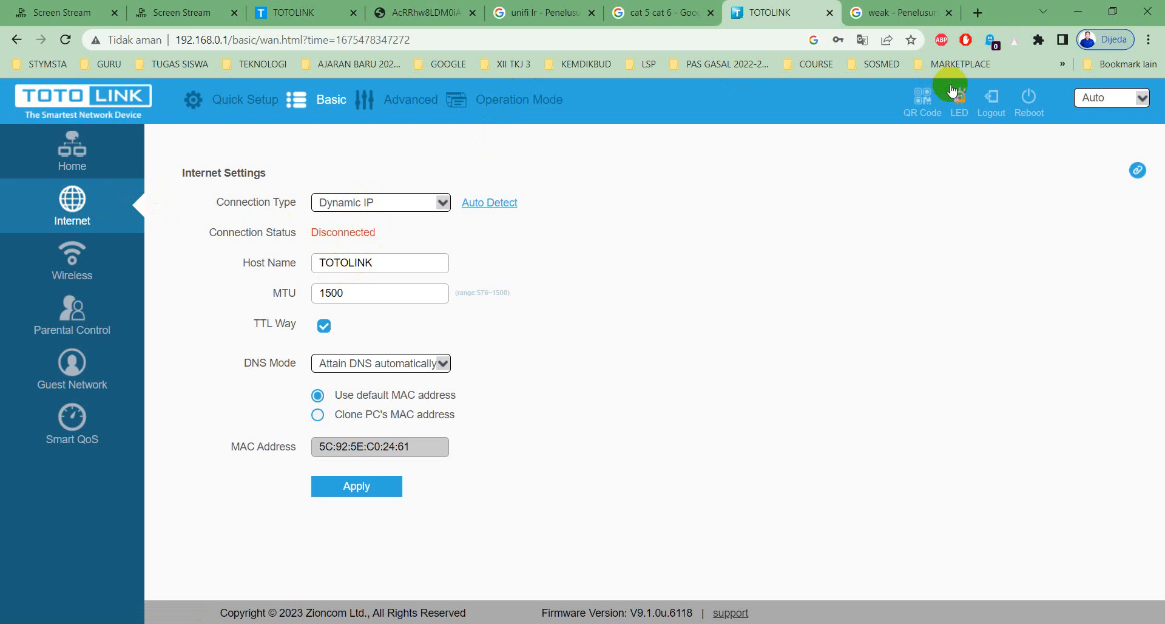
- Bring up the Operation Mode page with Gateway, Bridge, Repeater and WISP modes
{"action": "left_click", "coordinate": [523, 103]}
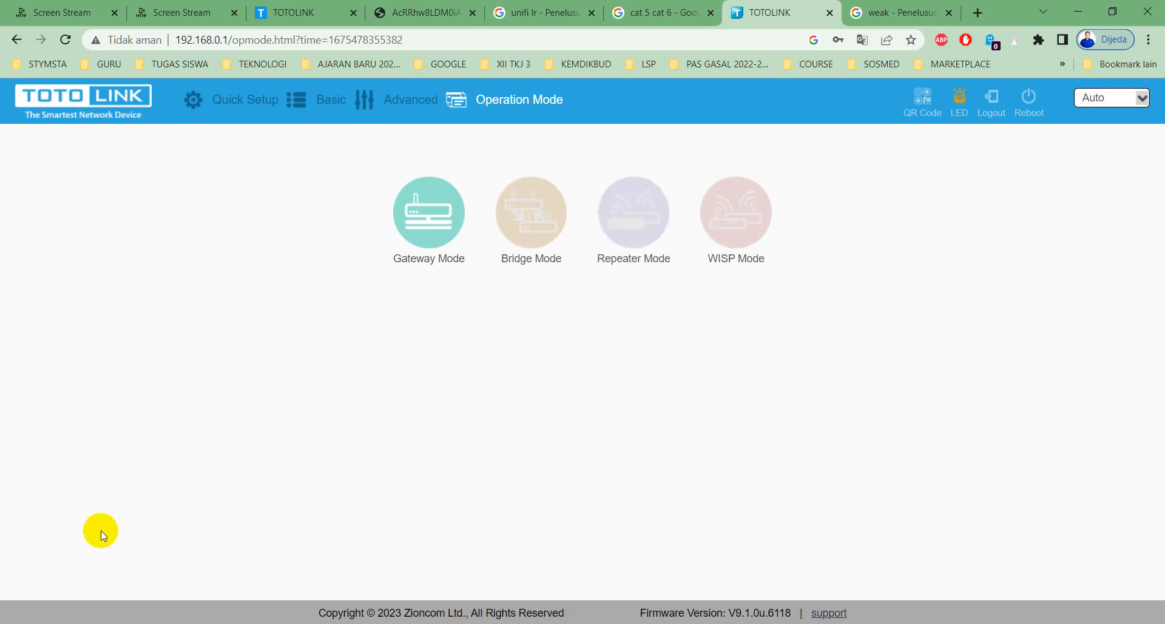
- Run the Repeater Mode scan of nearby networks by channel, then switch to the Screen Stream page
{"action": "mouse_move", "coordinate": [127, 623]}
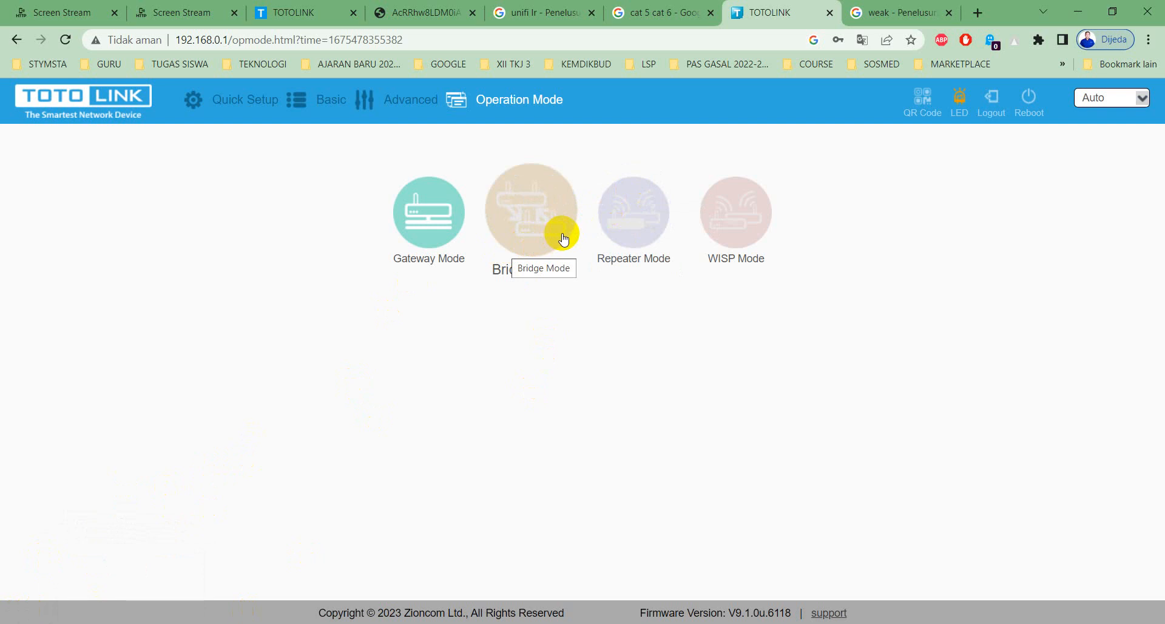
{"action": "left_click", "coordinate": [623, 225]}
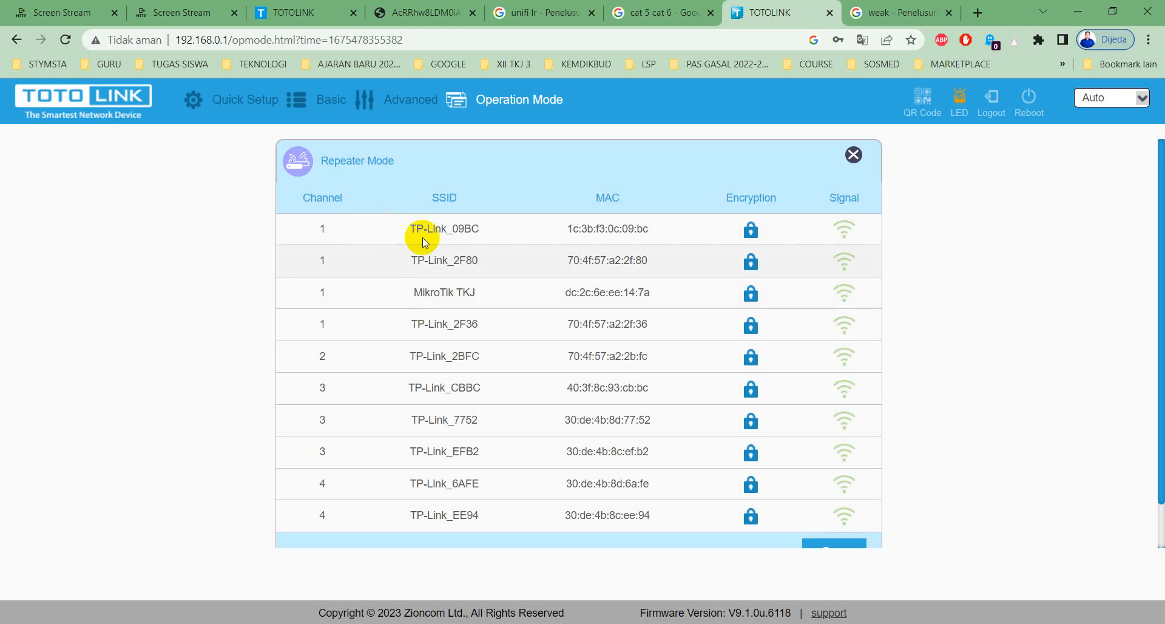
{"action": "left_click", "coordinate": [149, 13]}
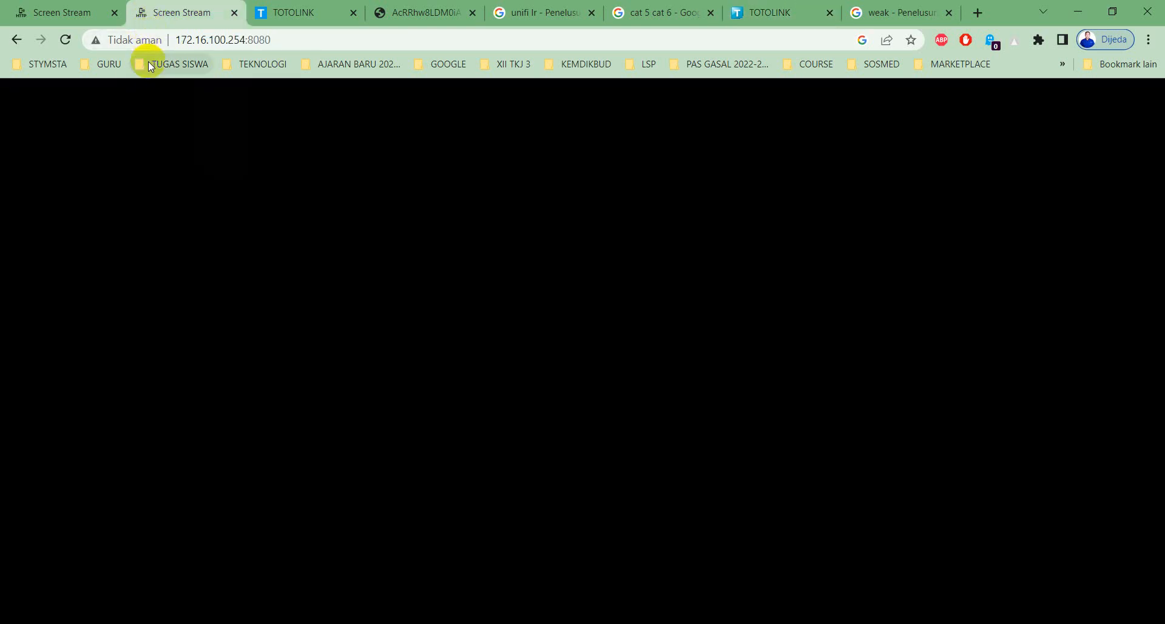
- Review the phone's WiFi Overview 360 scan in Screen Stream, then return to the Repeater Mode network list
{"action": "left_click", "coordinate": [64, 40]}
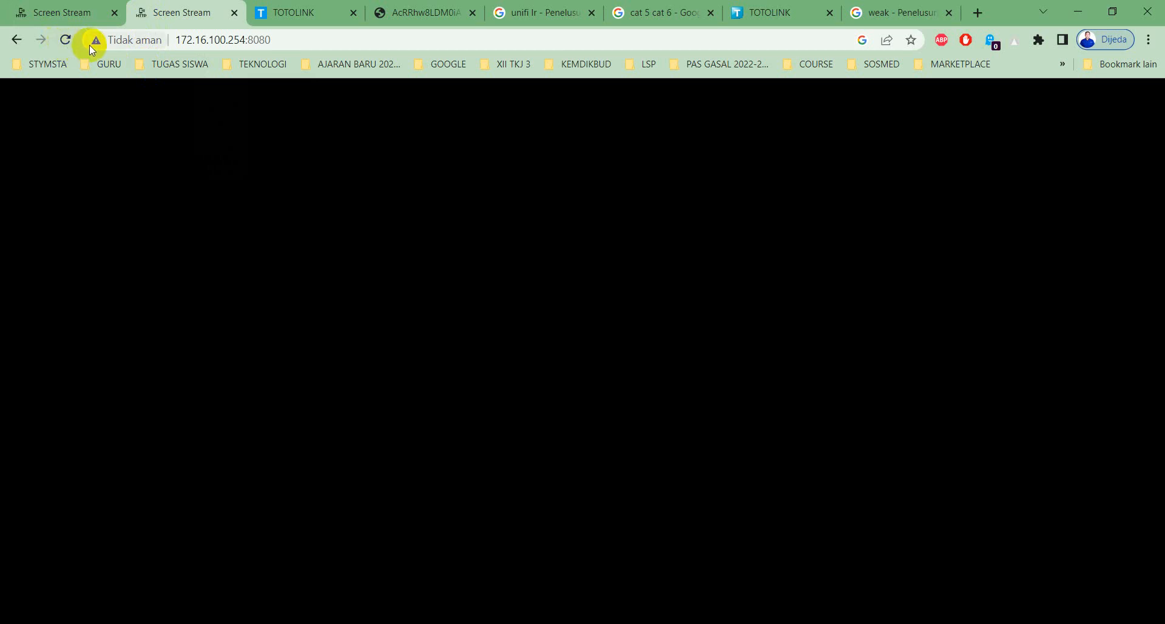
{"action": "left_click", "coordinate": [79, 11]}
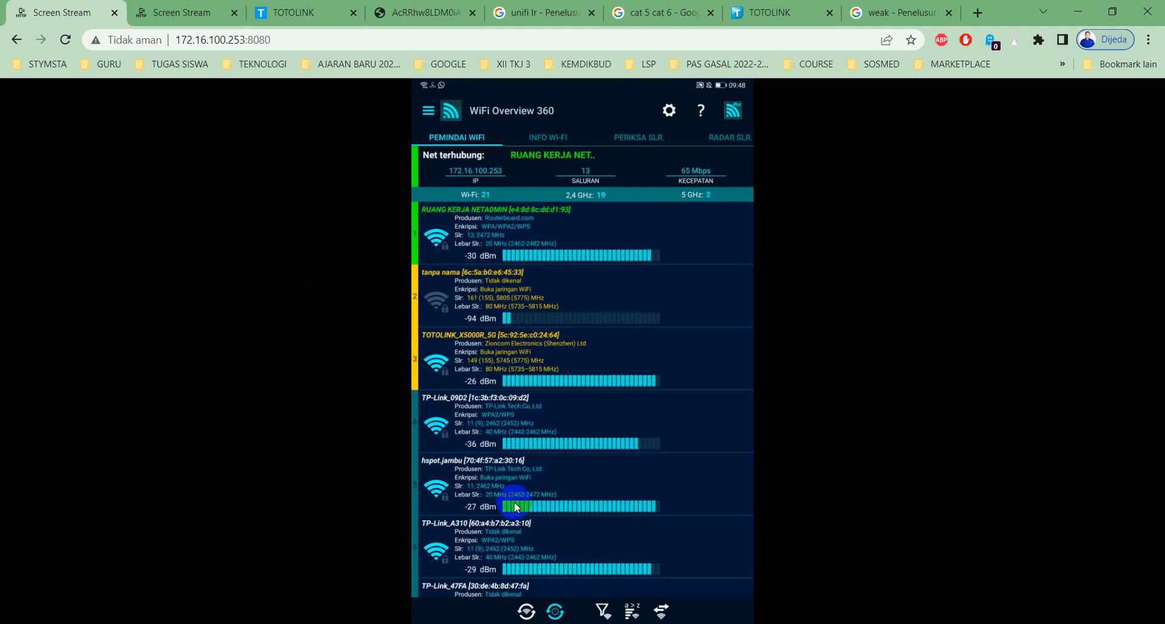
{"action": "left_click", "coordinate": [771, 12]}
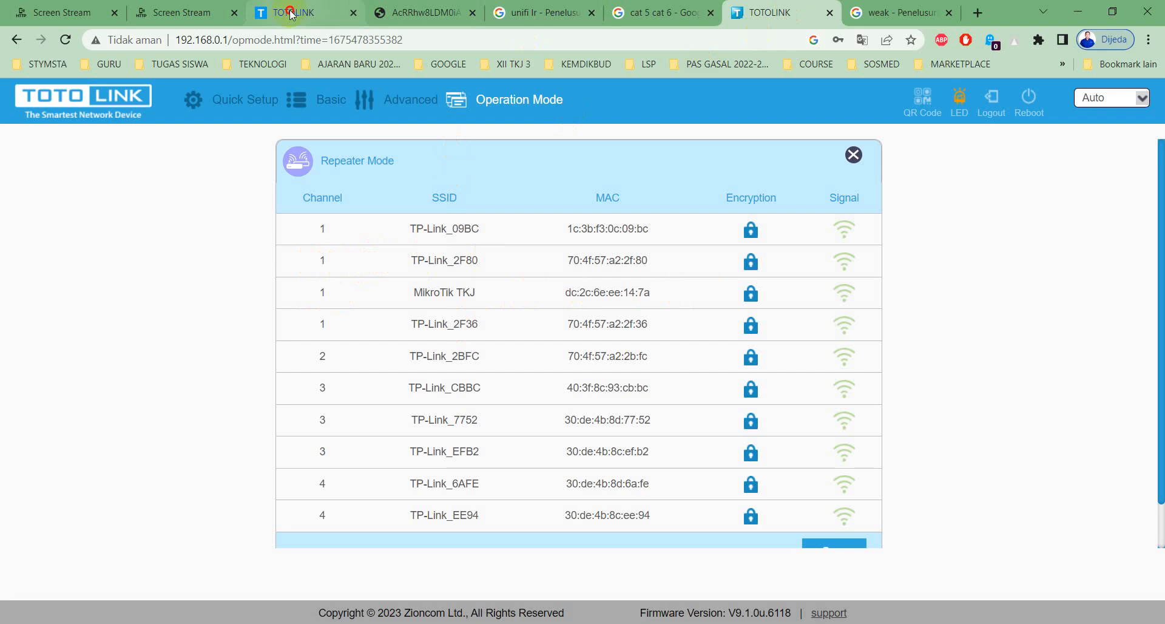
{"action": "left_click", "coordinate": [181, 12]}
{"action": "left_click", "coordinate": [71, 6]}
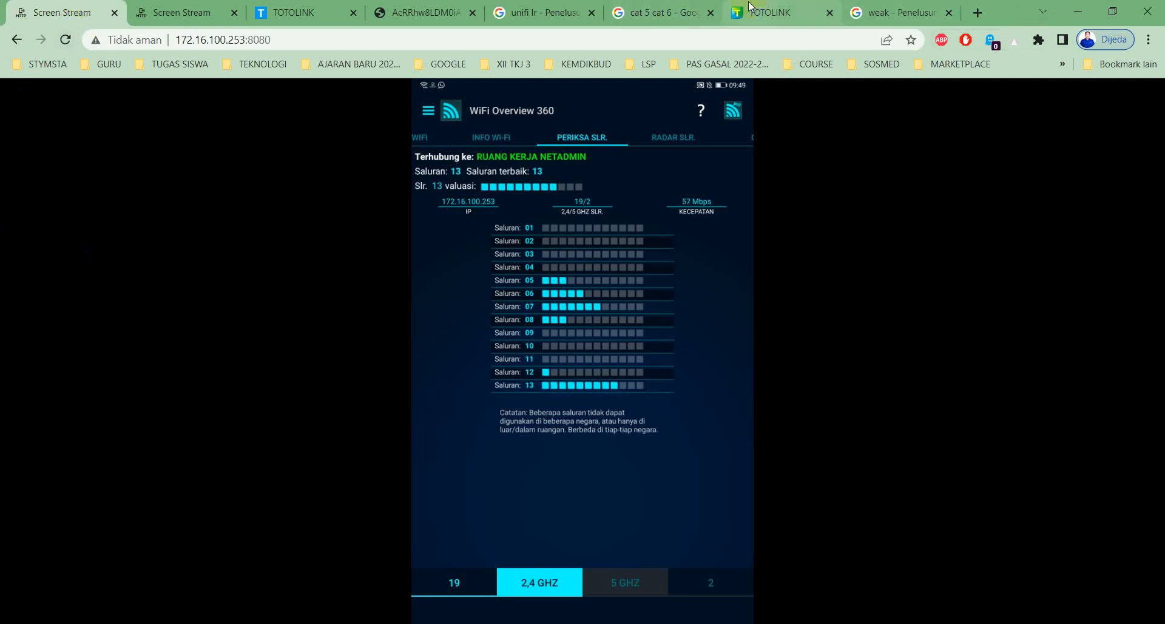
{"action": "left_click", "coordinate": [735, 16]}
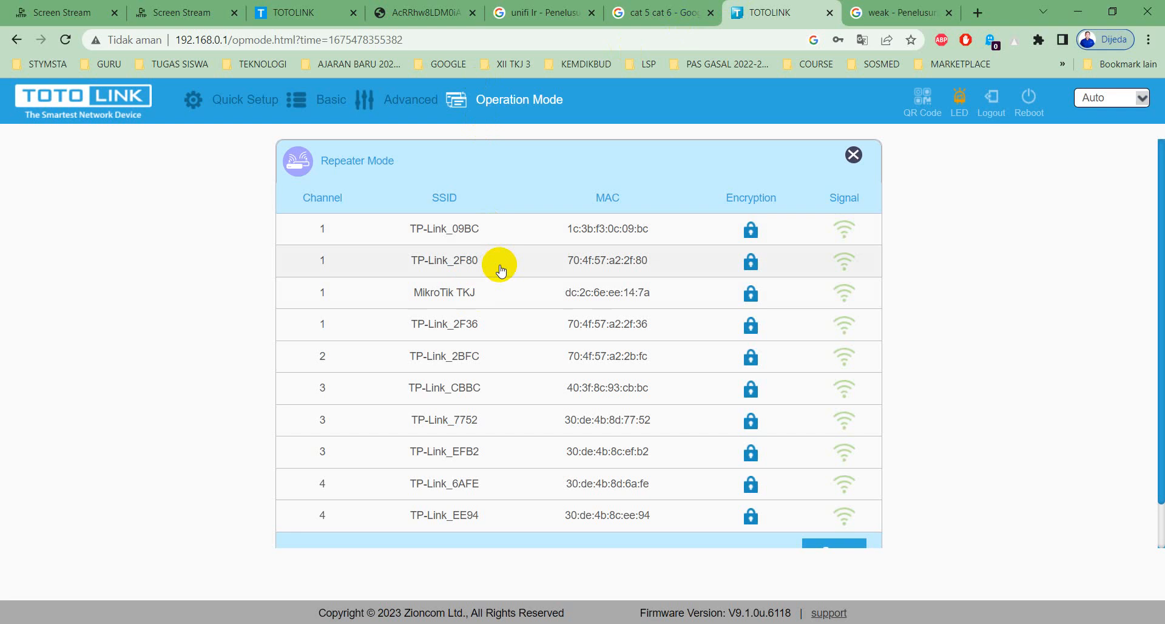
{"action": "scroll", "coordinate": [533, 304], "scroll_direction": "down", "scroll_amount": 2}
{"action": "scroll", "coordinate": [533, 306], "scroll_direction": "up", "scroll_amount": 2}
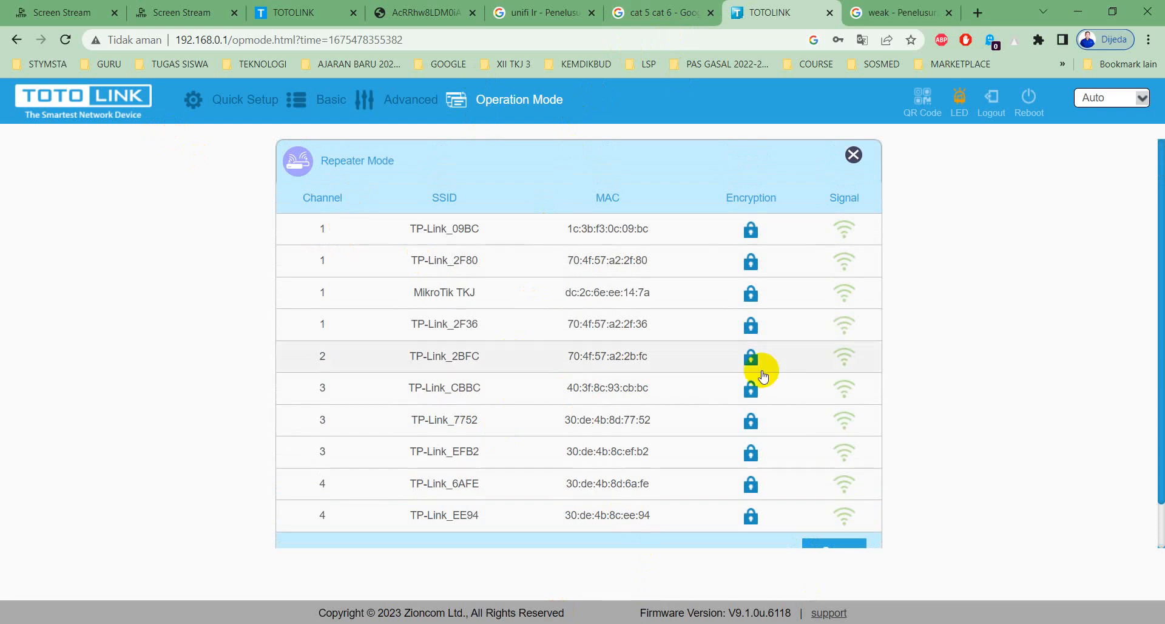
{"action": "scroll", "coordinate": [489, 293], "scroll_direction": "down", "scroll_amount": 1}
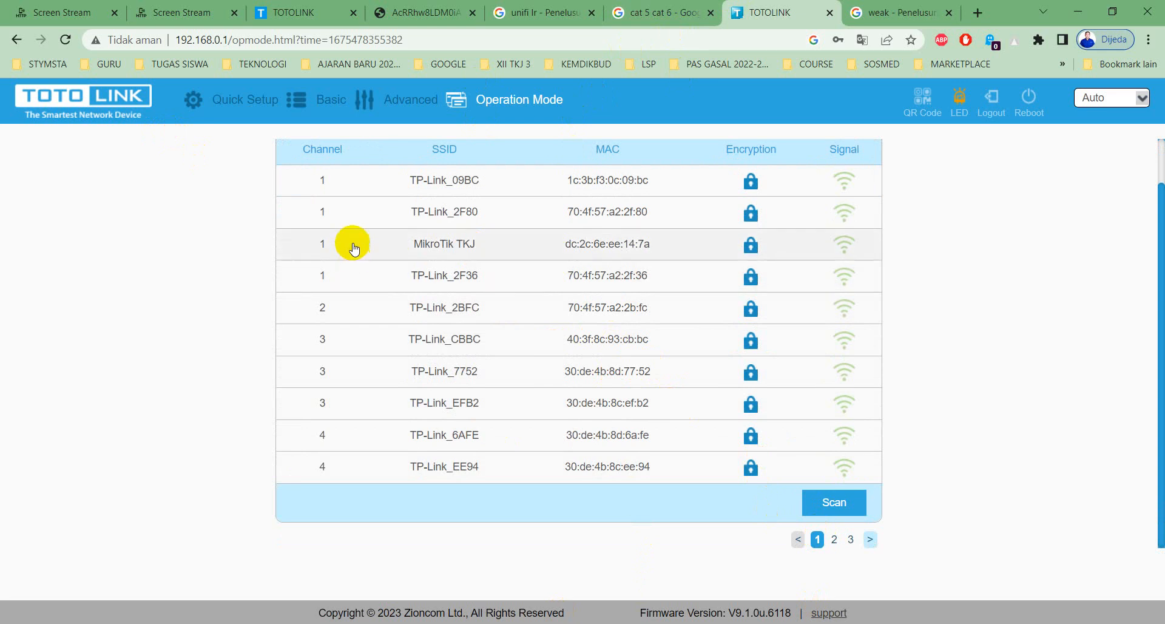
{"action": "left_click", "coordinate": [835, 539]}
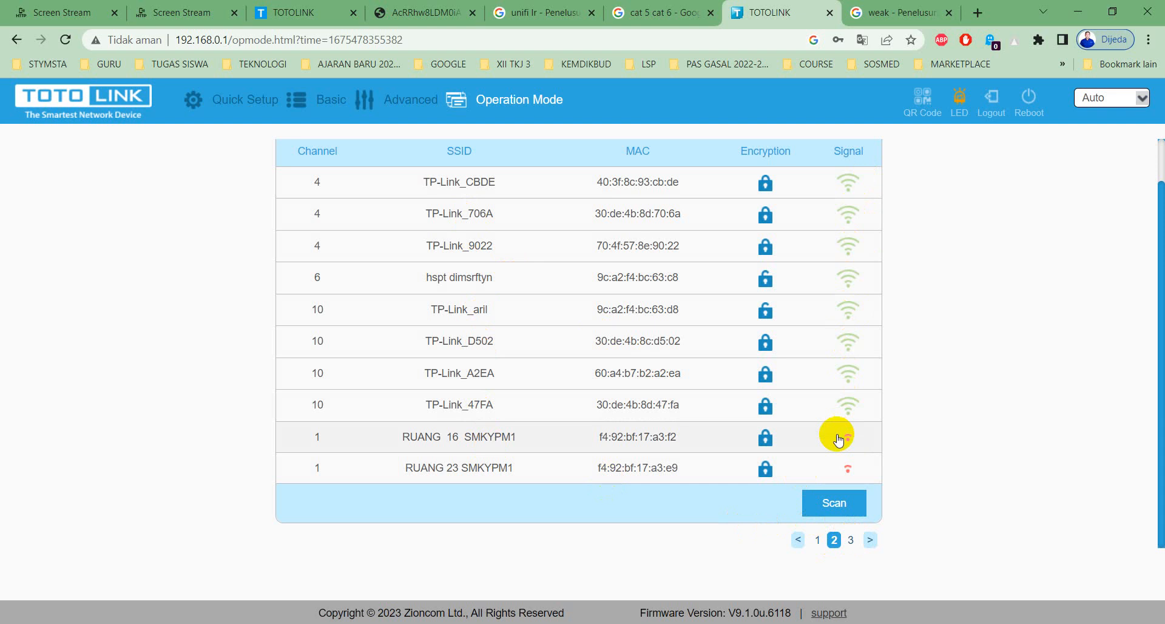
{"action": "left_click", "coordinate": [849, 540]}
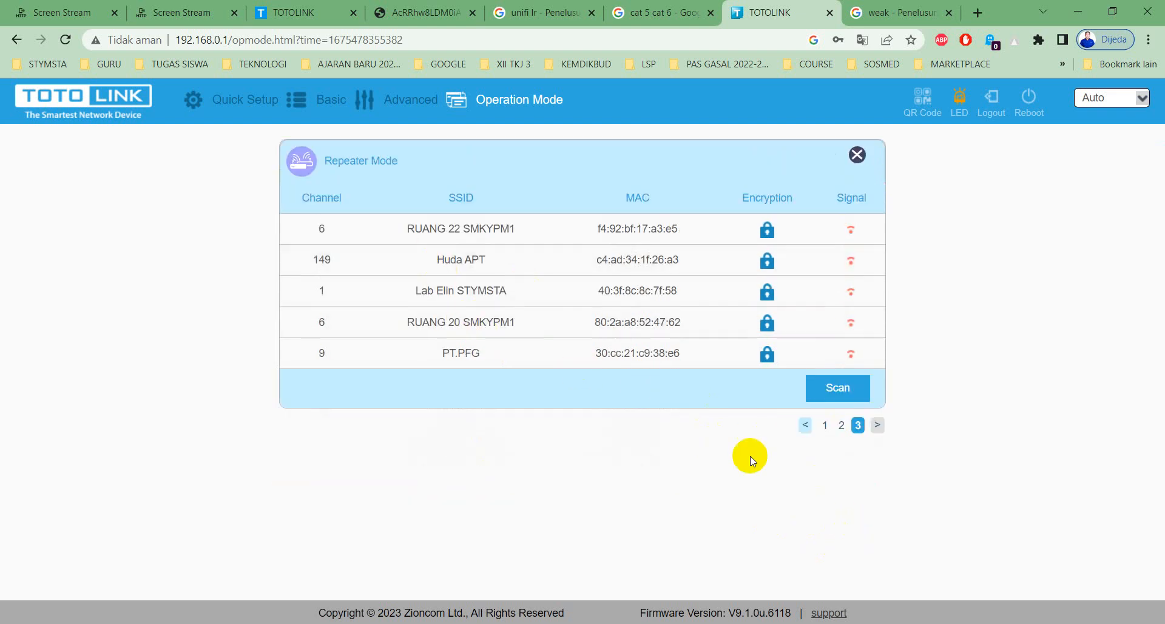
{"action": "left_click", "coordinate": [828, 426]}
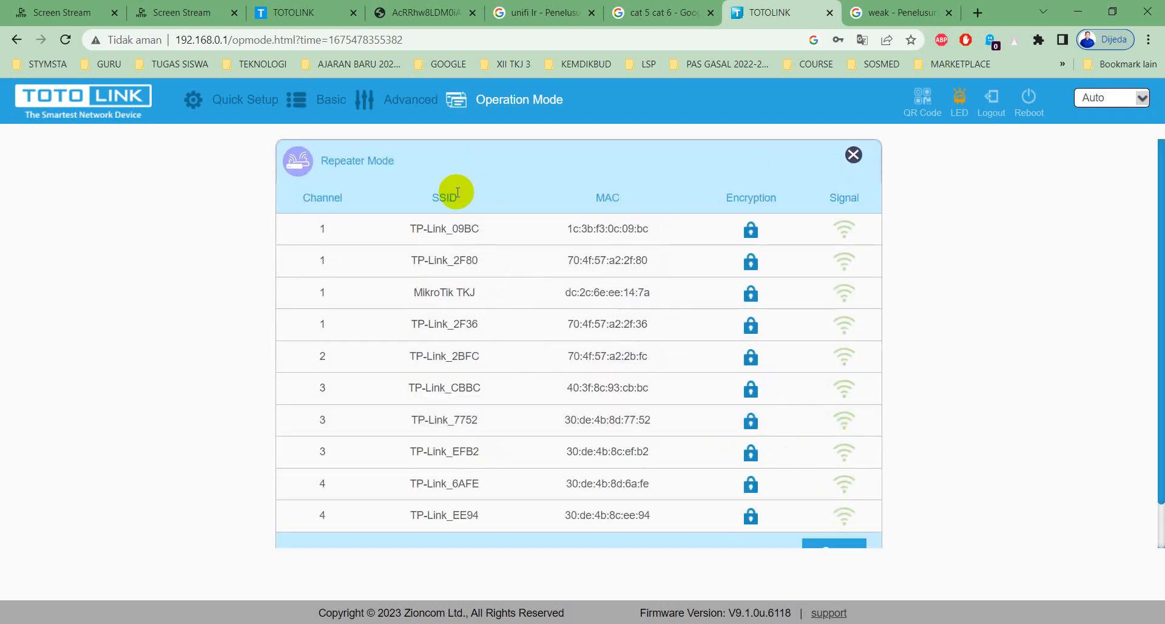
{"action": "scroll", "coordinate": [481, 309], "scroll_direction": "down", "scroll_amount": 1}
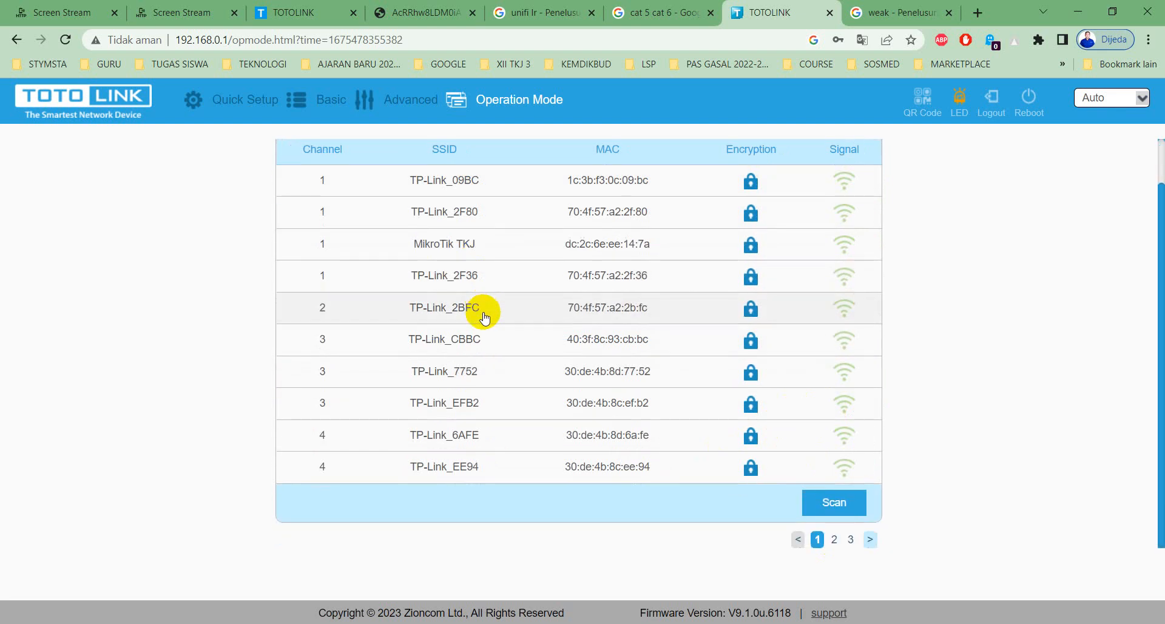
{"action": "scroll", "coordinate": [702, 449], "scroll_direction": "up", "scroll_amount": 1}
{"action": "scroll", "coordinate": [808, 489], "scroll_direction": "down", "scroll_amount": 1}
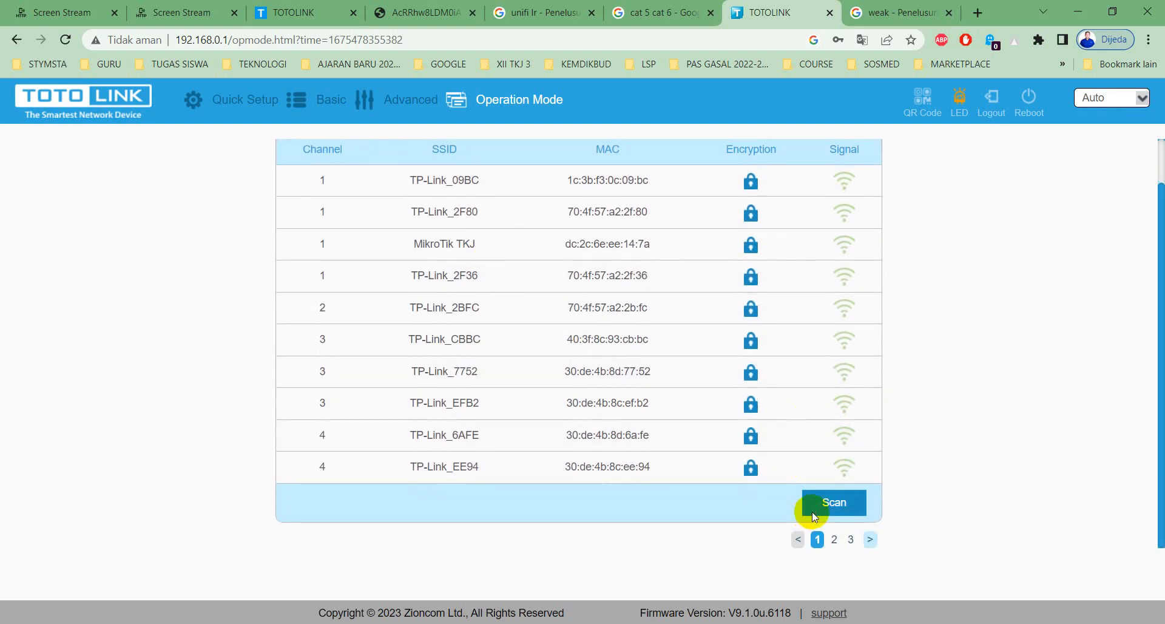
- Rescan nearby networks, page through results 1–3, and go to the Advanced Home dashboard
{"action": "left_click", "coordinate": [813, 507]}
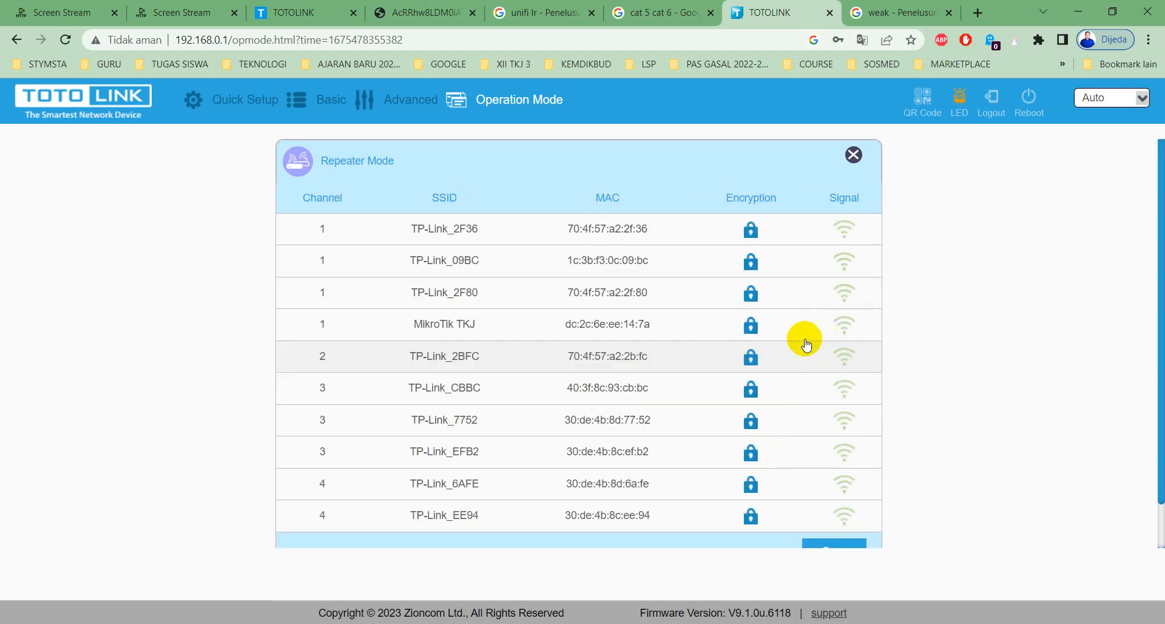
{"action": "scroll", "coordinate": [628, 273], "scroll_direction": "down", "scroll_amount": 3}
{"action": "scroll", "coordinate": [631, 279], "scroll_direction": "up", "scroll_amount": 3}
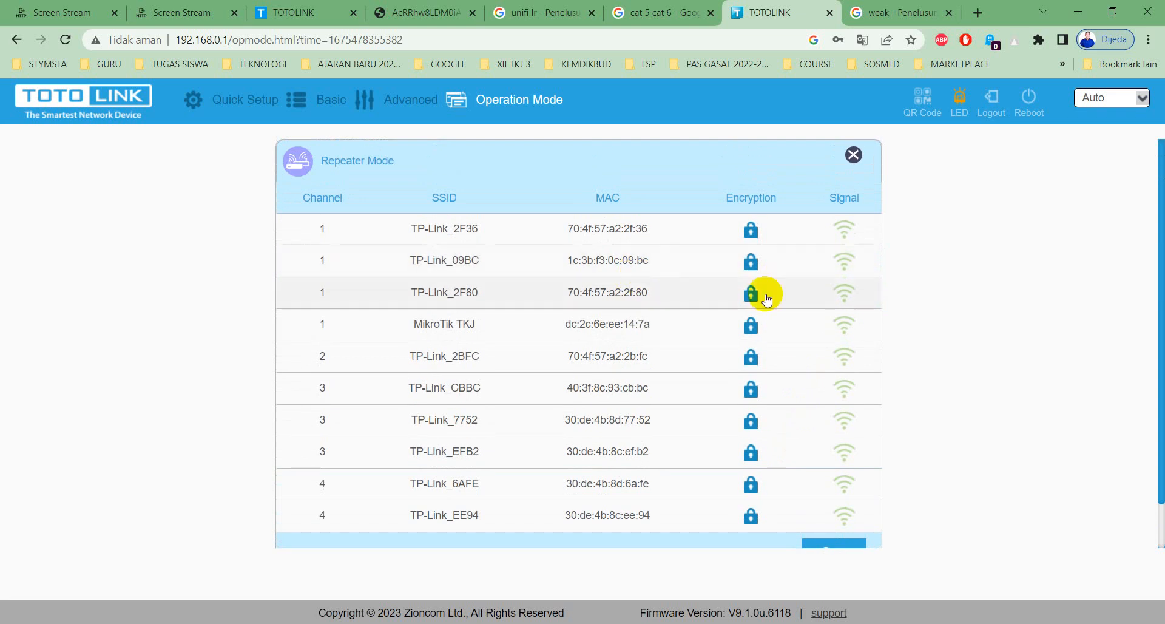
{"action": "scroll", "coordinate": [825, 419], "scroll_direction": "down", "scroll_amount": 2}
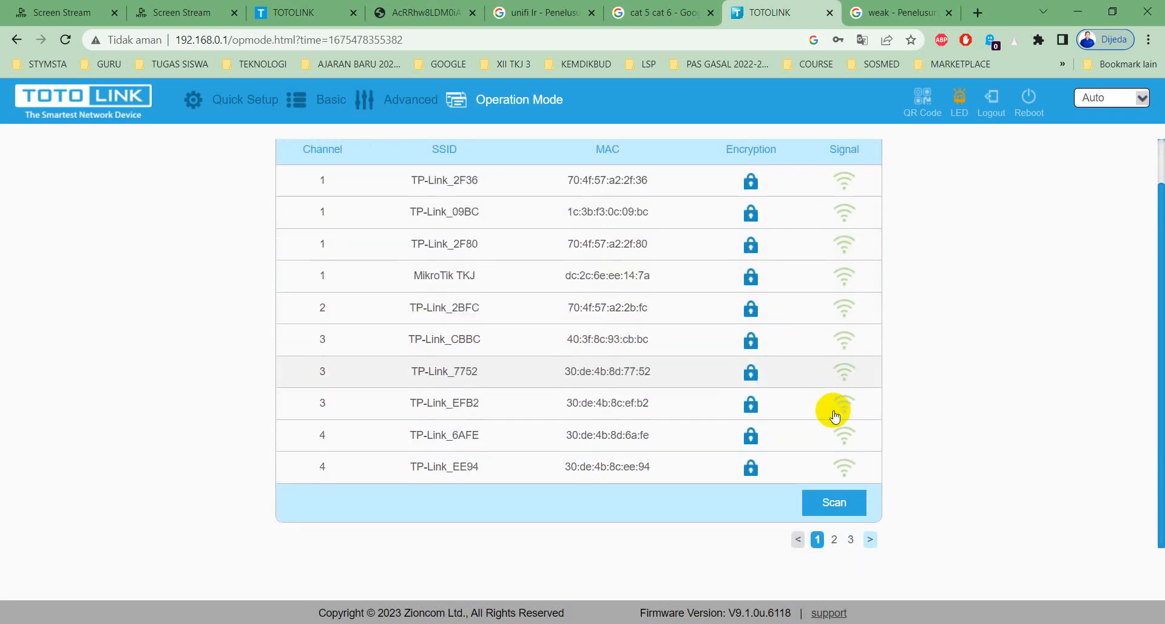
{"action": "left_click", "coordinate": [834, 541]}
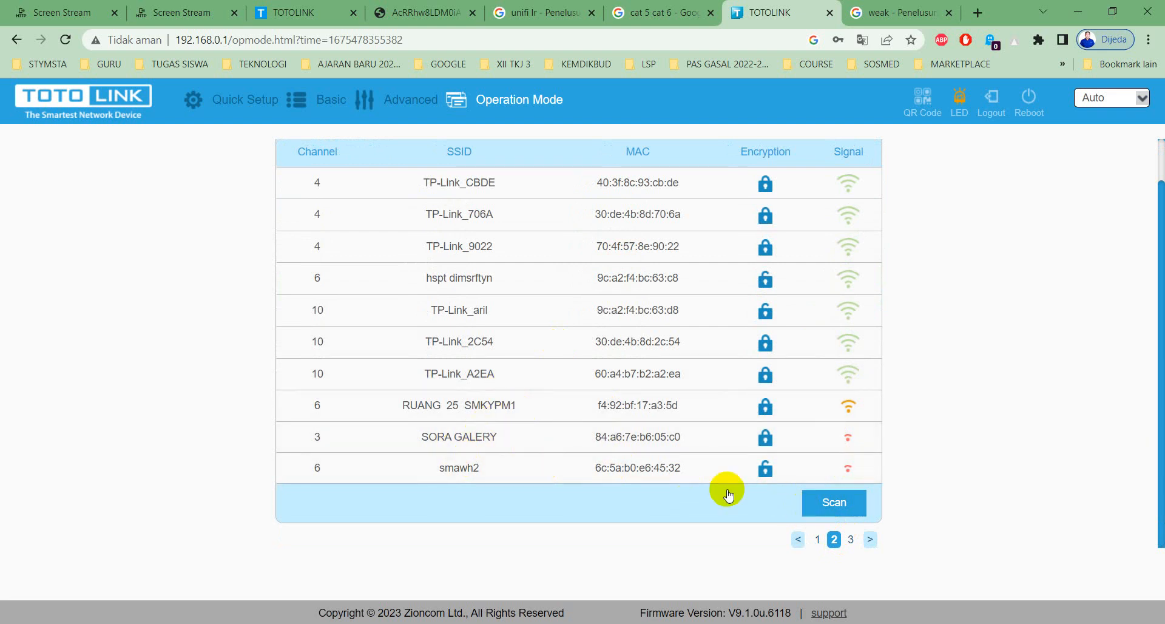
{"action": "left_click", "coordinate": [851, 539]}
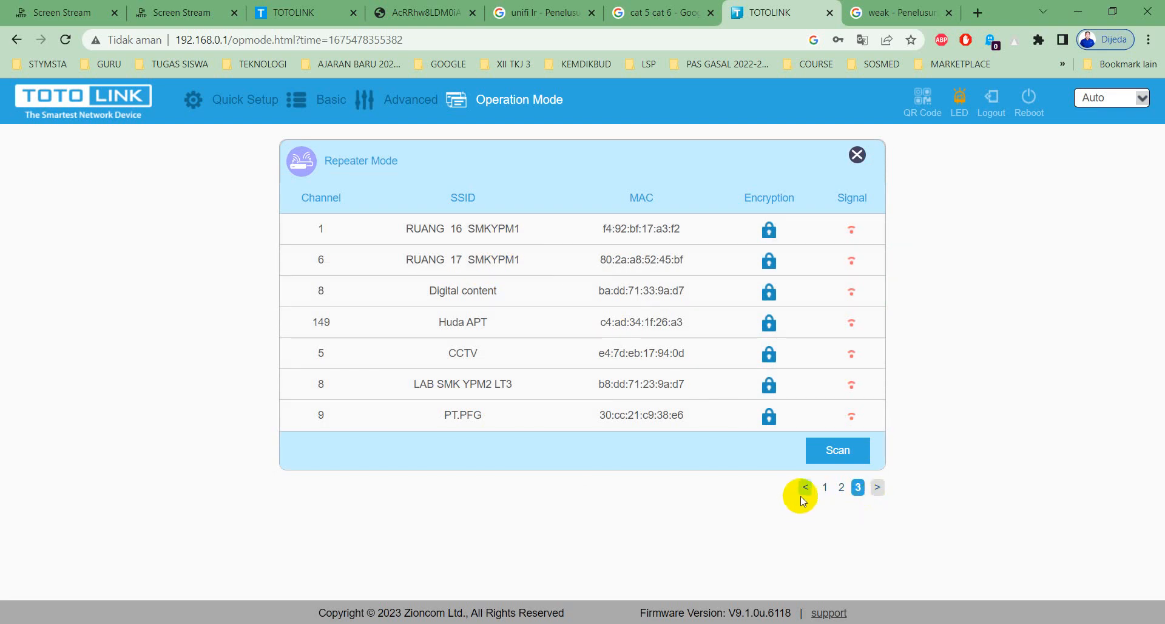
{"action": "left_click", "coordinate": [824, 491]}
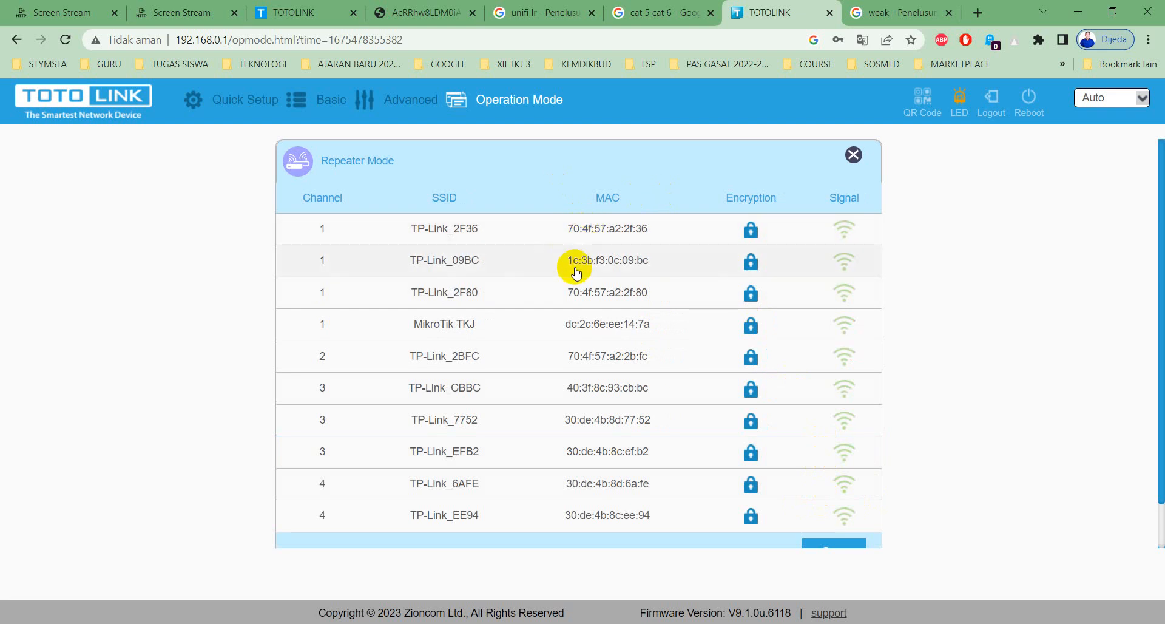
{"action": "left_click", "coordinate": [421, 108]}
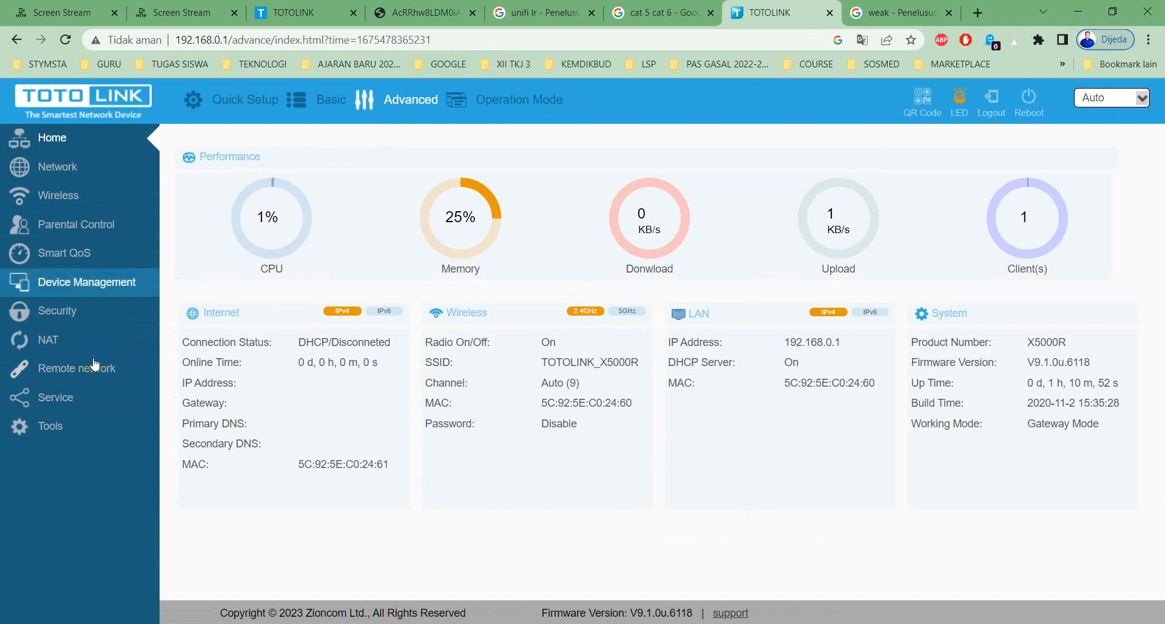
- Go to the Wireless Basic 2.4GHz page showing USA, 802.11b/g/n/ax, 40M bandwidth and Auto channel
{"action": "left_click", "coordinate": [56, 174]}
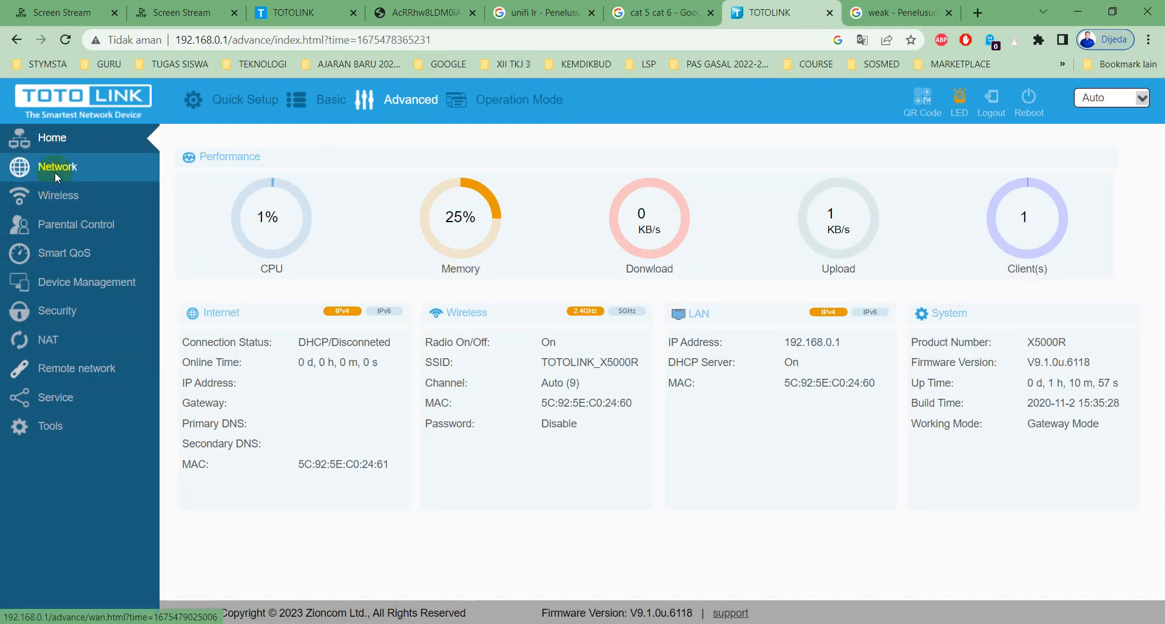
{"action": "left_click", "coordinate": [340, 327]}
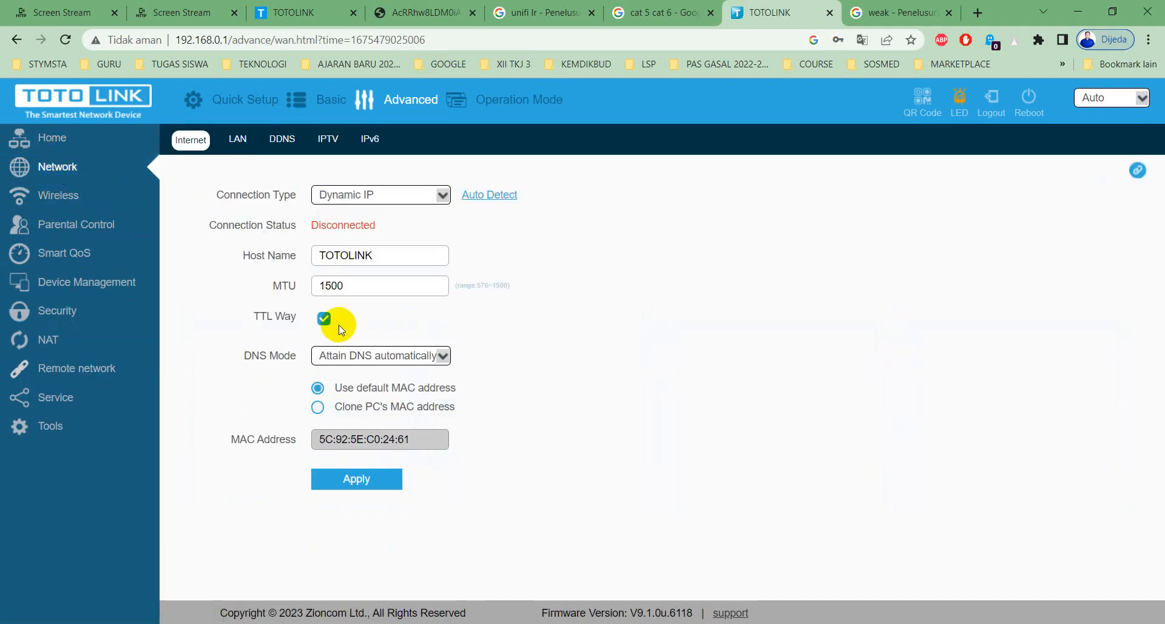
{"action": "left_click", "coordinate": [52, 195]}
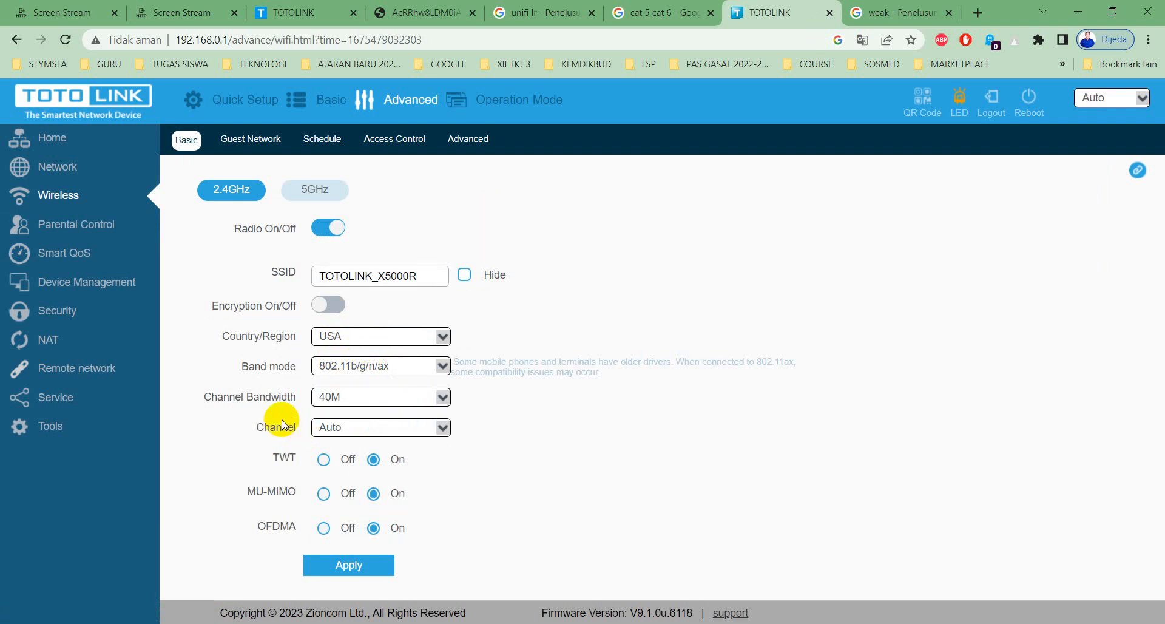
- Change the 2.4GHz country/region from USA to Indonesia and apply it
{"action": "left_click", "coordinate": [406, 347]}
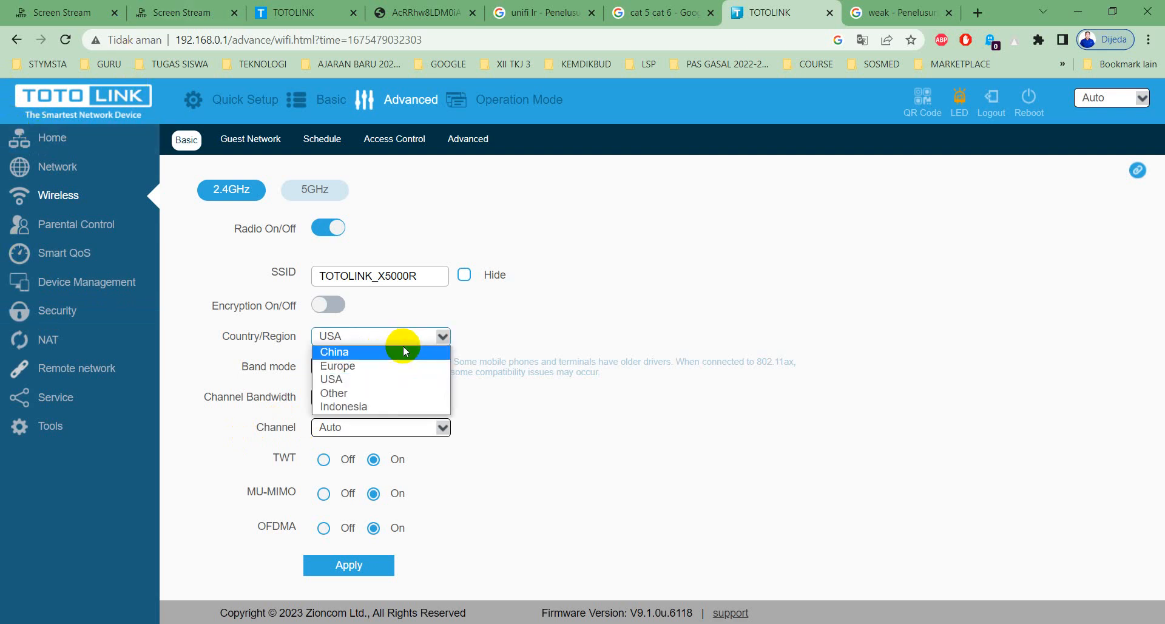
{"action": "left_click", "coordinate": [401, 408]}
{"action": "left_click", "coordinate": [351, 563]}
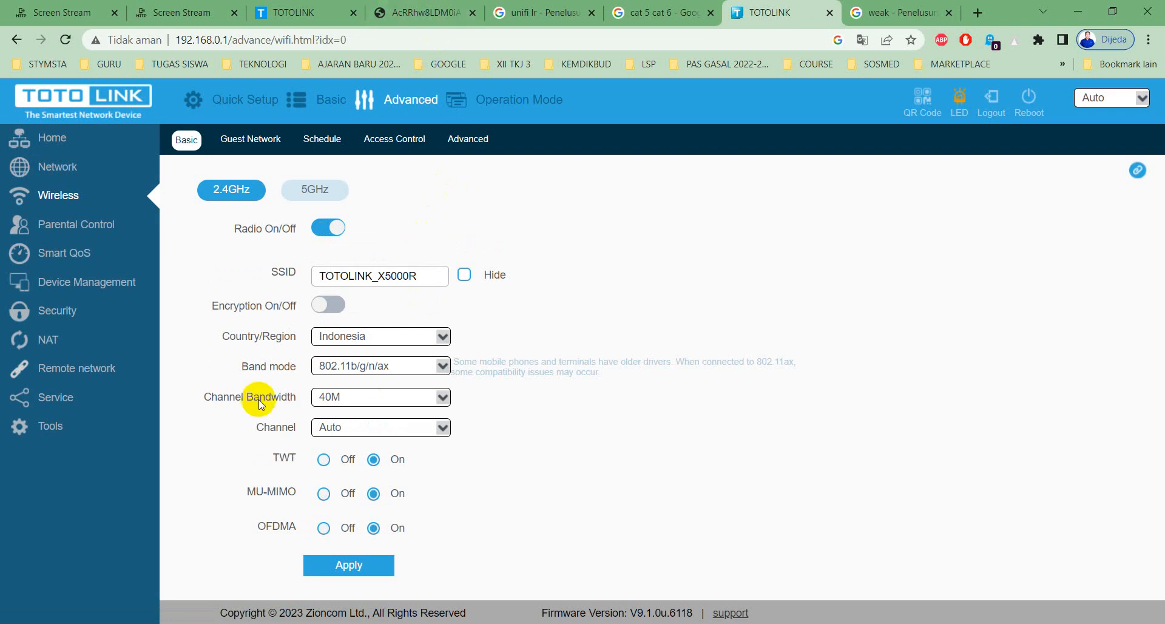
- Run a fresh Repeater Mode scan, review all three result pages, and close it
{"action": "left_click", "coordinate": [501, 107]}
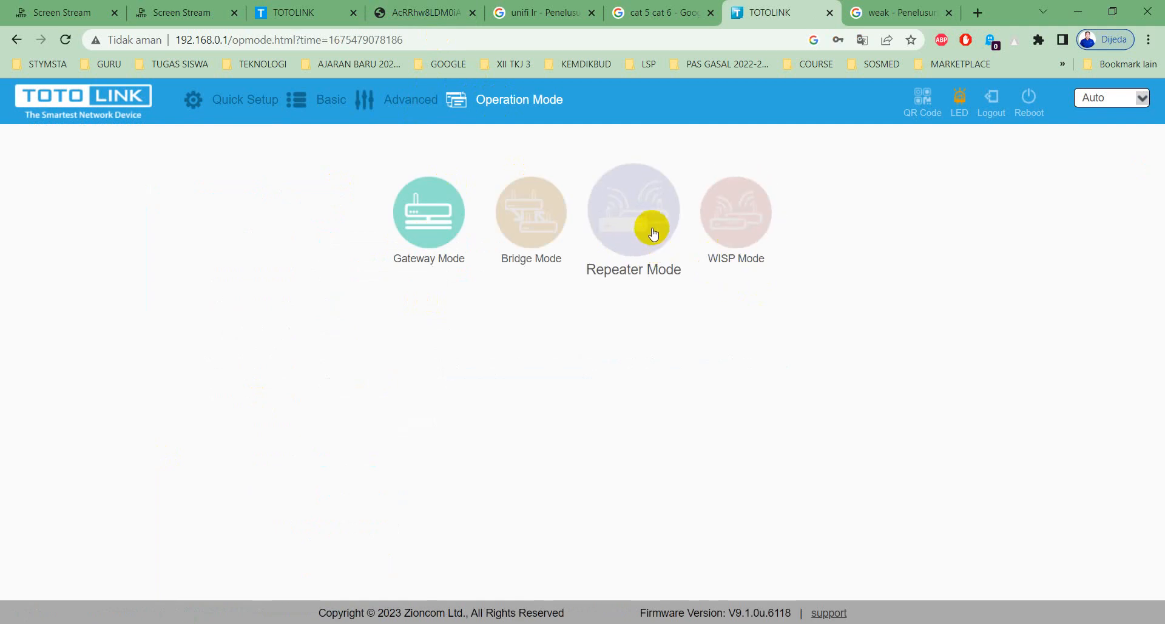
{"action": "left_click", "coordinate": [653, 233]}
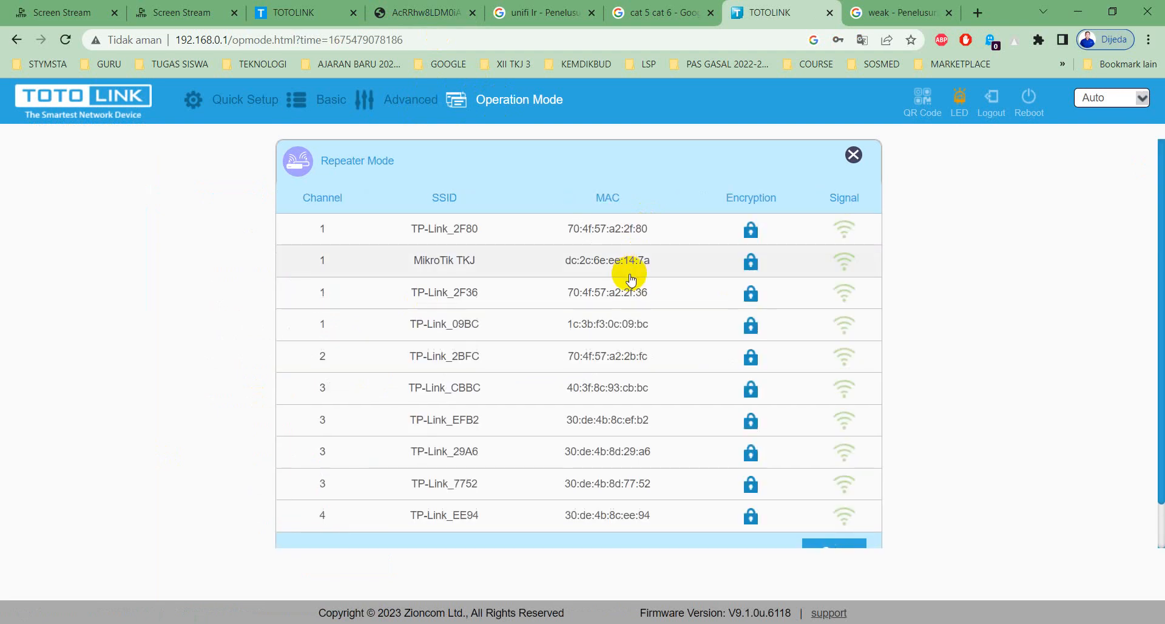
{"action": "scroll", "coordinate": [587, 255], "scroll_direction": "down", "scroll_amount": 2}
{"action": "scroll", "coordinate": [564, 255], "scroll_direction": "up", "scroll_amount": 2}
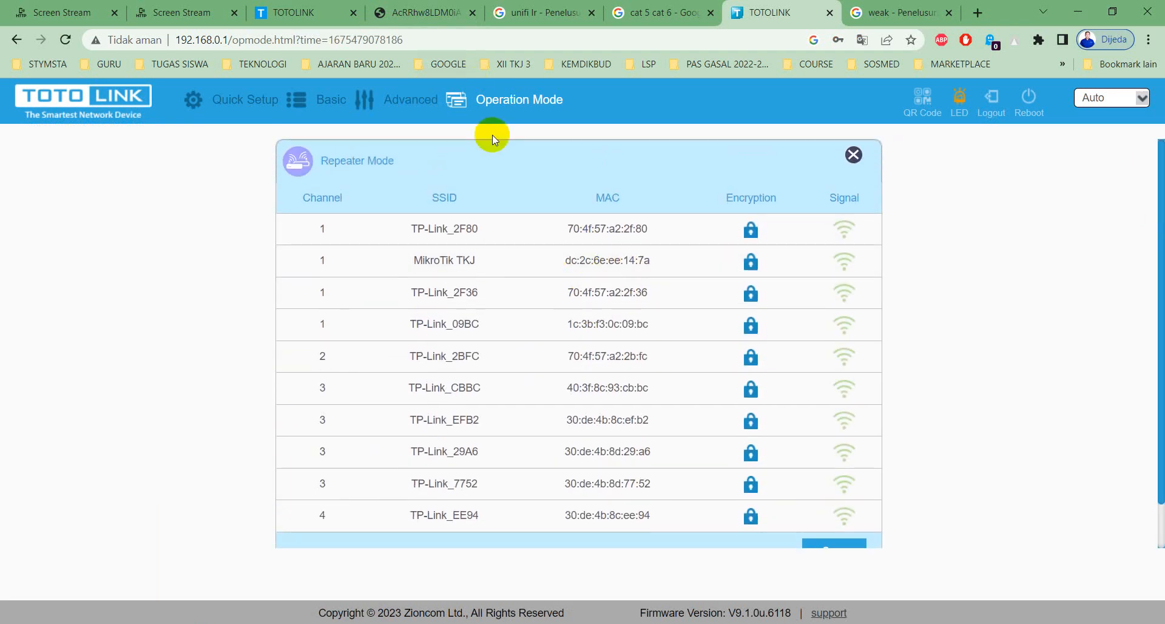
{"action": "scroll", "coordinate": [798, 434], "scroll_direction": "down", "scroll_amount": 2}
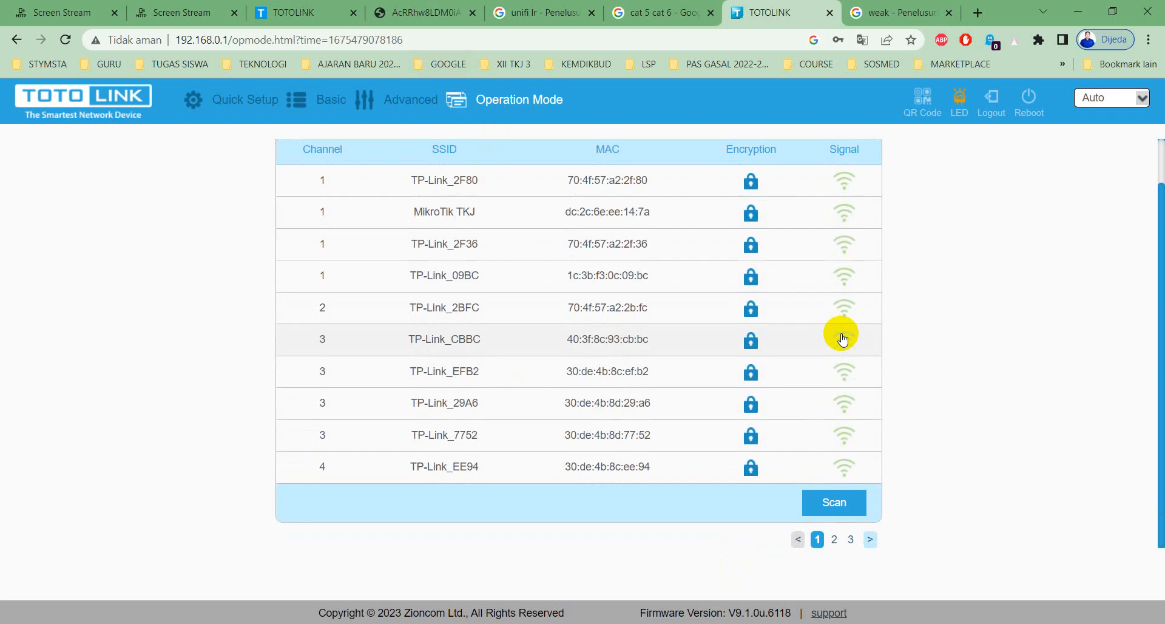
{"action": "left_click", "coordinate": [834, 539]}
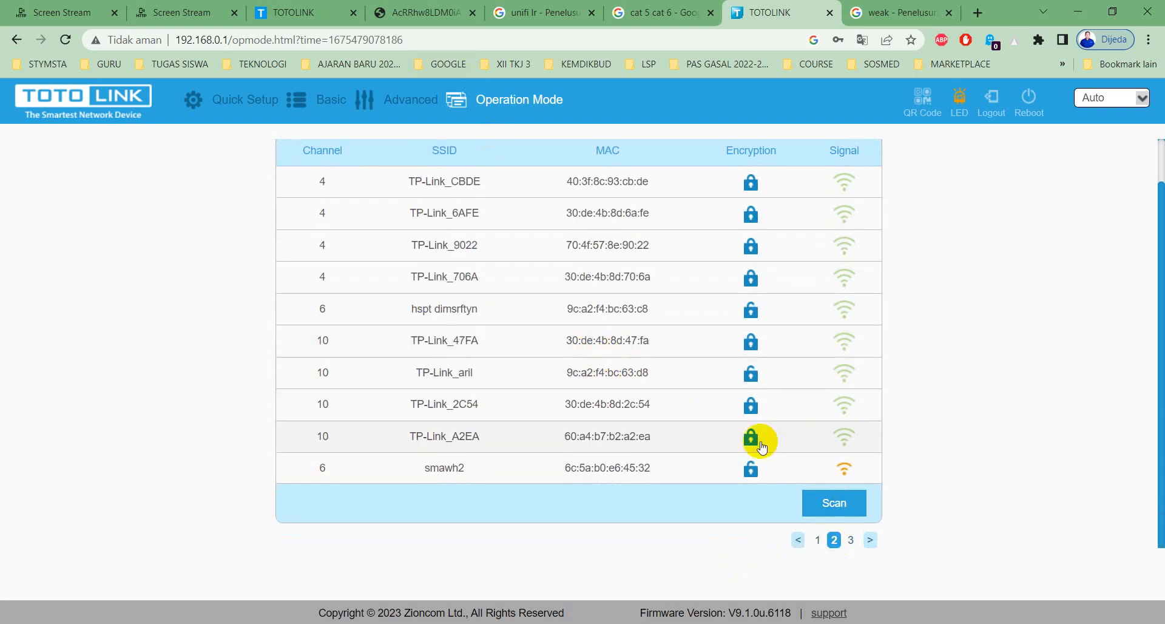
{"action": "left_click", "coordinate": [850, 540]}
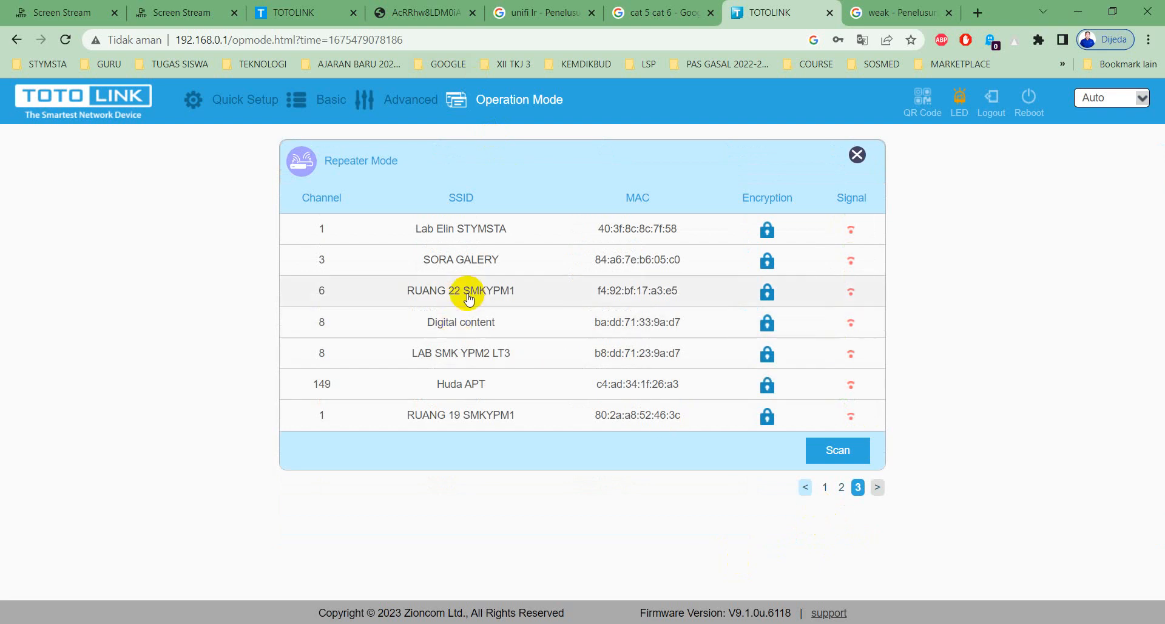
{"action": "left_click", "coordinate": [857, 155]}
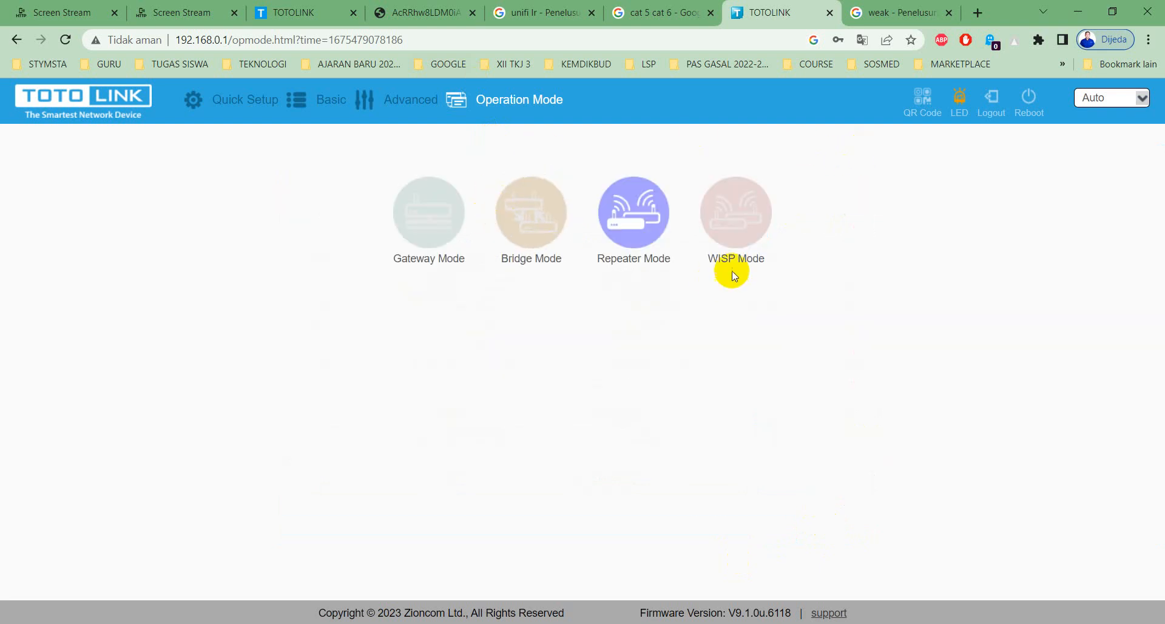
- Run a WISP Mode scan and page through its three pages of nearby networks
{"action": "left_click", "coordinate": [734, 235]}
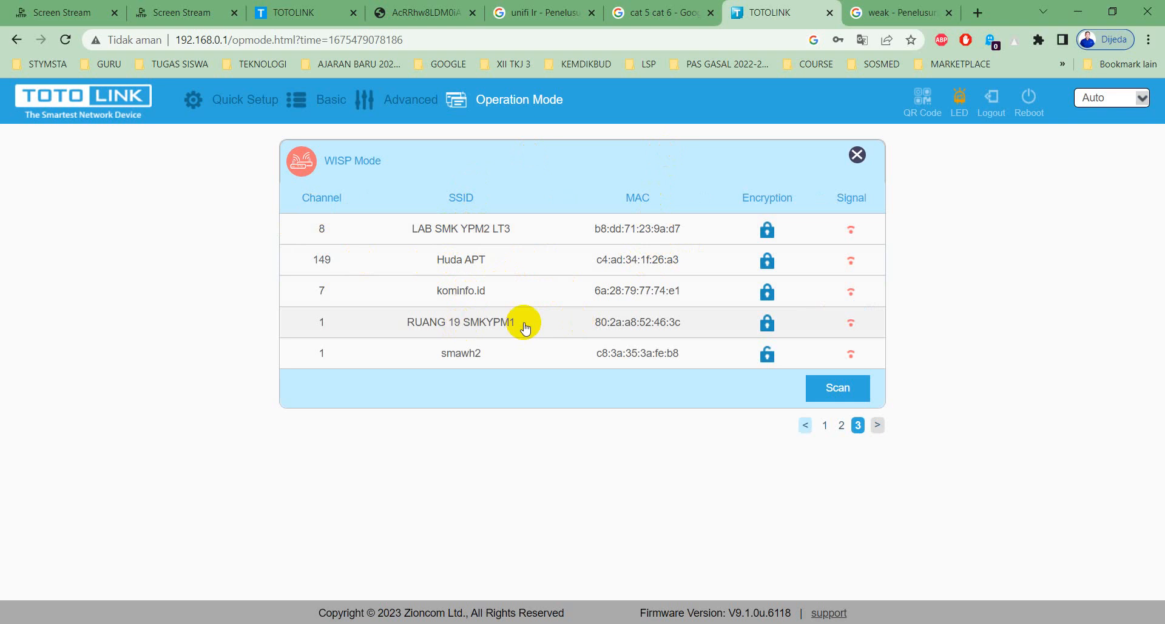
{"action": "left_click", "coordinate": [825, 425]}
{"action": "scroll", "coordinate": [697, 366], "scroll_direction": "down", "scroll_amount": 2}
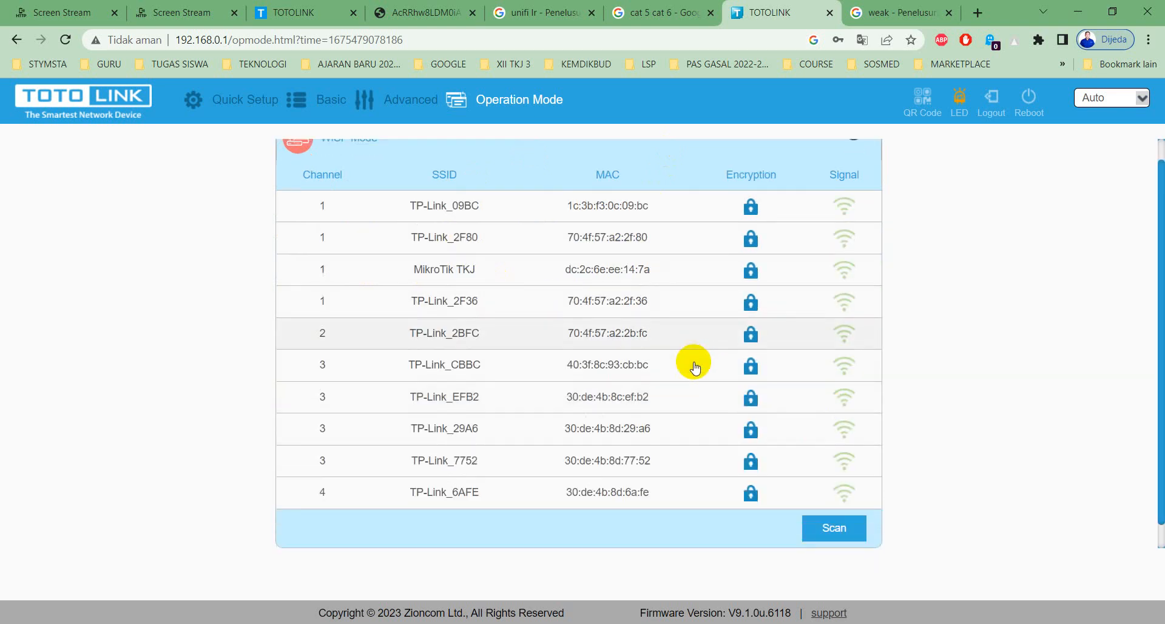
{"action": "scroll", "coordinate": [697, 364], "scroll_direction": "up", "scroll_amount": 2}
{"action": "scroll", "coordinate": [722, 382], "scroll_direction": "down", "scroll_amount": 2}
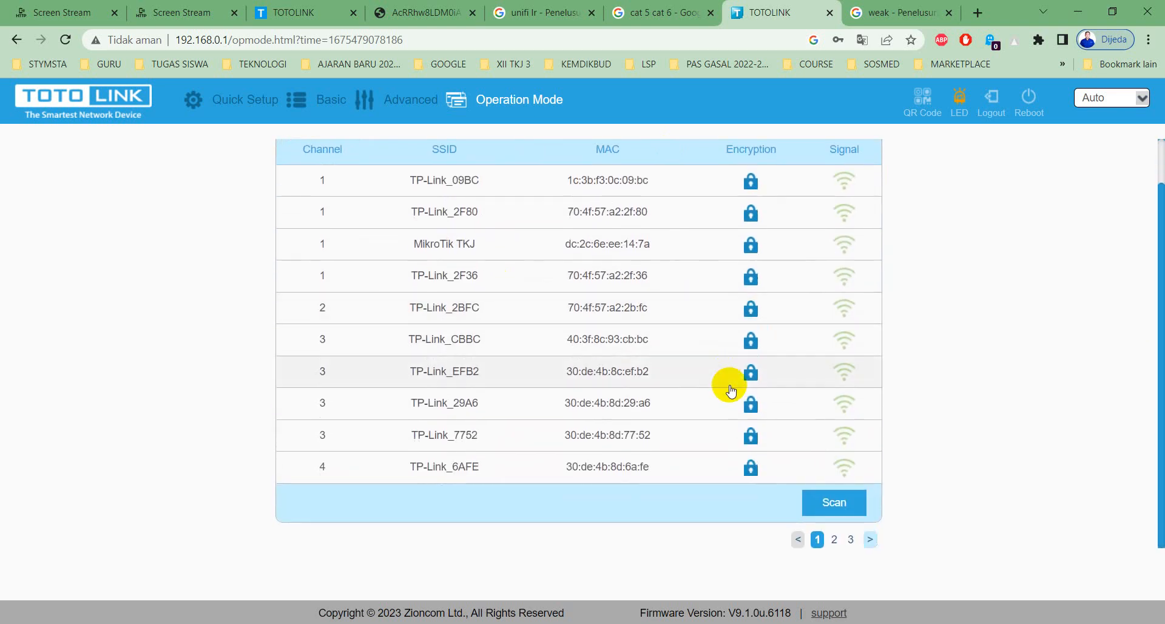
{"action": "left_click", "coordinate": [834, 539]}
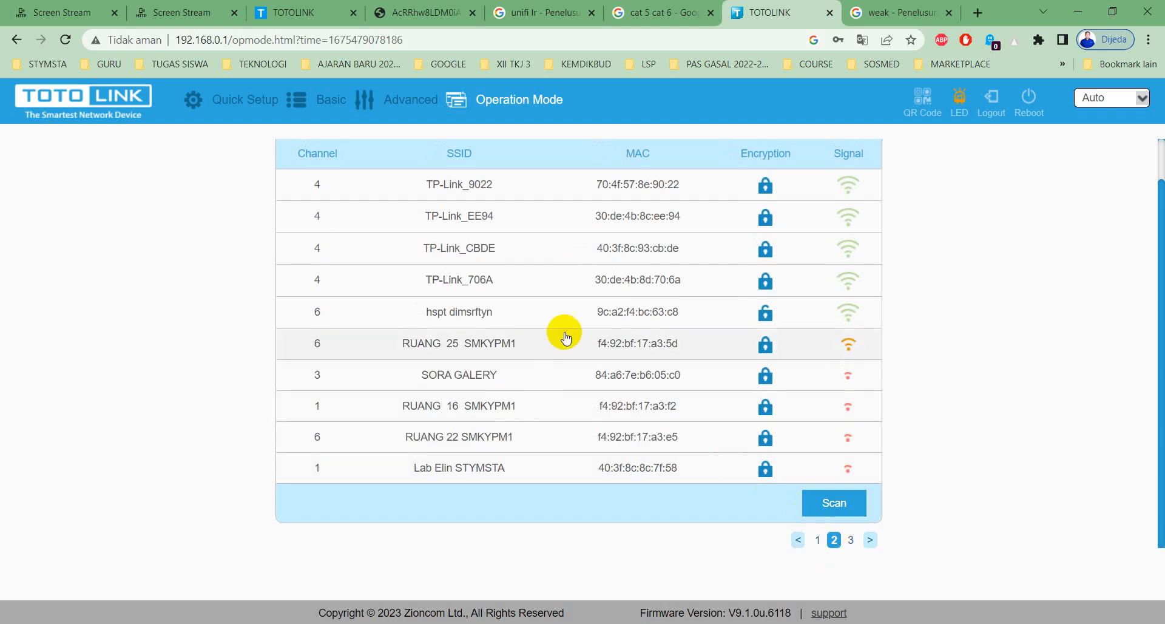
{"action": "left_click", "coordinate": [850, 539]}
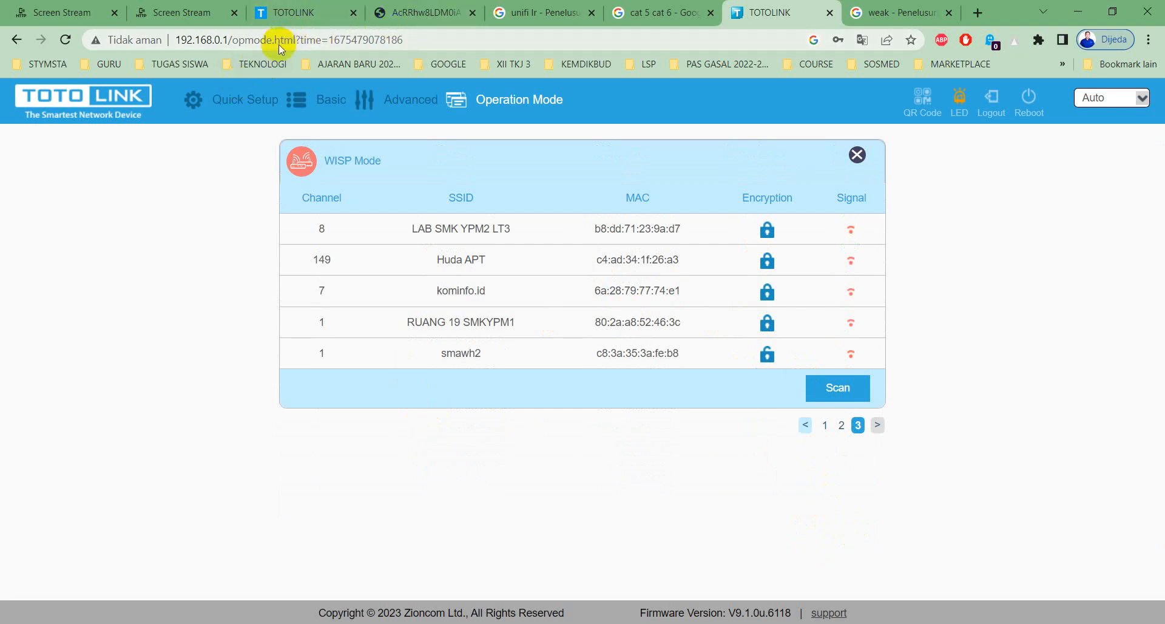
{"action": "left_click", "coordinate": [386, 106]}
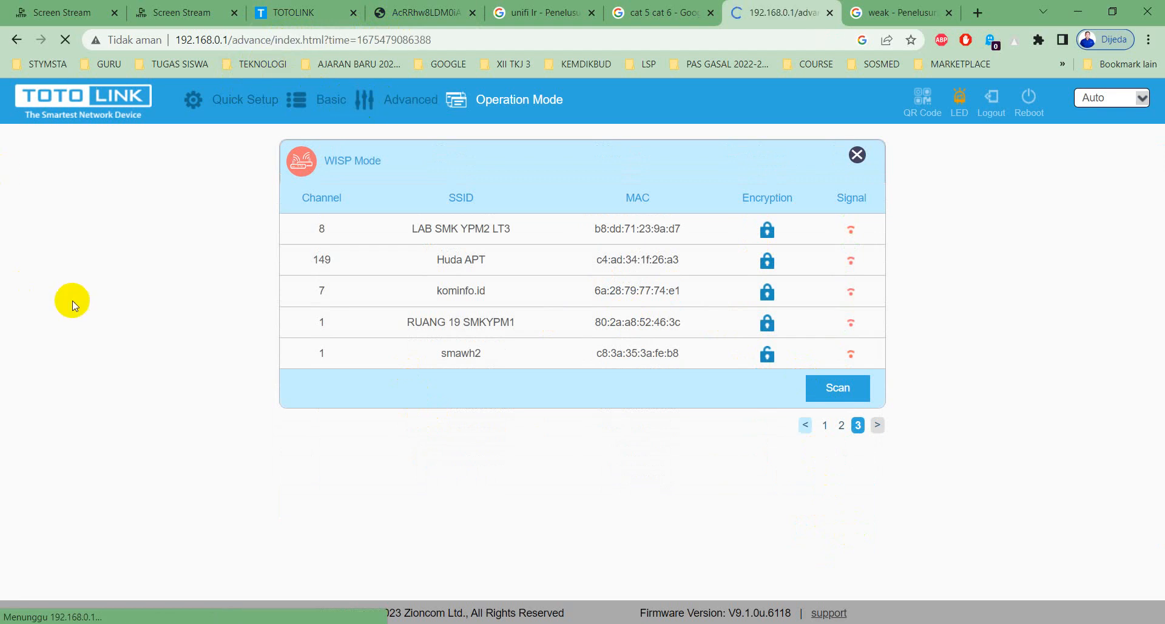
- In 2.4GHz wireless settings, set channel bandwidth to 20M and leave the channel on Auto
{"action": "left_click", "coordinate": [64, 199]}
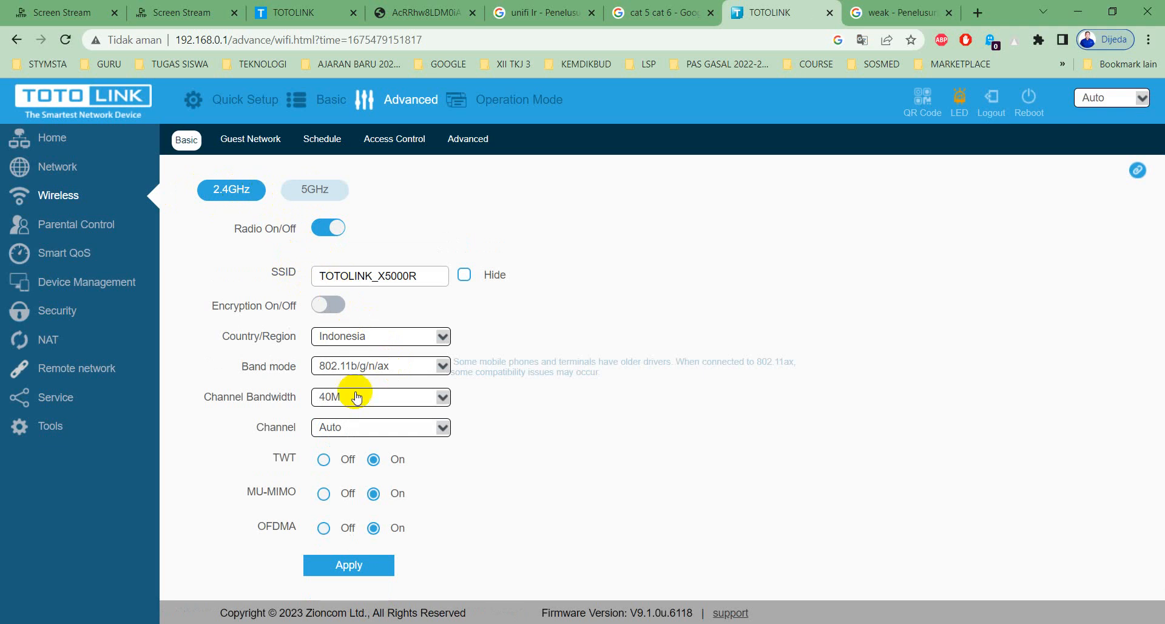
{"action": "left_click", "coordinate": [336, 402]}
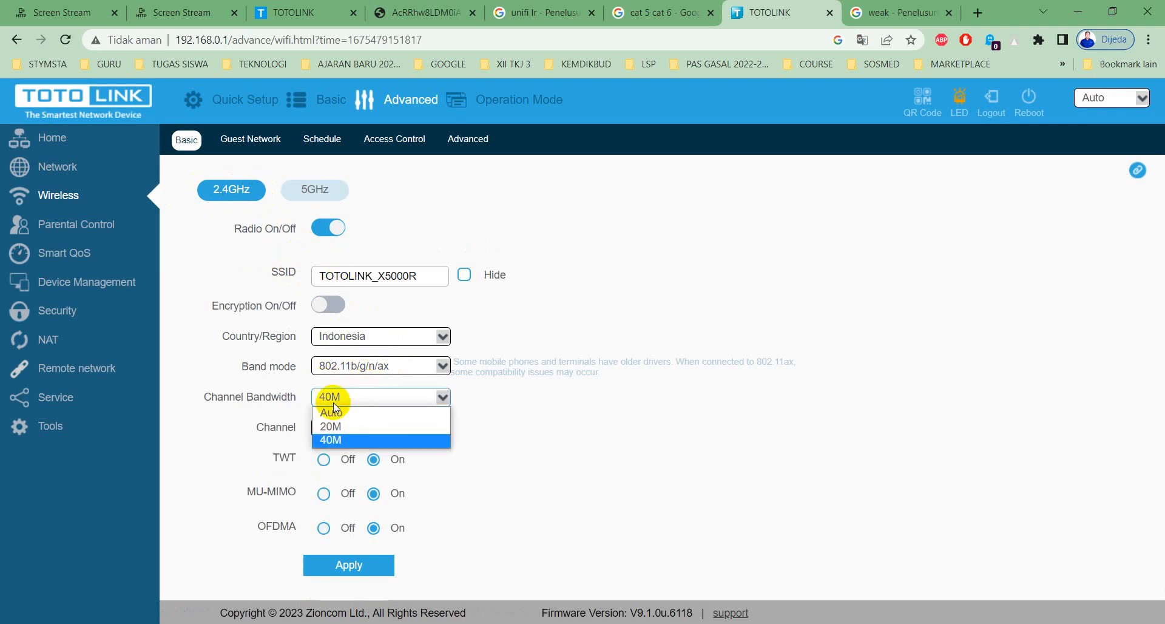
{"action": "left_click", "coordinate": [338, 426]}
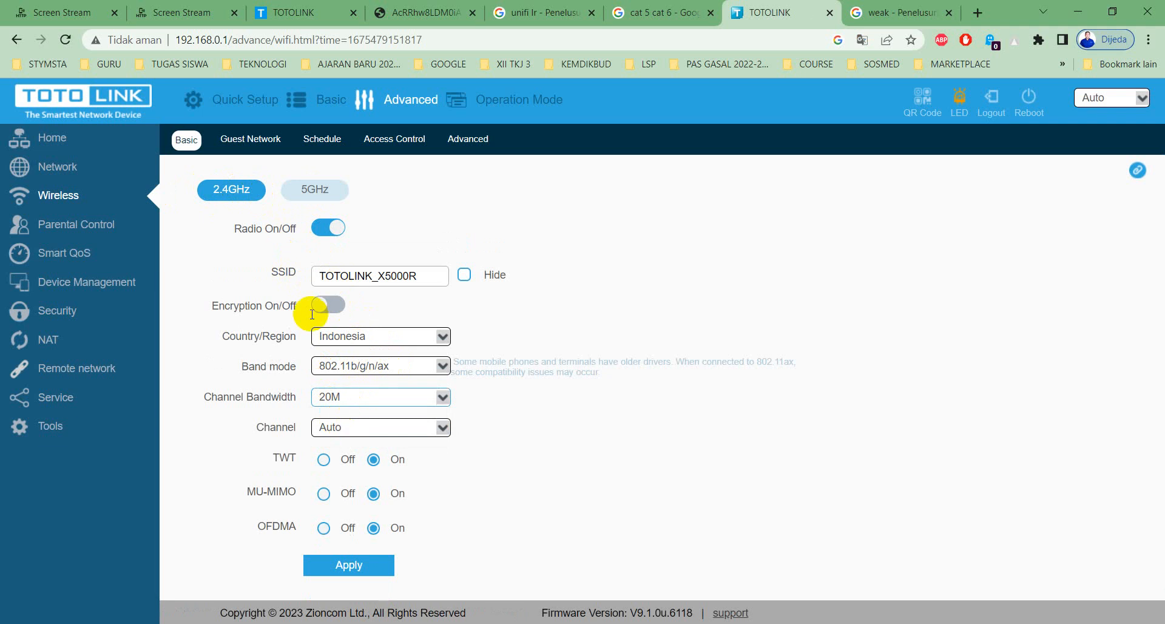
{"action": "left_click", "coordinate": [359, 426]}
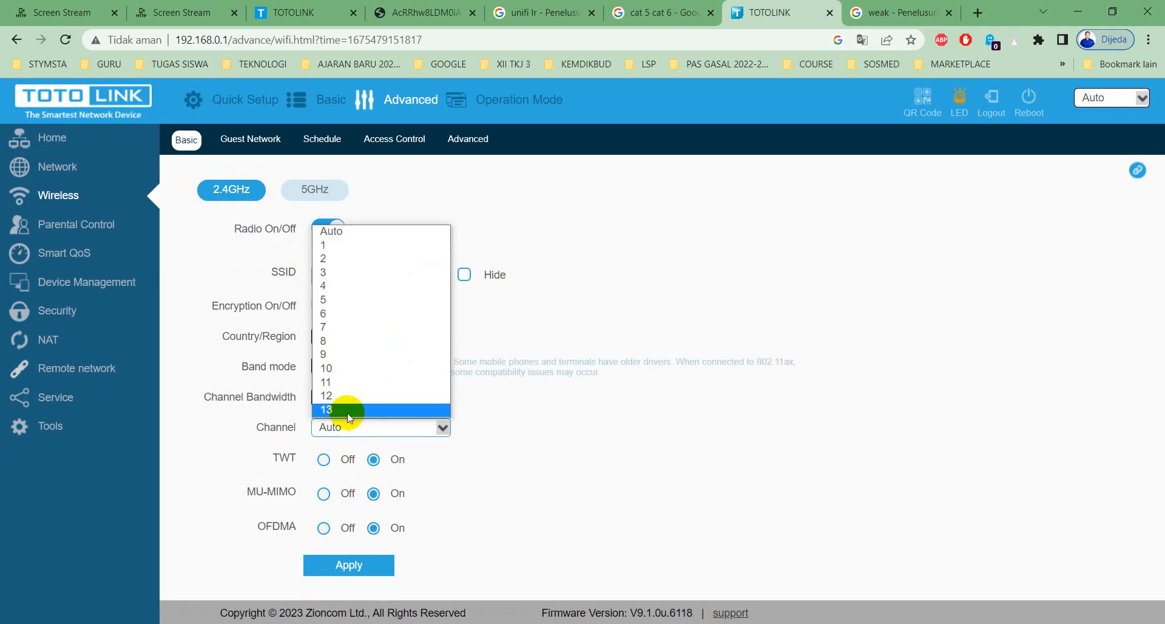
{"action": "left_click", "coordinate": [486, 433]}
- Try 40M bandwidth, then return to 20M with channel Auto and apply it
{"action": "left_click", "coordinate": [434, 397]}
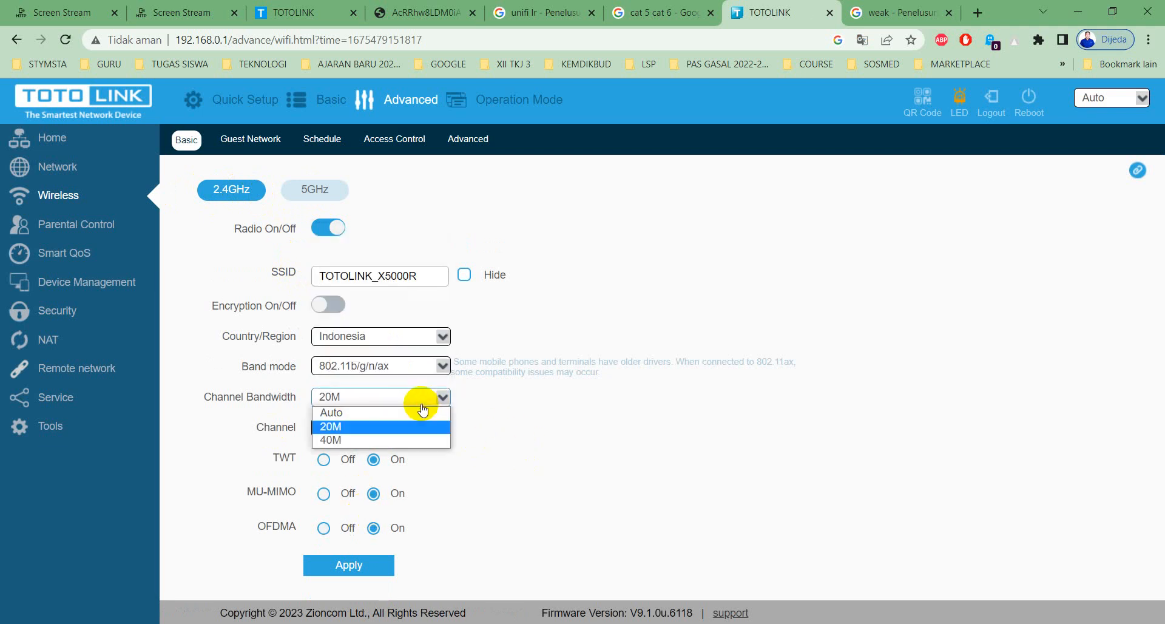
{"action": "left_click", "coordinate": [401, 442]}
{"action": "left_click", "coordinate": [403, 429]}
{"action": "left_click", "coordinate": [403, 425]}
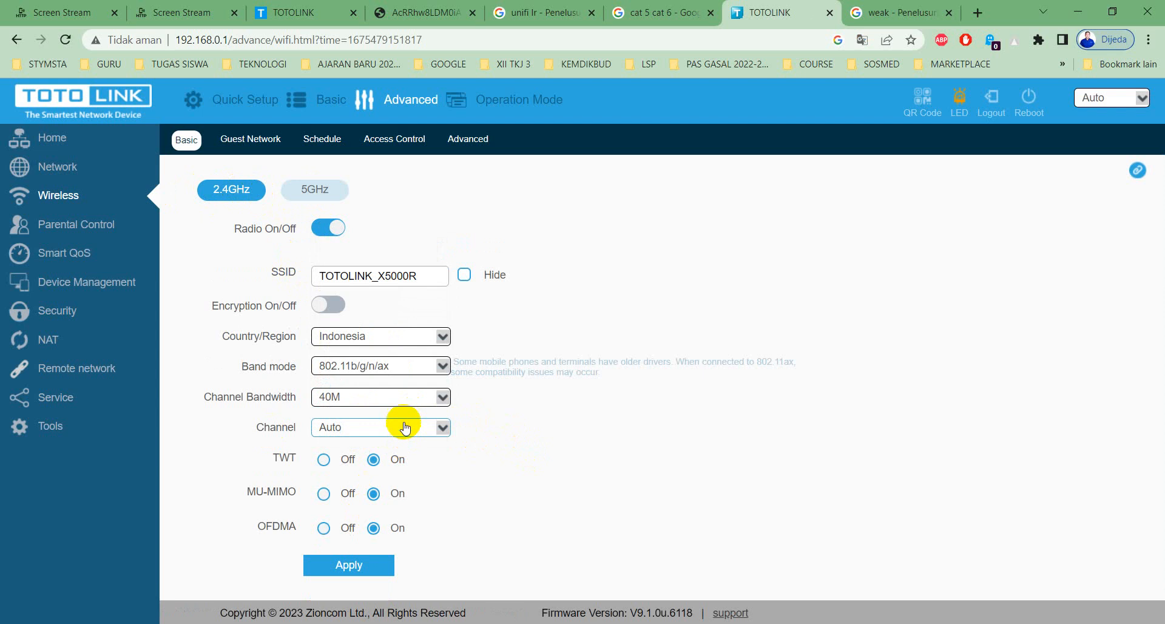
{"action": "left_click", "coordinate": [405, 398]}
{"action": "left_click", "coordinate": [385, 426]}
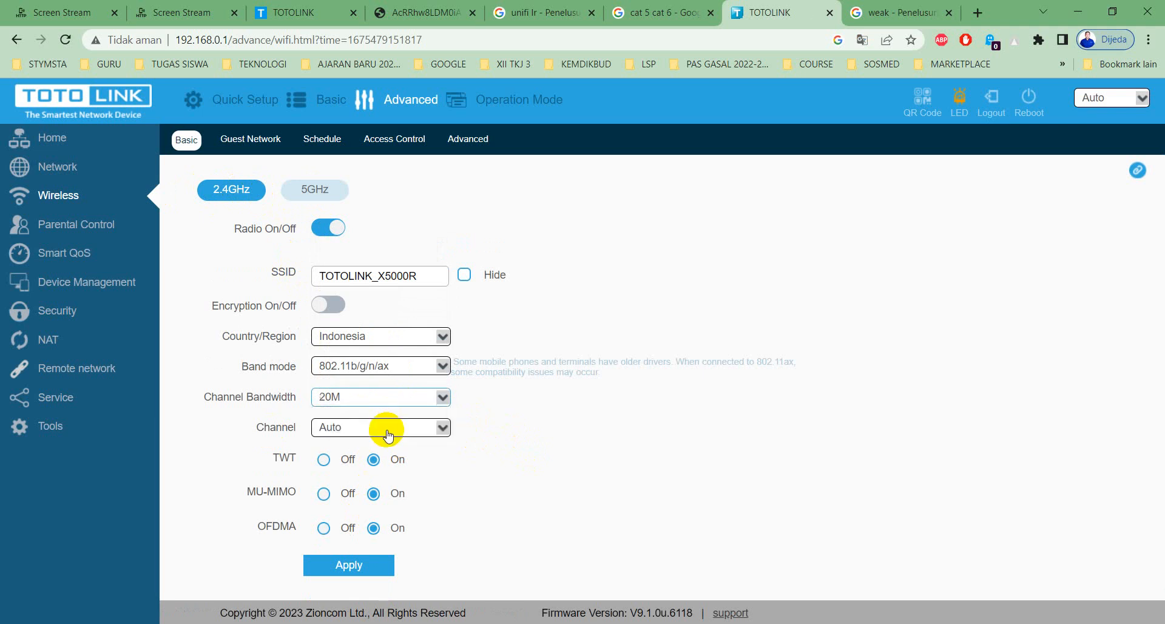
{"action": "left_click", "coordinate": [358, 569]}
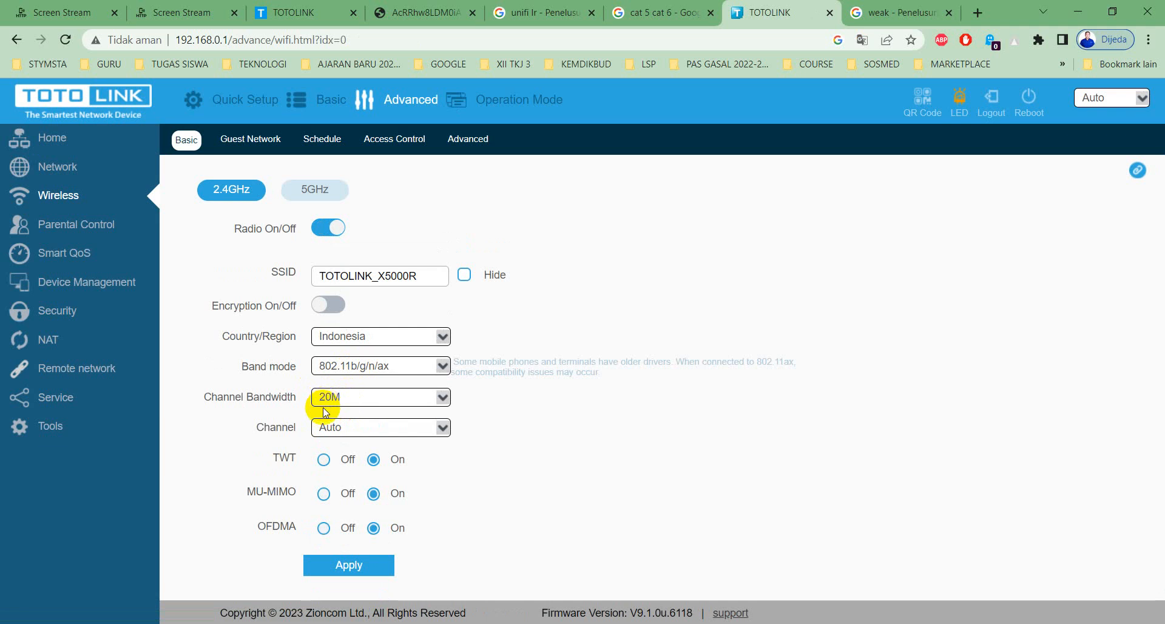
- Confirm the bandwidth still reads 20M and go to the Operation Mode page
{"action": "left_click", "coordinate": [332, 397]}
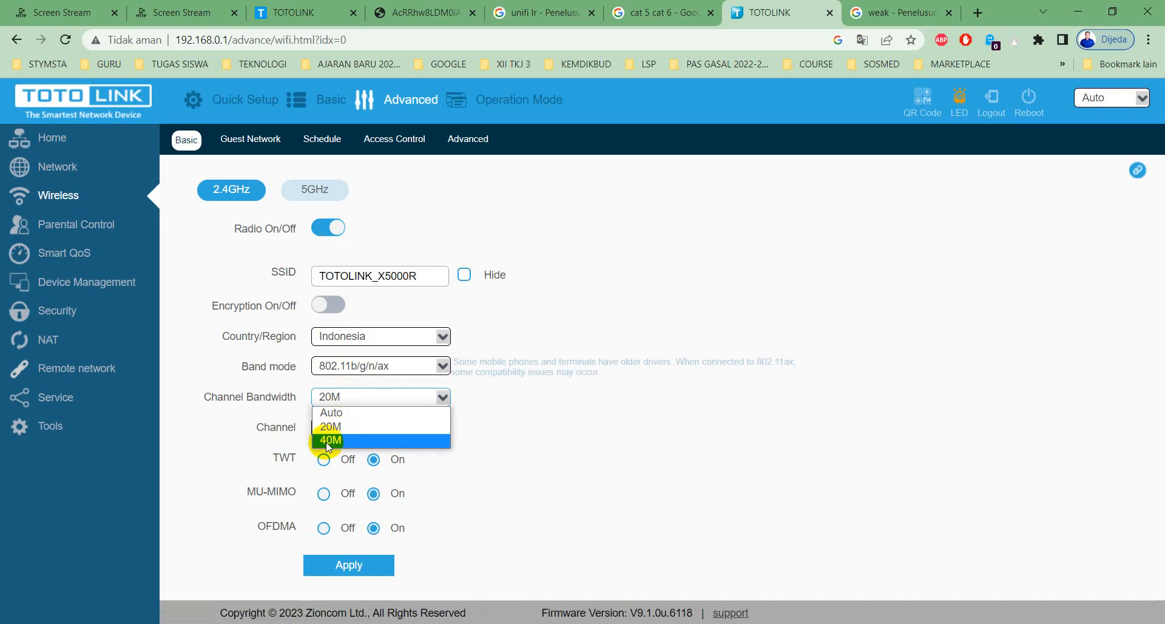
{"action": "left_click", "coordinate": [253, 398]}
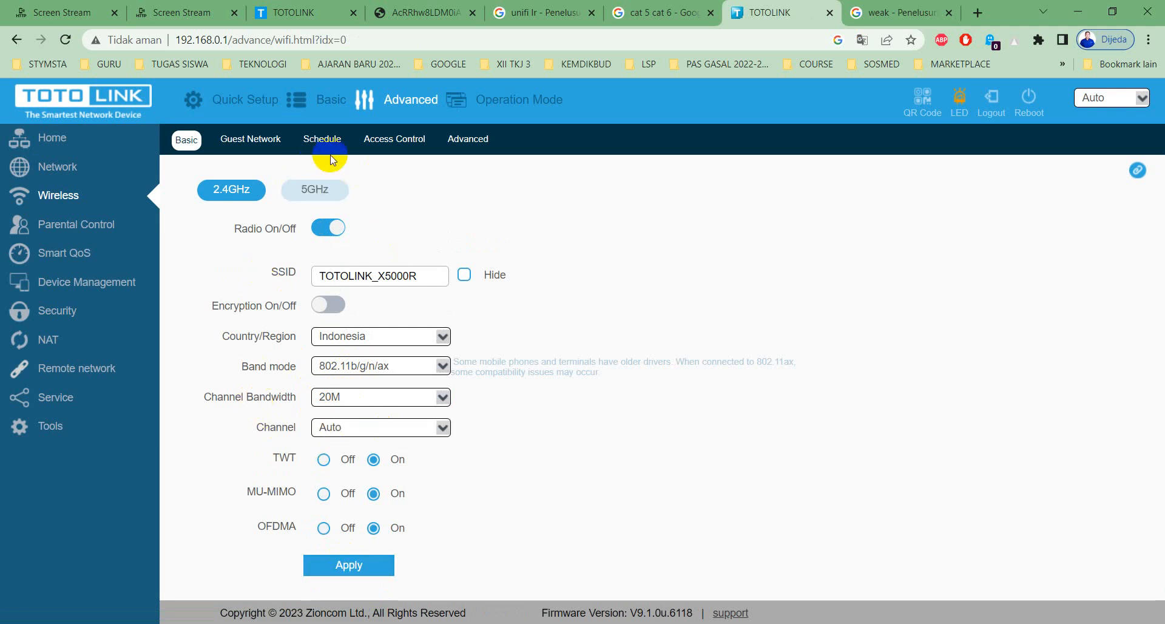
{"action": "left_click", "coordinate": [513, 100]}
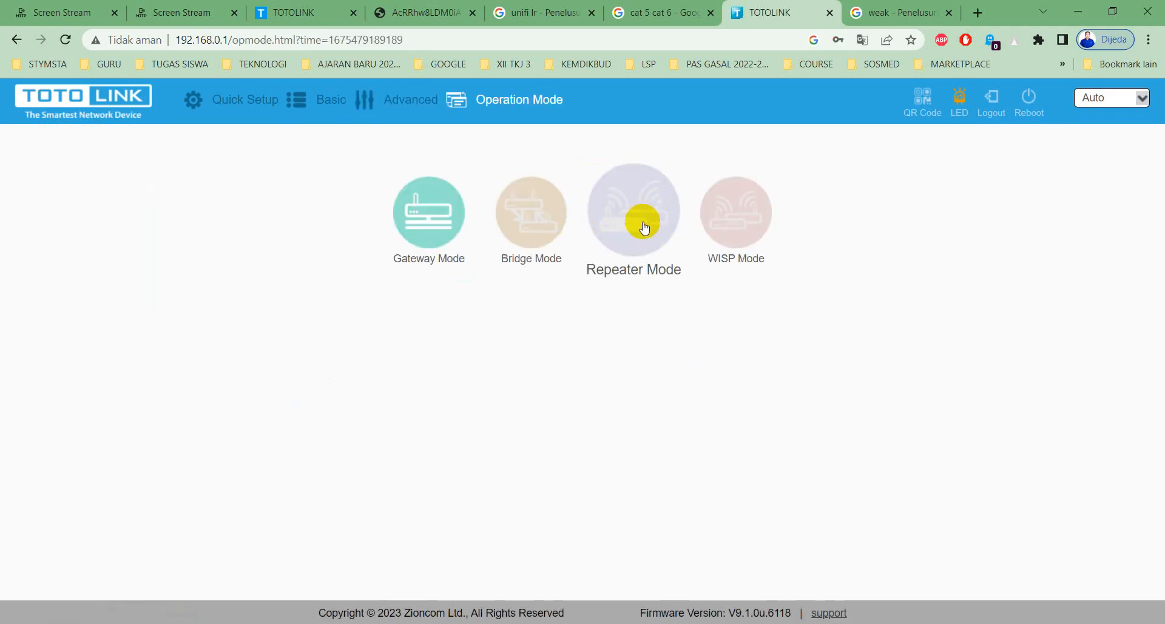
- Open the Repeater Mode site survey, rescan, and browse result pages 2 and 3
{"action": "left_click", "coordinate": [642, 214]}
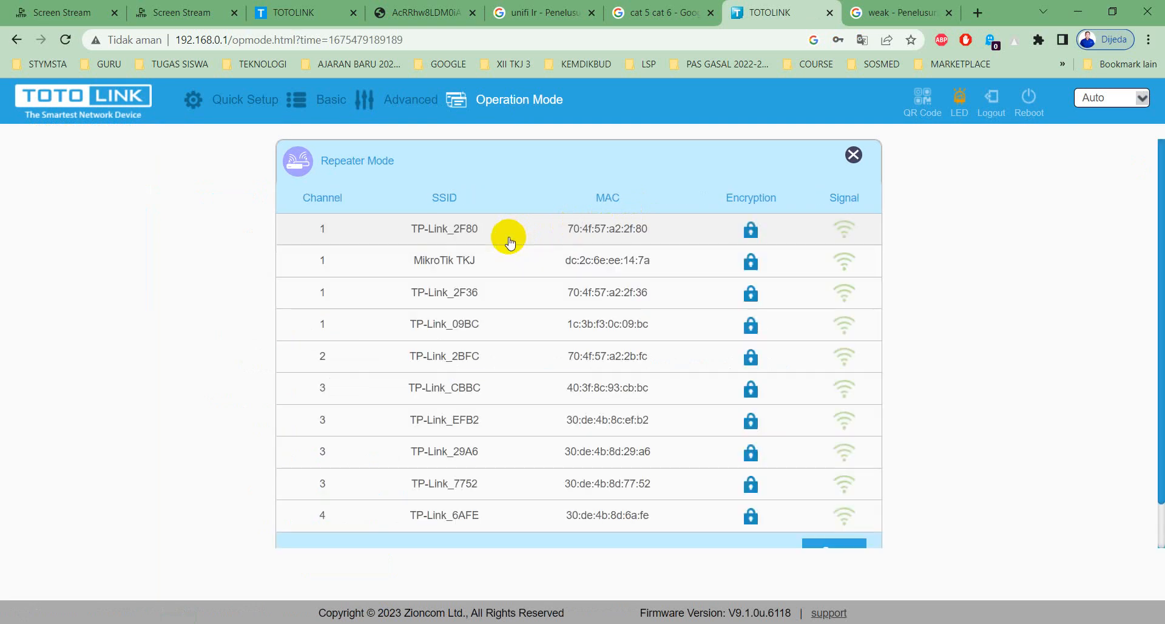
{"action": "scroll", "coordinate": [520, 346], "scroll_direction": "down", "scroll_amount": 2}
{"action": "scroll", "coordinate": [489, 247], "scroll_direction": "up", "scroll_amount": 2}
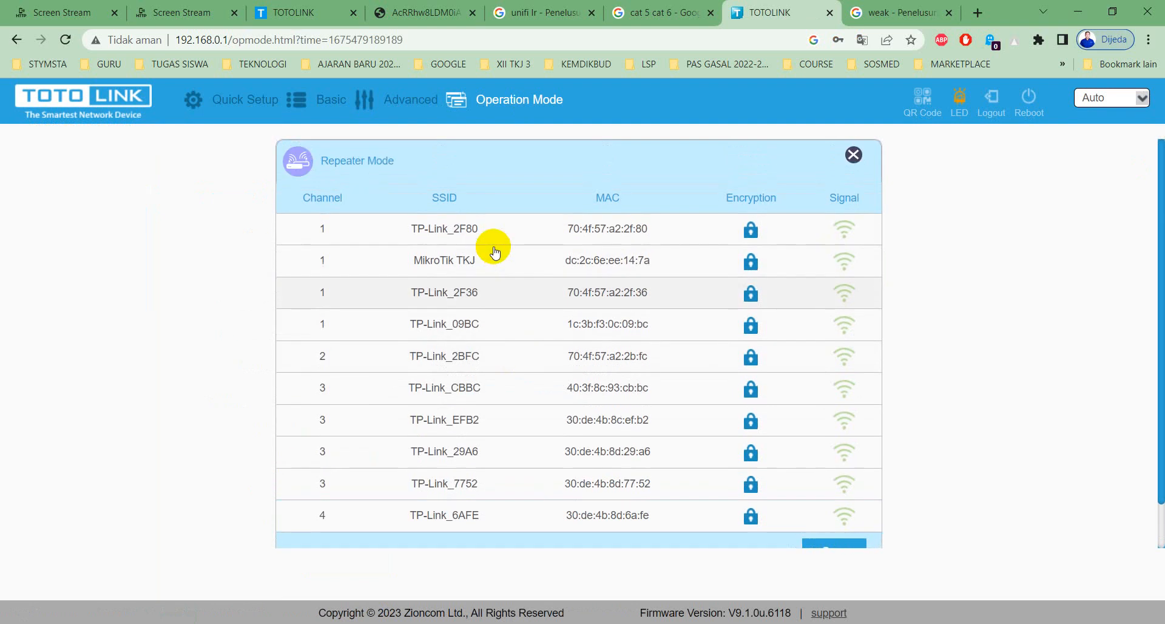
{"action": "scroll", "coordinate": [813, 493], "scroll_direction": "down", "scroll_amount": 1}
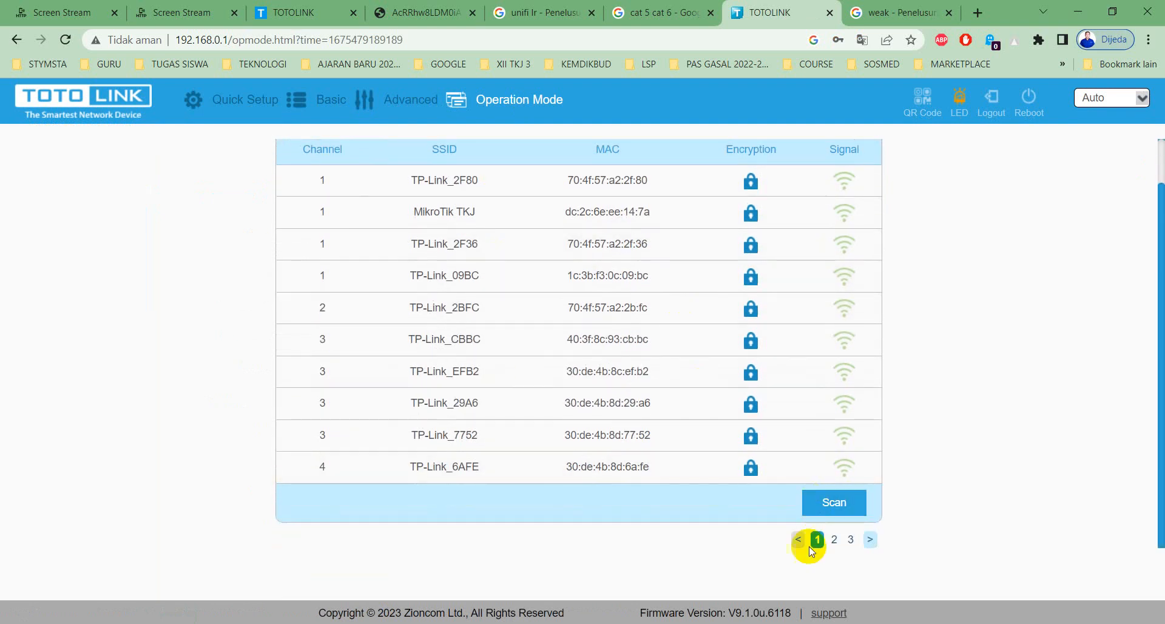
{"action": "left_click", "coordinate": [834, 501]}
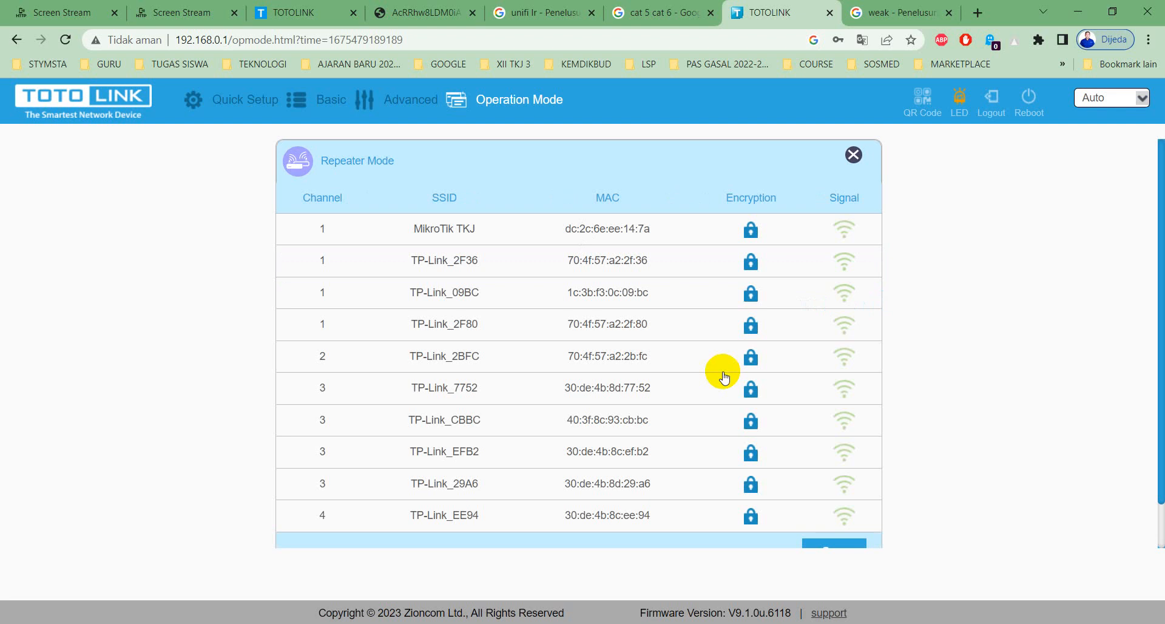
{"action": "scroll", "coordinate": [782, 495], "scroll_direction": "down", "scroll_amount": 1}
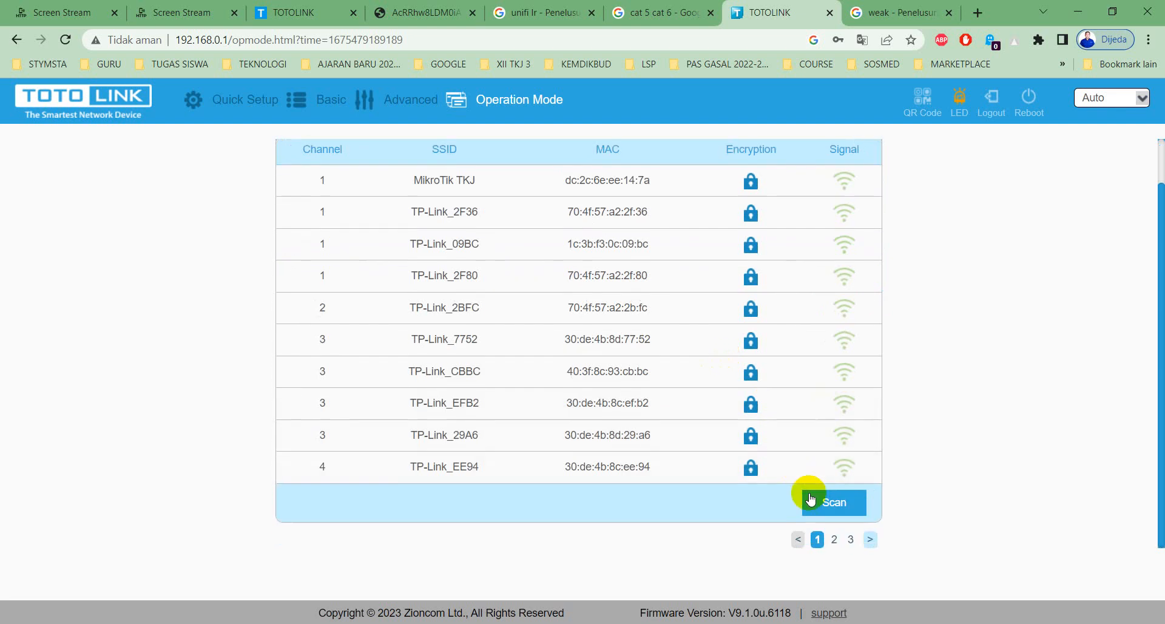
{"action": "left_click", "coordinate": [836, 540]}
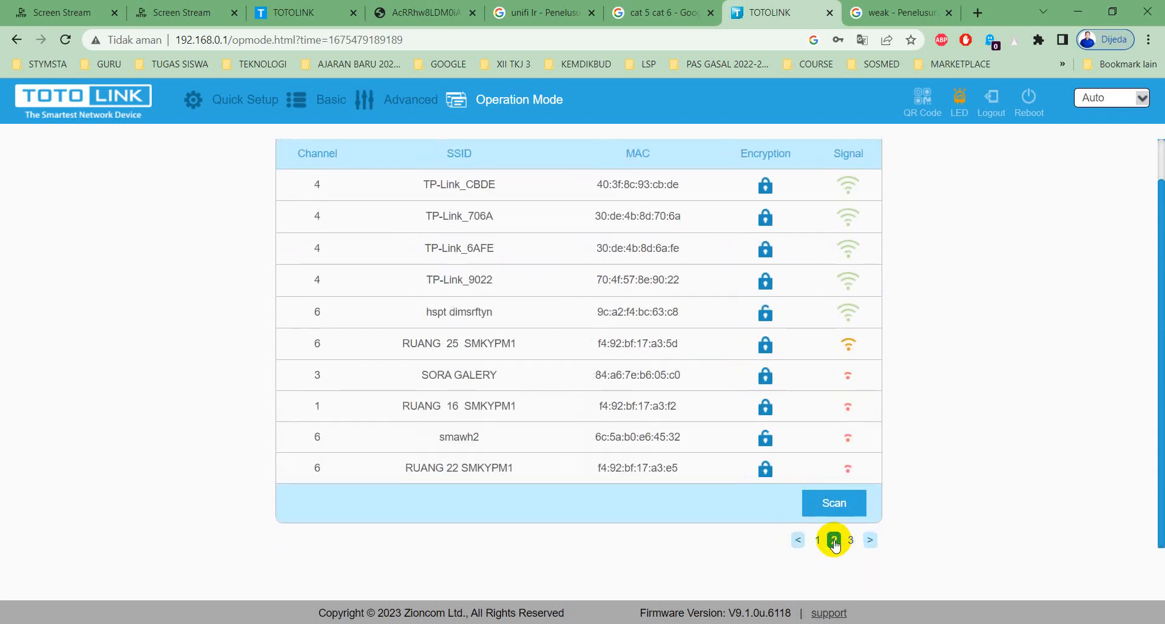
{"action": "left_click", "coordinate": [850, 541]}
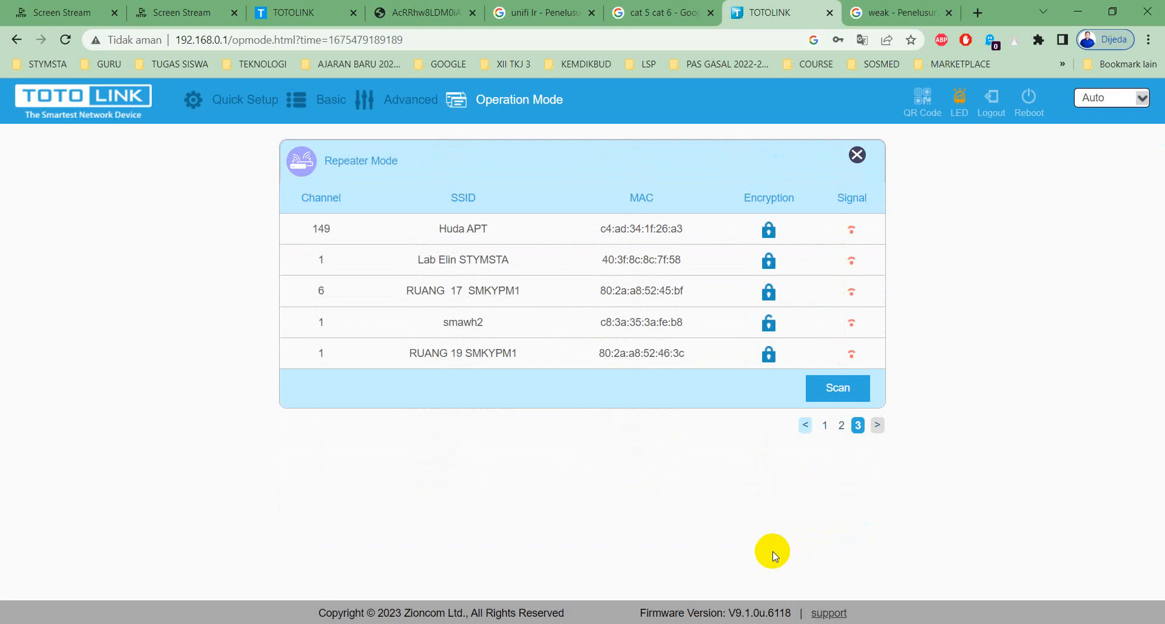
- Rescan again, page through results 1 to 3, then show Windows' available Wi-Fi networks
{"action": "left_click", "coordinate": [816, 395]}
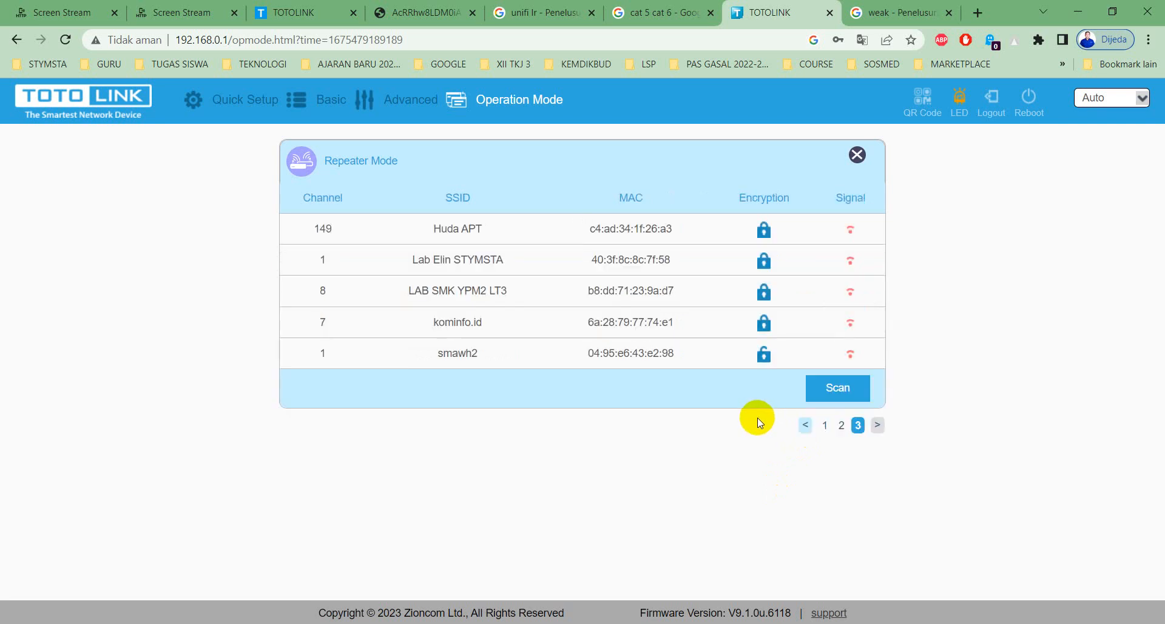
{"action": "left_click", "coordinate": [825, 425]}
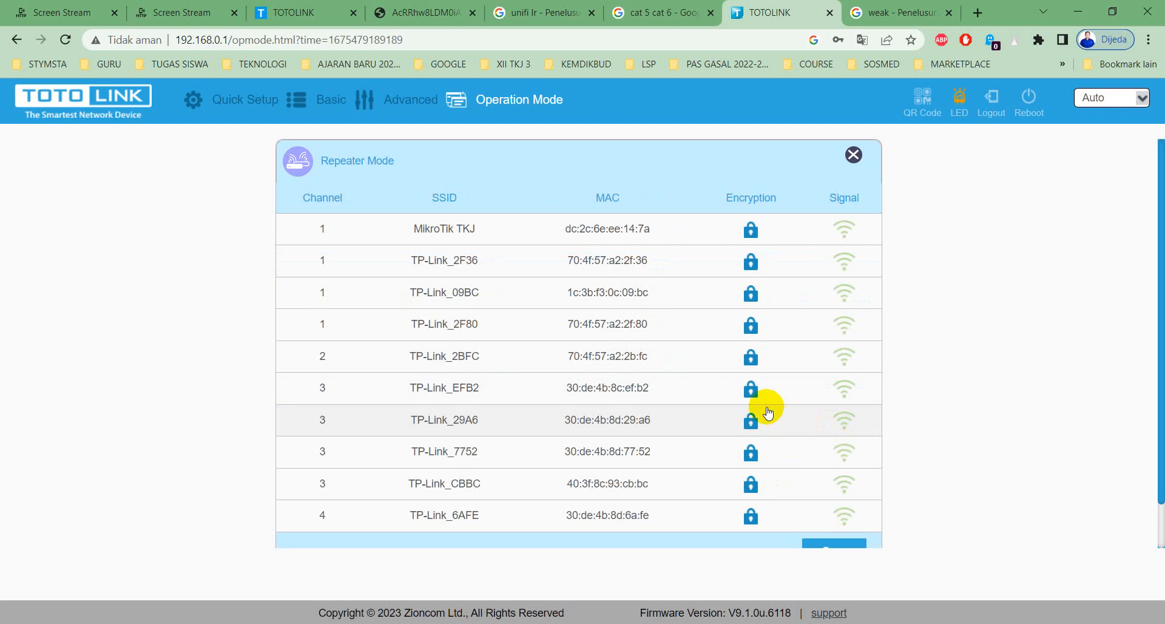
{"action": "scroll", "coordinate": [768, 419], "scroll_direction": "down", "scroll_amount": 2}
{"action": "scroll", "coordinate": [758, 406], "scroll_direction": "up", "scroll_amount": 2}
{"action": "scroll", "coordinate": [836, 441], "scroll_direction": "down", "scroll_amount": 1}
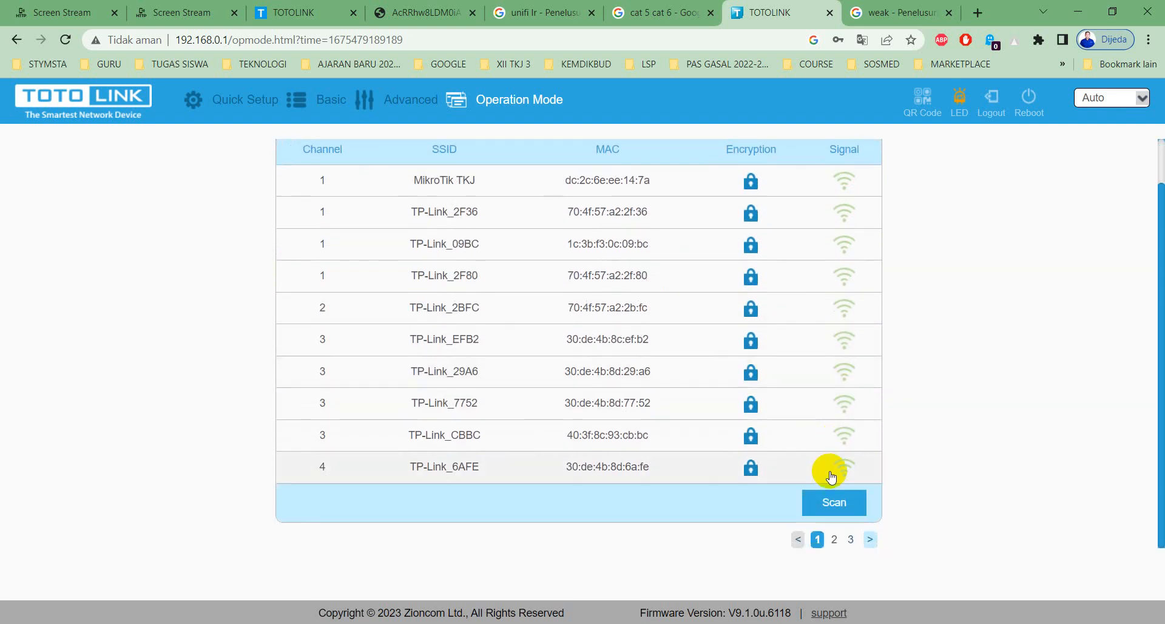
{"action": "left_click", "coordinate": [832, 499]}
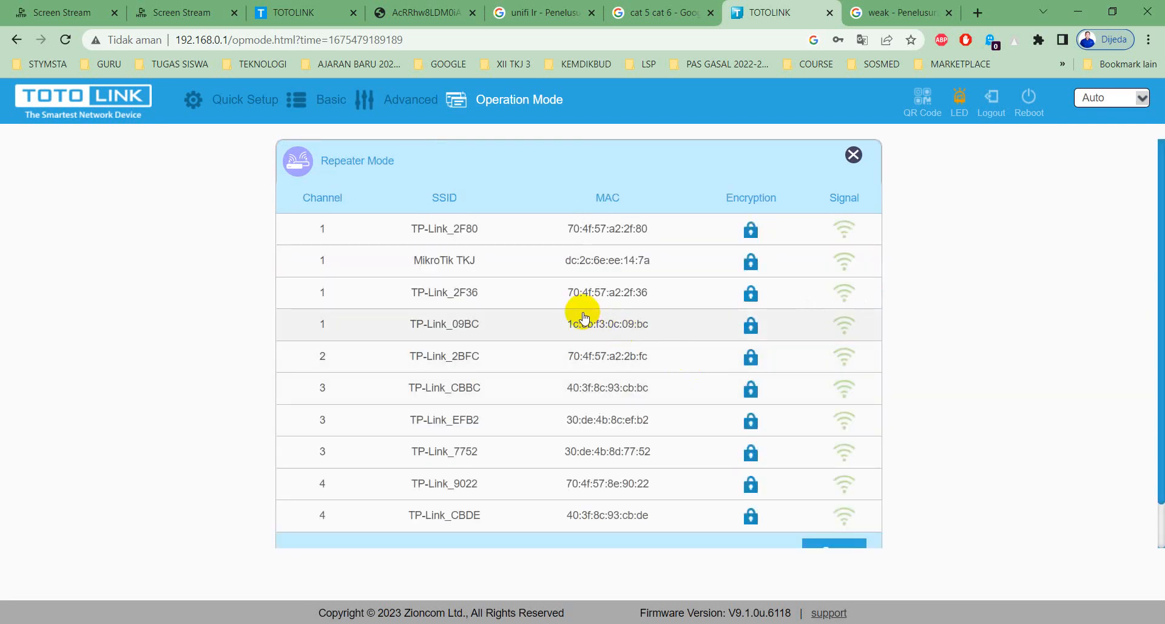
{"action": "scroll", "coordinate": [728, 425], "scroll_direction": "down", "scroll_amount": 1}
{"action": "left_click", "coordinate": [835, 539]}
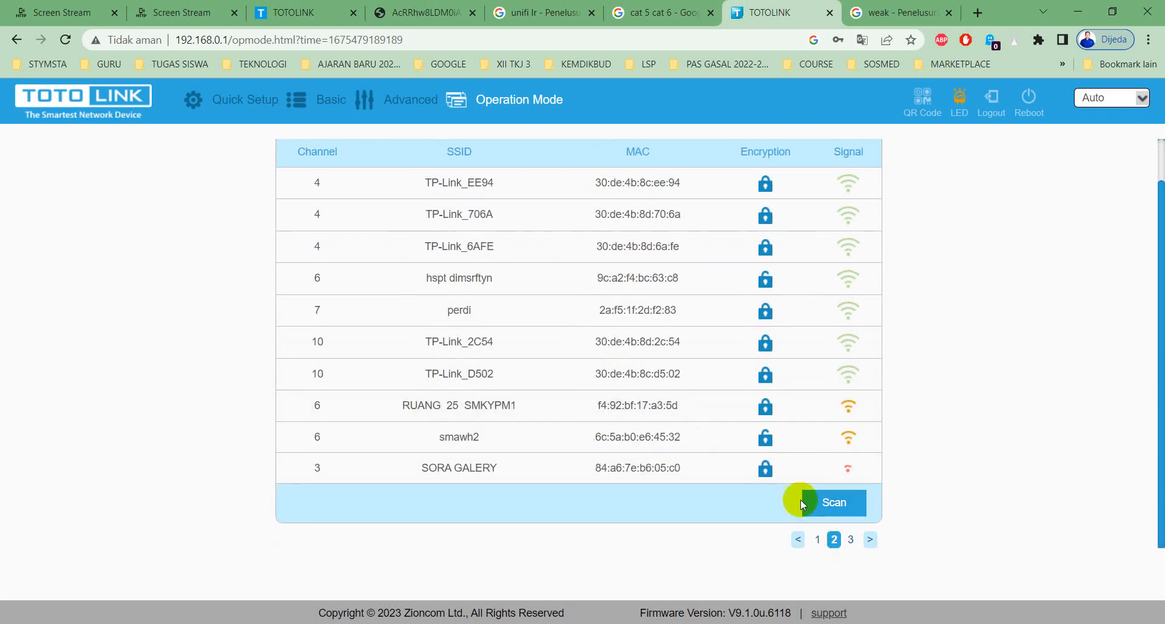
{"action": "left_click", "coordinate": [851, 539]}
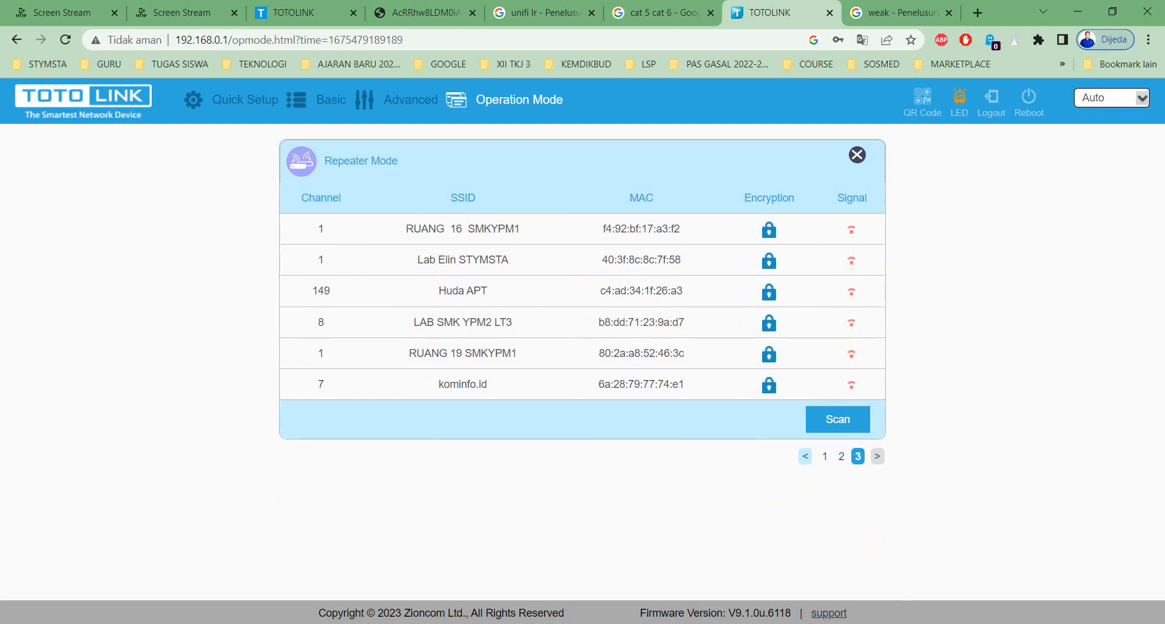
{"action": "left_click", "coordinate": [1019, 623]}
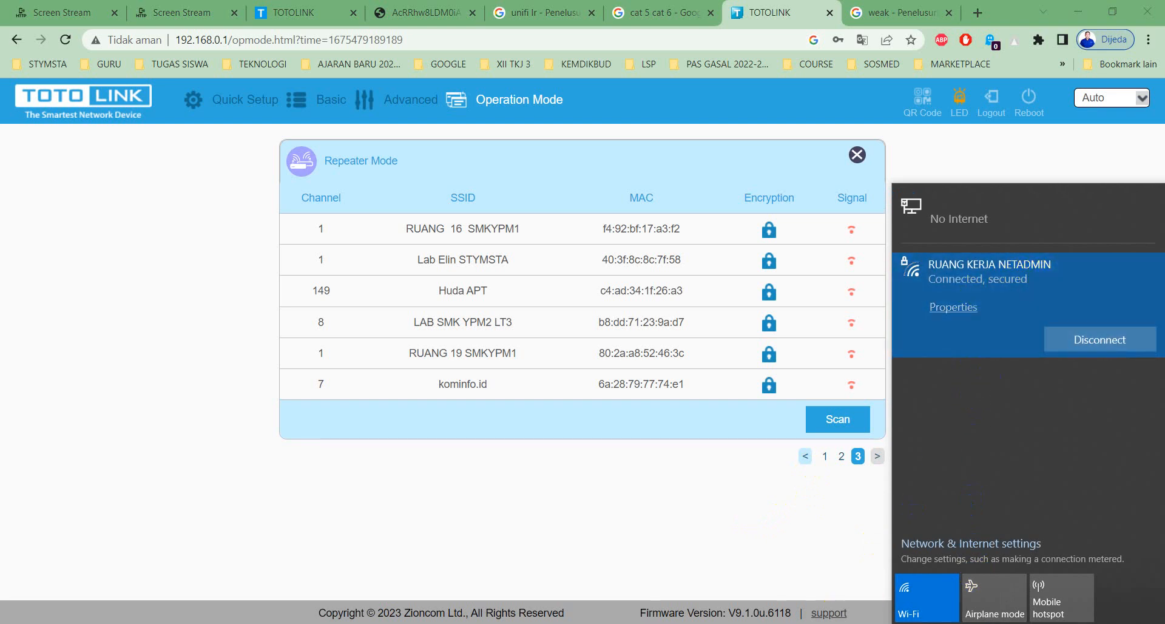
- Review the Wi-Fi adapter's available networks in Network Connections, then close the list and return to Chrome
{"action": "key", "text": "alt+Tab"}
{"action": "right_click", "coordinate": [429, 130]}
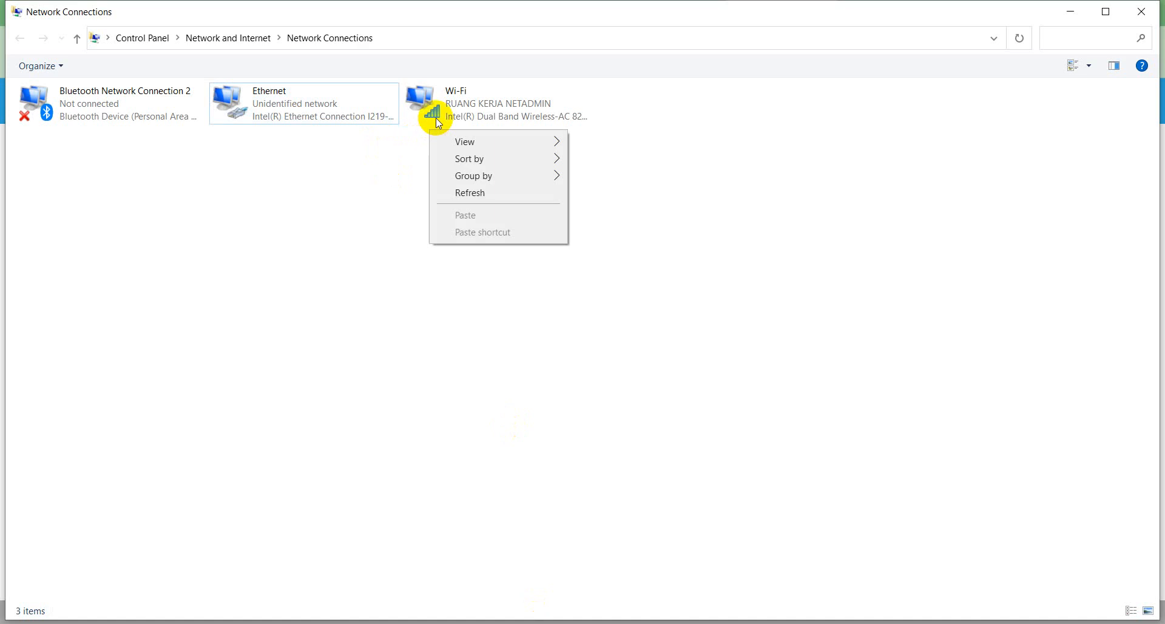
{"action": "right_click", "coordinate": [439, 121]}
{"action": "left_click", "coordinate": [460, 146]}
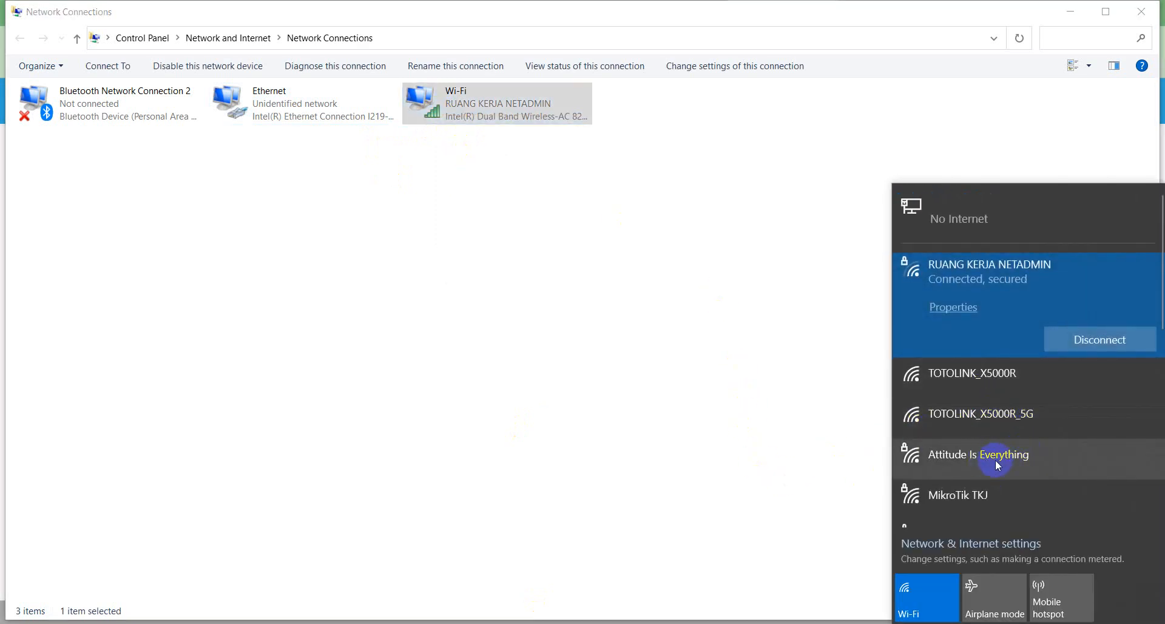
{"action": "scroll", "coordinate": [995, 460], "scroll_direction": "down", "scroll_amount": 2}
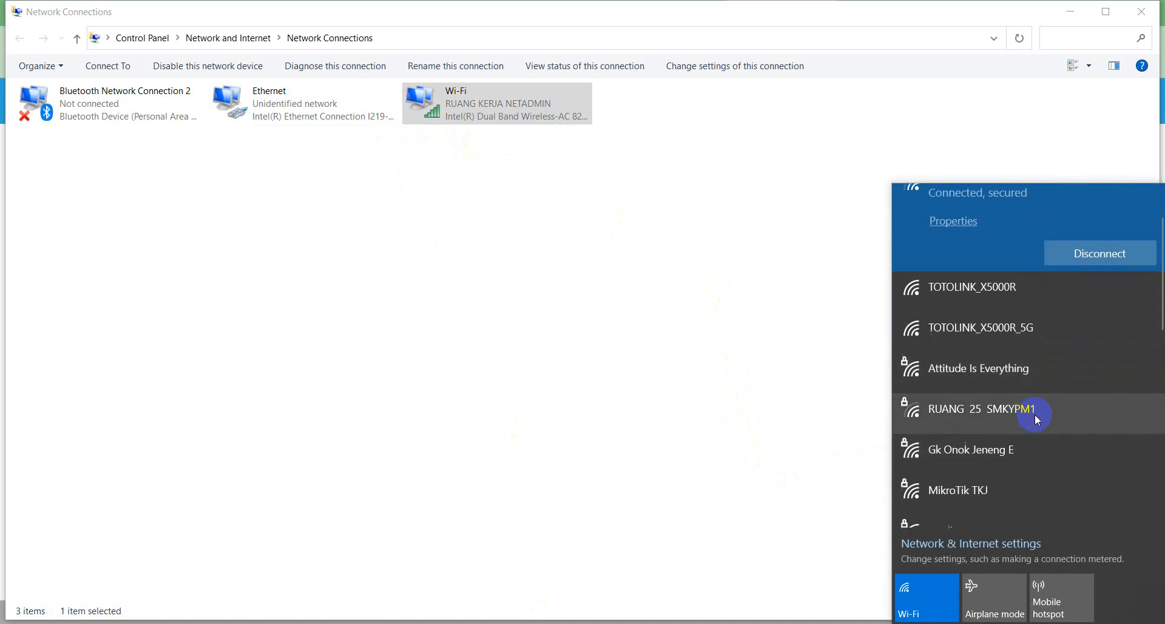
{"action": "scroll", "coordinate": [1035, 414], "scroll_direction": "down", "scroll_amount": 2}
{"action": "scroll", "coordinate": [1035, 424], "scroll_direction": "up", "scroll_amount": 4}
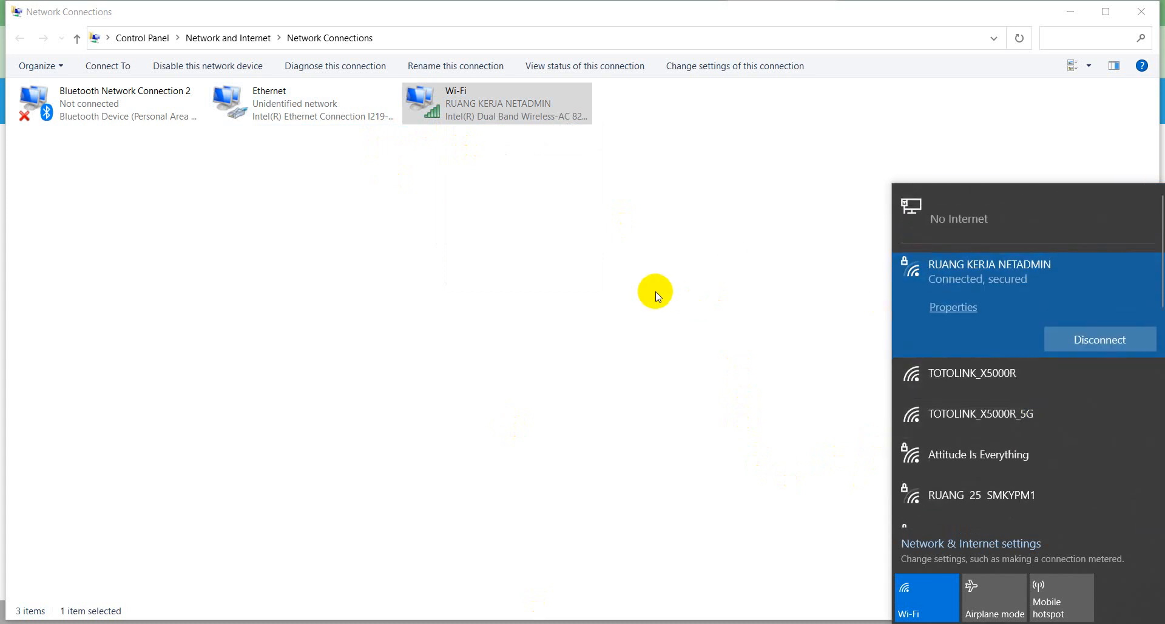
{"action": "left_click", "coordinate": [580, 220]}
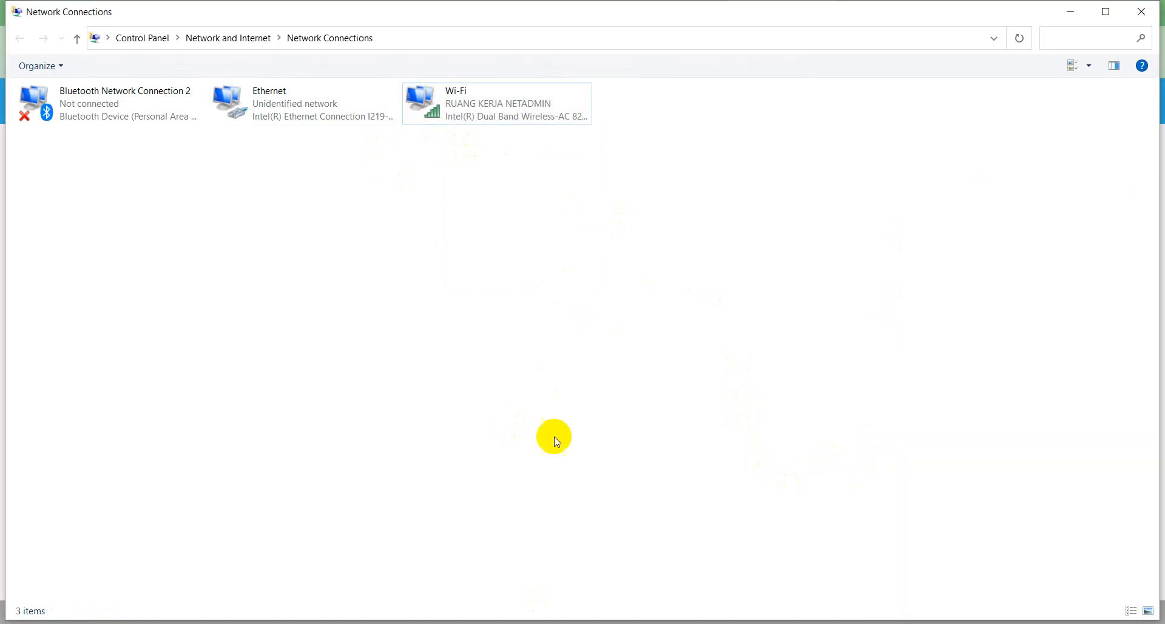
{"action": "left_click", "coordinate": [149, 623]}
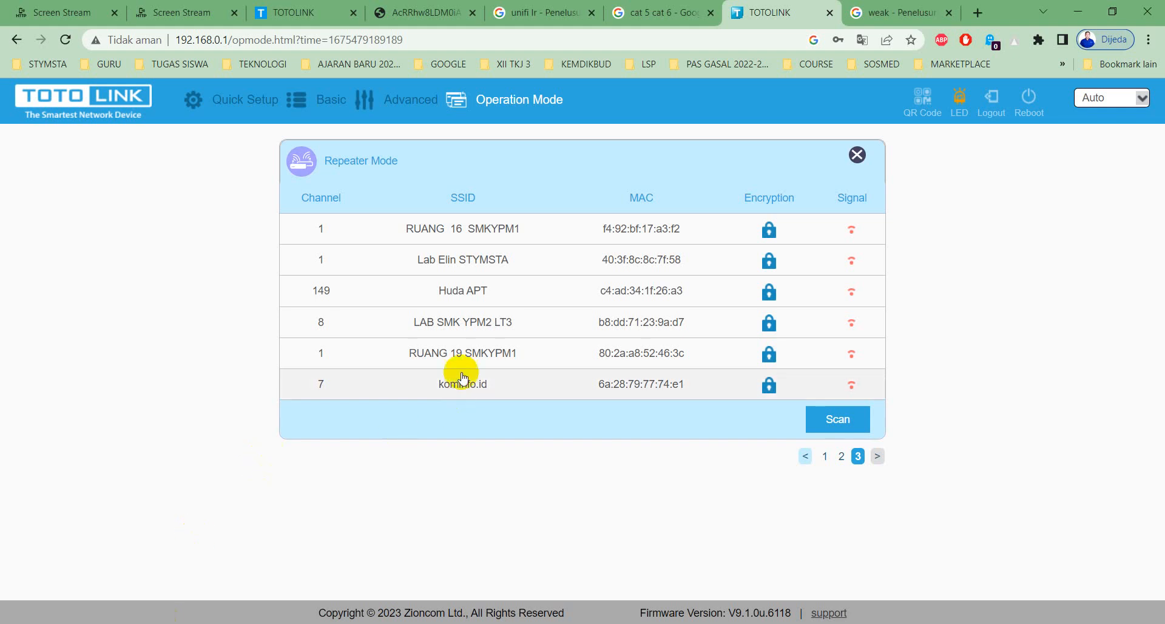
- Browse the Repeater scan results to page 2 and back to page 1
{"action": "left_click", "coordinate": [841, 456]}
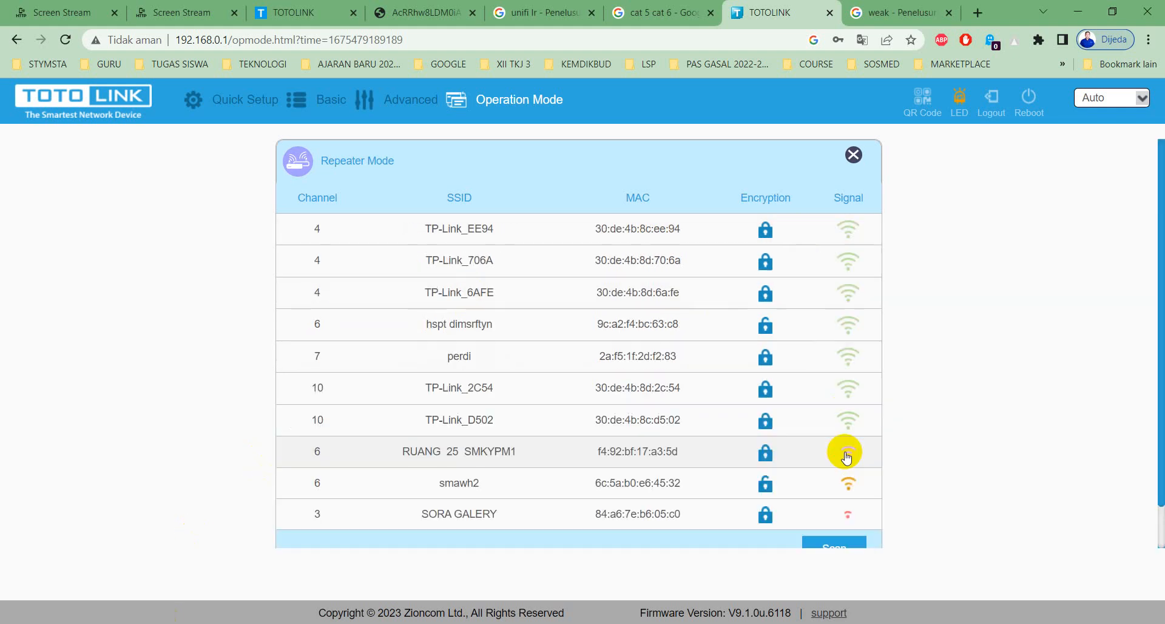
{"action": "scroll", "coordinate": [582, 377], "scroll_direction": "down", "scroll_amount": 1}
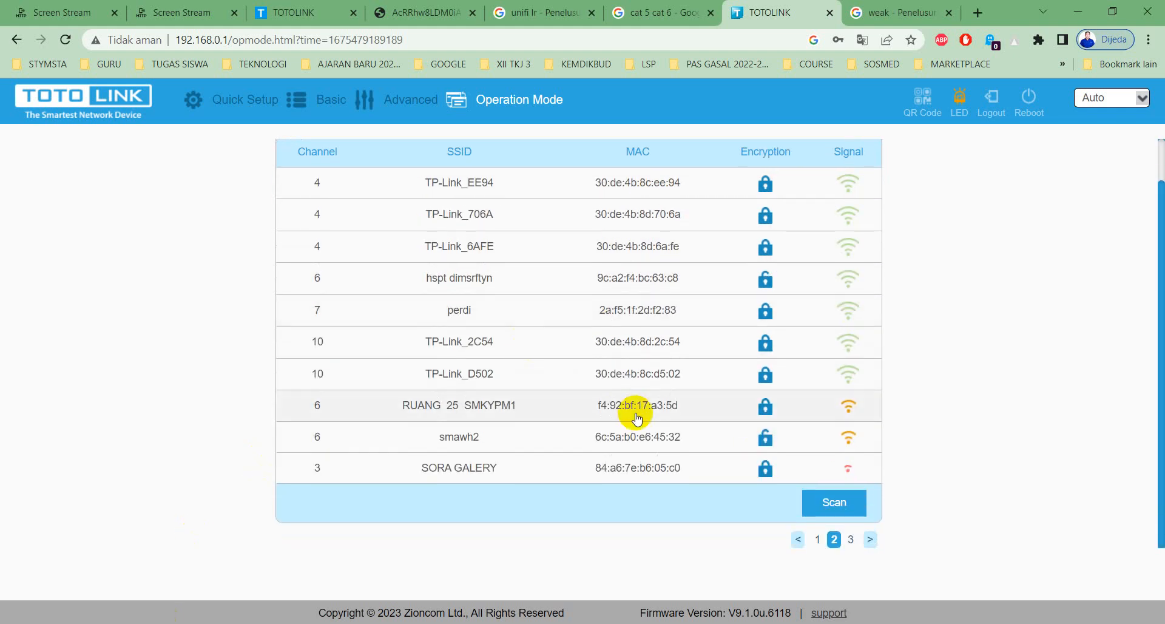
{"action": "left_click", "coordinate": [818, 537]}
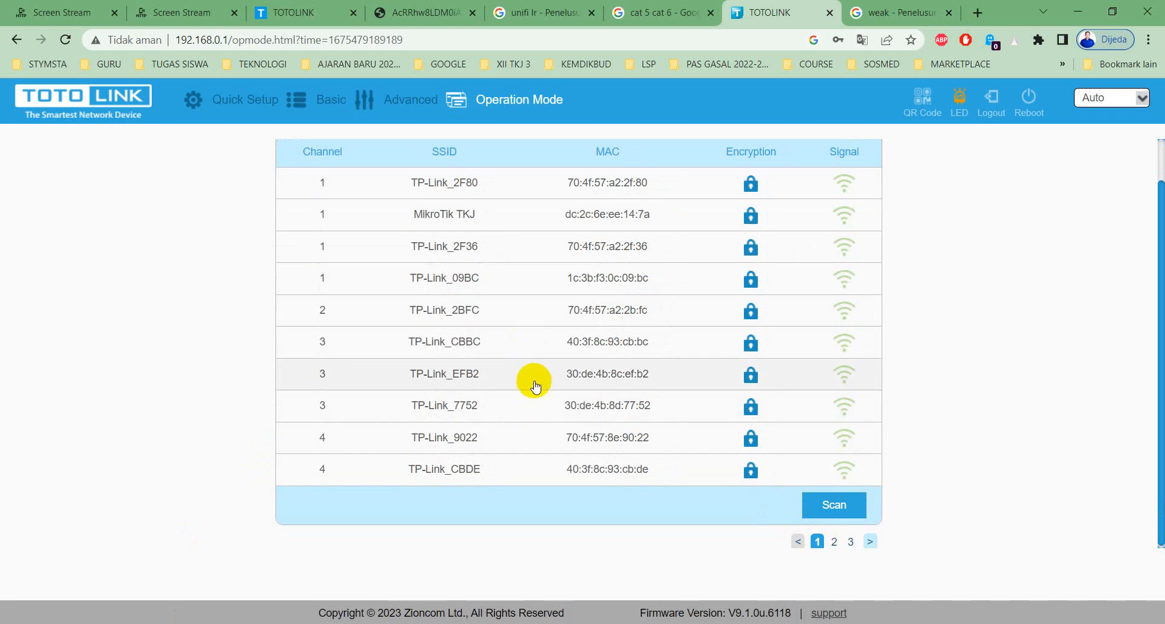
- Log back into Advanced settings with the admin password and open Basic Wireless settings
{"action": "left_click", "coordinate": [404, 106]}
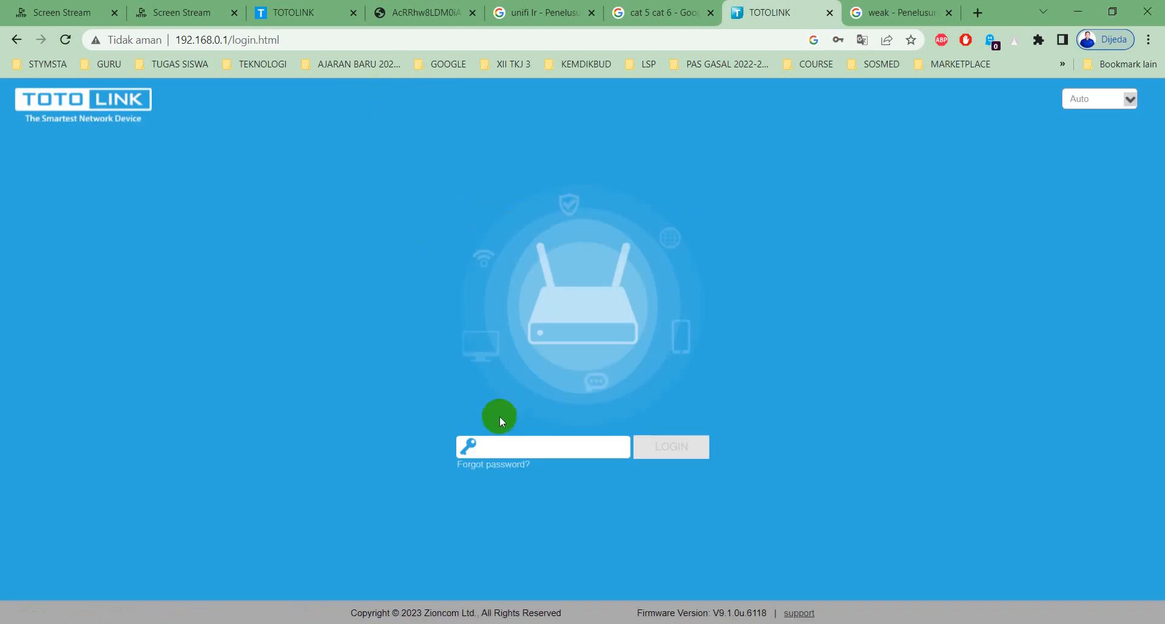
{"action": "left_click", "coordinate": [508, 445]}
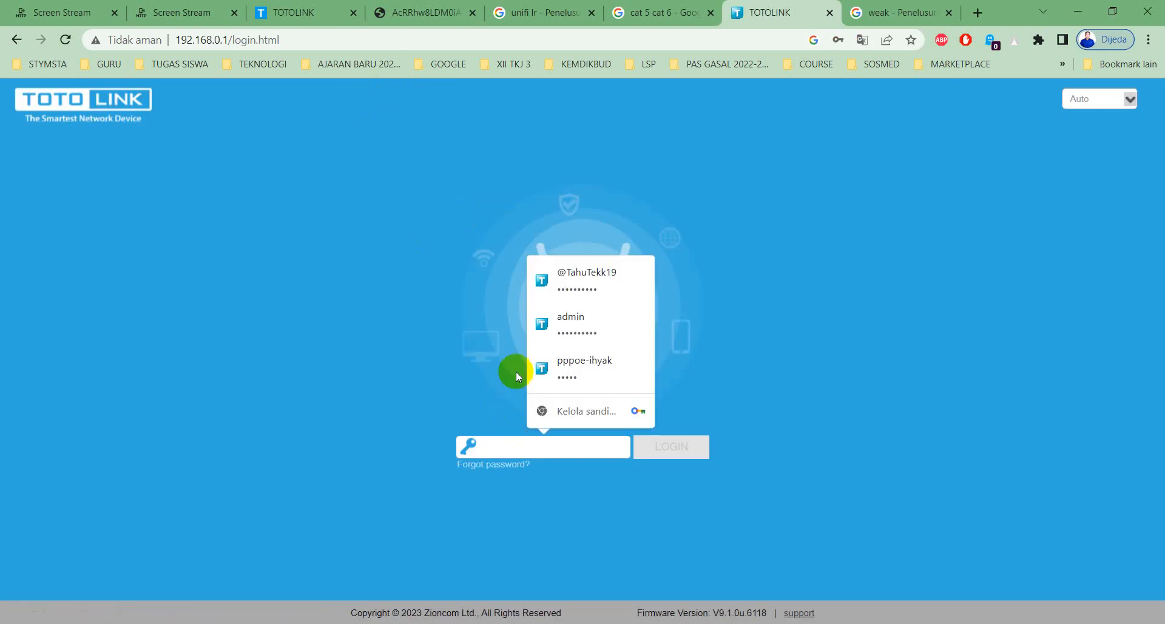
{"action": "type", "text": "•••••••"}
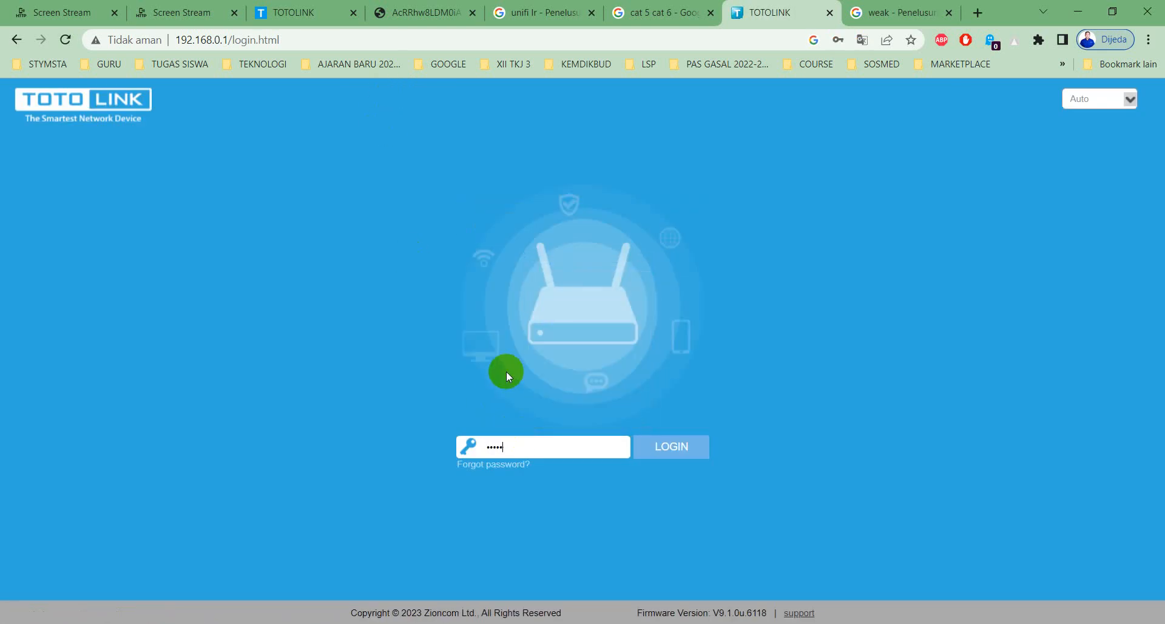
{"action": "type", "text": "•••"}
{"action": "key", "text": "Return"}
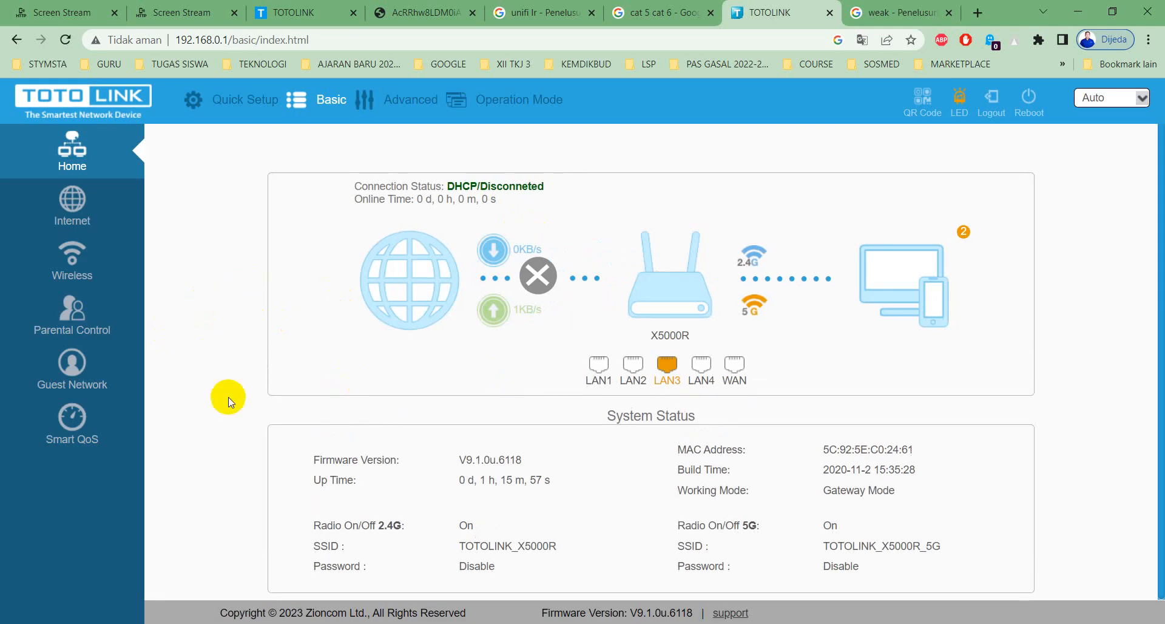
{"action": "left_click", "coordinate": [89, 261]}
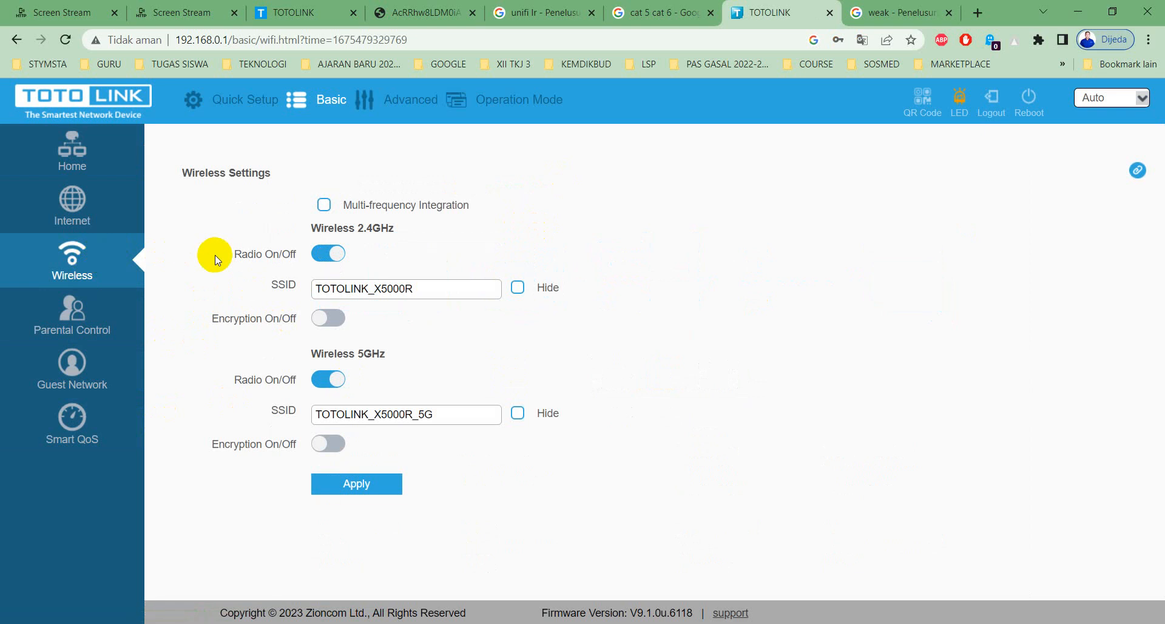
- Enable and apply Multi-frequency Integration under SSID TOTOLINK_X5000R, then go to Operation Mode
{"action": "left_click", "coordinate": [326, 206]}
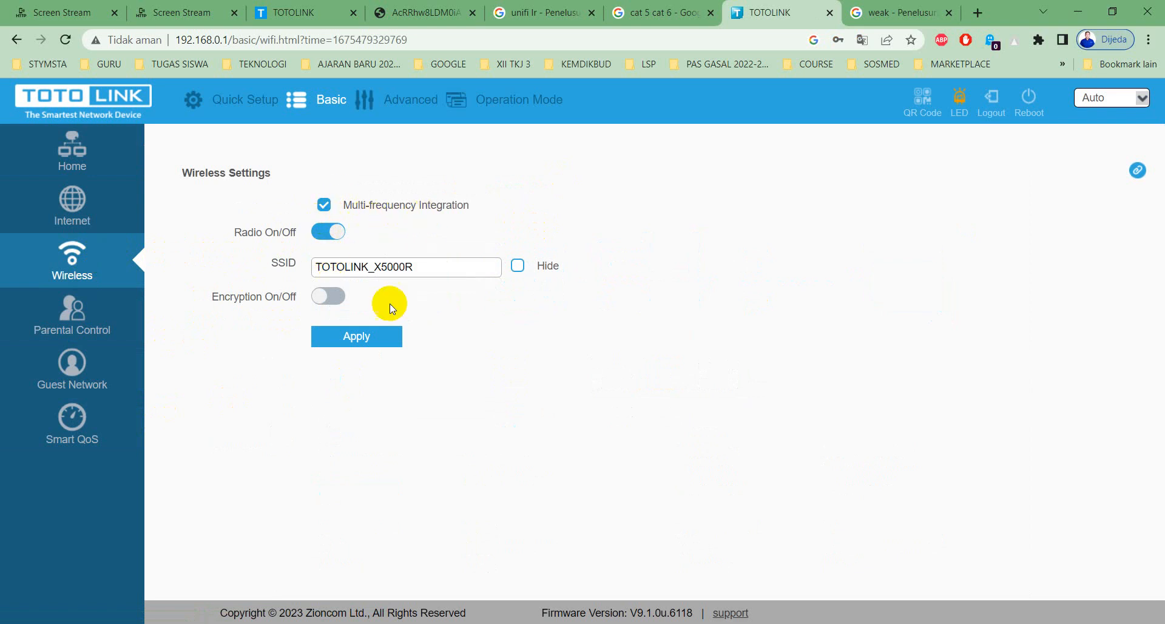
{"action": "left_click", "coordinate": [378, 333]}
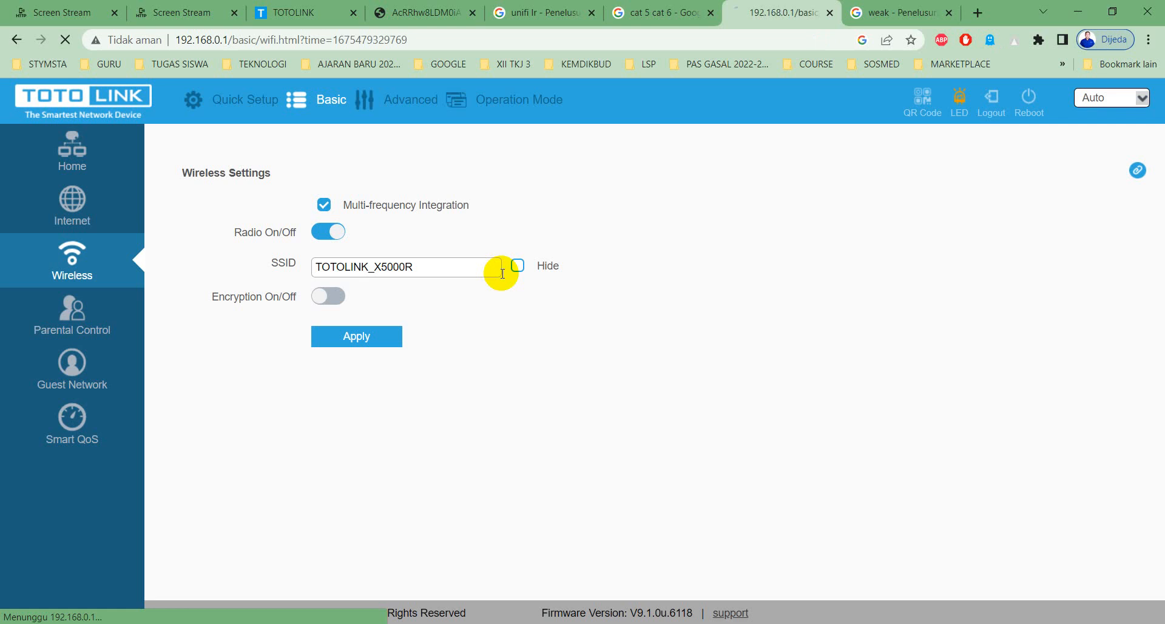
{"action": "left_click", "coordinate": [478, 109]}
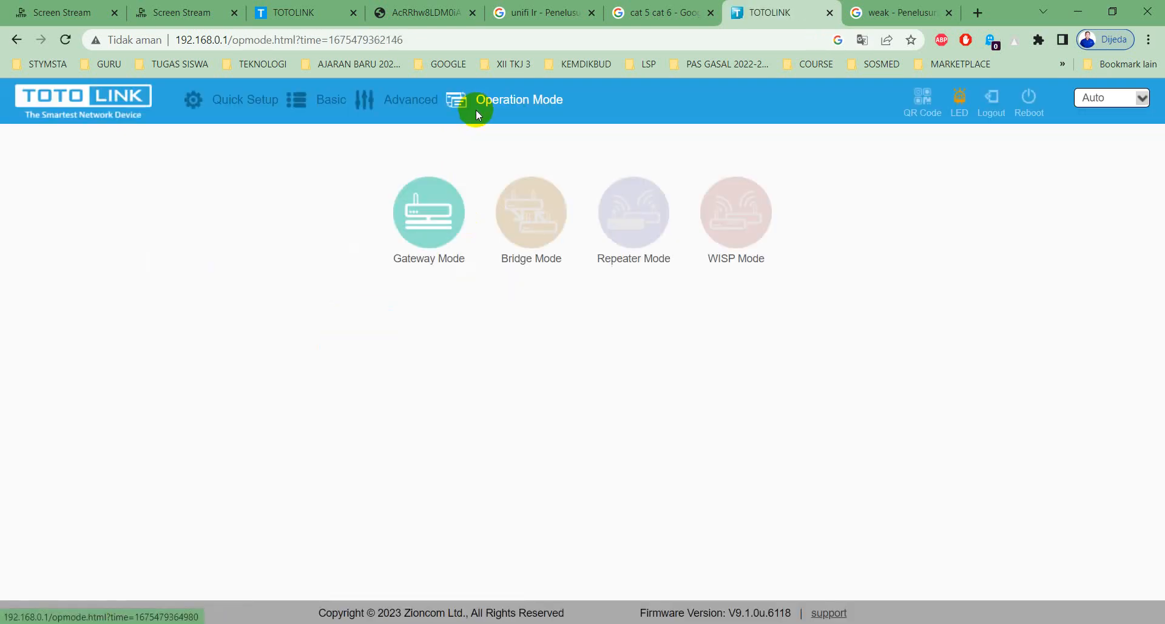
- Run a Repeater Mode scan and flip through result pages 2 and 3, then back
{"action": "left_click", "coordinate": [610, 213]}
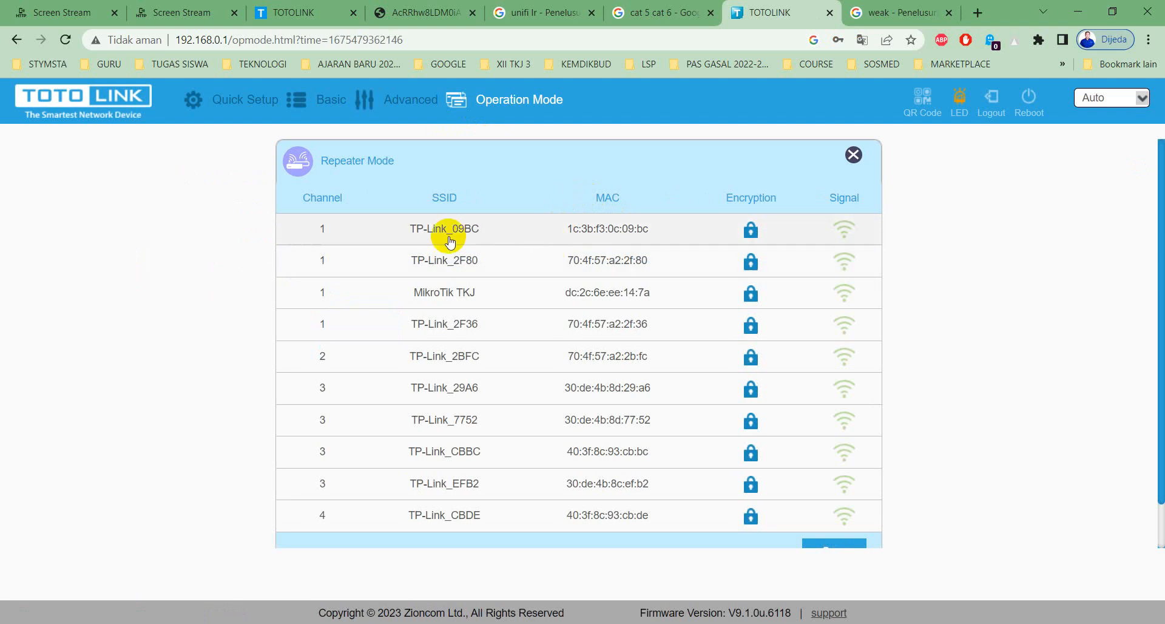
{"action": "scroll", "coordinate": [448, 339], "scroll_direction": "down", "scroll_amount": 1}
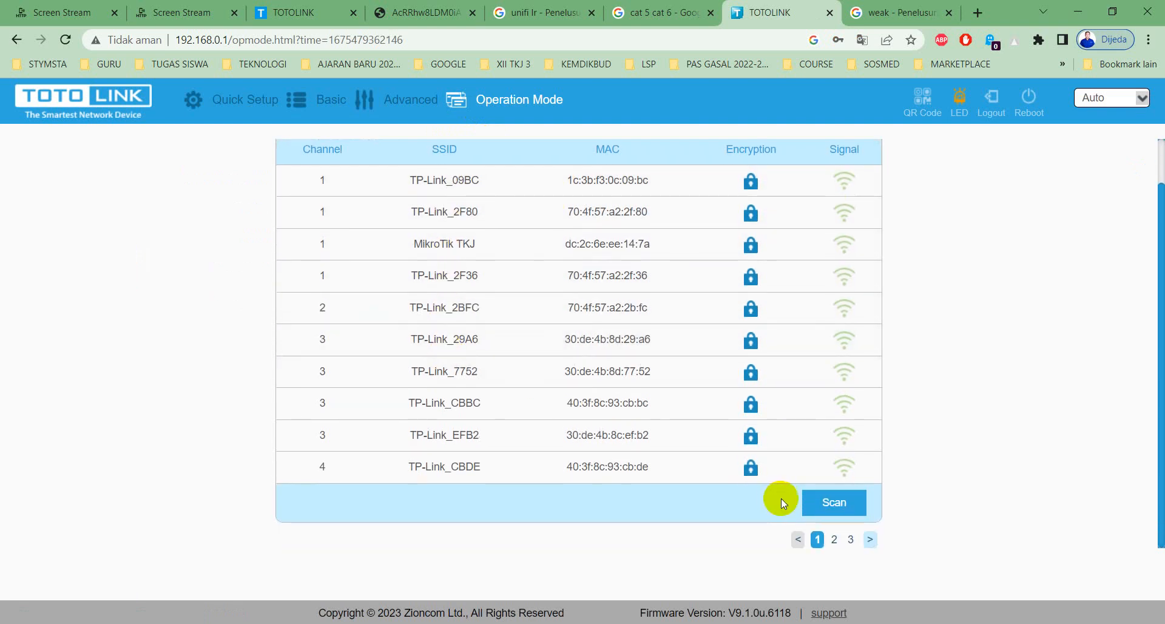
{"action": "left_click", "coordinate": [833, 542]}
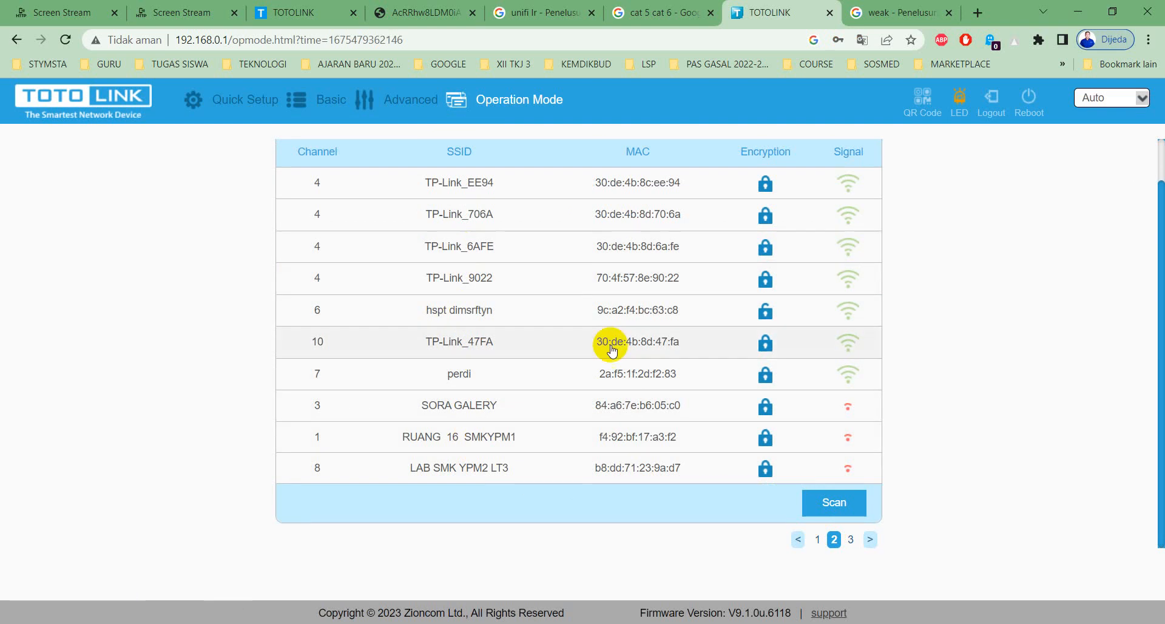
{"action": "left_click", "coordinate": [850, 540]}
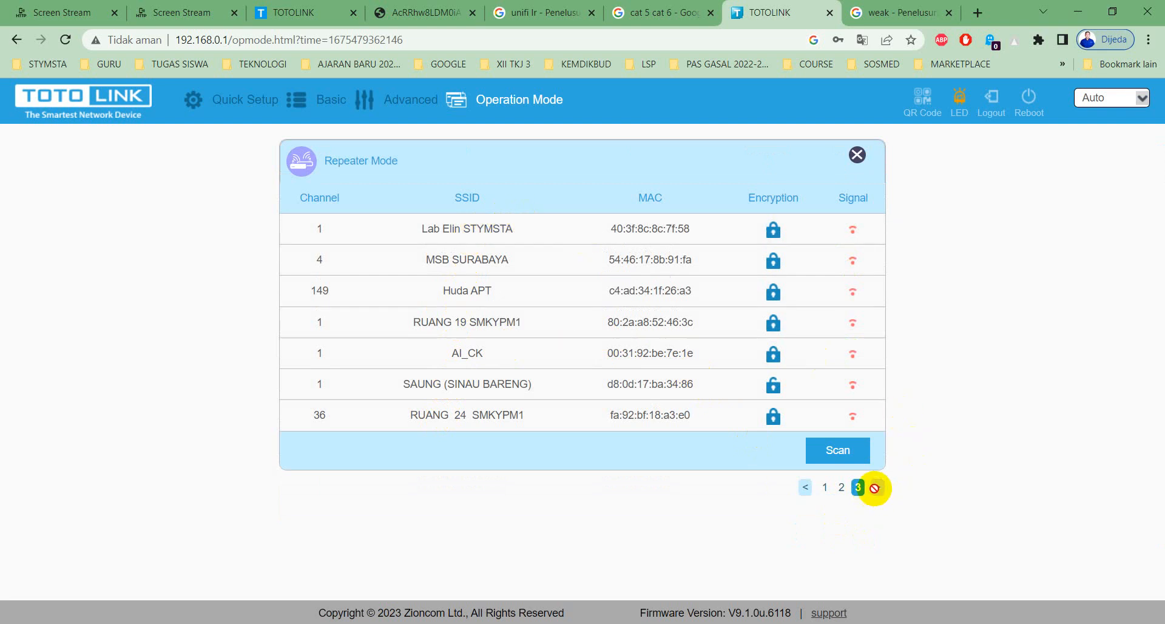
{"action": "left_click", "coordinate": [805, 487]}
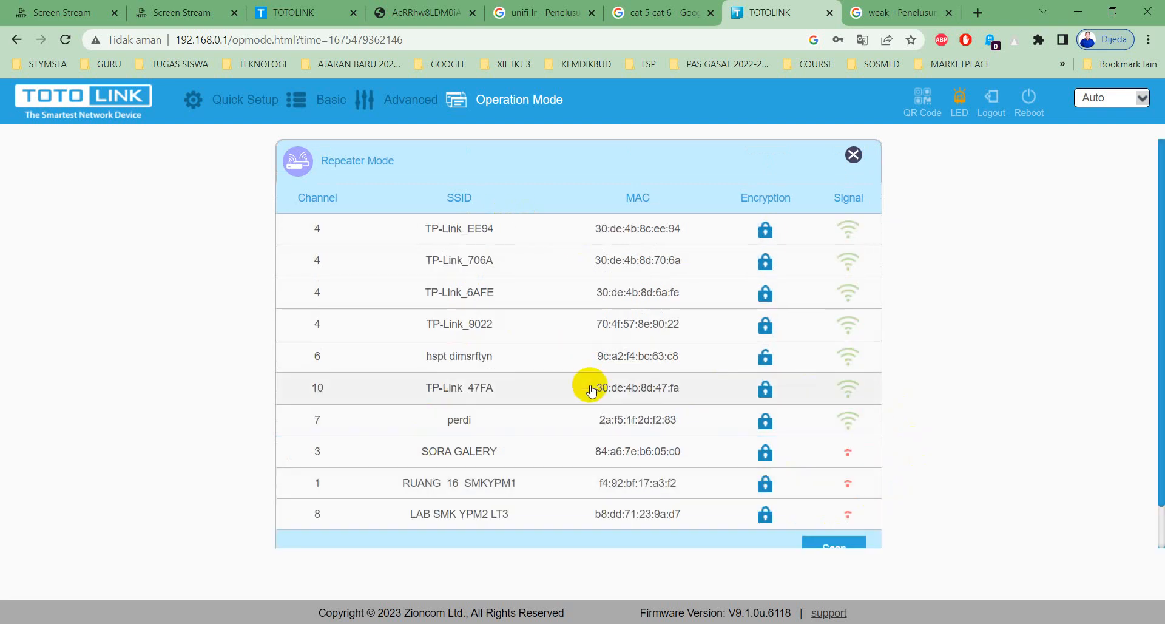
{"action": "scroll", "coordinate": [592, 392], "scroll_direction": "down", "scroll_amount": 2}
{"action": "scroll", "coordinate": [589, 389], "scroll_direction": "up", "scroll_amount": 2}
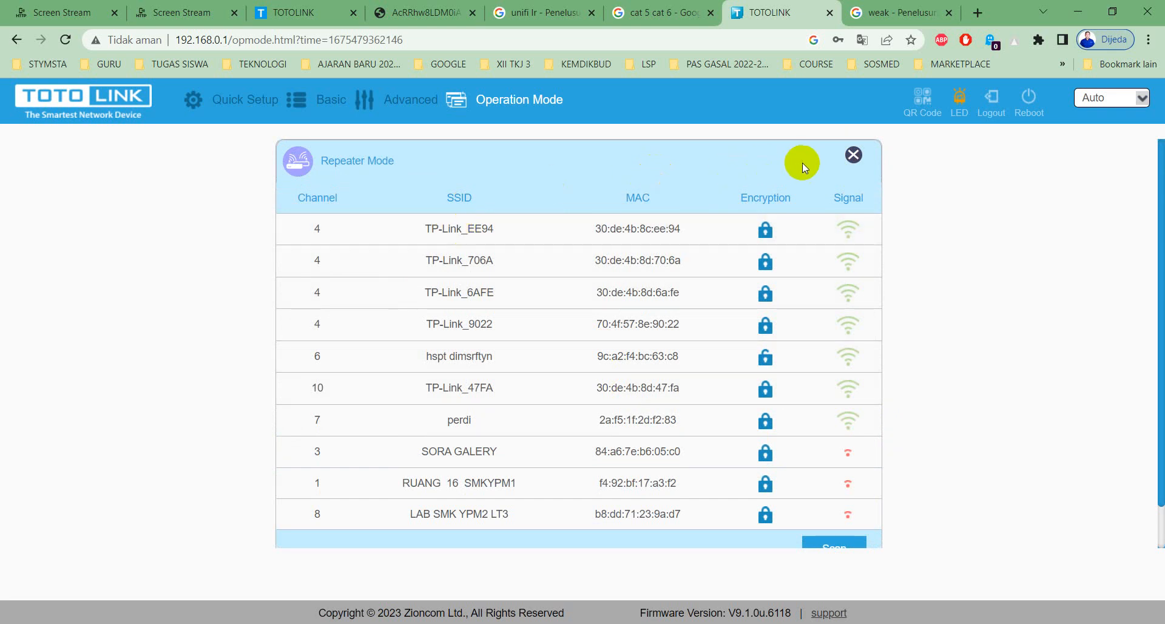
- Close the Repeater list, then start switching to Bridge Mode and cancel it
{"action": "left_click", "coordinate": [853, 155]}
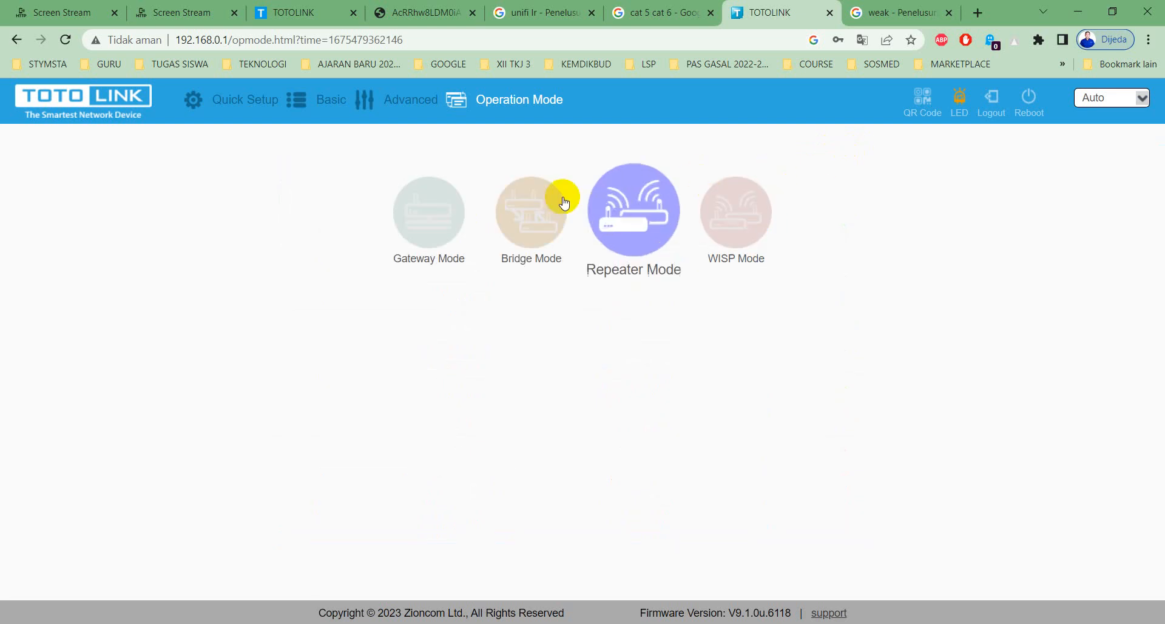
{"action": "left_click", "coordinate": [503, 207]}
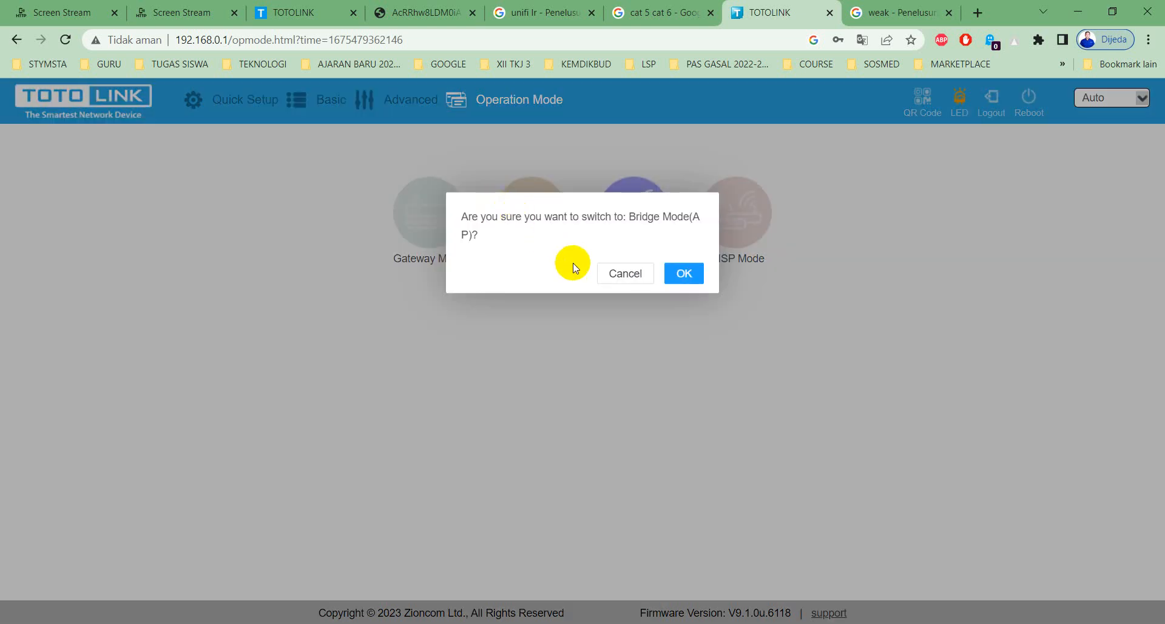
{"action": "left_click", "coordinate": [606, 276]}
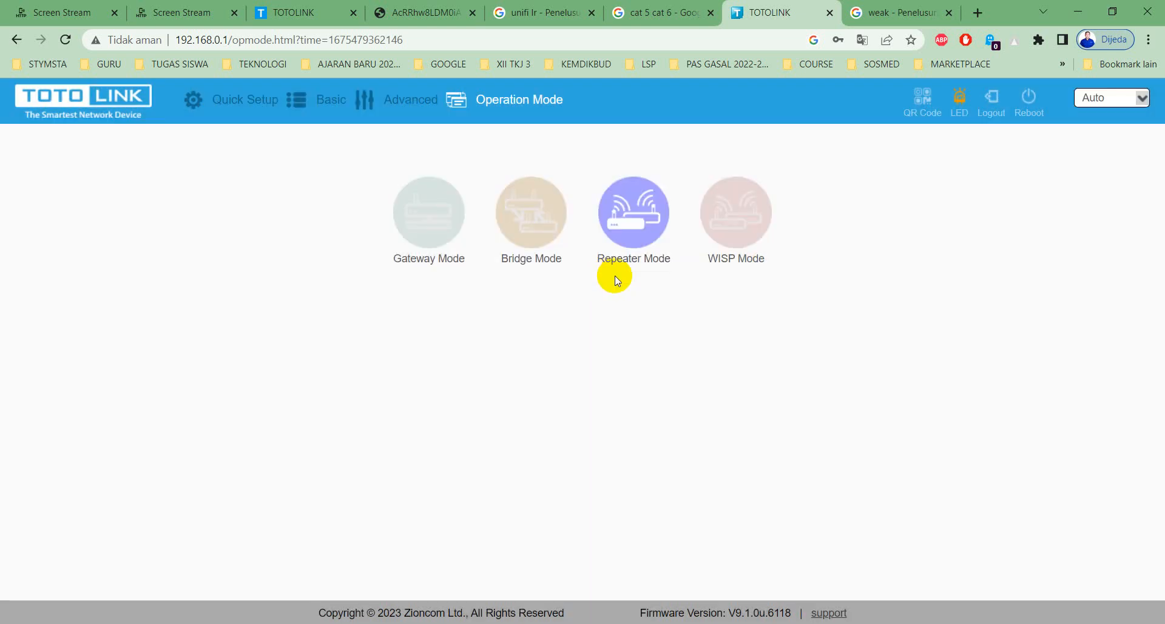
- Review WISP Mode scan pages 1 to 3, close it, and return to Advanced settings
{"action": "left_click", "coordinate": [716, 220]}
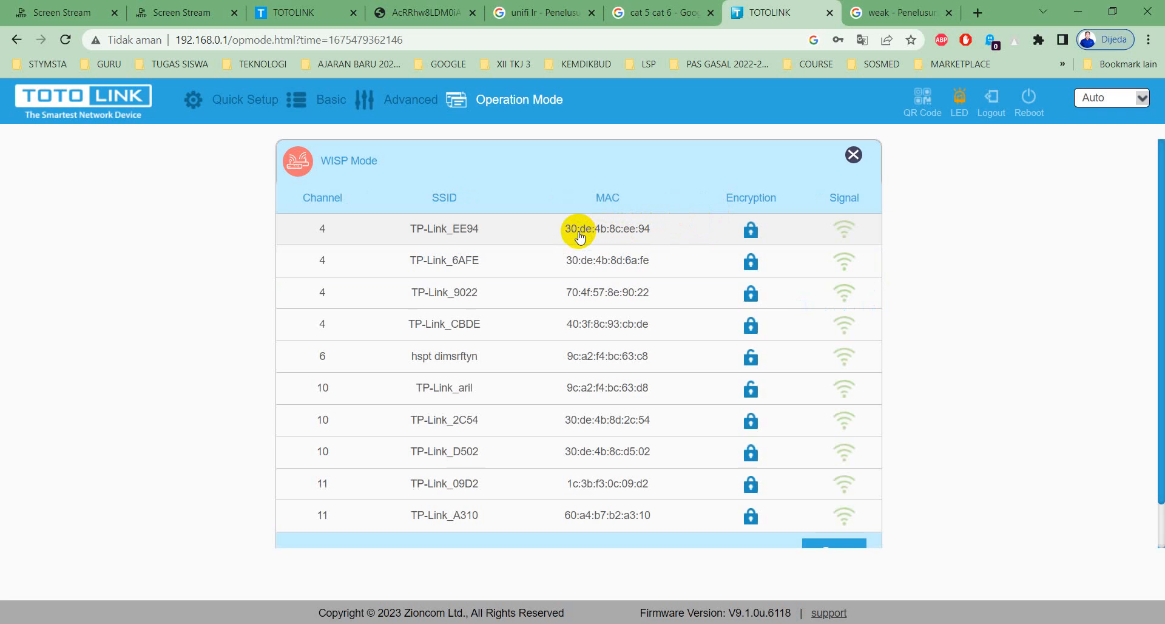
{"action": "scroll", "coordinate": [583, 254], "scroll_direction": "down", "scroll_amount": 1}
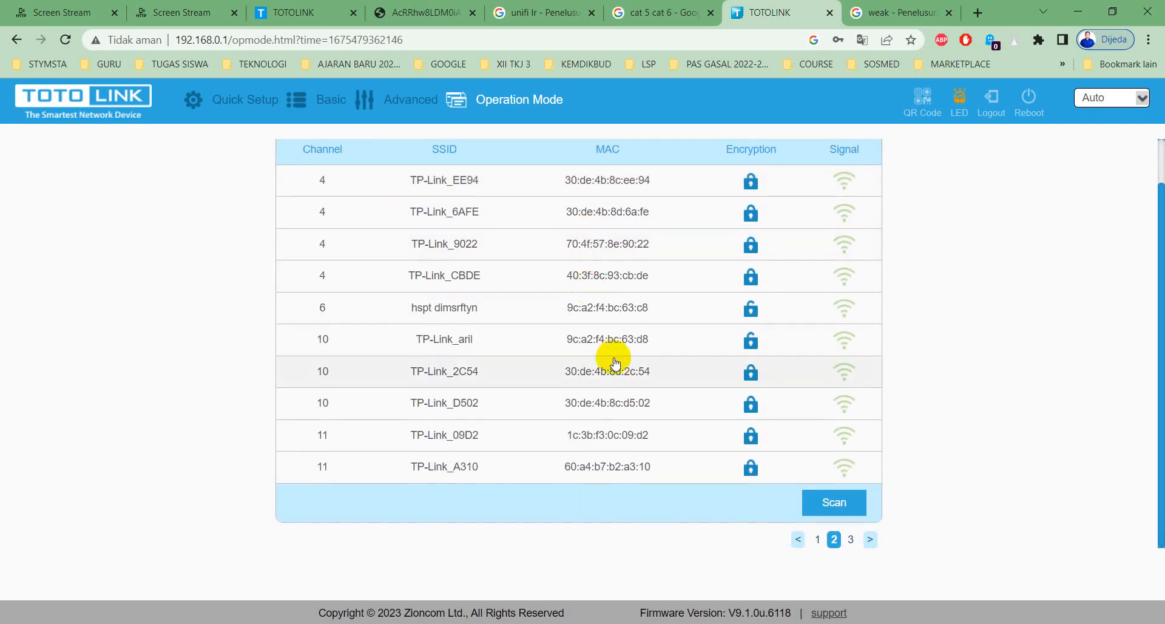
{"action": "left_click", "coordinate": [817, 538]}
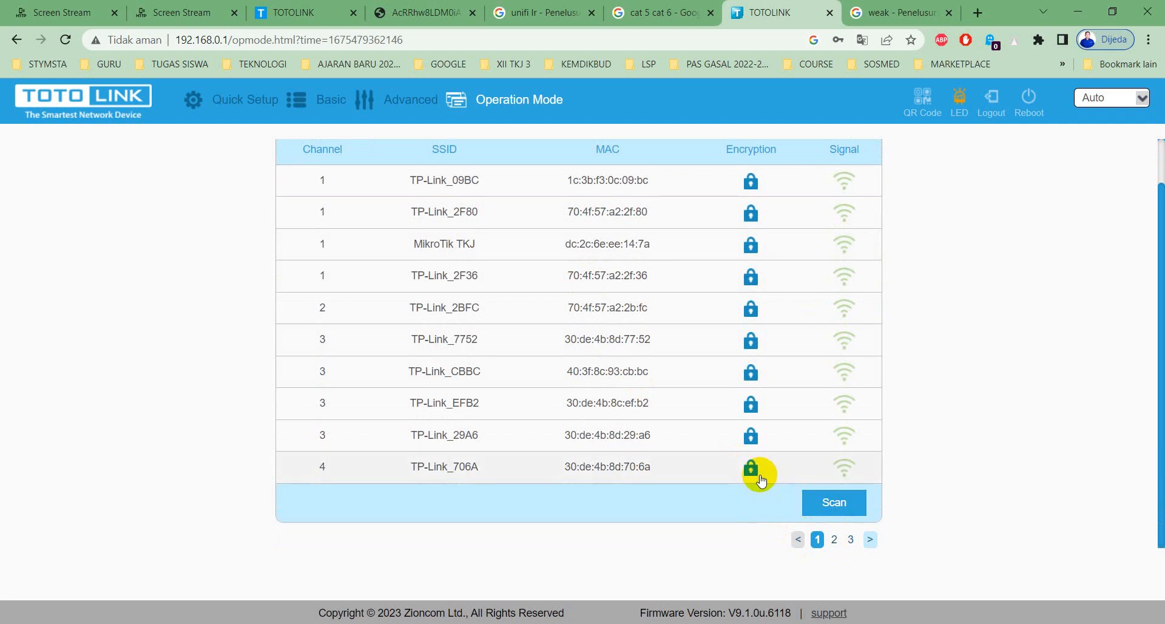
{"action": "left_click", "coordinate": [851, 539]}
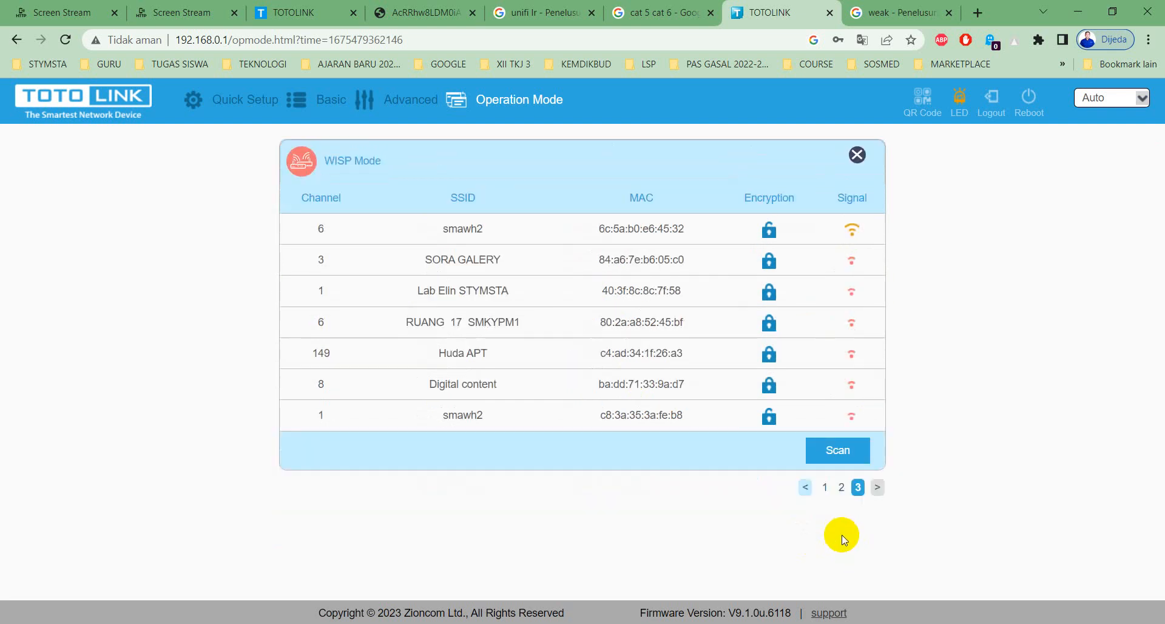
{"action": "left_click", "coordinate": [842, 486]}
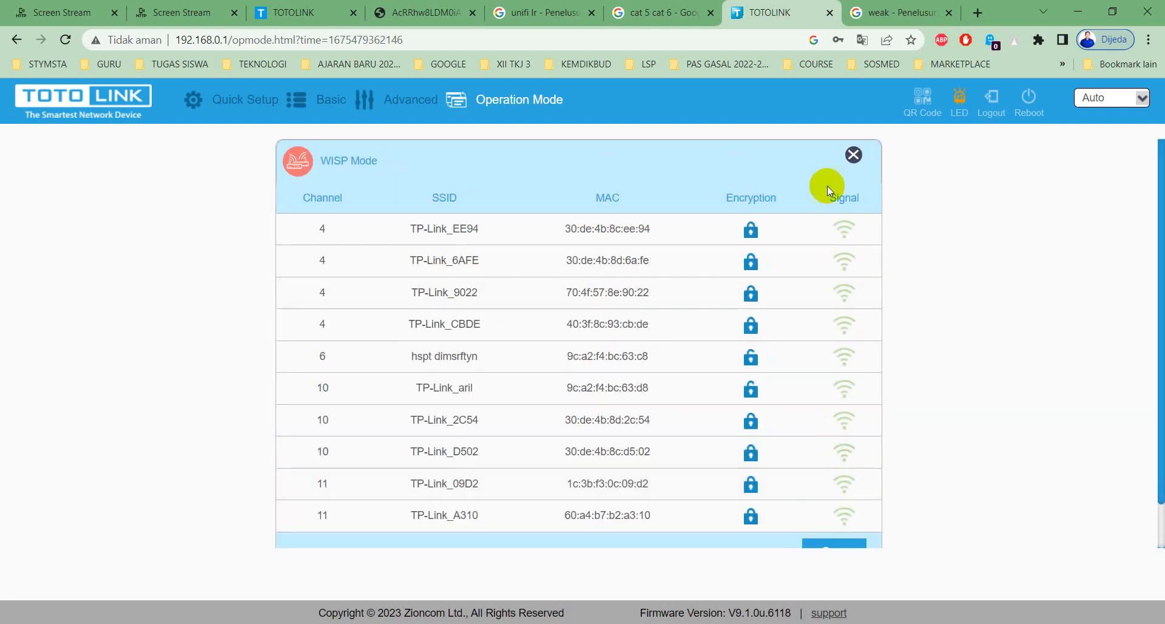
{"action": "left_click", "coordinate": [853, 154]}
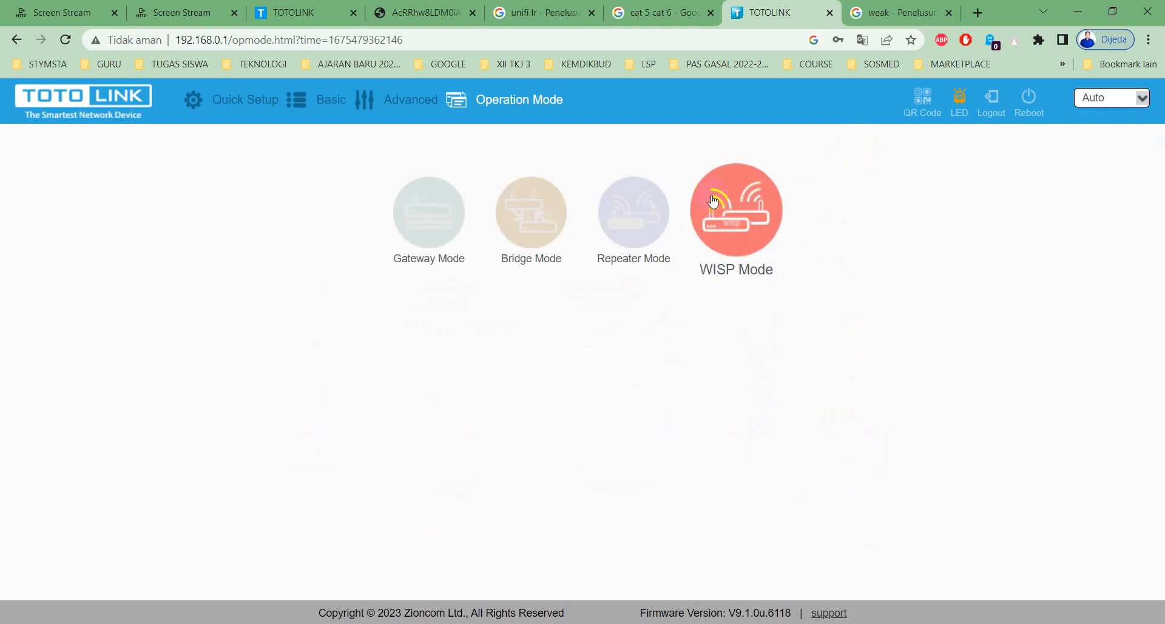
{"action": "left_click", "coordinate": [403, 97]}
{"action": "left_click", "coordinate": [325, 105]}
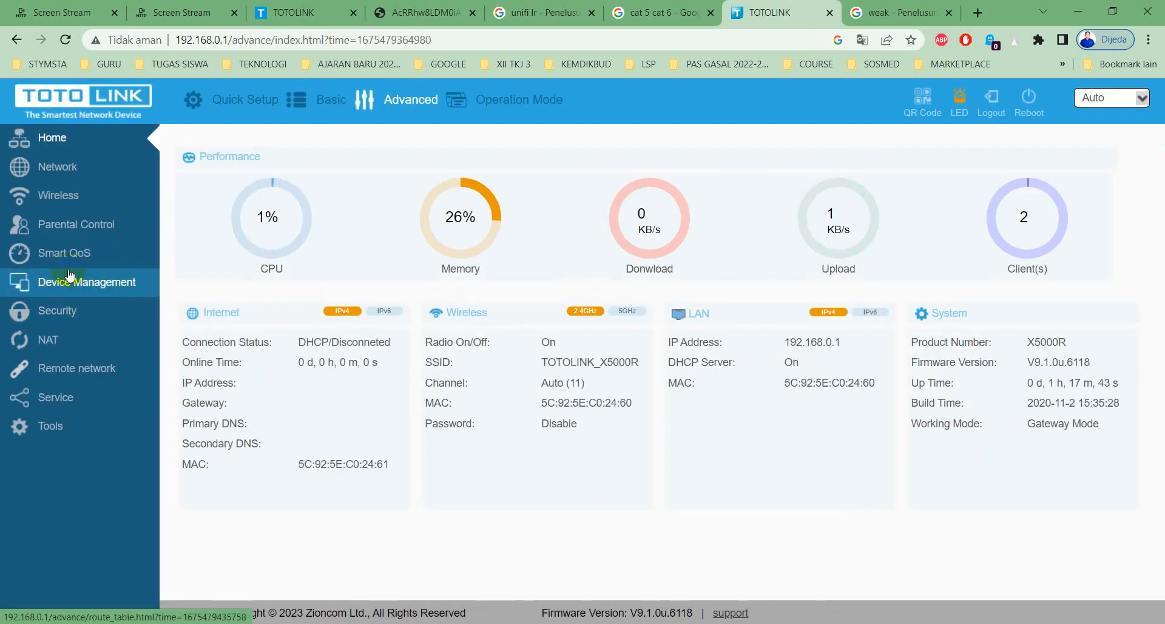
- Run WAN Auto Detect in Network settings and dismiss the disconnected alert
{"action": "left_click", "coordinate": [59, 203]}
{"action": "left_click", "coordinate": [61, 168]}
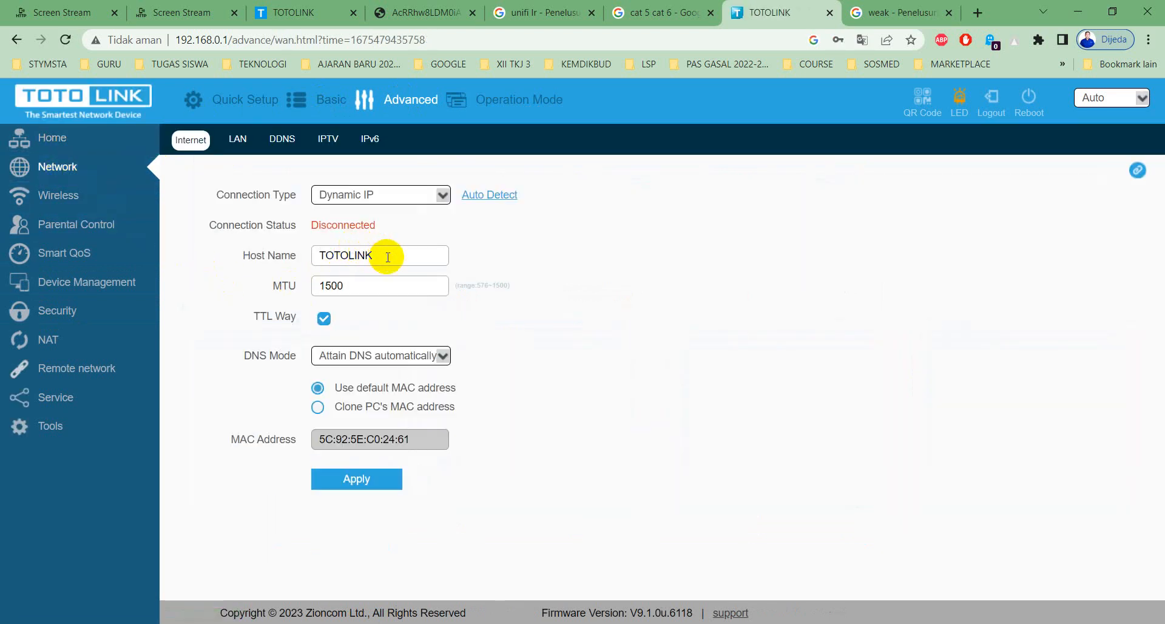
{"action": "left_click", "coordinate": [476, 195]}
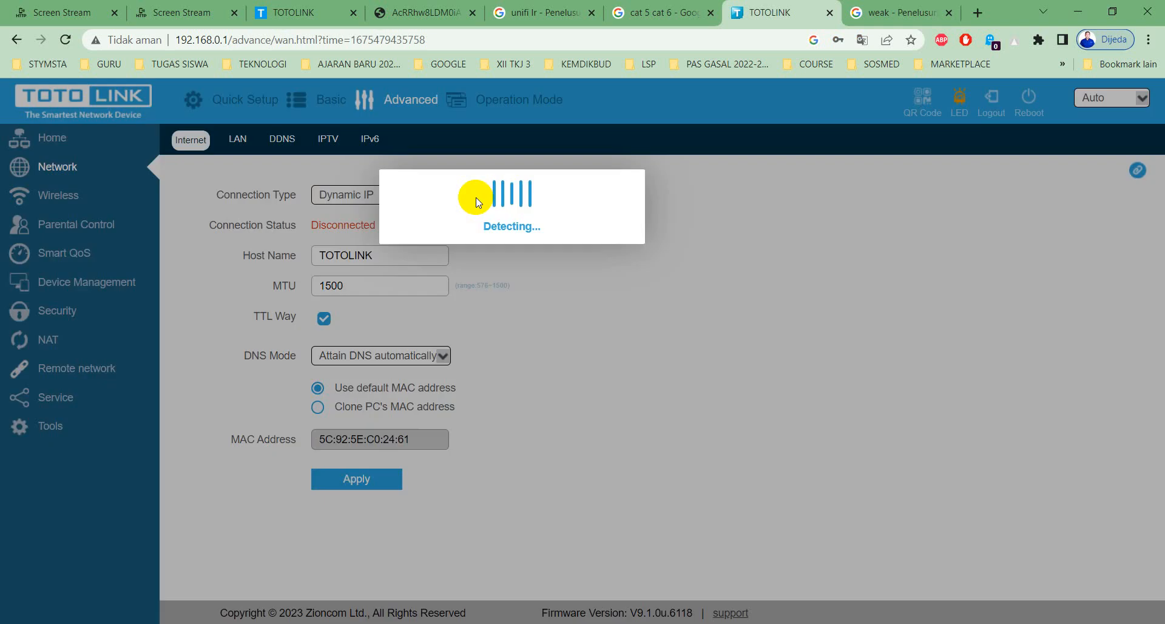
{"action": "left_click", "coordinate": [680, 269]}
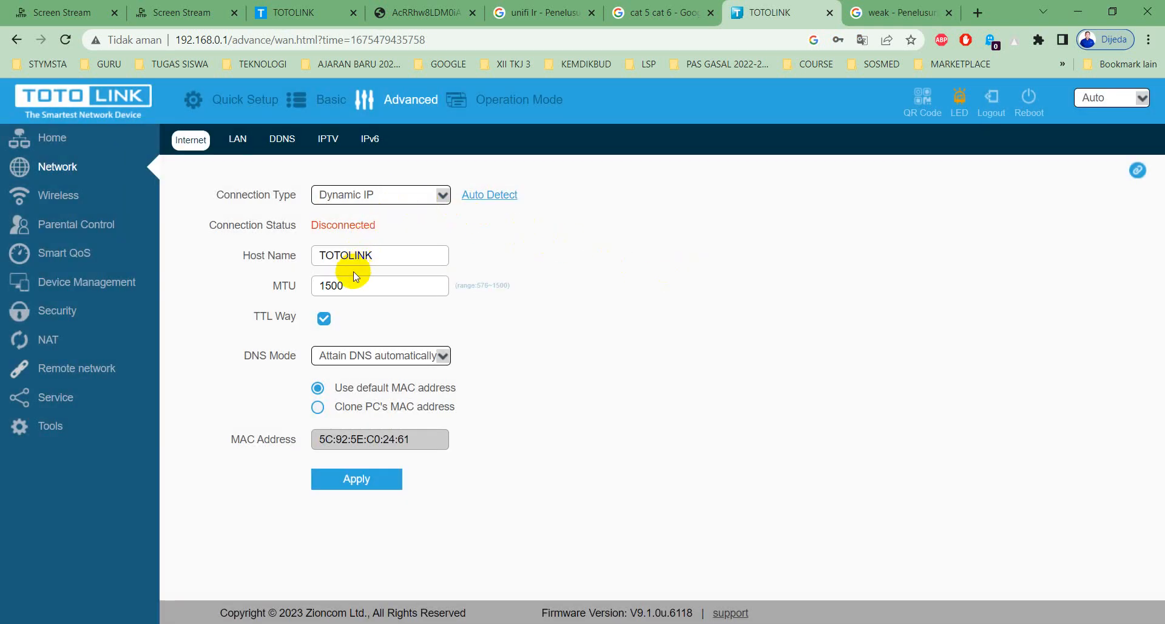
- View the 2.4GHz Basic wireless settings for open SSID TOTOLINK_X5000R, then switch to Network Connections
{"action": "left_click", "coordinate": [55, 195]}
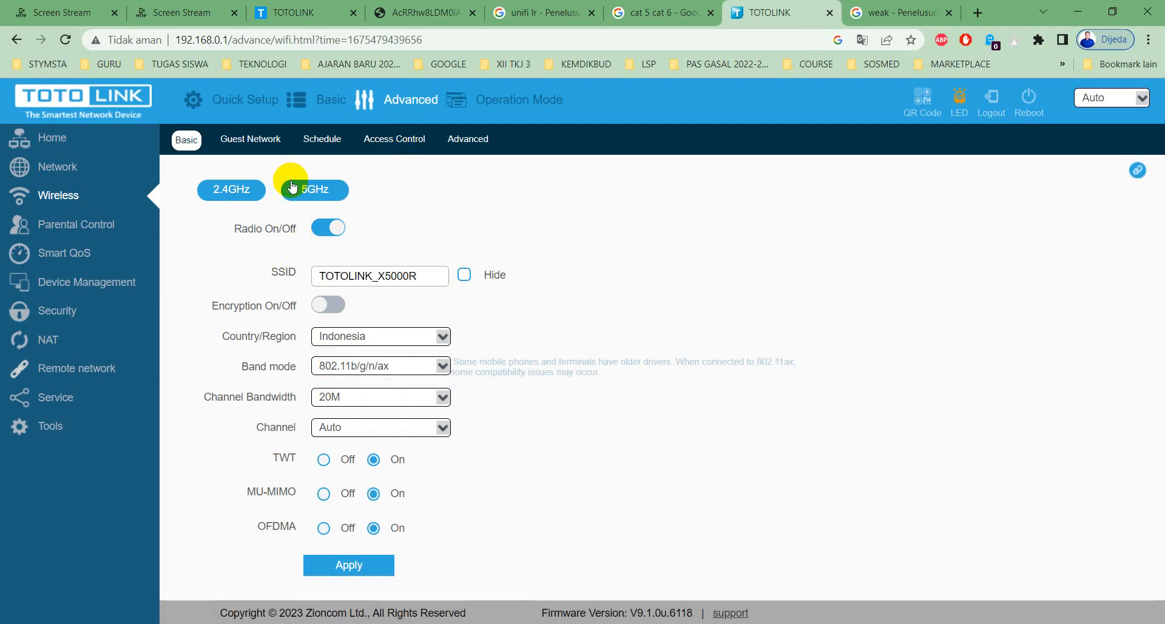
{"action": "left_click", "coordinate": [364, 220]}
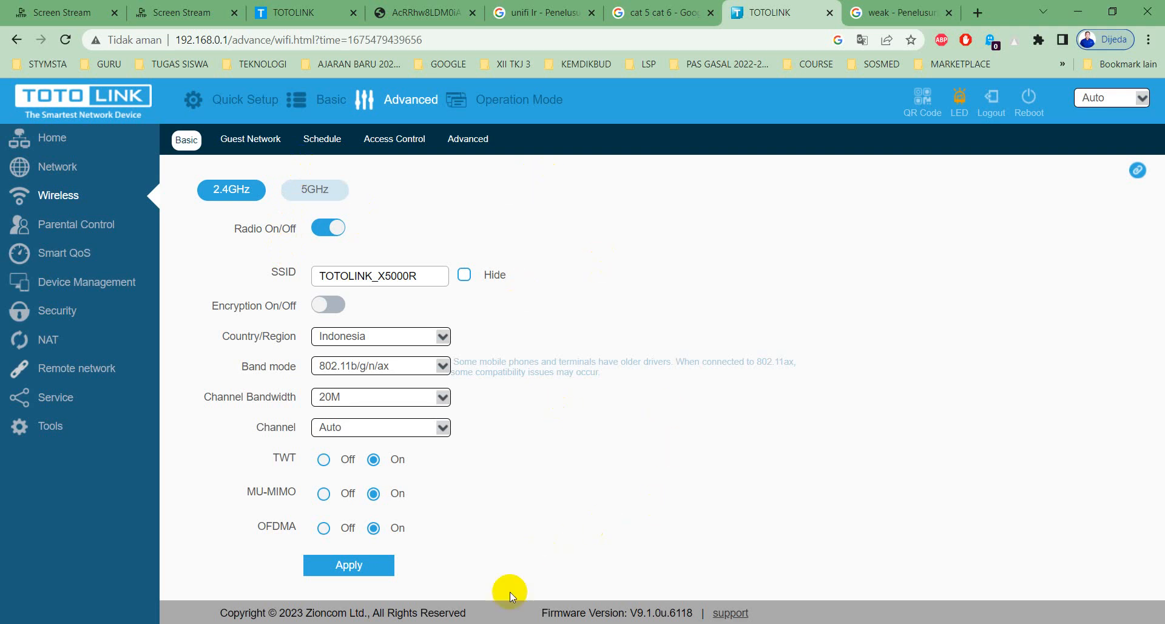
{"action": "left_click", "coordinate": [479, 623]}
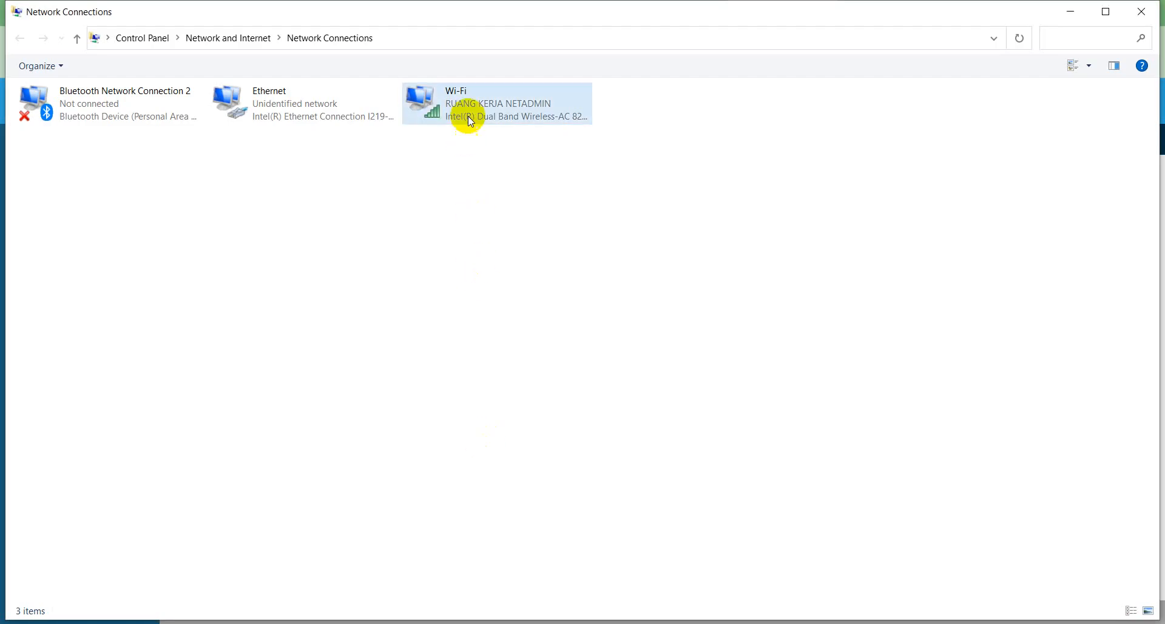
- Connect the laptop's Wi-Fi to the open TOTOLINK_X5000R network
{"action": "right_click", "coordinate": [468, 115]}
{"action": "left_click", "coordinate": [503, 144]}
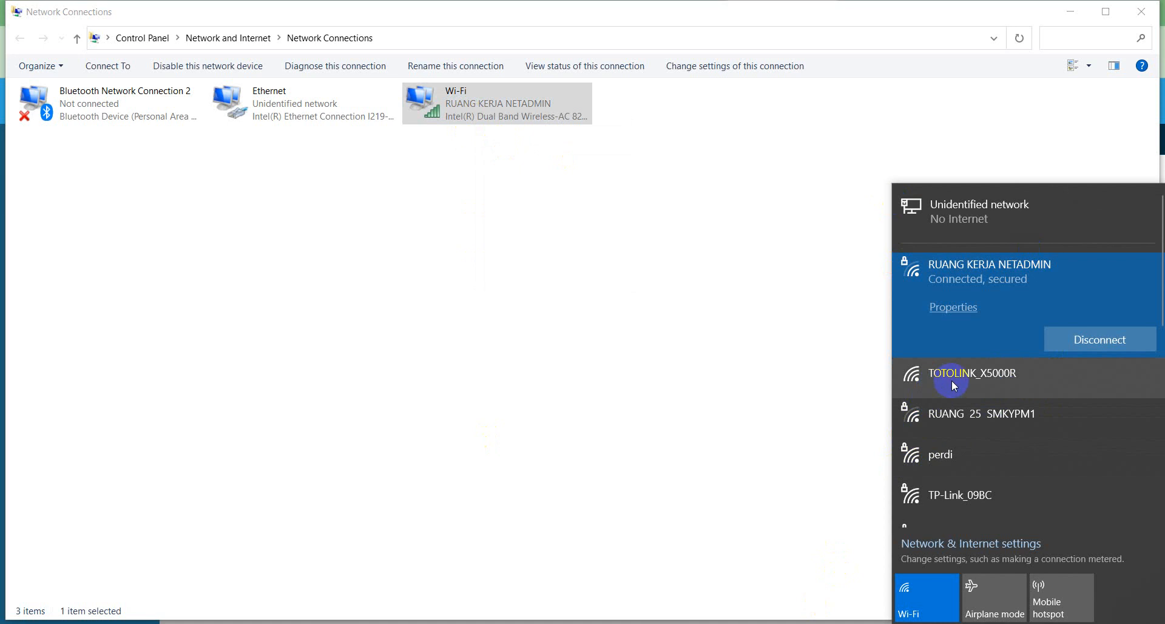
{"action": "left_click", "coordinate": [975, 385]}
{"action": "left_click", "coordinate": [1061, 416]}
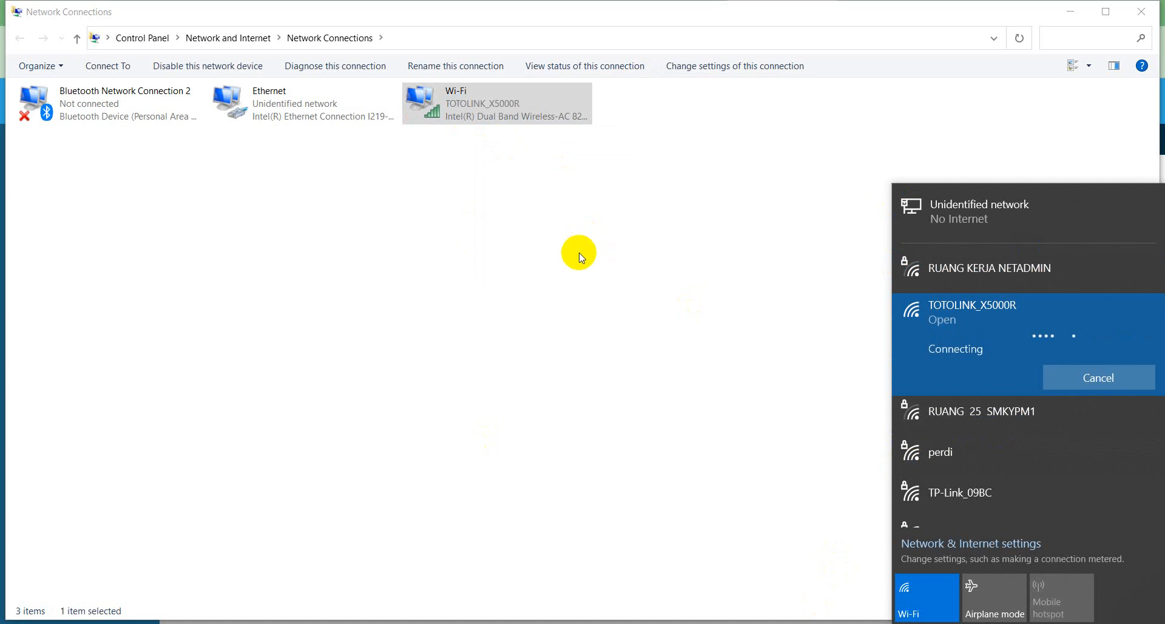
{"action": "left_click", "coordinate": [562, 239]}
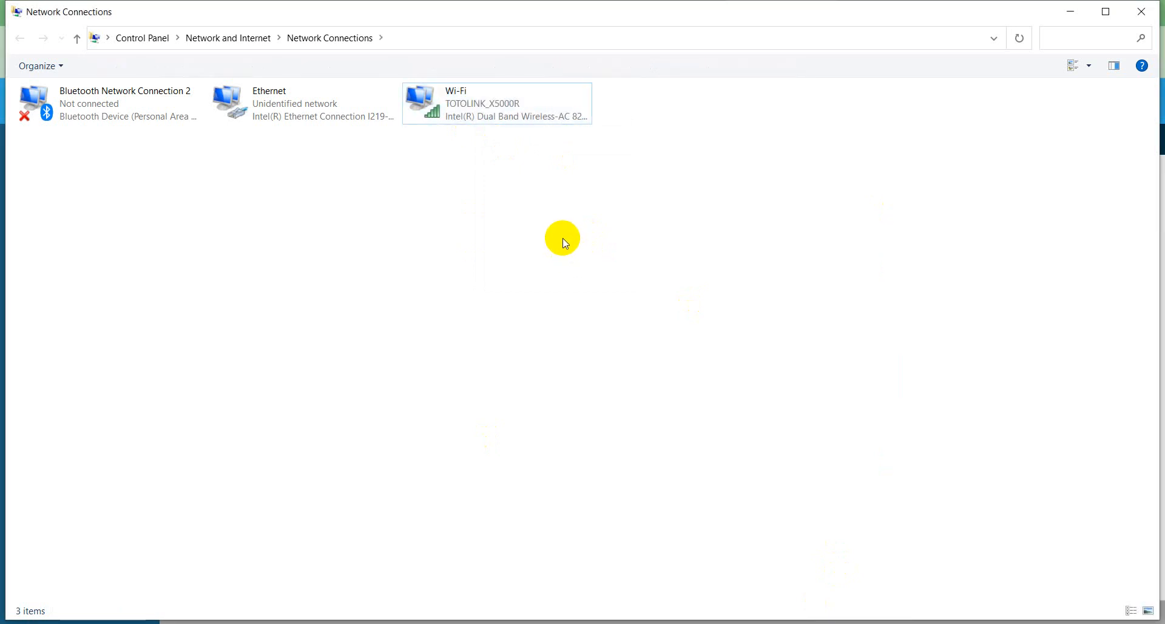
- Check the Wi-Fi status showing an 866.7 Mbps link speed, then close it
{"action": "left_click", "coordinate": [475, 111]}
{"action": "right_click", "coordinate": [475, 111]}
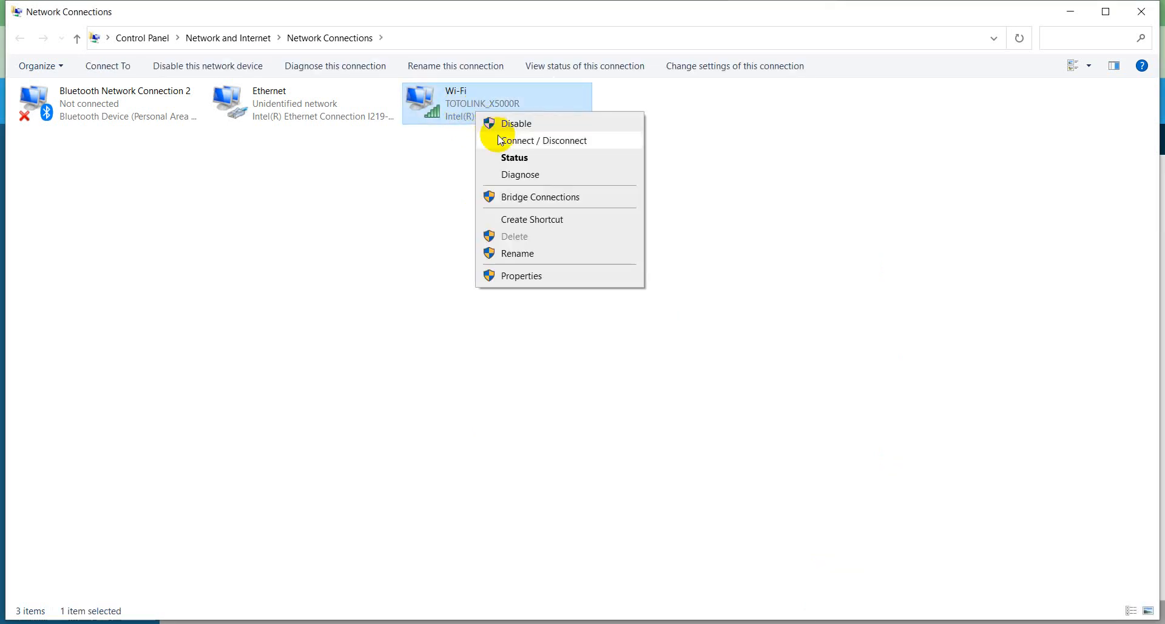
{"action": "left_click", "coordinate": [486, 156]}
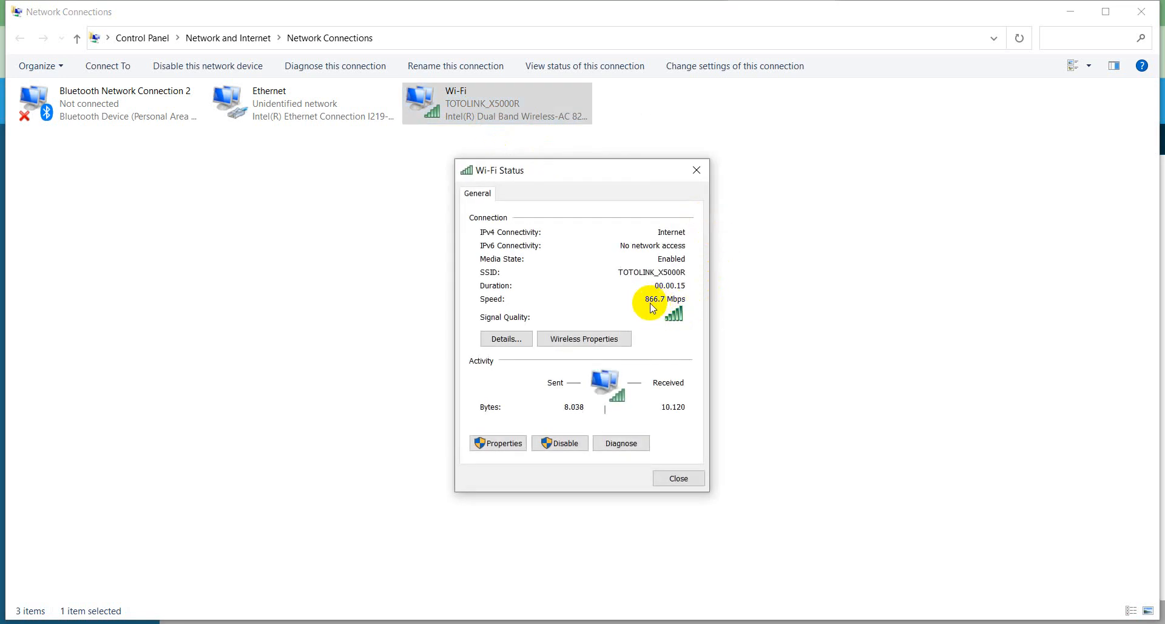
{"action": "left_click", "coordinate": [673, 479]}
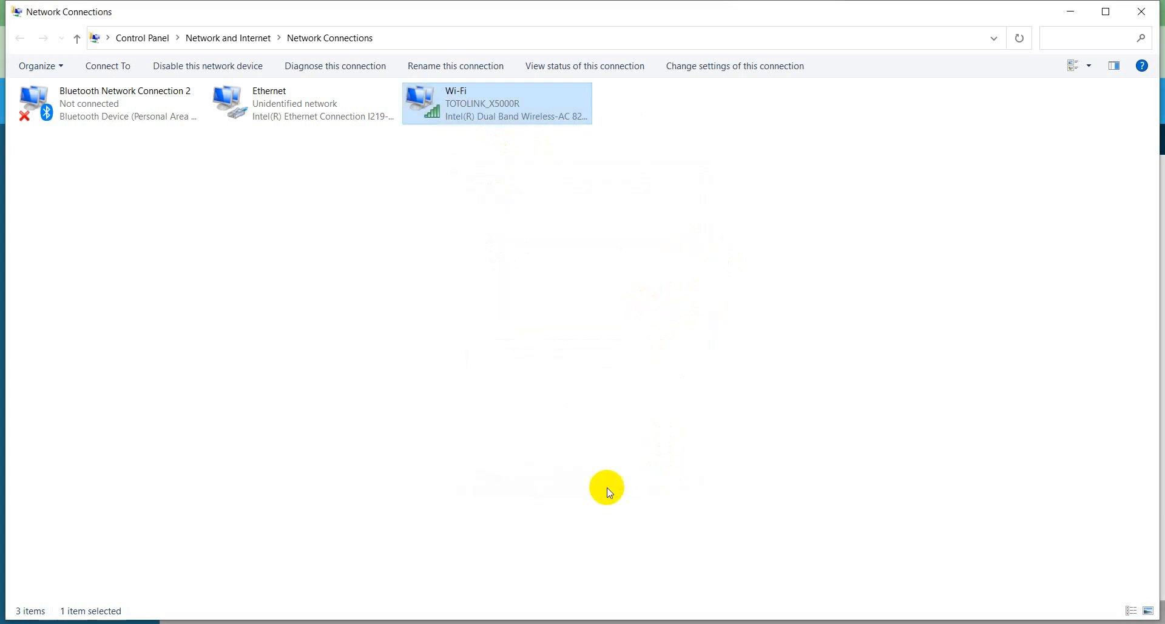
{"action": "left_click", "coordinate": [547, 517]}
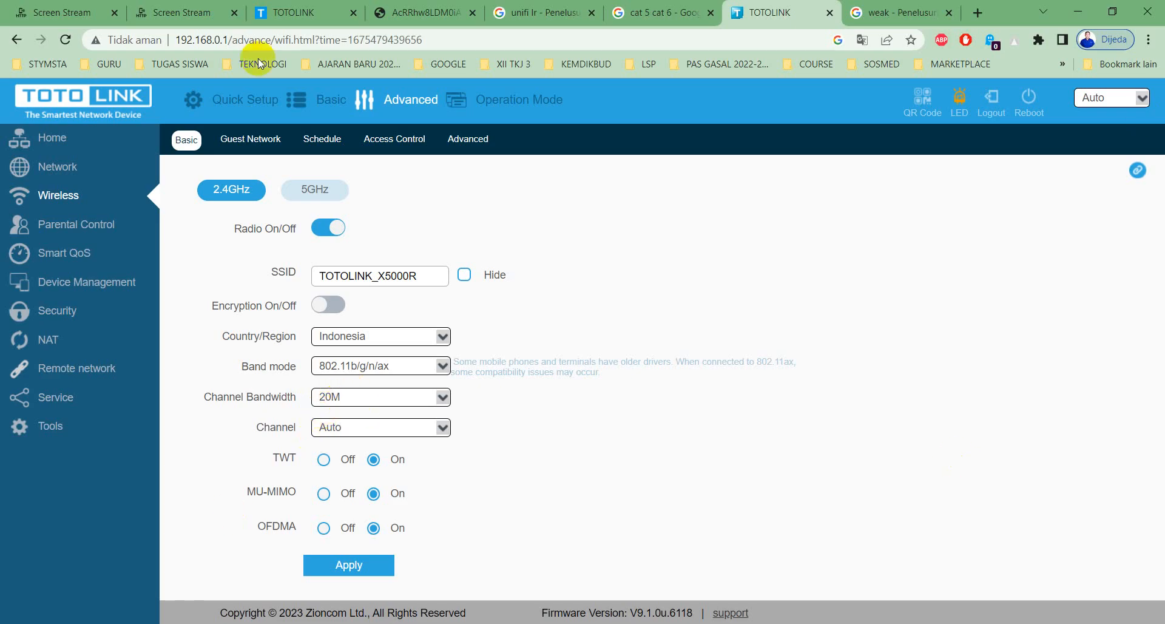
- Set the 2.4GHz channel bandwidth to 40M and apply
{"action": "left_click", "coordinate": [333, 395]}
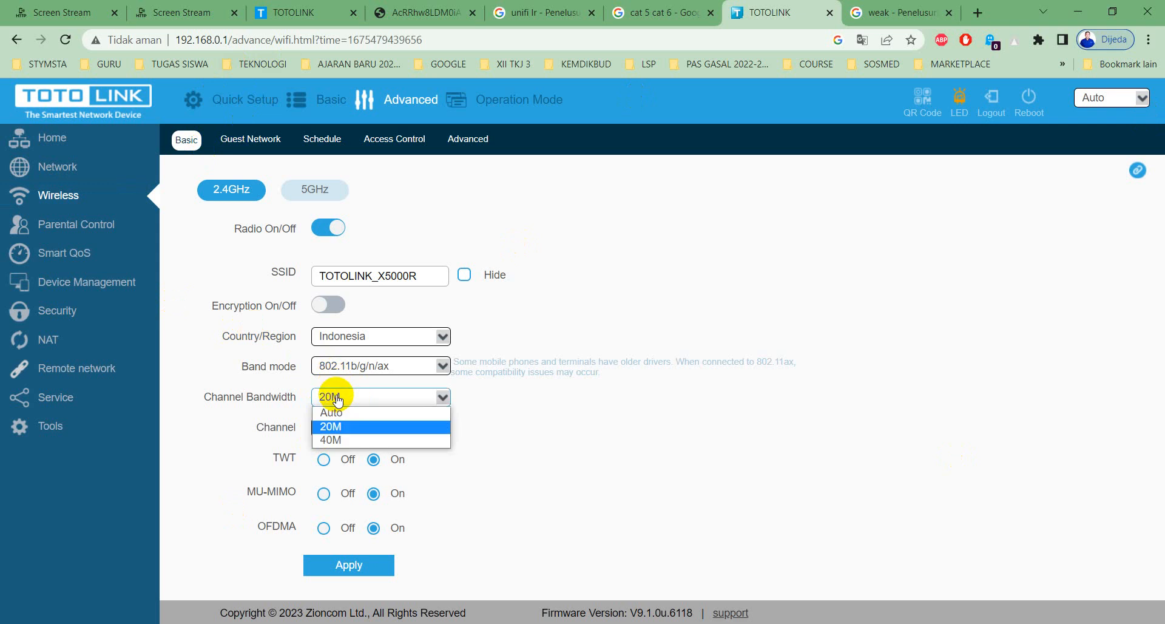
{"action": "left_click", "coordinate": [340, 441]}
{"action": "left_click", "coordinate": [349, 569]}
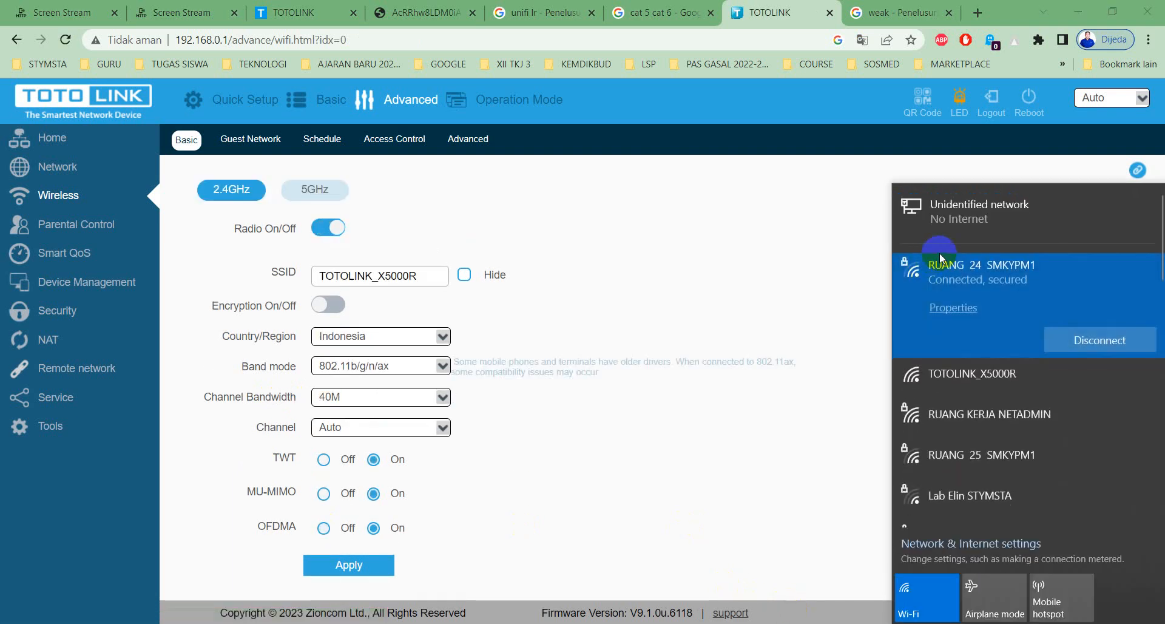
- Reconnect to TOTOLINK_X5000R with Connect automatically unchecked, then bring Network Connections forward
{"action": "left_click", "coordinate": [994, 389]}
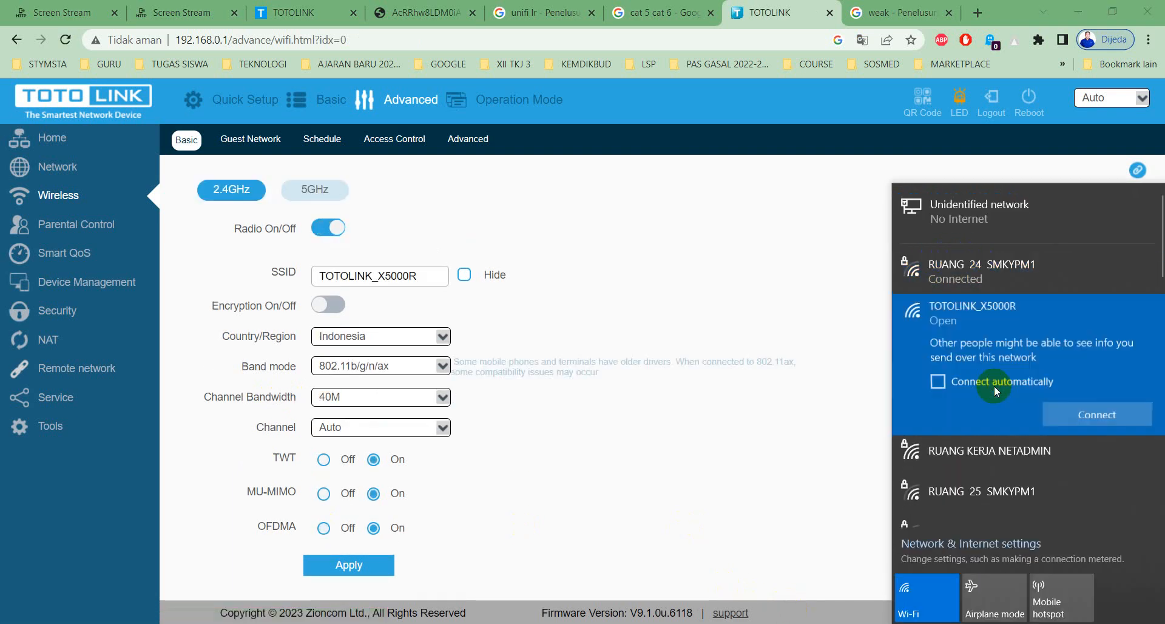
{"action": "left_click", "coordinate": [994, 384]}
{"action": "left_click", "coordinate": [1092, 416]}
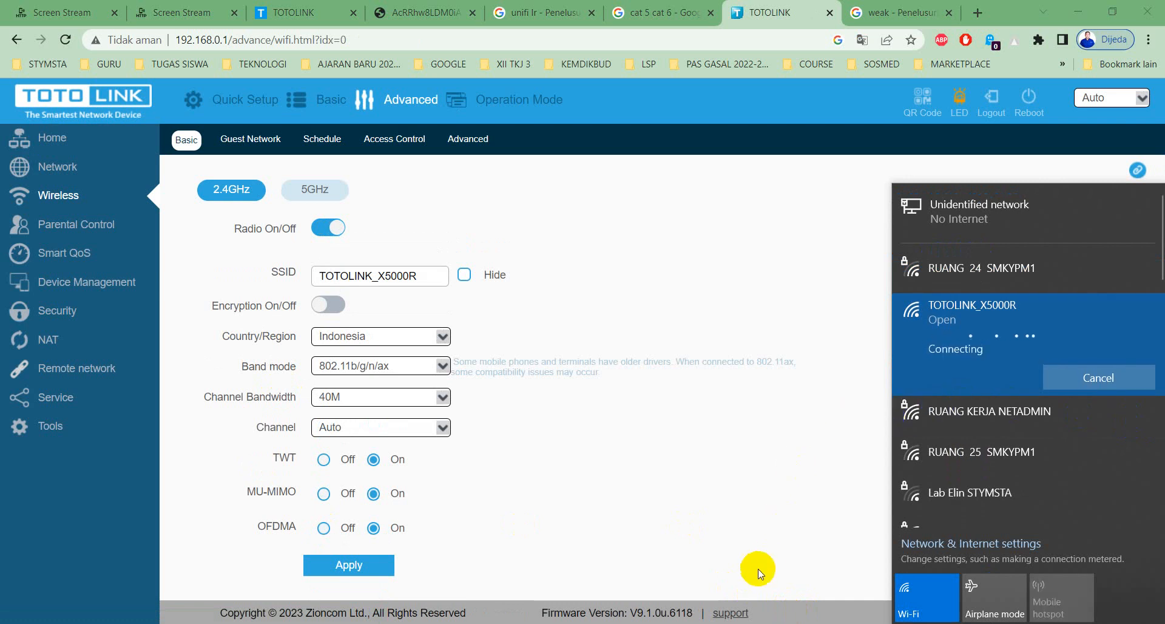
{"action": "left_click", "coordinate": [493, 623]}
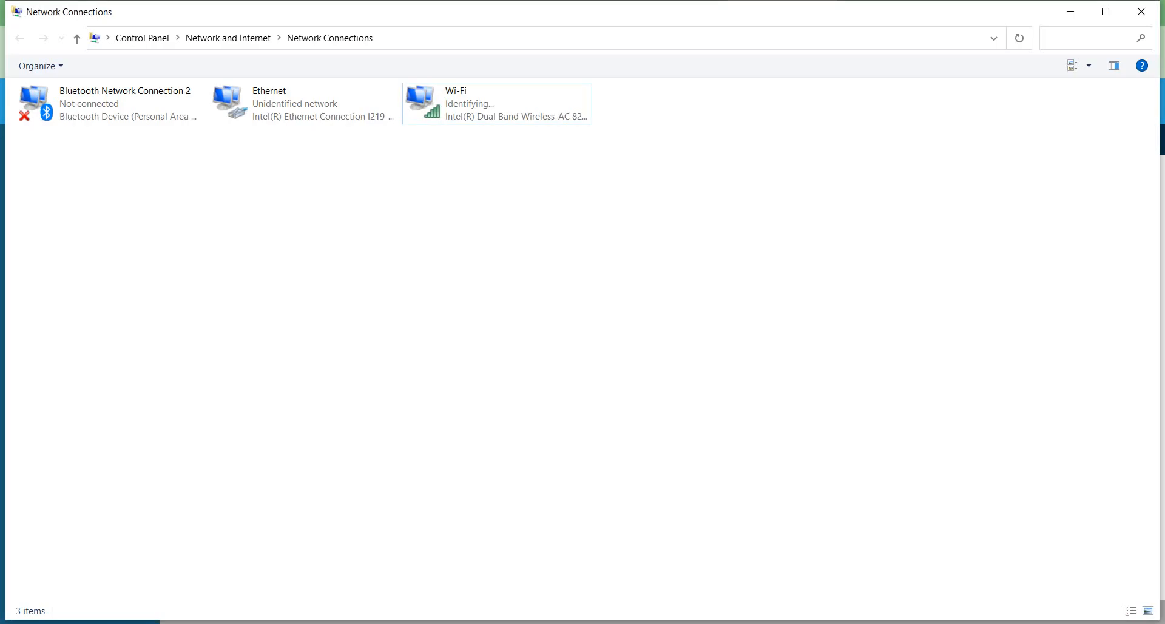
- Refresh the connection list and confirm Wi-Fi shows TOTOLINK_X5000R at 866.7 Mbps
{"action": "right_click", "coordinate": [443, 155]}
{"action": "left_click", "coordinate": [469, 221]}
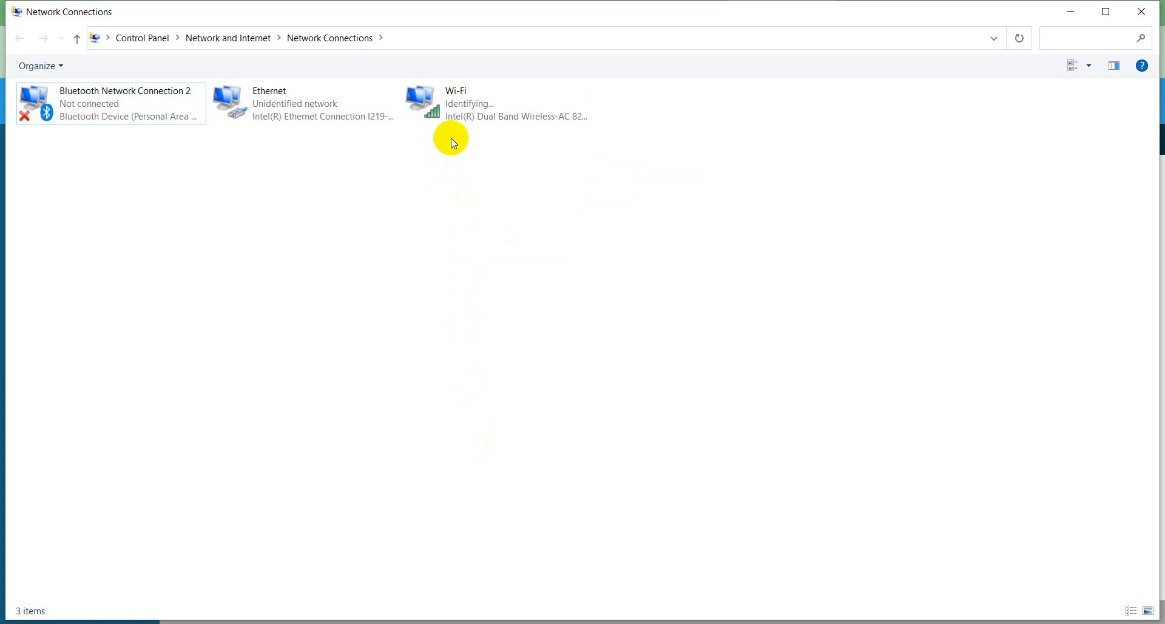
{"action": "right_click", "coordinate": [454, 144]}
{"action": "left_click", "coordinate": [485, 204]}
{"action": "right_click", "coordinate": [478, 182]}
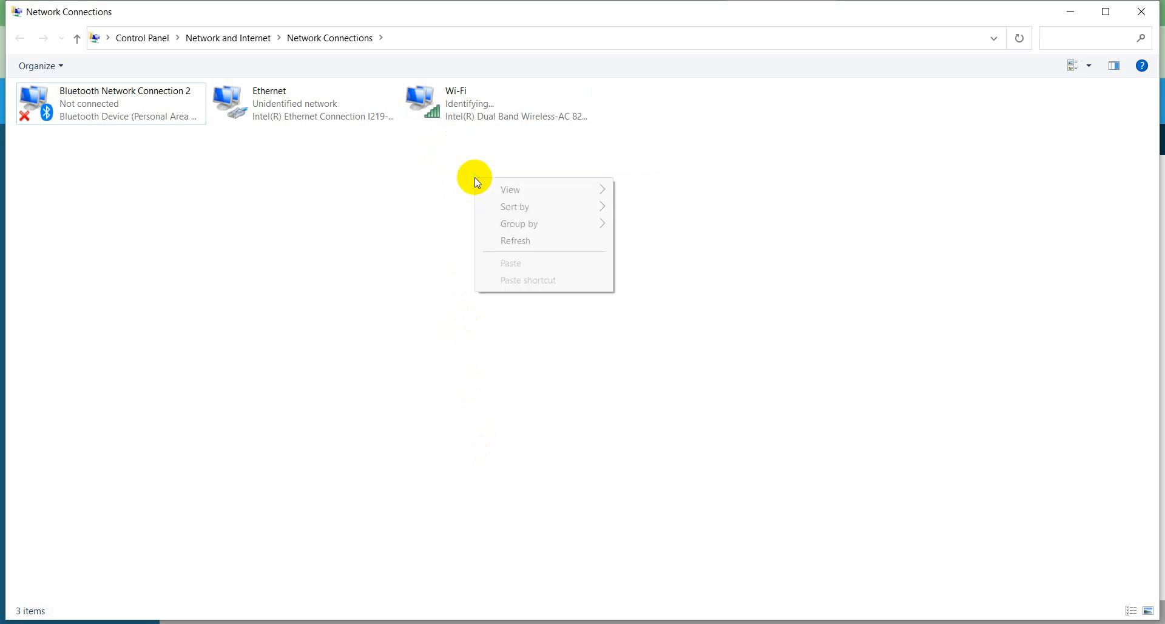
{"action": "left_click", "coordinate": [479, 240]}
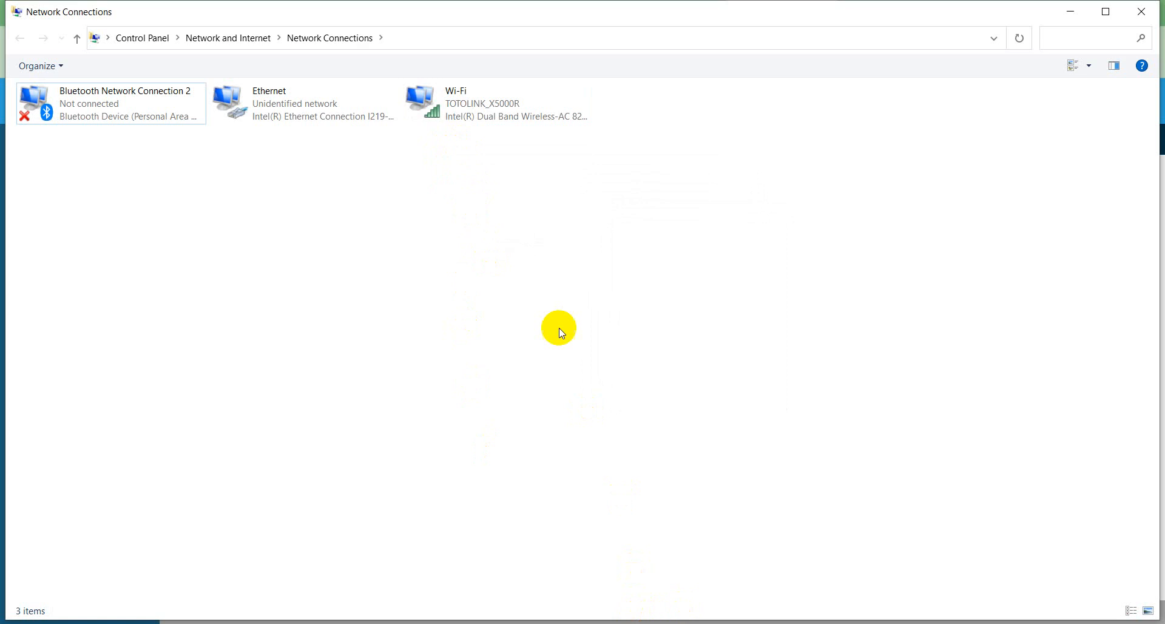
{"action": "right_click", "coordinate": [498, 110]}
{"action": "left_click", "coordinate": [533, 156]}
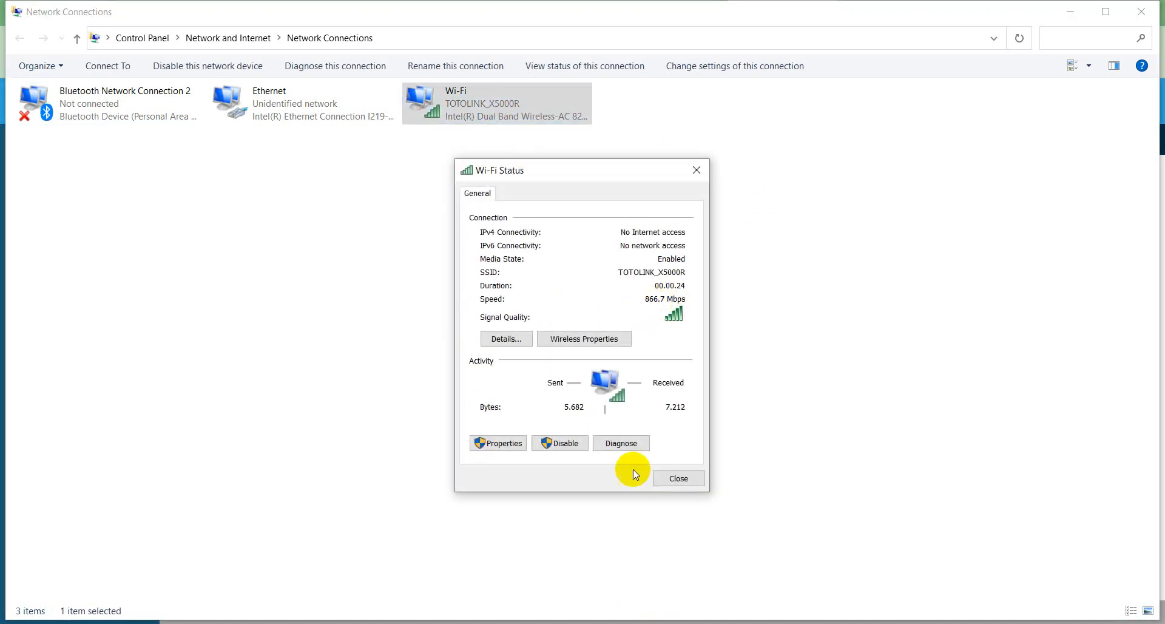
{"action": "left_click", "coordinate": [661, 487]}
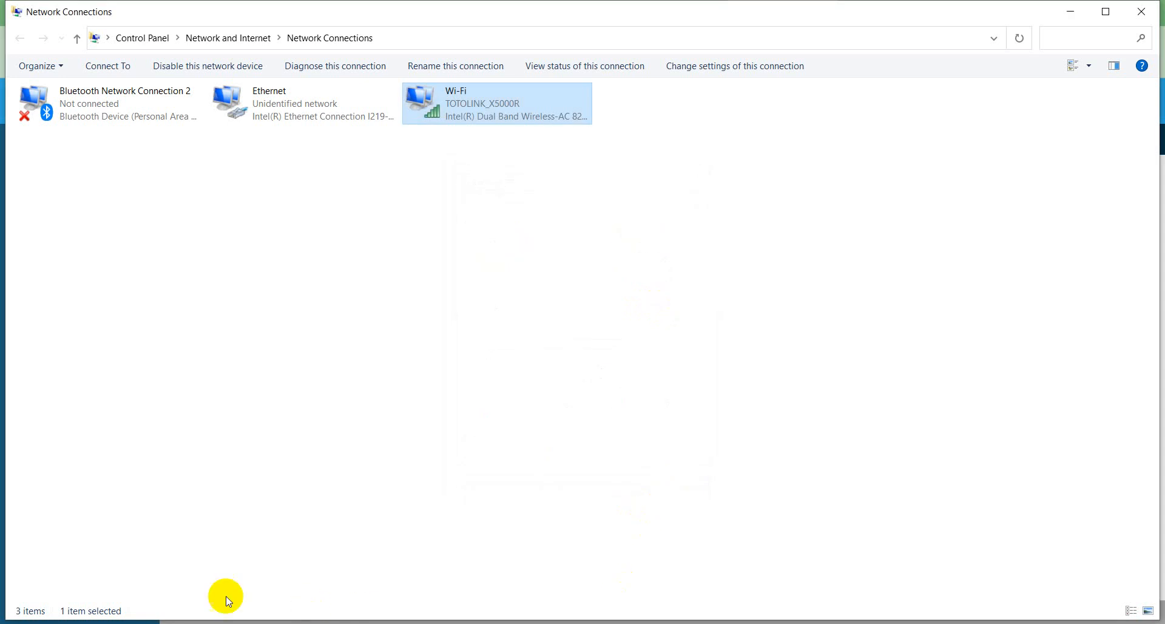
- Display the router's 5GHz wireless settings: 80M bandwidth, channel 149
{"action": "left_click", "coordinate": [197, 623]}
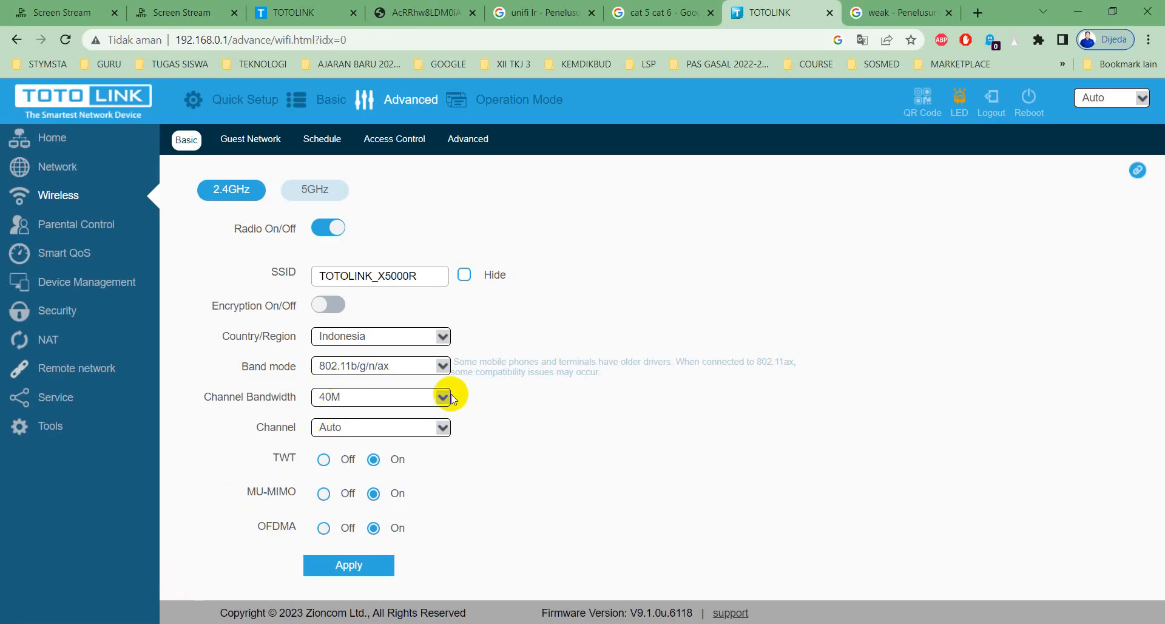
{"action": "left_click", "coordinate": [306, 188]}
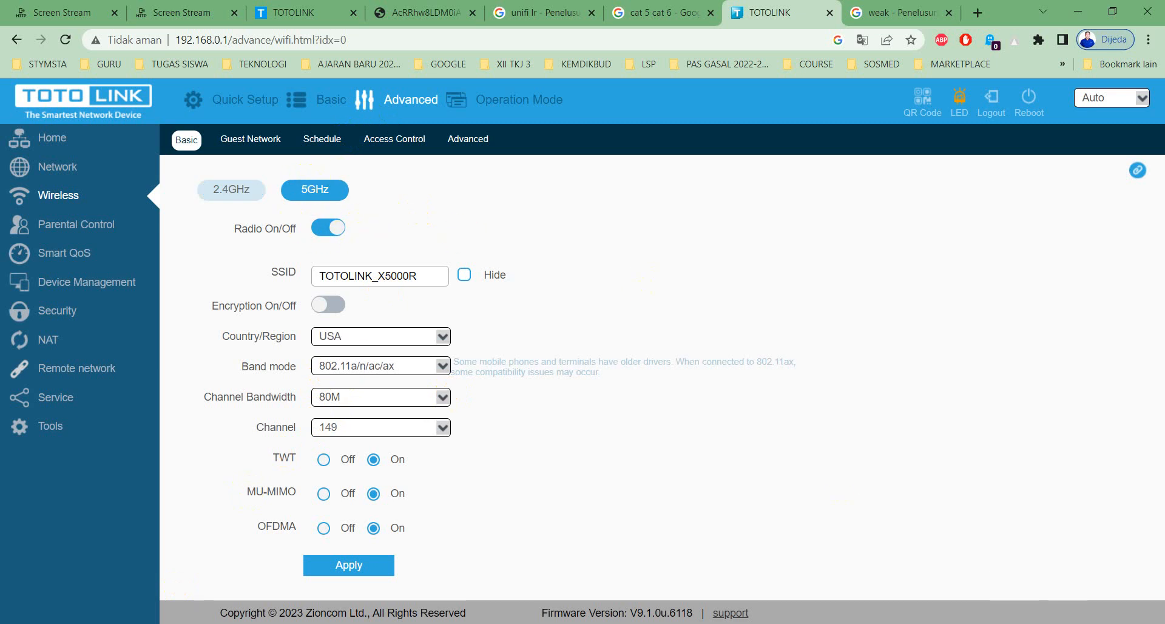
{"action": "key", "text": "alt+Tab"}
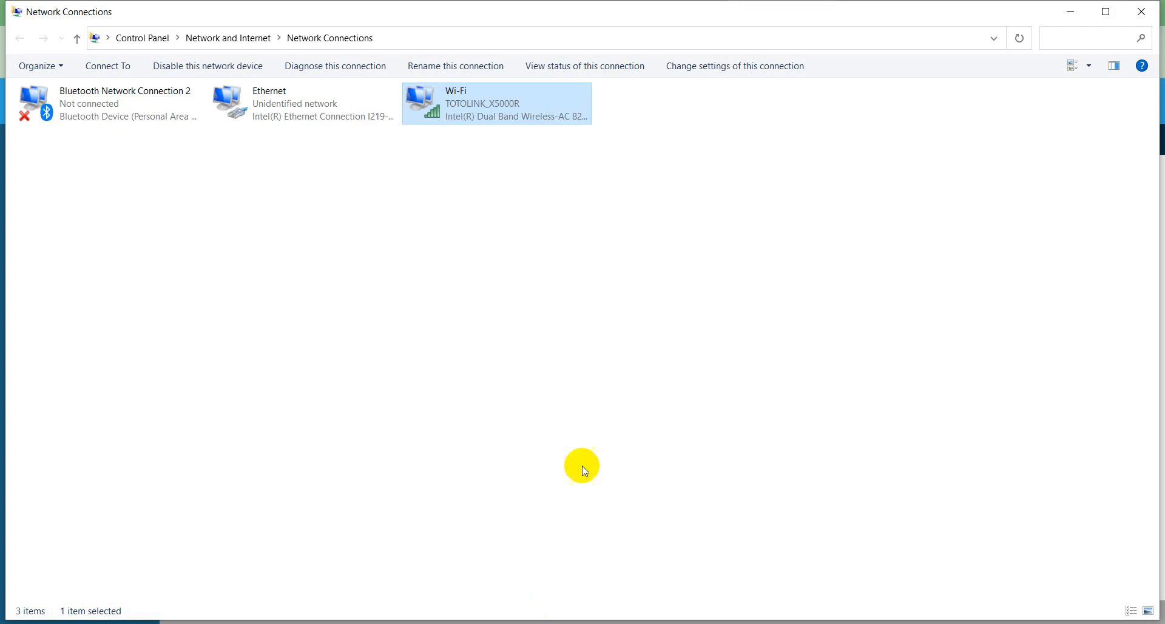
- Recheck the Wi-Fi adapter's connection status
{"action": "right_click", "coordinate": [506, 115]}
{"action": "left_click", "coordinate": [545, 165]}
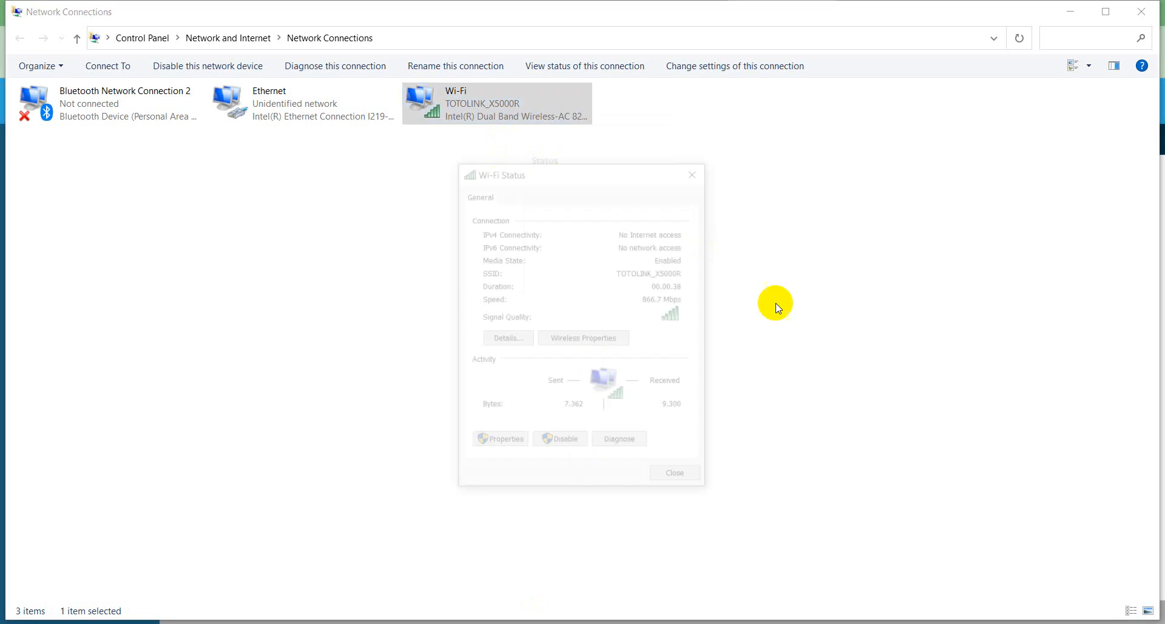
{"action": "left_click", "coordinate": [688, 481]}
- Toggle Wi-Fi off and back on from the taskbar network list, returning to the router page
{"action": "left_click", "coordinate": [1000, 597]}
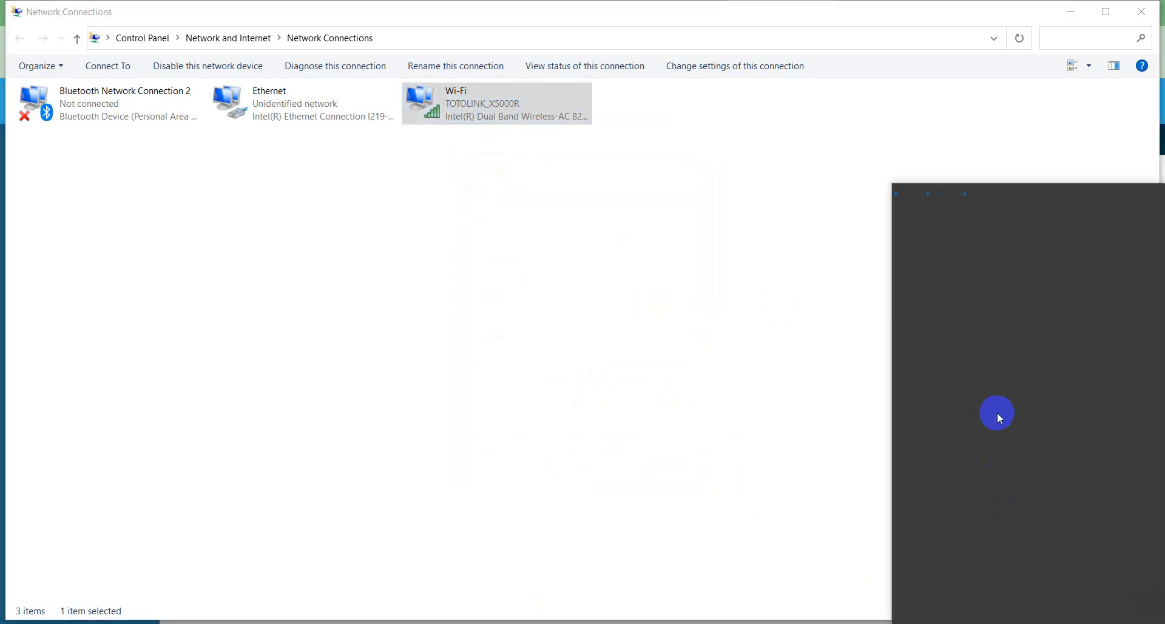
{"action": "scroll", "coordinate": [1010, 400], "scroll_direction": "down", "scroll_amount": 5}
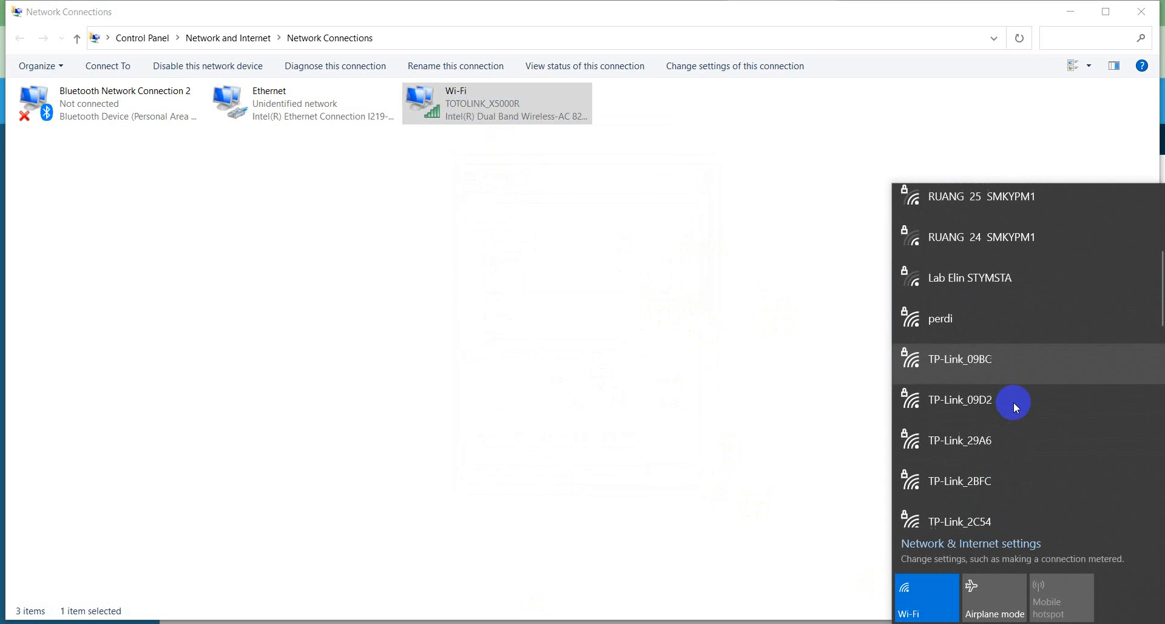
{"action": "scroll", "coordinate": [1006, 415], "scroll_direction": "down", "scroll_amount": 3}
{"action": "scroll", "coordinate": [1006, 417], "scroll_direction": "down", "scroll_amount": 10}
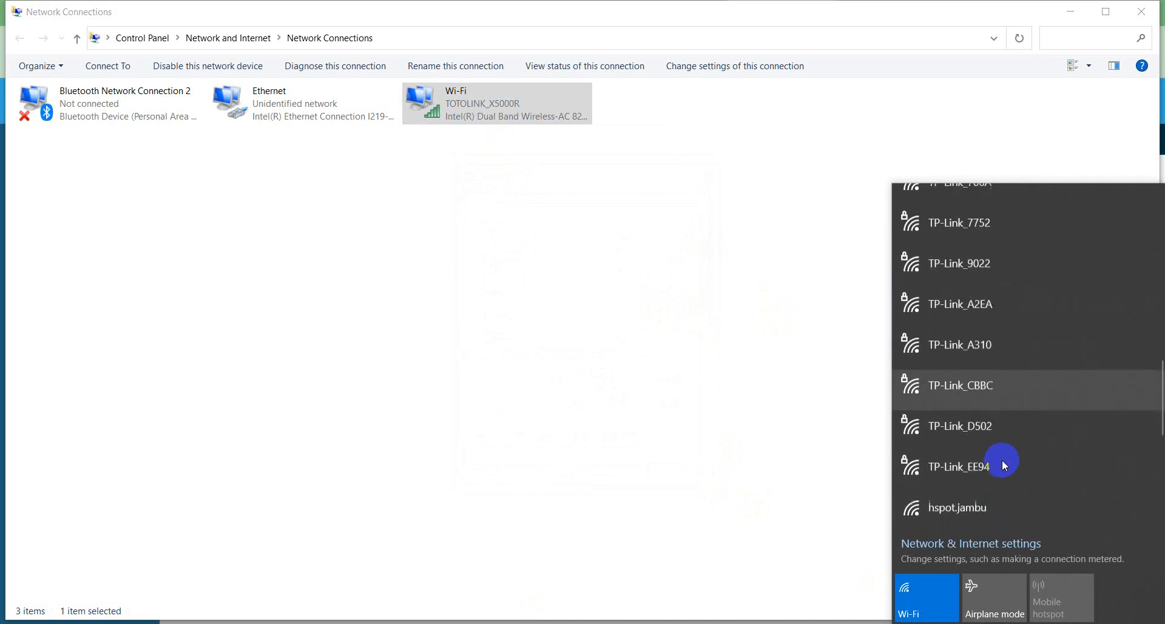
{"action": "scroll", "coordinate": [998, 439], "scroll_direction": "up", "scroll_amount": 10}
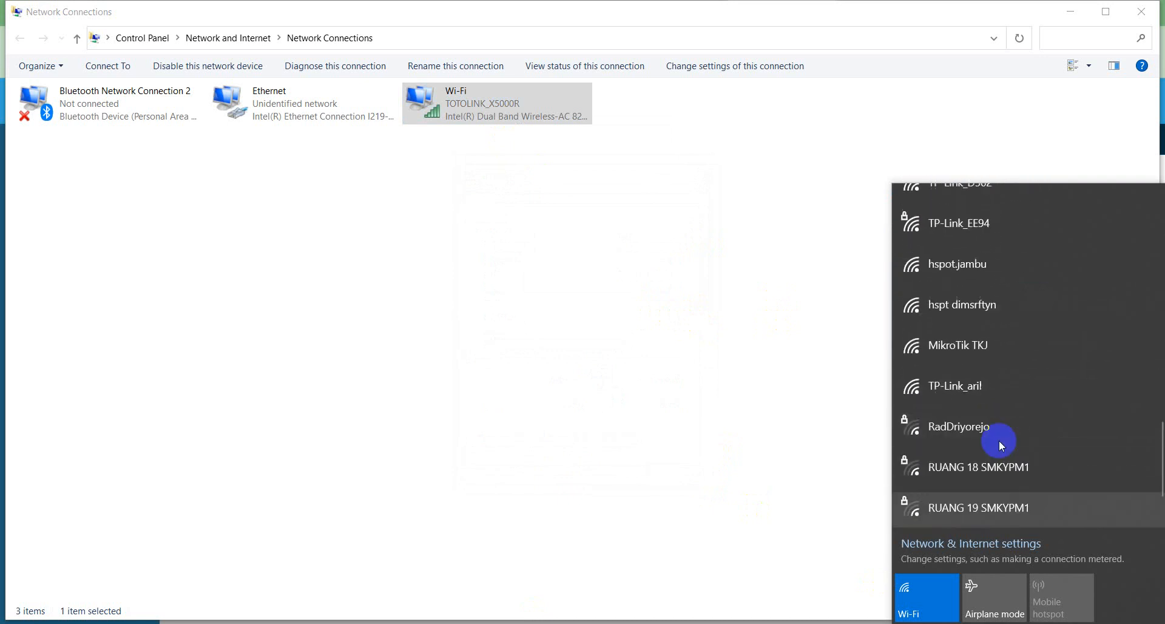
{"action": "scroll", "coordinate": [1000, 442], "scroll_direction": "up", "scroll_amount": 10}
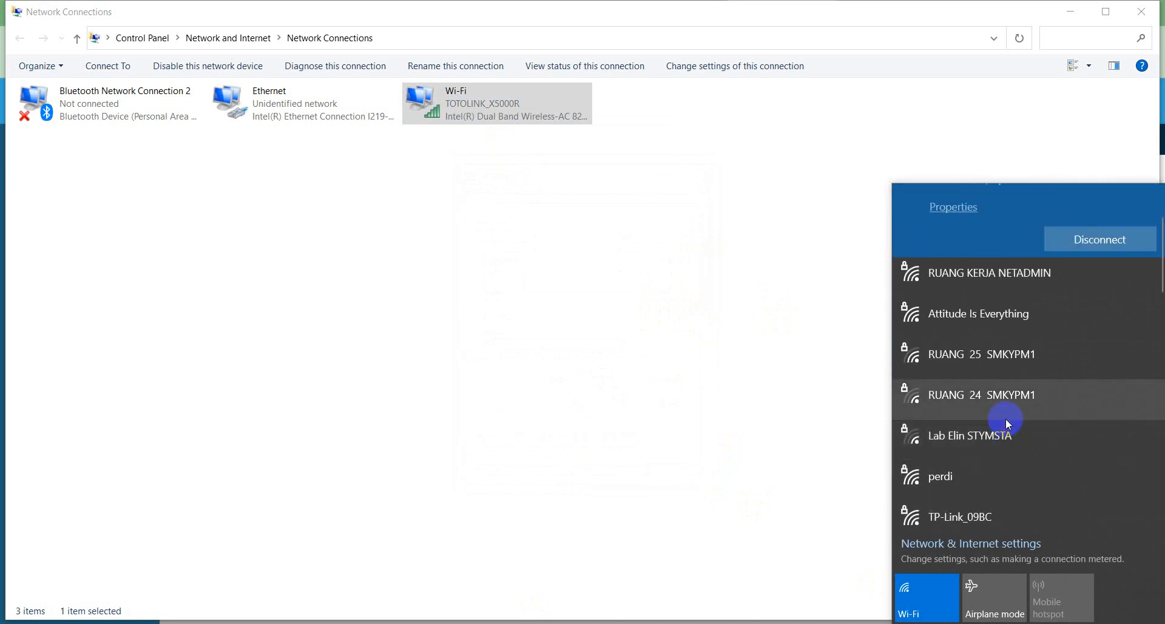
{"action": "scroll", "coordinate": [1007, 415], "scroll_direction": "up", "scroll_amount": 1}
{"action": "scroll", "coordinate": [1006, 415], "scroll_direction": "down", "scroll_amount": 7}
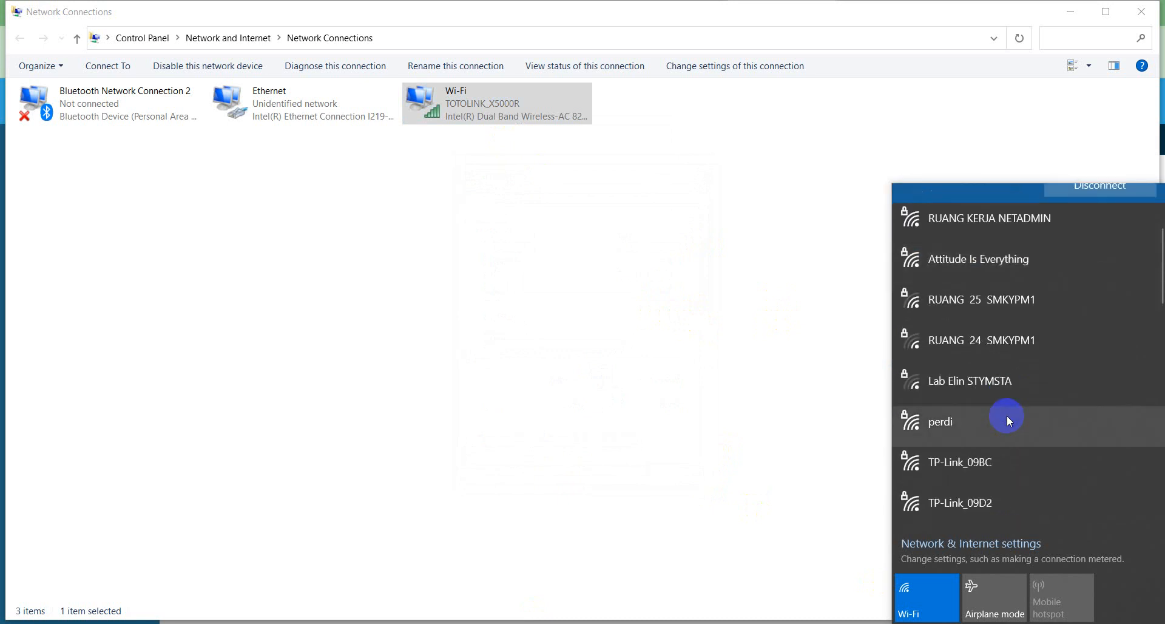
{"action": "left_click", "coordinate": [941, 598]}
{"action": "left_click", "coordinate": [928, 590]}
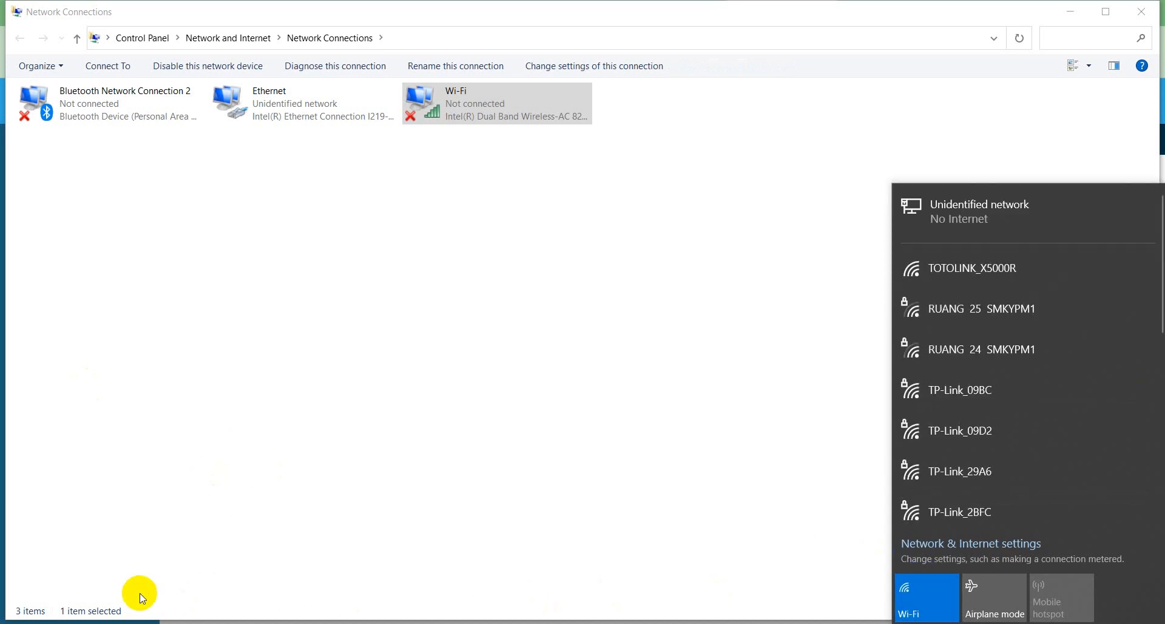
{"action": "left_click", "coordinate": [140, 623]}
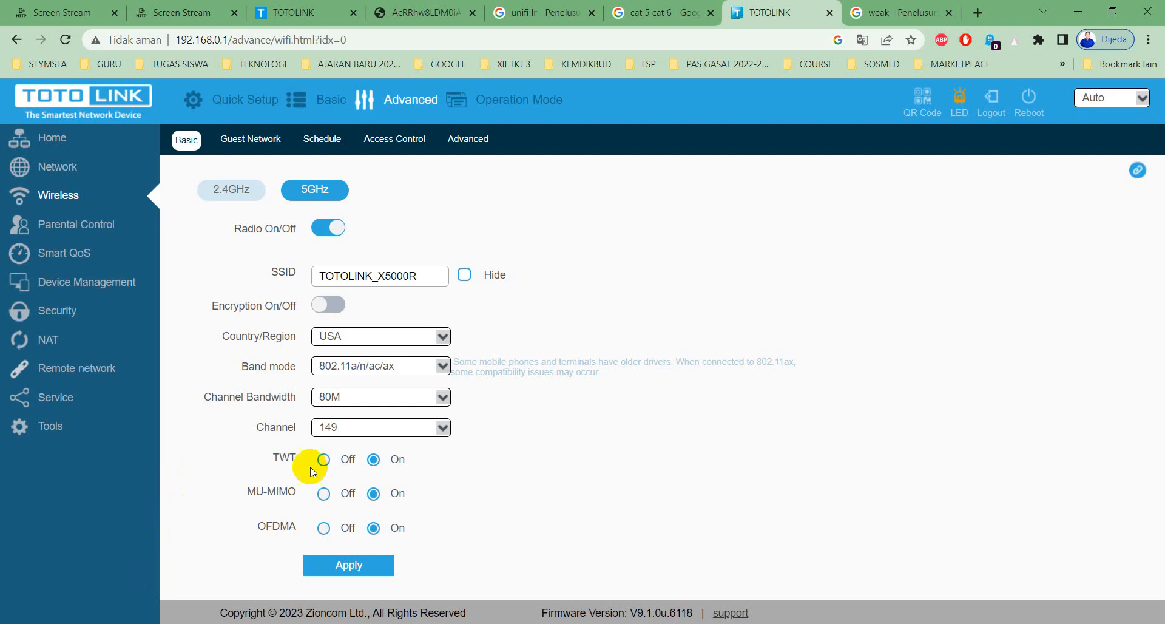
- Load the 2.4GHz wireless settings: Indonesia, 802.11b/g/n/ax, 40M bandwidth, Auto channel
{"action": "left_click", "coordinate": [1017, 623]}
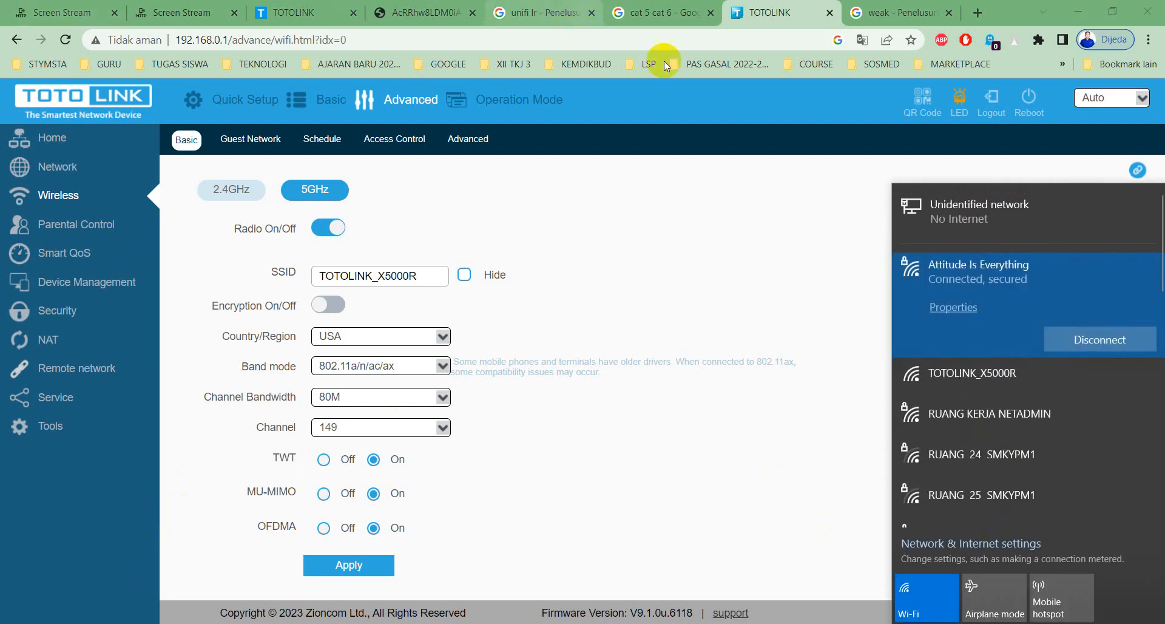
{"action": "scroll", "coordinate": [1042, 369], "scroll_direction": "down", "scroll_amount": 2}
{"action": "scroll", "coordinate": [1041, 369], "scroll_direction": "down", "scroll_amount": 10}
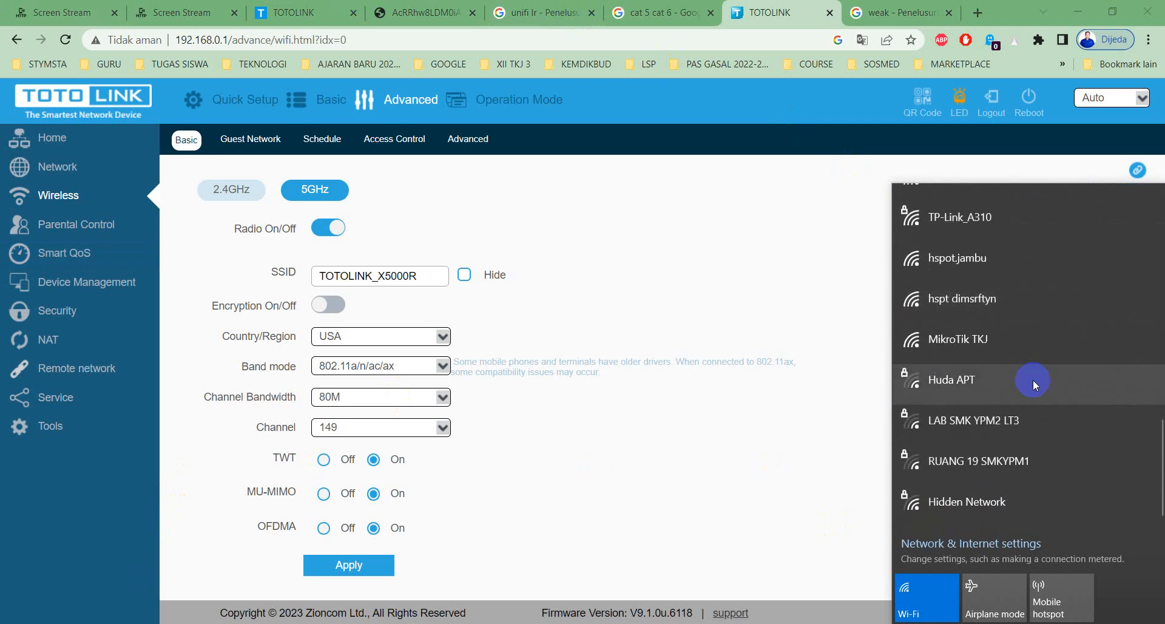
{"action": "left_click", "coordinate": [303, 193]}
{"action": "left_click", "coordinate": [248, 191]}
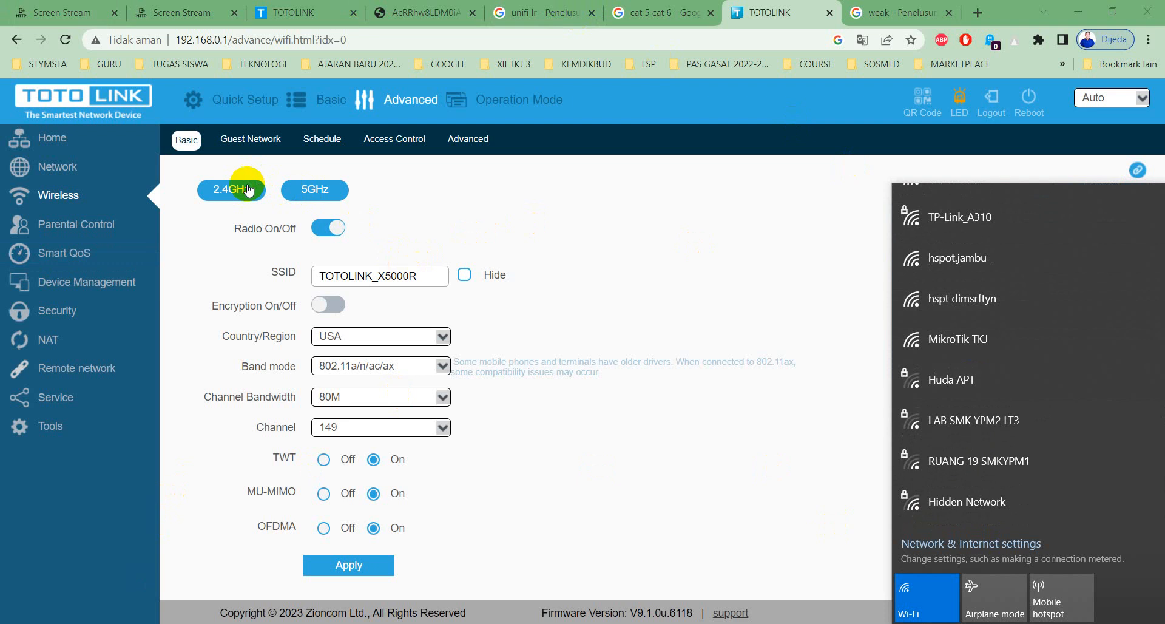
{"action": "left_click", "coordinate": [249, 190]}
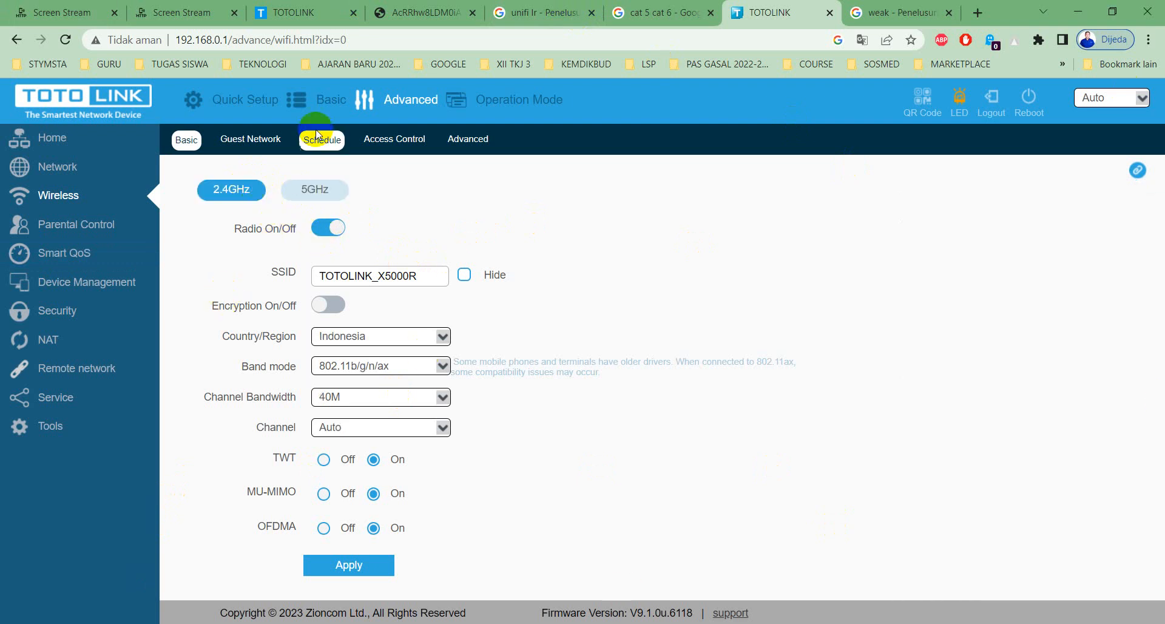
{"action": "left_click", "coordinate": [227, 202]}
{"action": "left_click", "coordinate": [68, 172]}
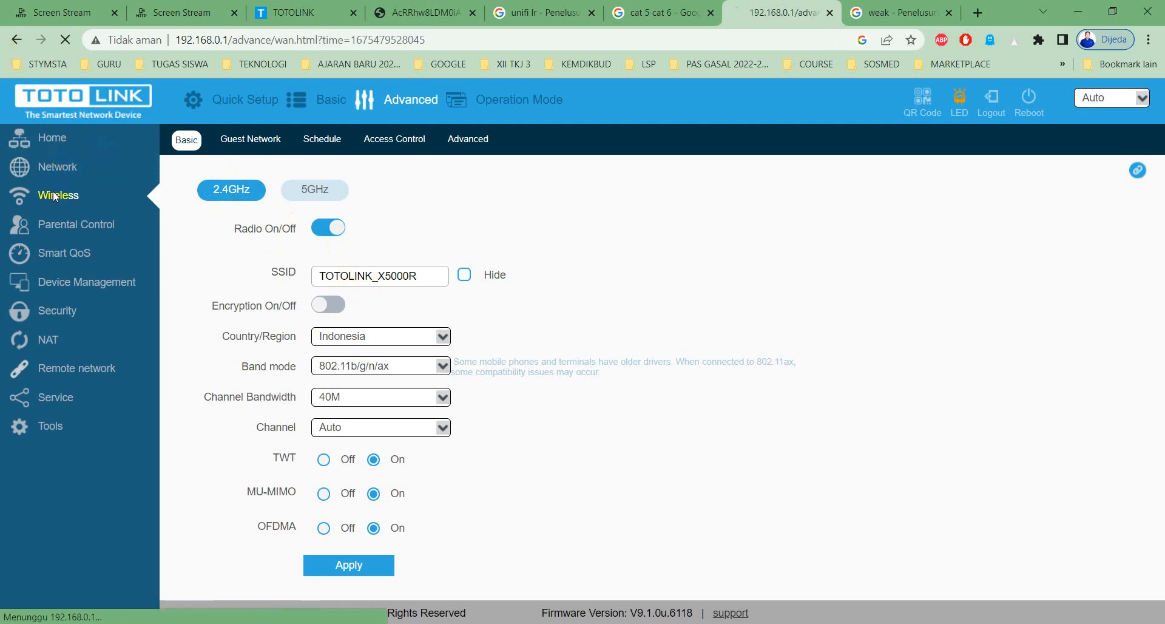
{"action": "left_click", "coordinate": [59, 194]}
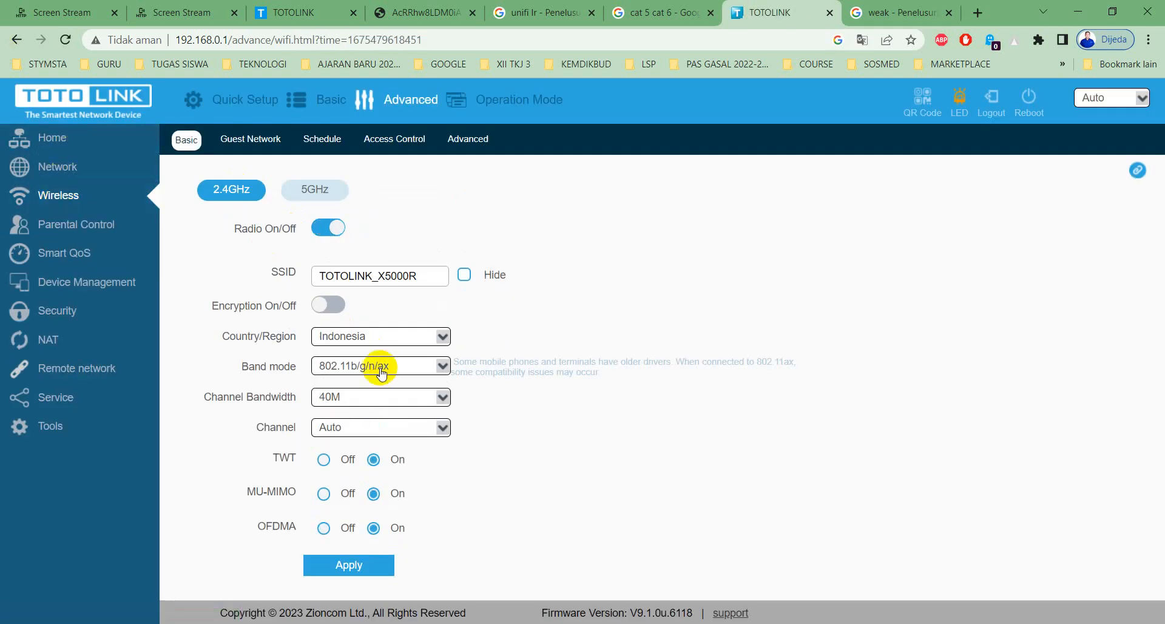
{"action": "left_click", "coordinate": [250, 139]}
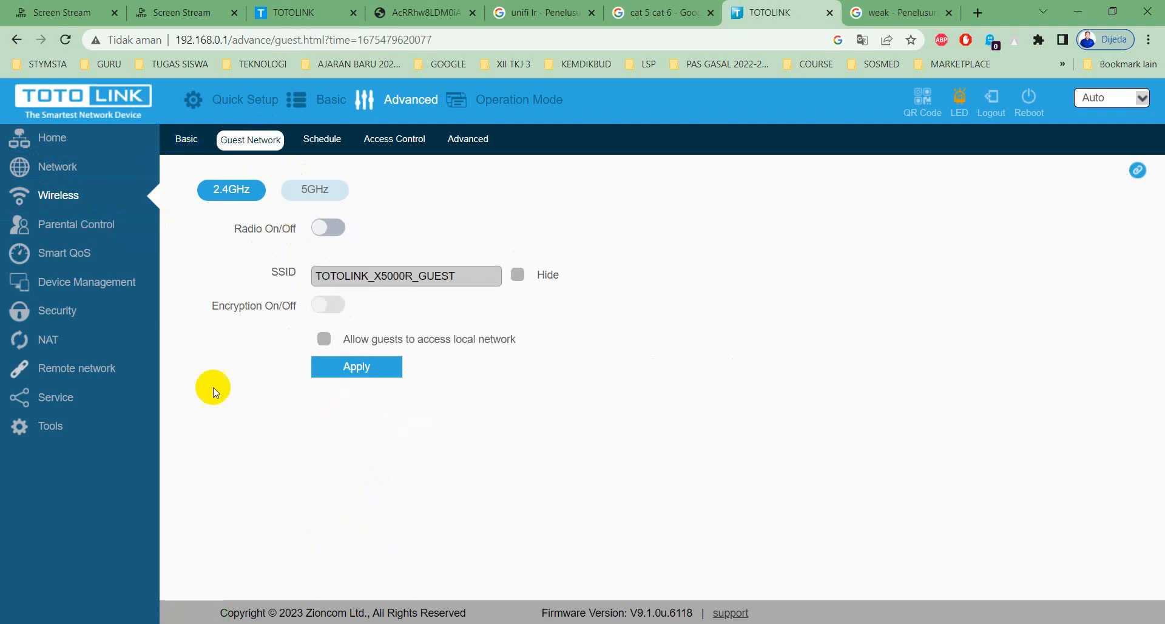
{"action": "left_click", "coordinate": [466, 139]}
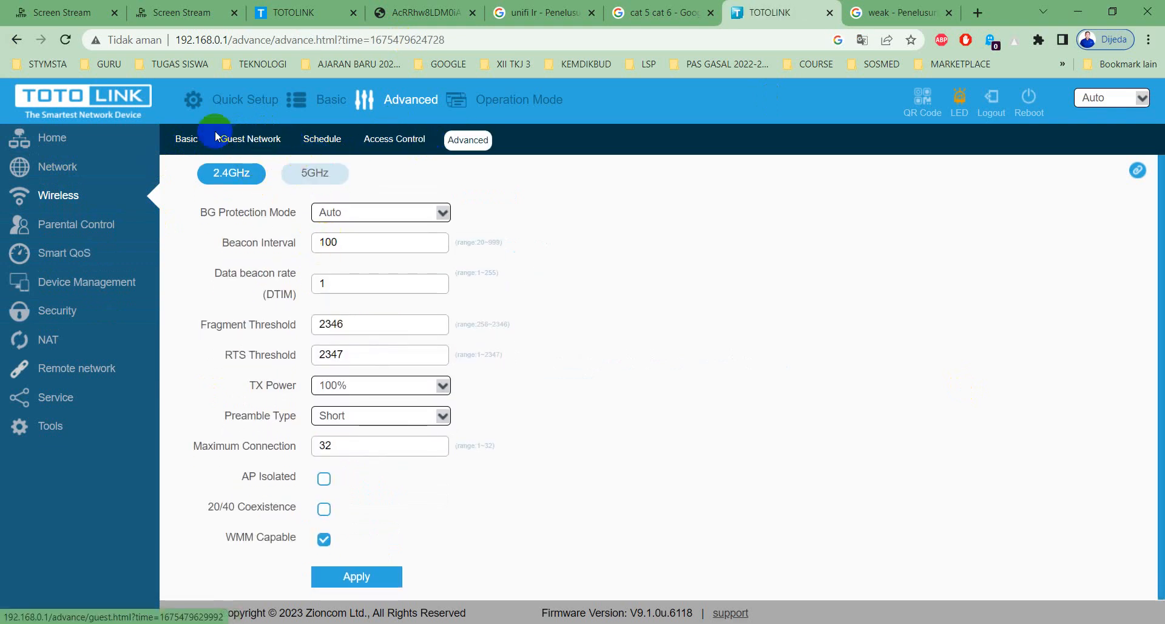
{"action": "left_click", "coordinate": [184, 142]}
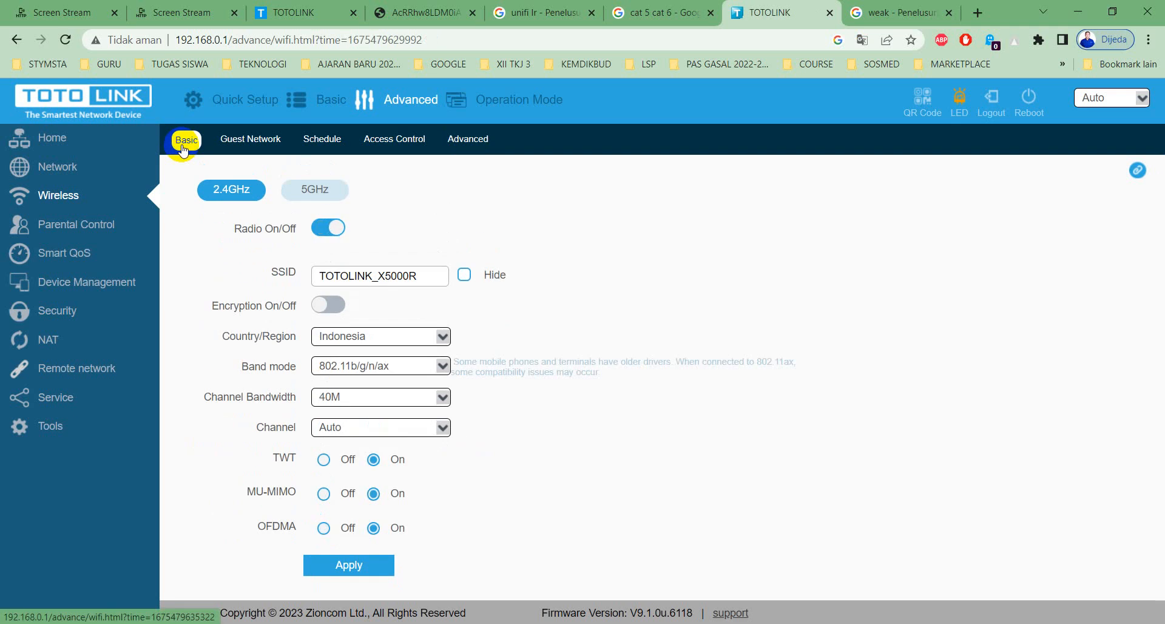
{"action": "left_click", "coordinate": [309, 196]}
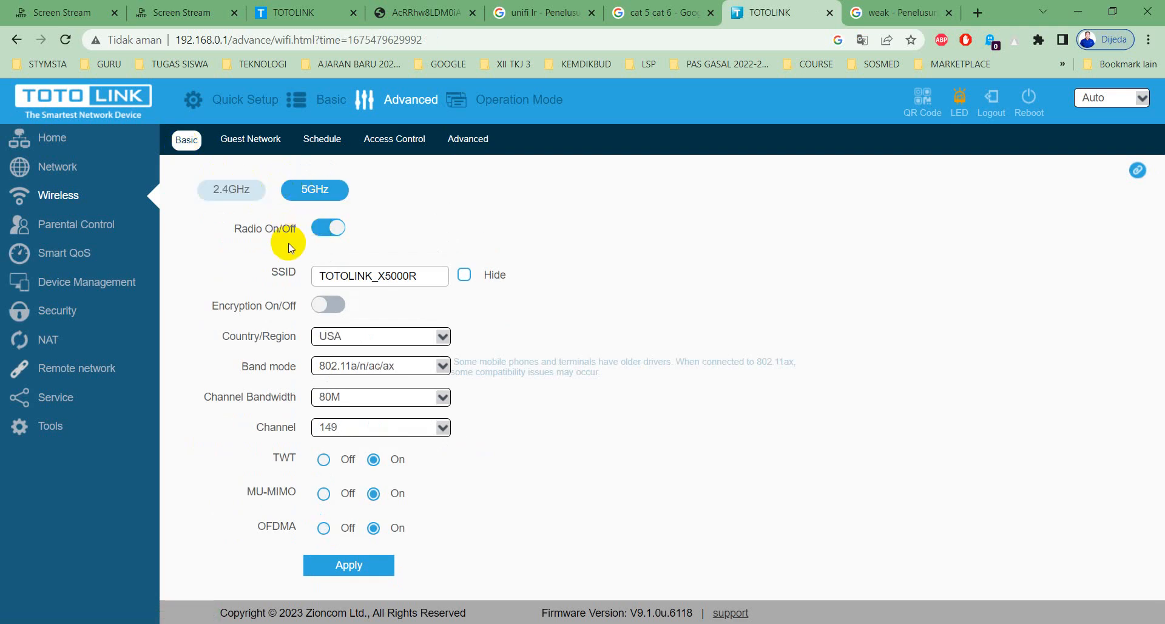
{"action": "left_click", "coordinate": [255, 193]}
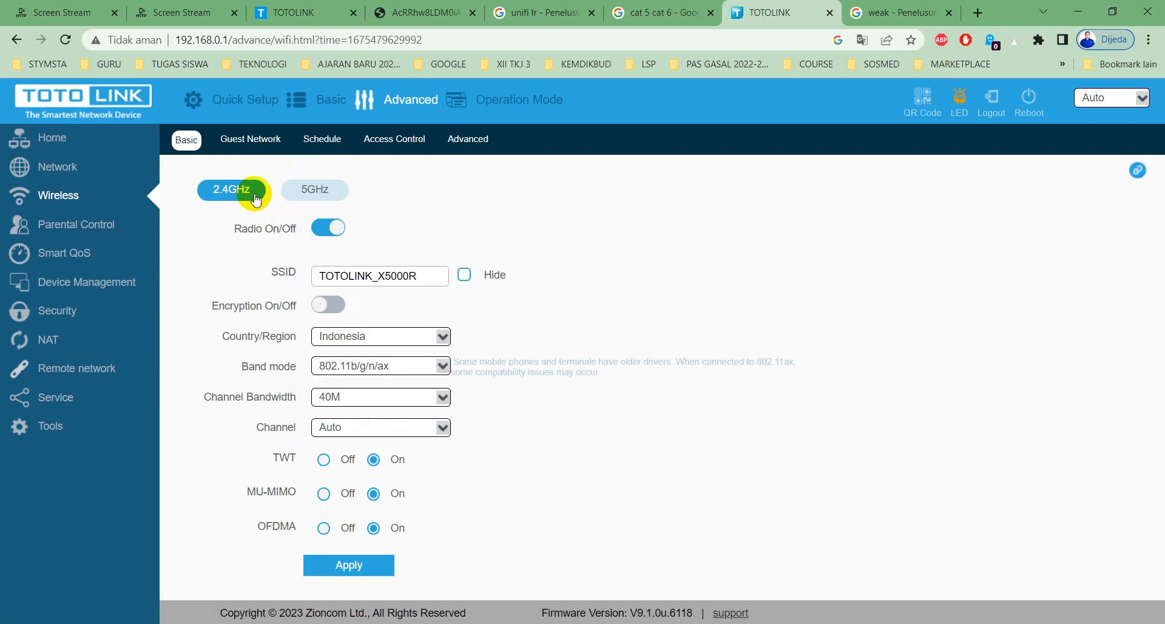
{"action": "left_click", "coordinate": [314, 192]}
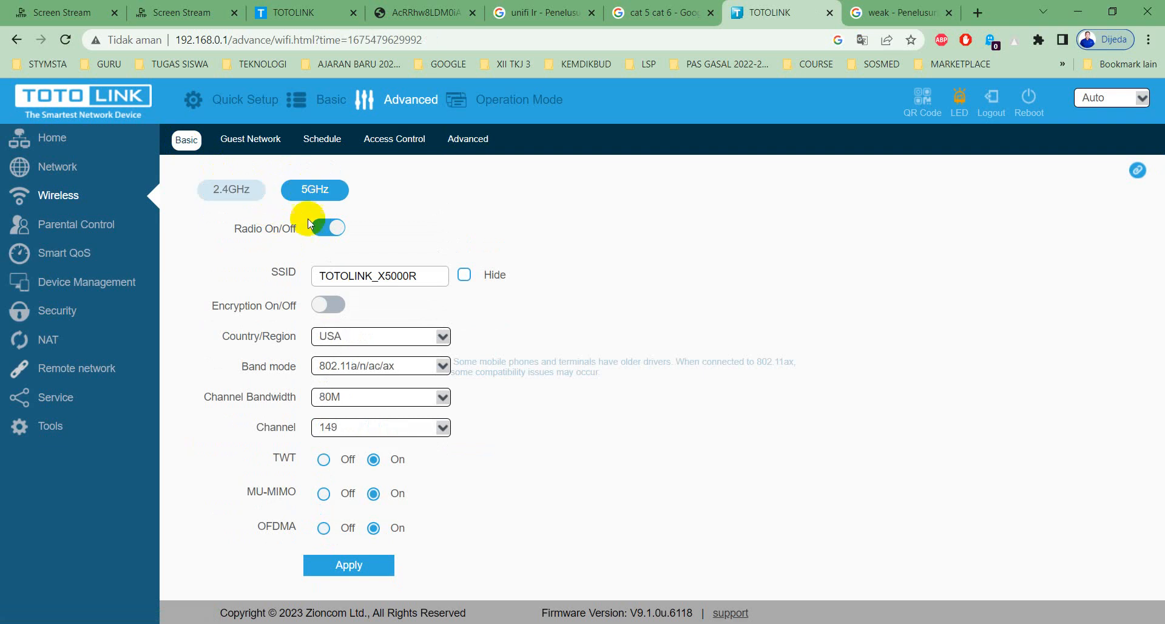
{"action": "left_click", "coordinate": [258, 193]}
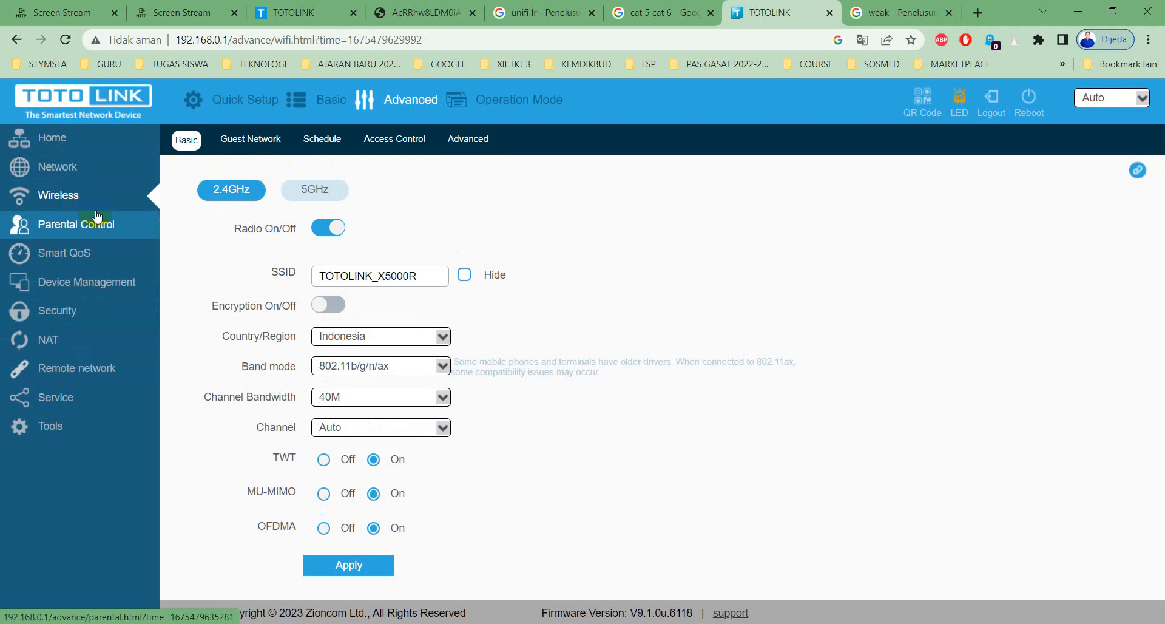
{"action": "left_click", "coordinate": [130, 147]}
- Apply the basic Wireless settings with Multi-frequency Integration off for both TOTOLINK_X5000R bands
{"action": "left_click", "coordinate": [329, 104]}
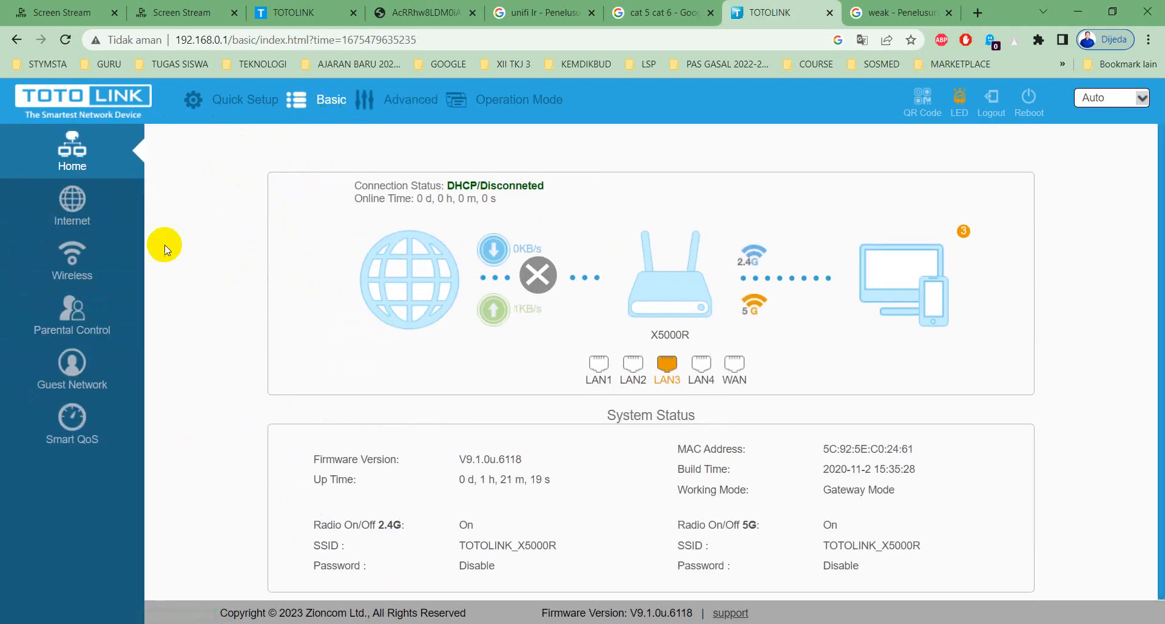
{"action": "left_click", "coordinate": [71, 200]}
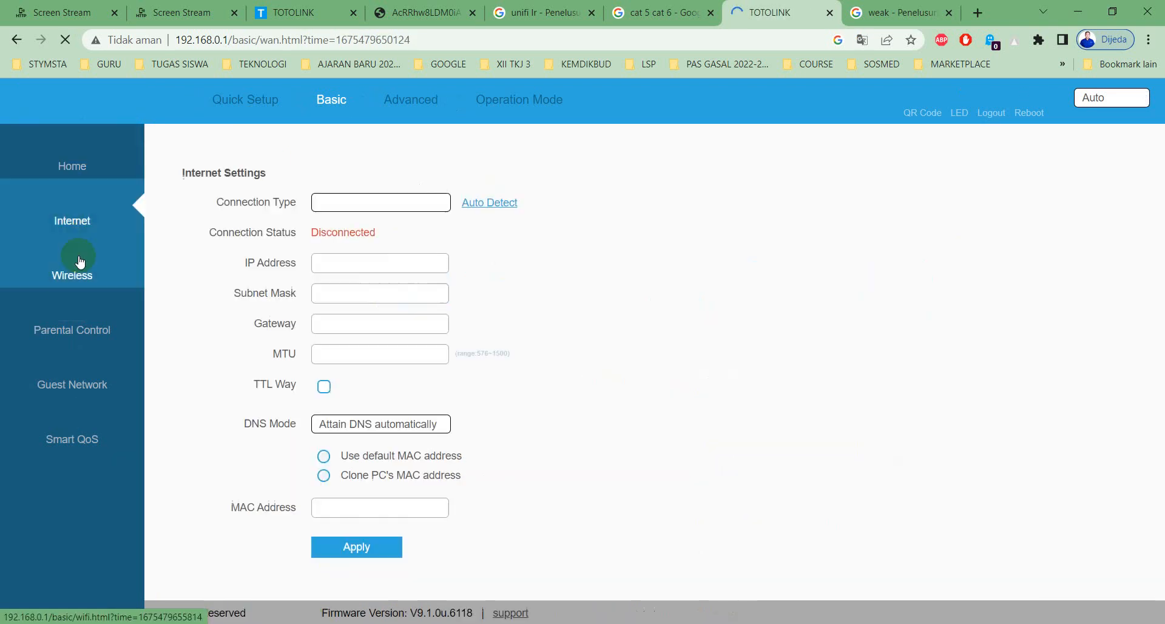
{"action": "left_click", "coordinate": [79, 264]}
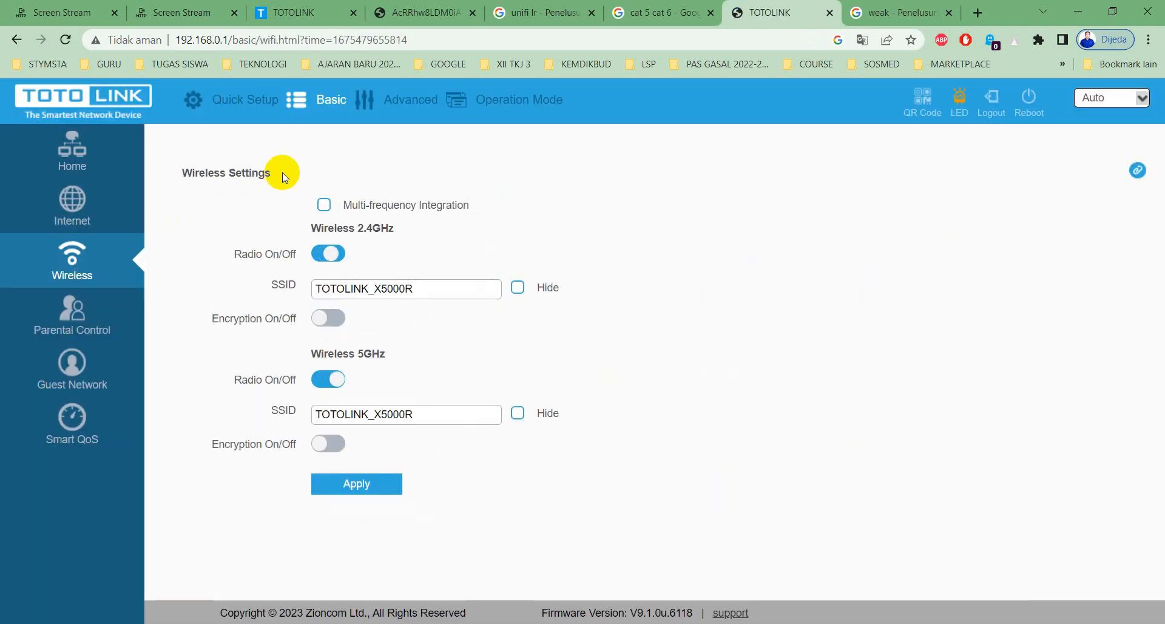
{"action": "left_click", "coordinate": [371, 488]}
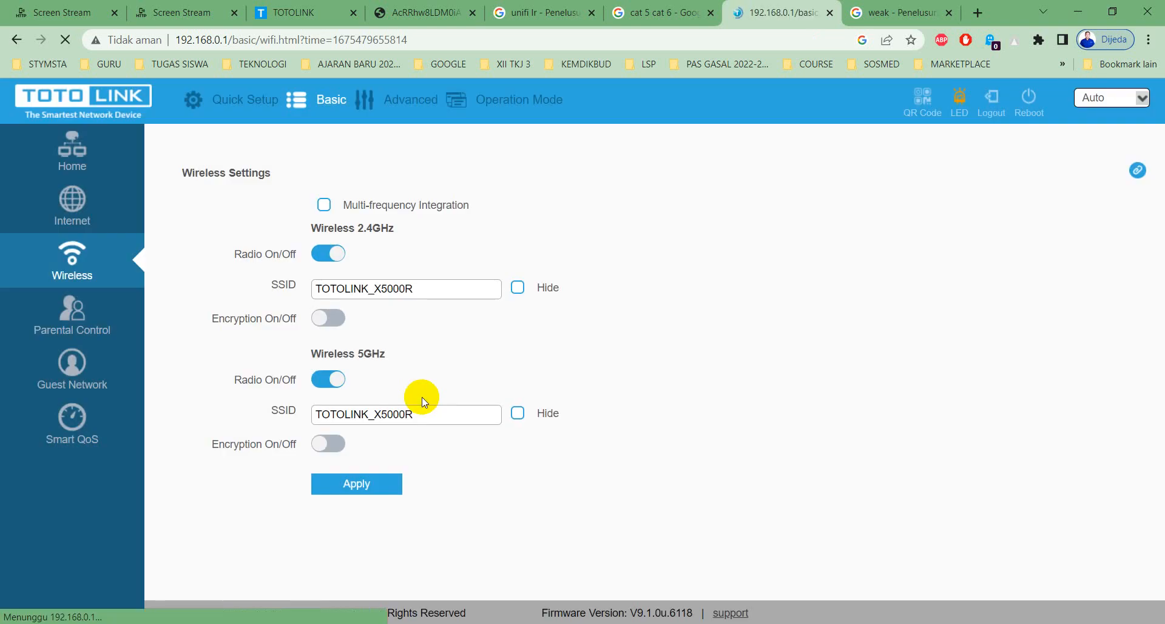
- Rename the SSIDs to 'TOTOLINK_X5000R 2.4 GHz' and 'TOTOLINK_X5000R 5GHz' and apply
{"action": "left_click", "coordinate": [438, 292]}
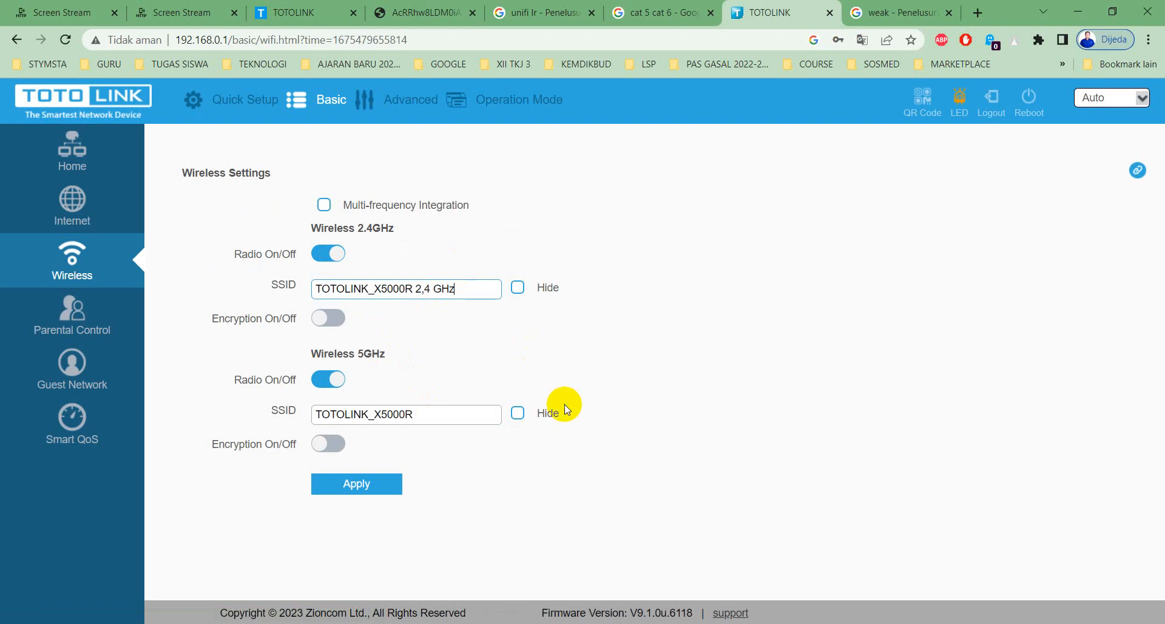
{"action": "left_click", "coordinate": [436, 414]}
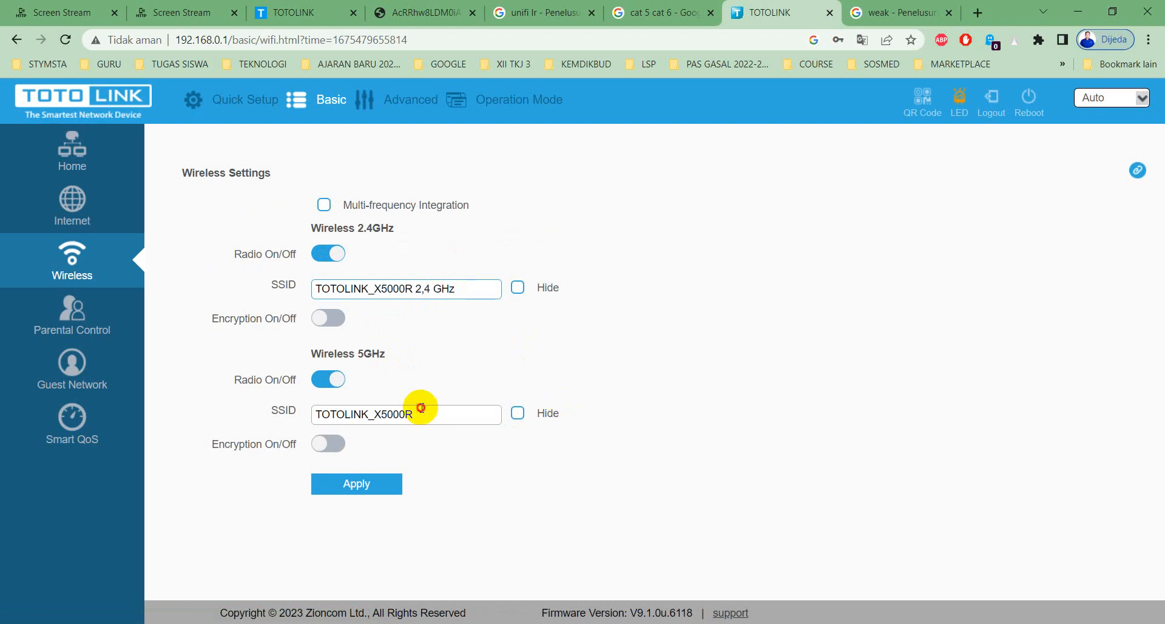
{"action": "left_click", "coordinate": [469, 281]}
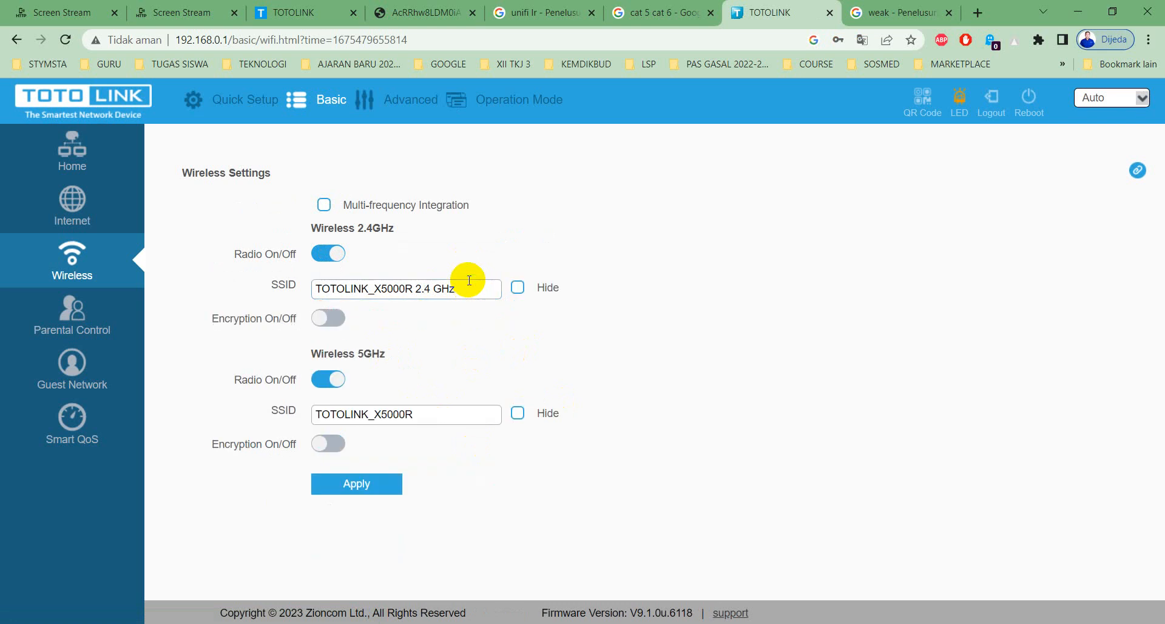
{"action": "left_click", "coordinate": [479, 410]}
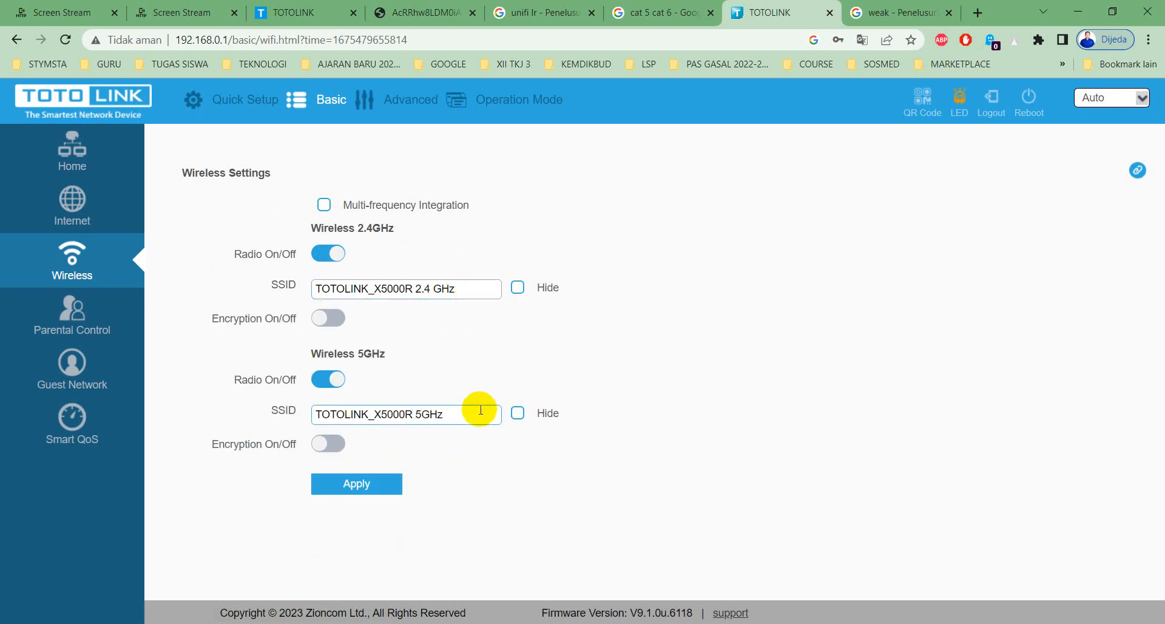
{"action": "left_click", "coordinate": [390, 477]}
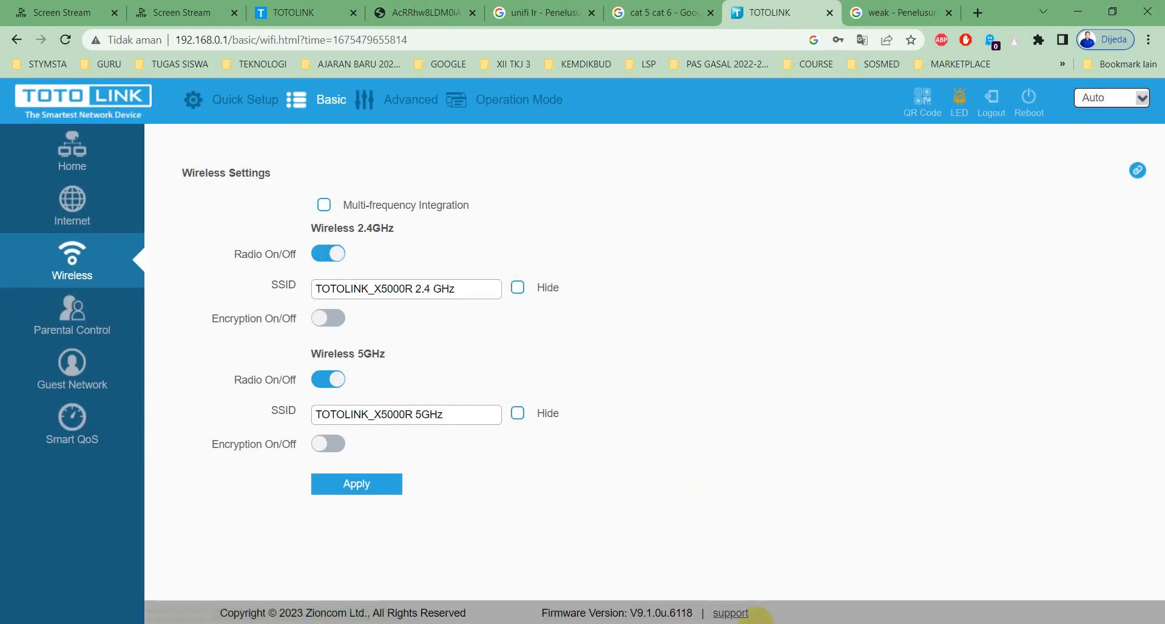
- Join the open 'TOTOLINK_X5000R 2.4 GHz' network from the taskbar Wi-Fi list
{"action": "left_click", "coordinate": [570, 623]}
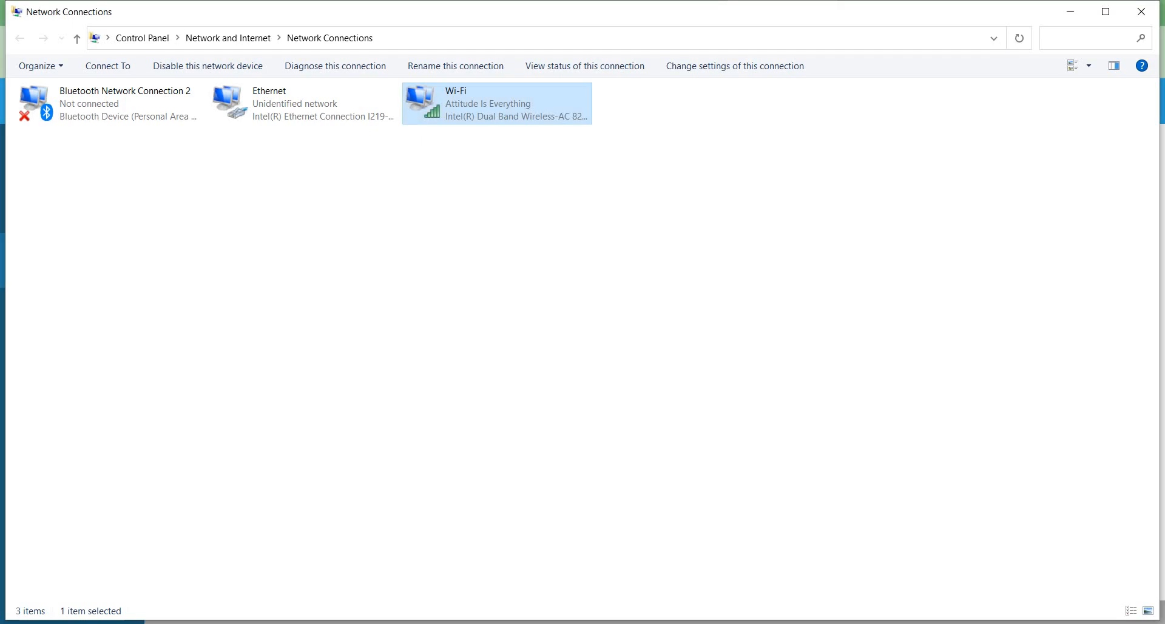
{"action": "left_click", "coordinate": [1038, 622]}
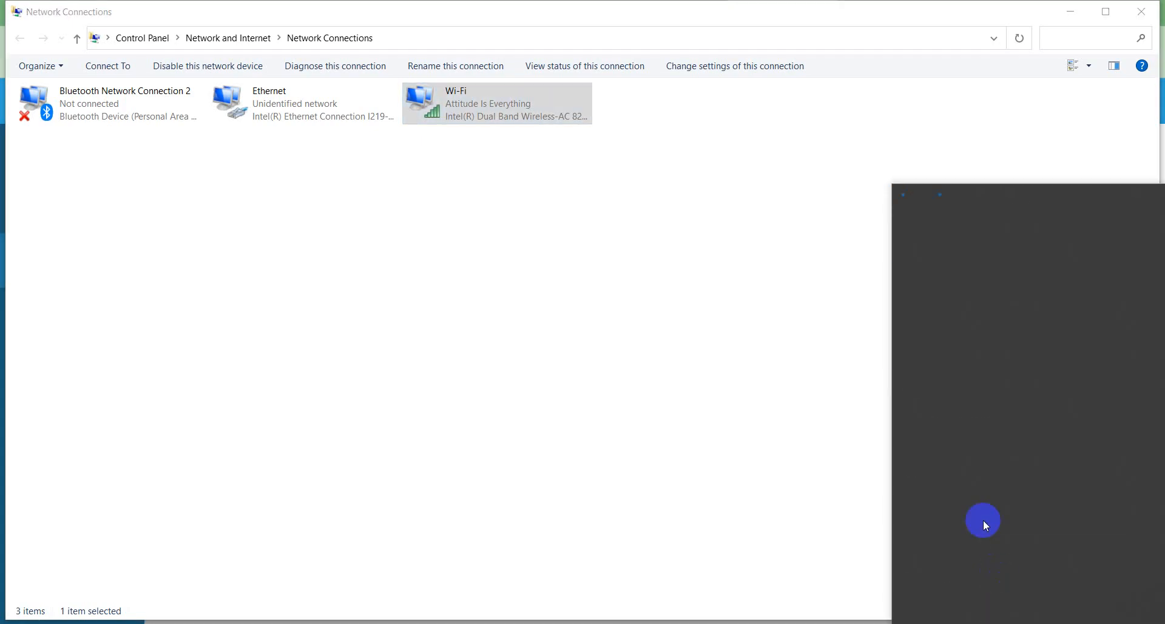
{"action": "scroll", "coordinate": [997, 388], "scroll_direction": "down", "scroll_amount": 12}
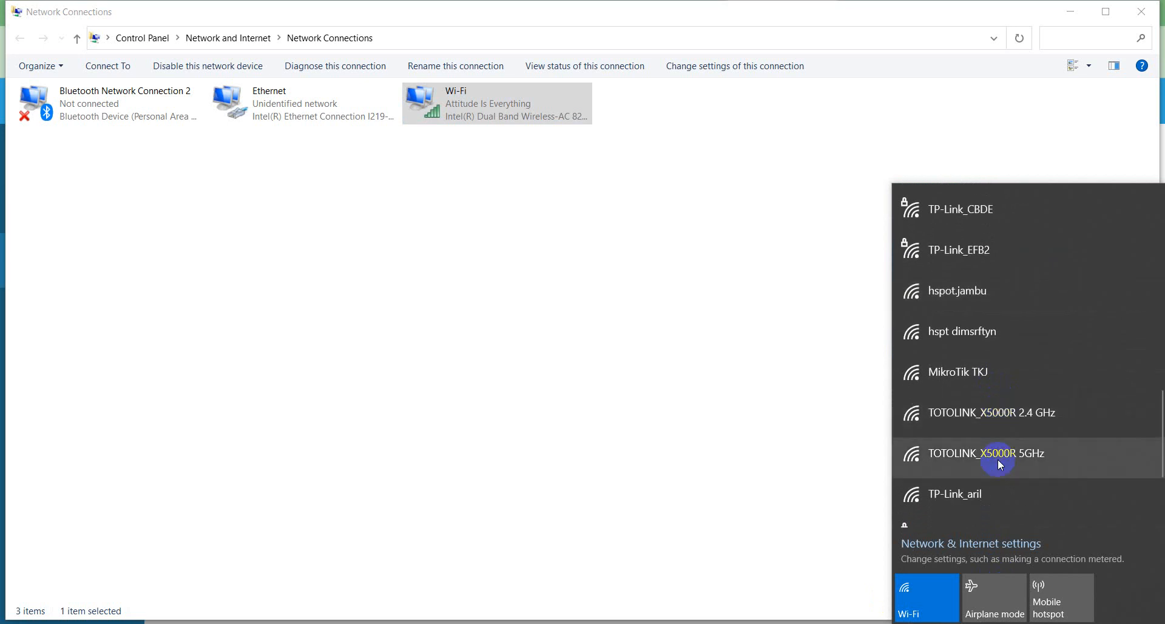
{"action": "left_click", "coordinate": [998, 426]}
{"action": "left_click", "coordinate": [1069, 450]}
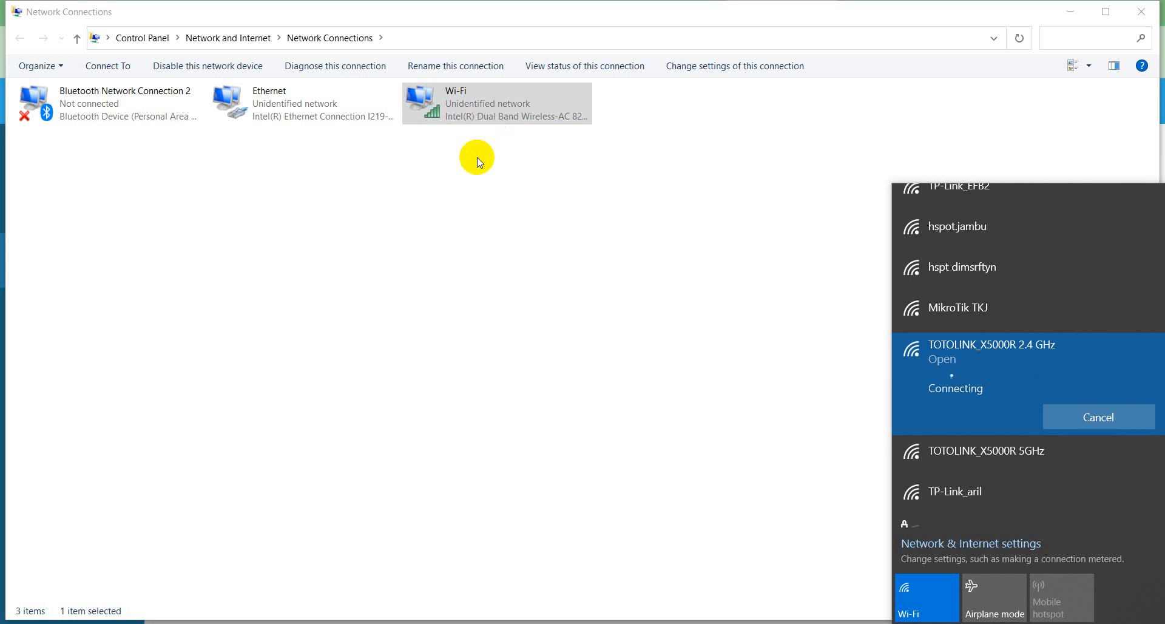
{"action": "left_click", "coordinate": [487, 121]}
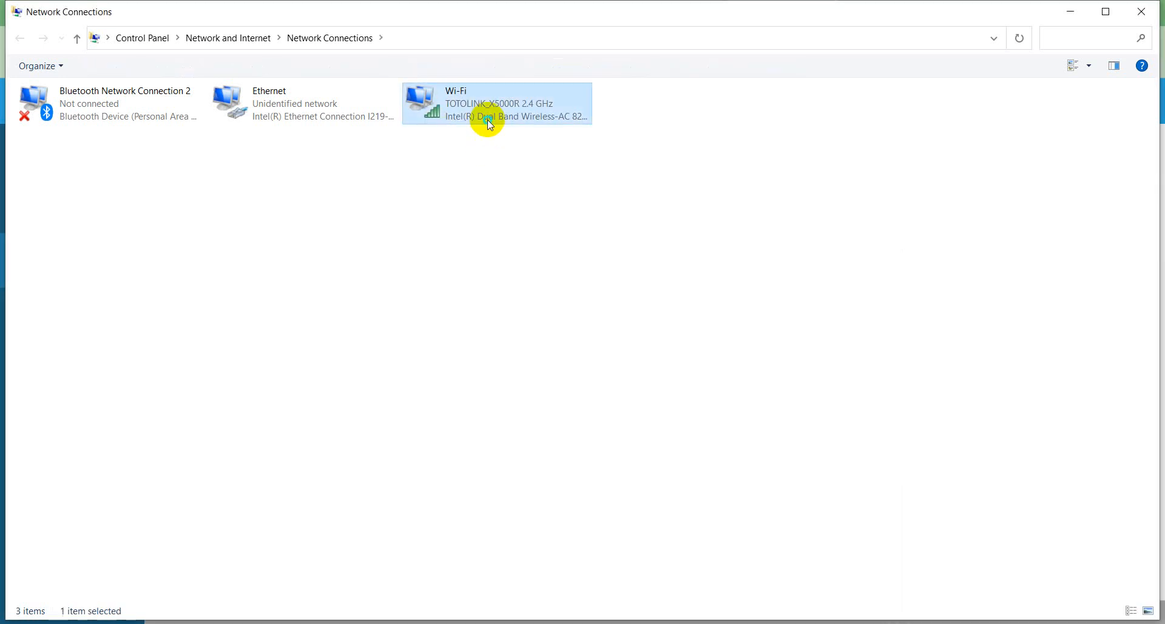
- Check the 2.4 GHz link speed of 300.0 Mbps, then list available Wi-Fi networks
{"action": "right_click", "coordinate": [486, 120]}
{"action": "left_click", "coordinate": [520, 164]}
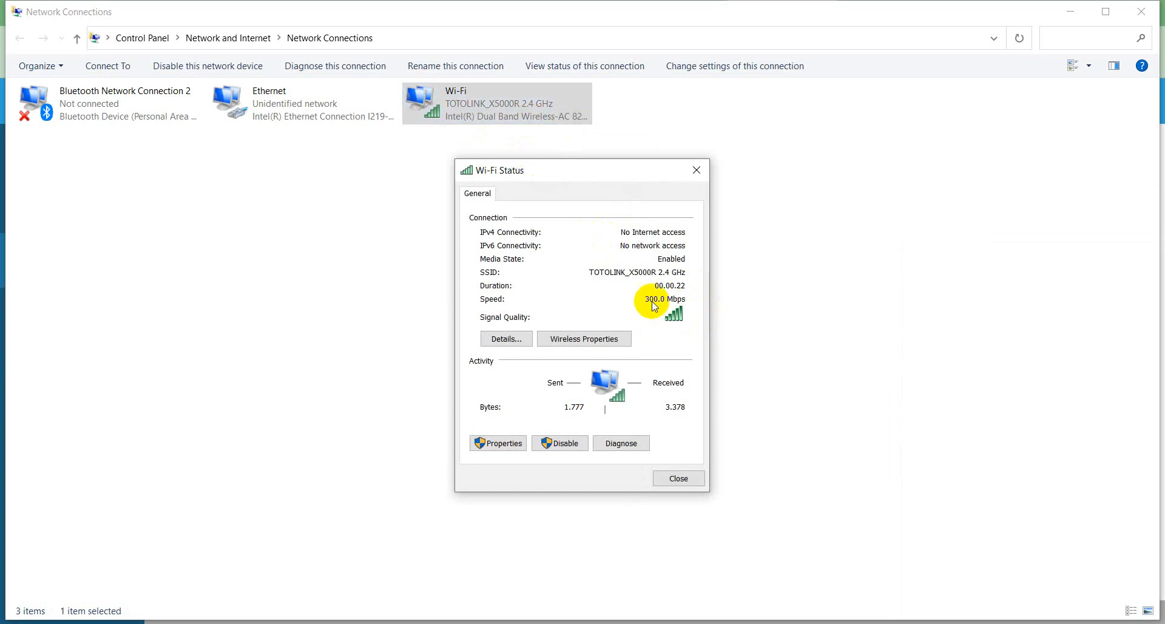
{"action": "left_click", "coordinate": [679, 478]}
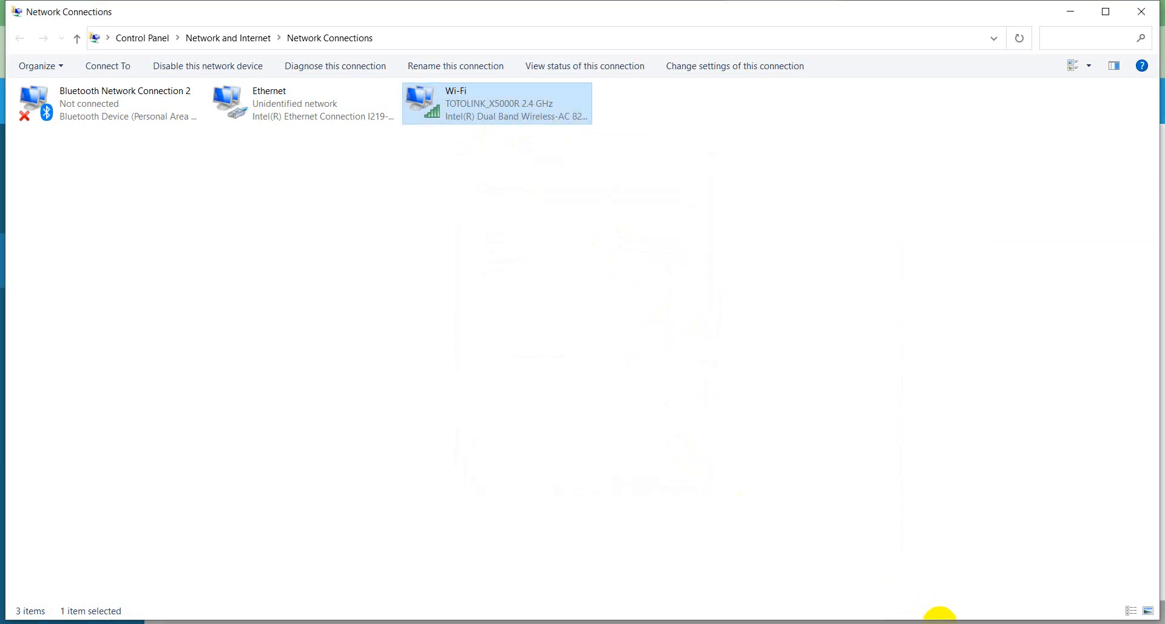
{"action": "left_click", "coordinate": [939, 615]}
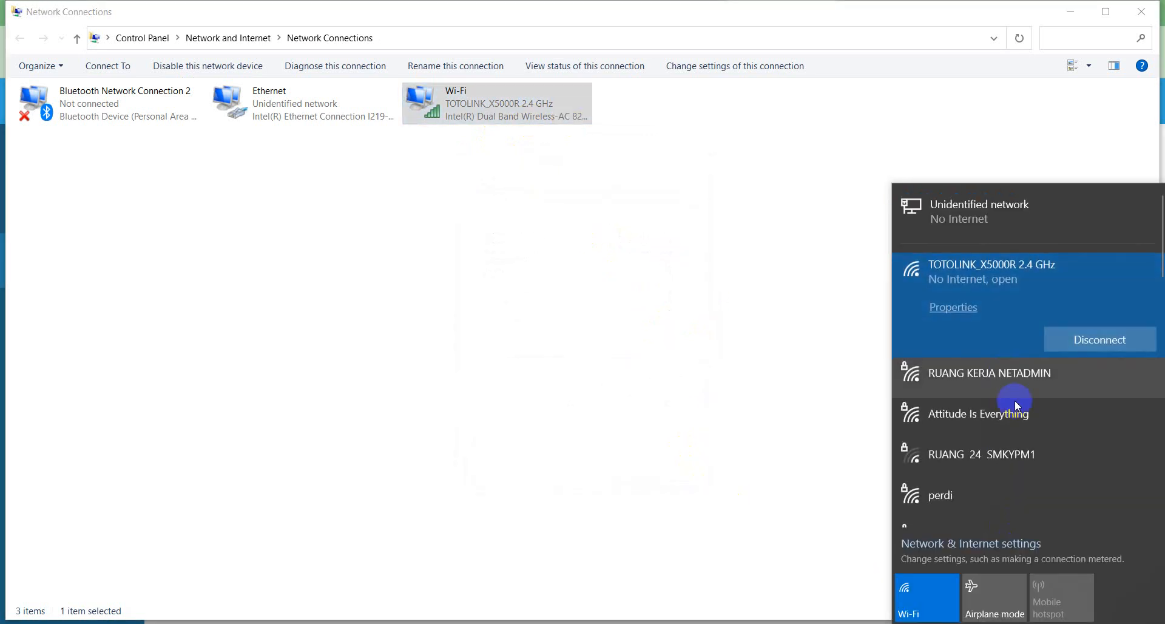
{"action": "scroll", "coordinate": [1021, 427], "scroll_direction": "down", "scroll_amount": 15}
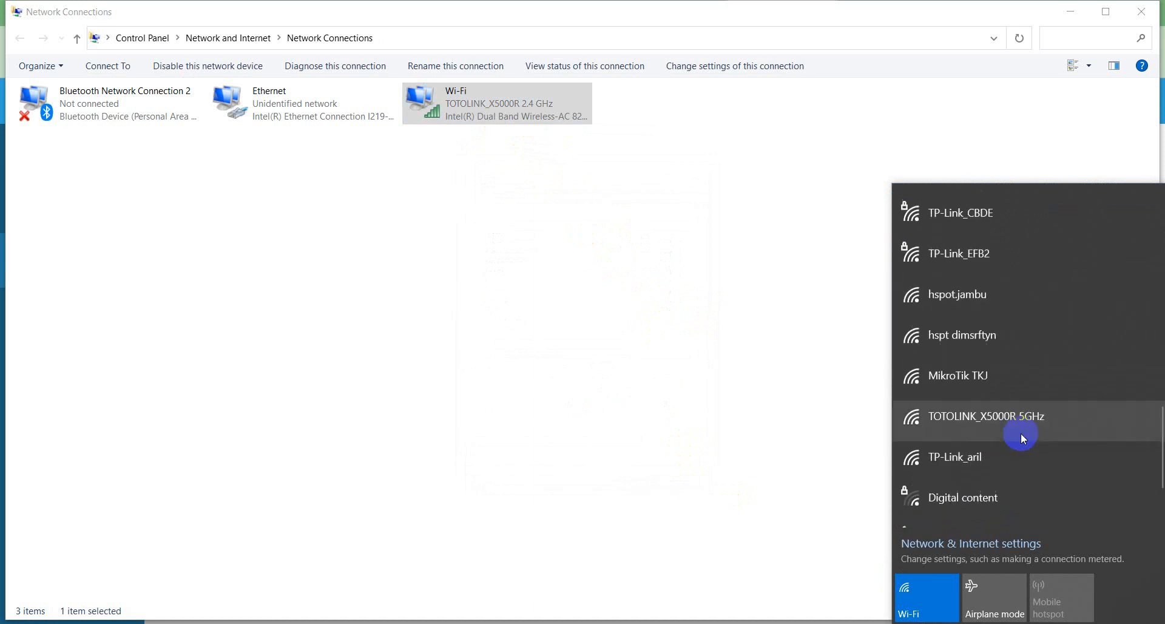
- Connect to the open 'TOTOLINK_X5000R 5GHz' network
{"action": "scroll", "coordinate": [1021, 432], "scroll_direction": "down", "scroll_amount": 2}
{"action": "left_click", "coordinate": [1031, 342]}
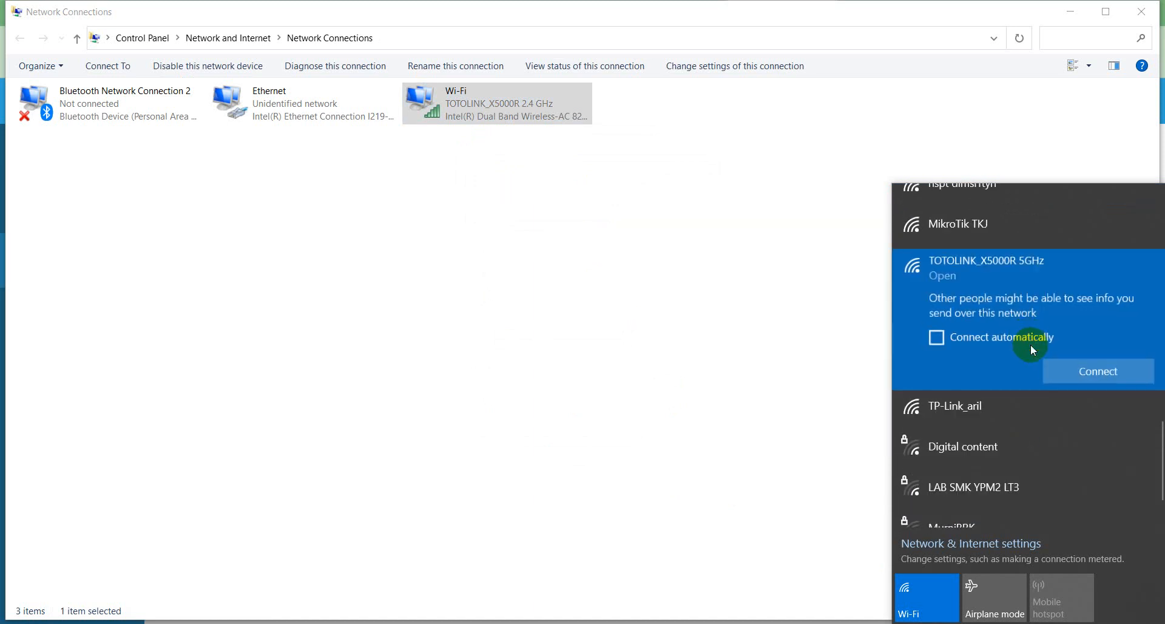
{"action": "left_click", "coordinate": [1053, 372]}
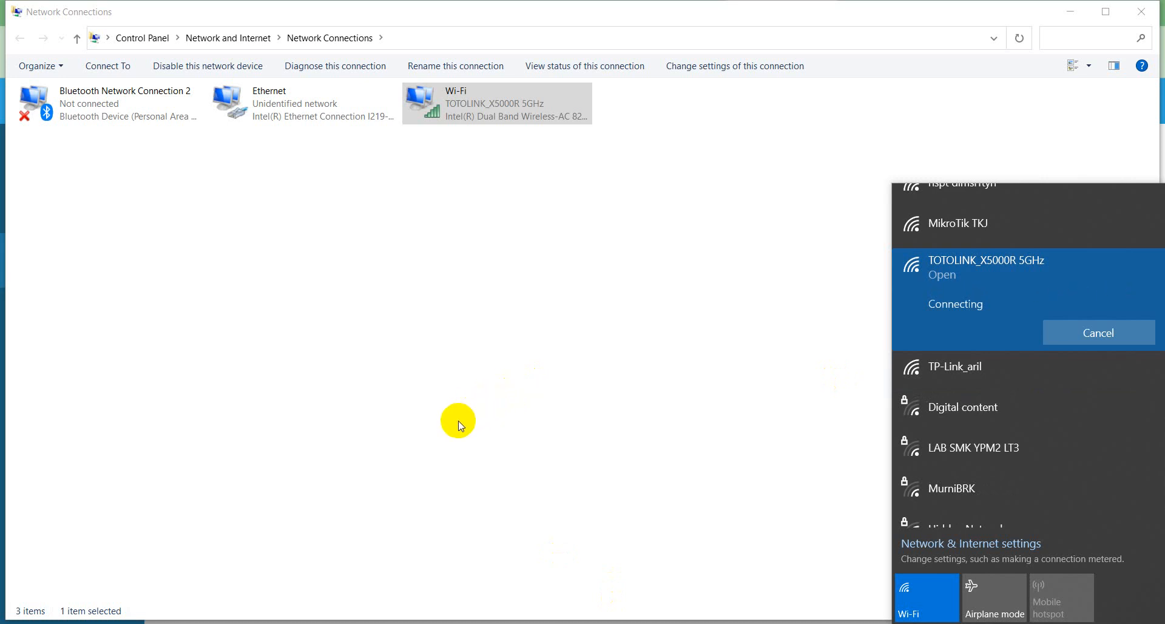
{"action": "left_click", "coordinate": [513, 173]}
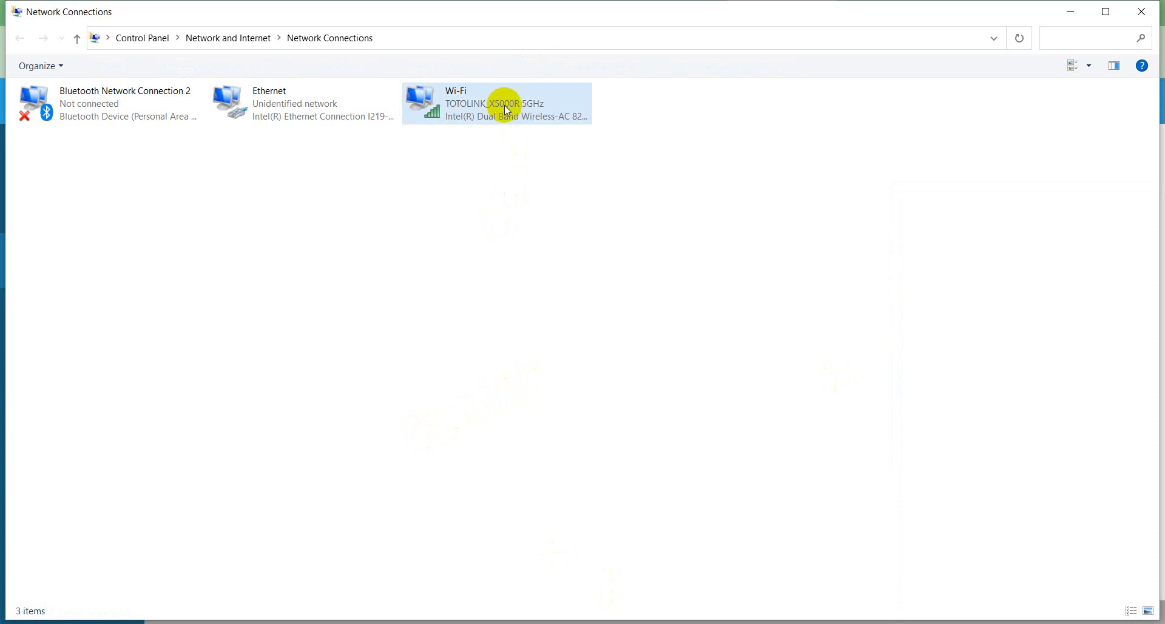
- Check the 5GHz link speed of 173.3 Mbps and return to the router's wireless page
{"action": "right_click", "coordinate": [504, 105]}
{"action": "left_click", "coordinate": [534, 150]}
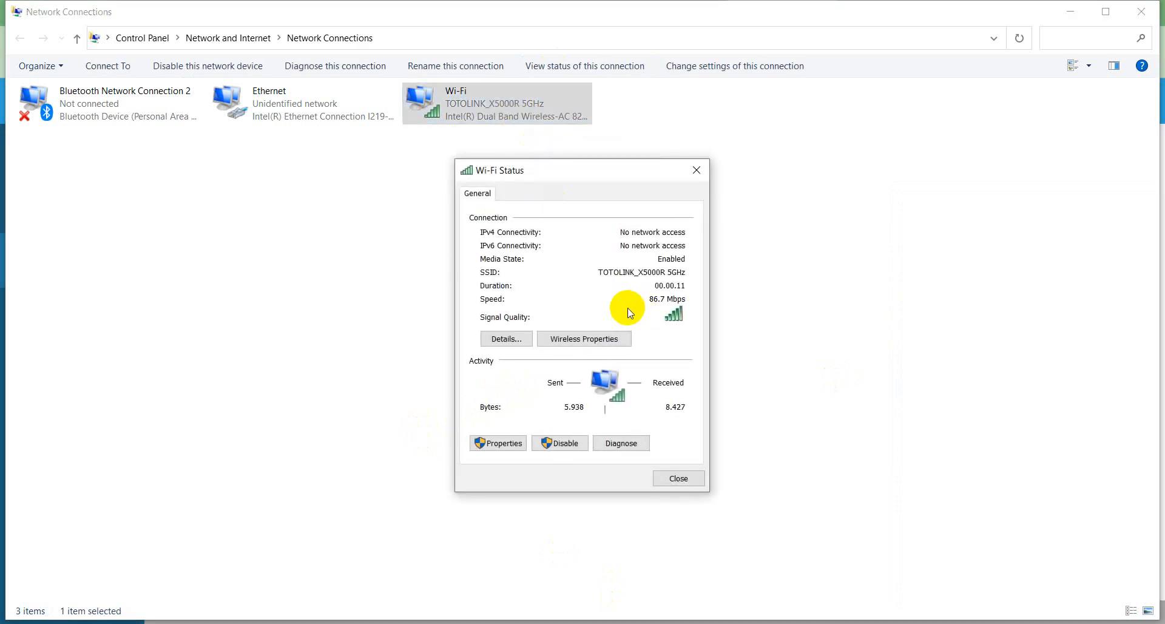
{"action": "left_click", "coordinate": [696, 171]}
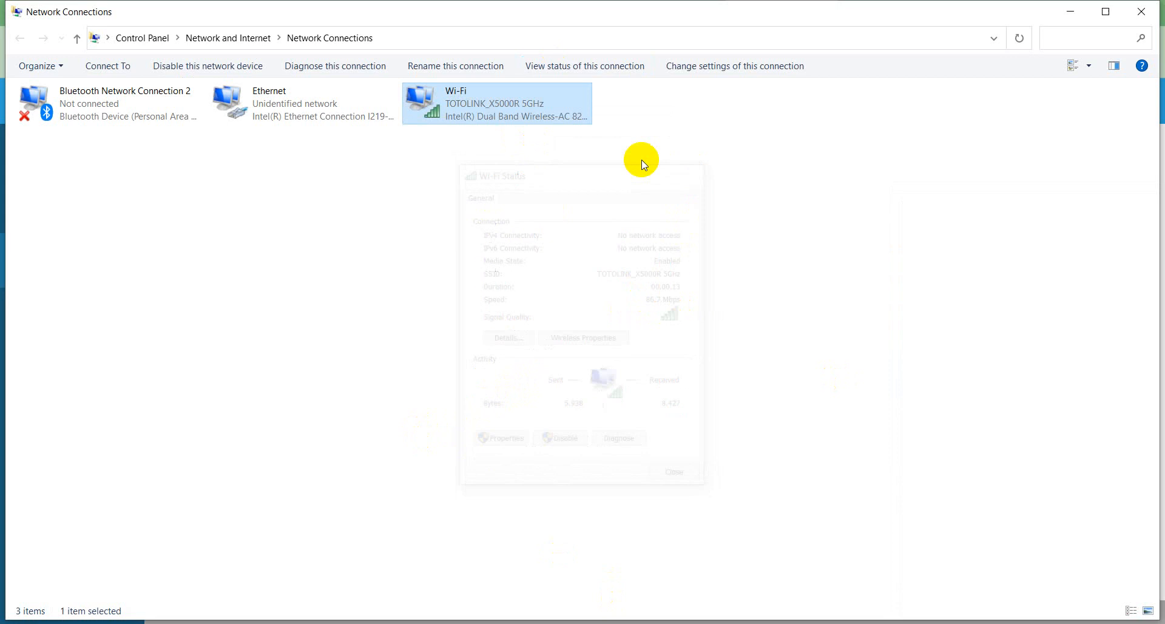
{"action": "right_click", "coordinate": [508, 110]}
{"action": "left_click", "coordinate": [537, 148]}
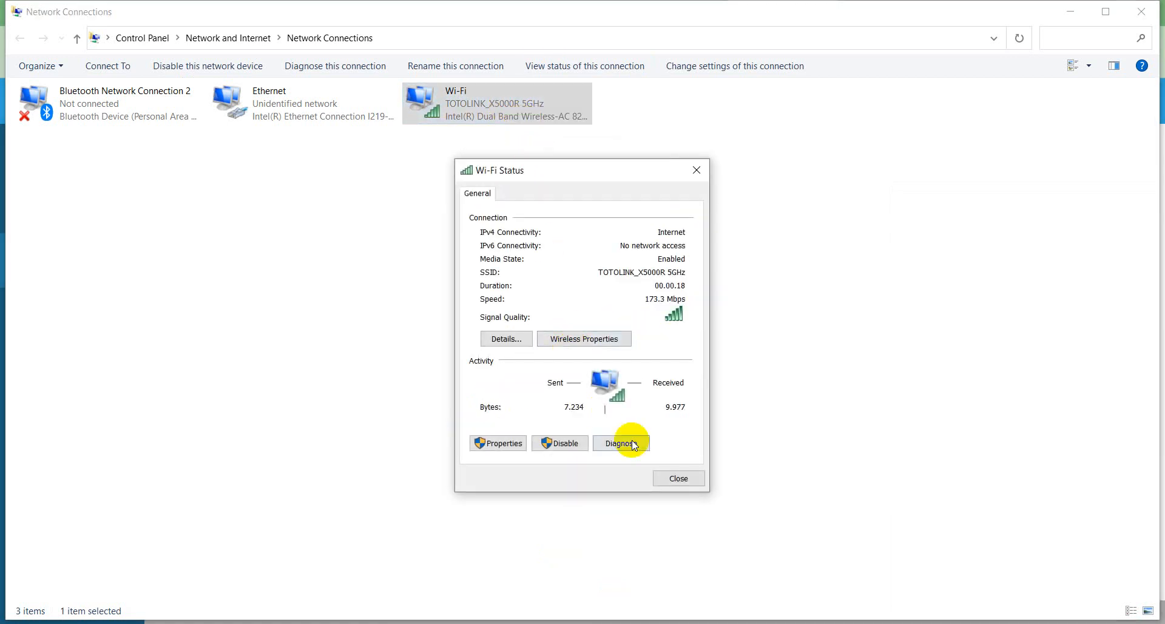
{"action": "left_click", "coordinate": [677, 478]}
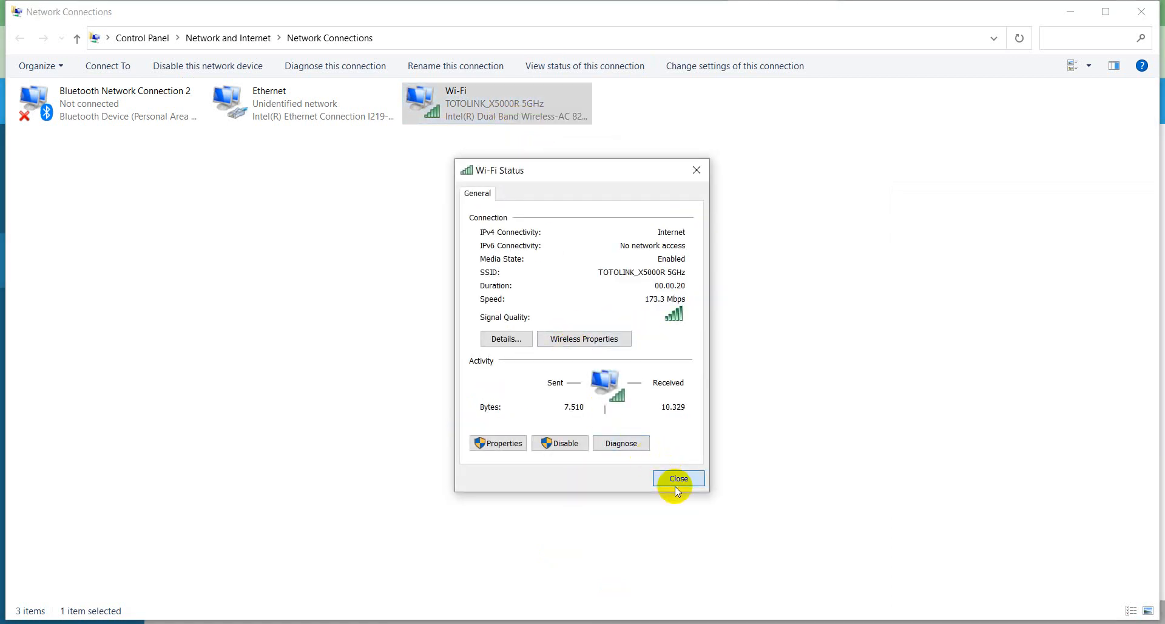
{"action": "right_click", "coordinate": [528, 119]}
{"action": "left_click", "coordinate": [553, 167]}
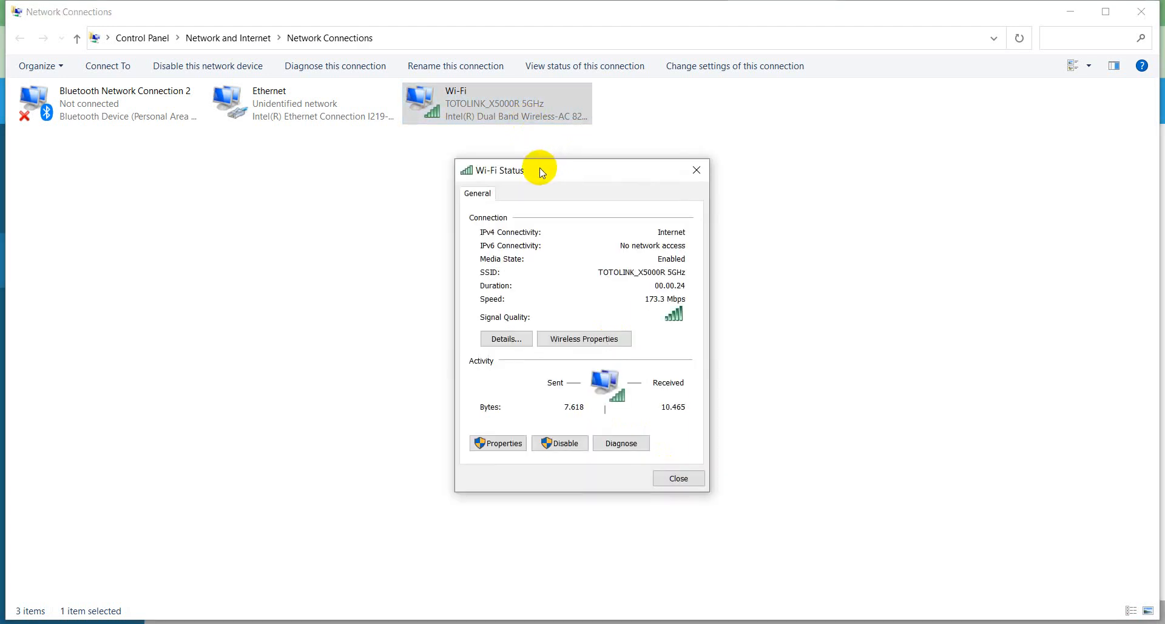
{"action": "left_click", "coordinate": [199, 623]}
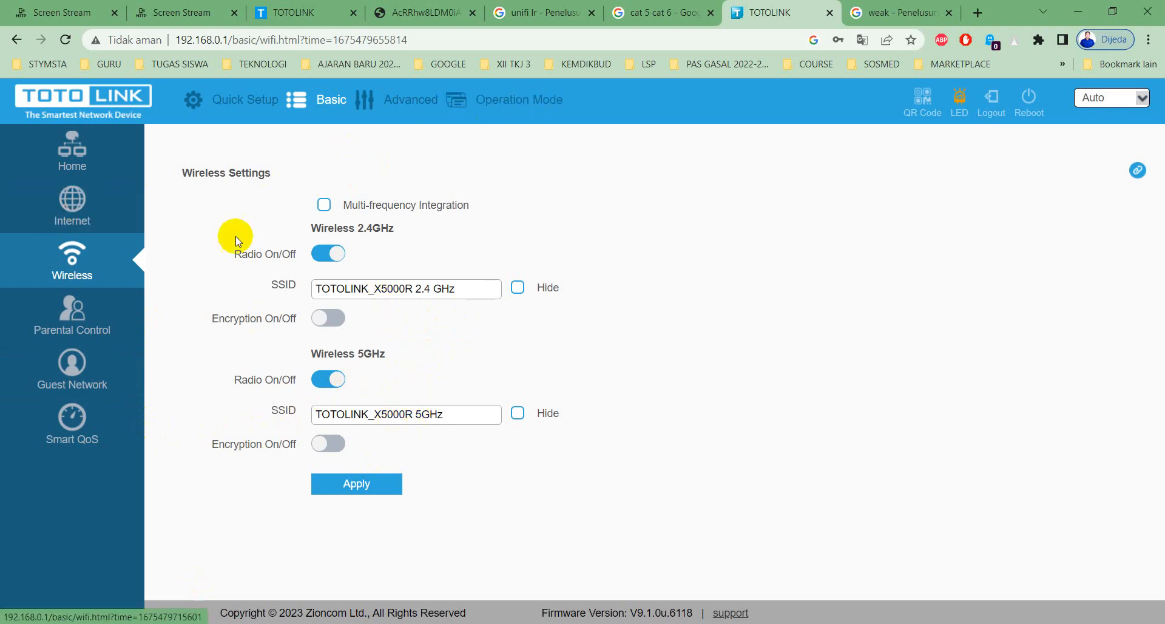
- View the 2.4 GHz network's details, channel Auto (11), and bring up the interference slide
{"action": "left_click", "coordinate": [364, 102]}
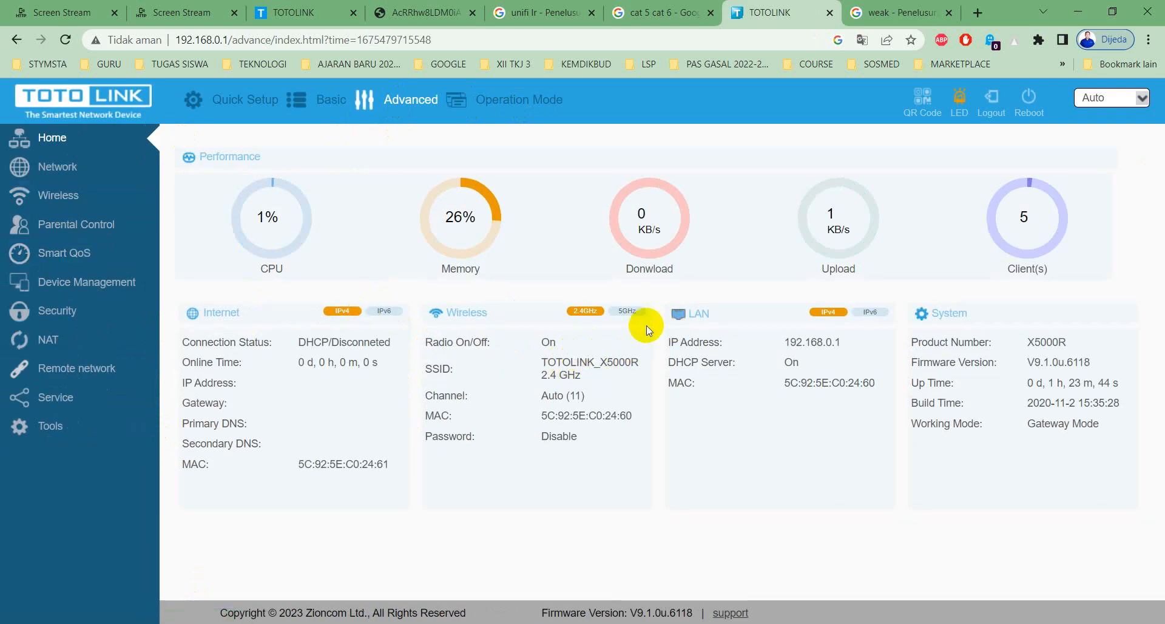
{"action": "left_click", "coordinate": [629, 312]}
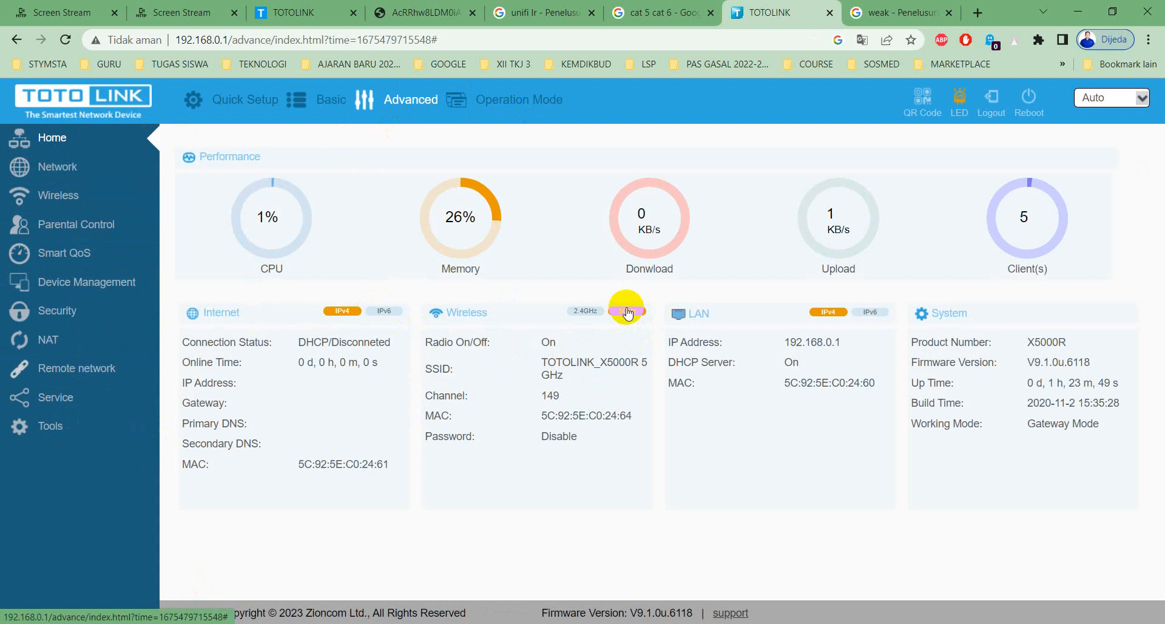
{"action": "left_click", "coordinate": [585, 312]}
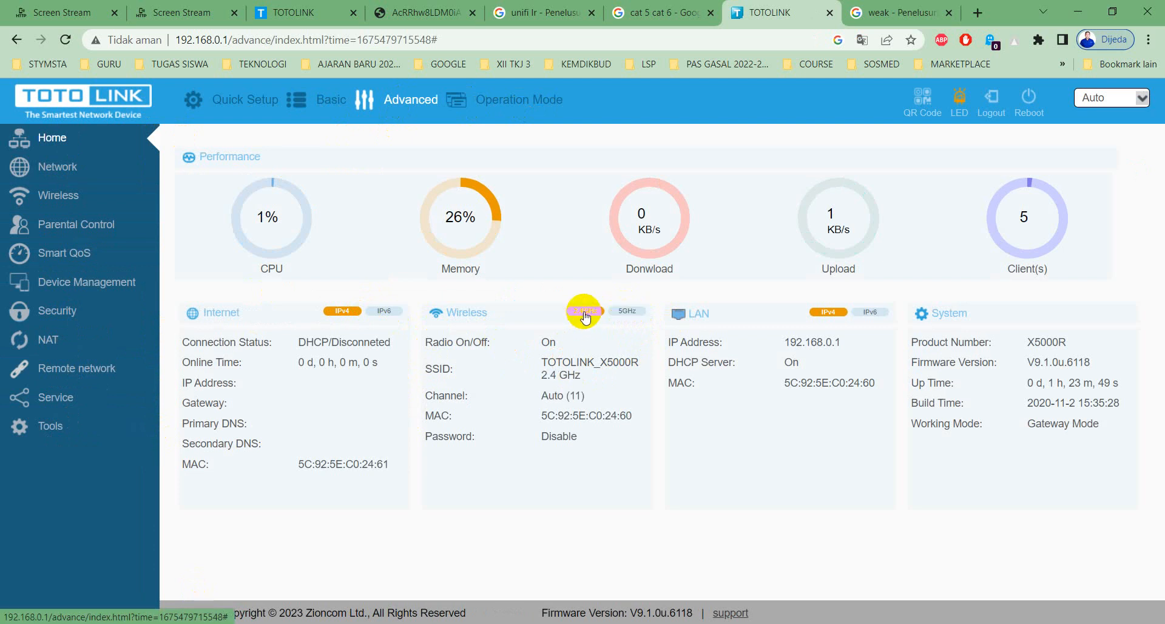
{"action": "left_click", "coordinate": [637, 623]}
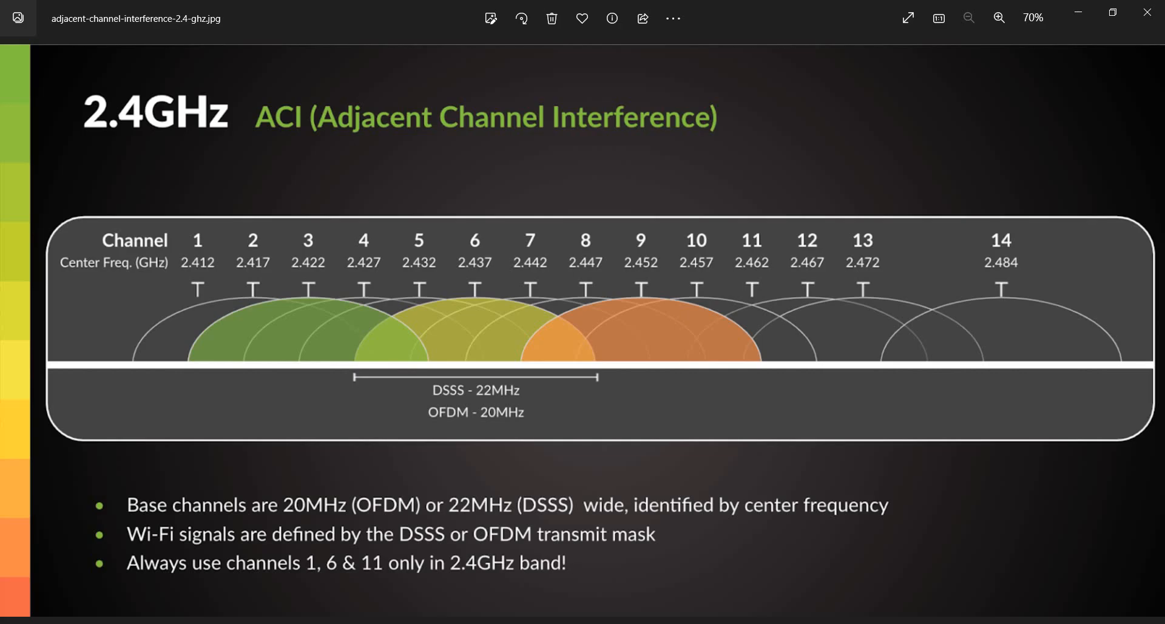
{"action": "key", "text": "alt+Tab"}
- Refresh the connection list and review the current Wi-Fi status details
{"action": "right_click", "coordinate": [456, 261]}
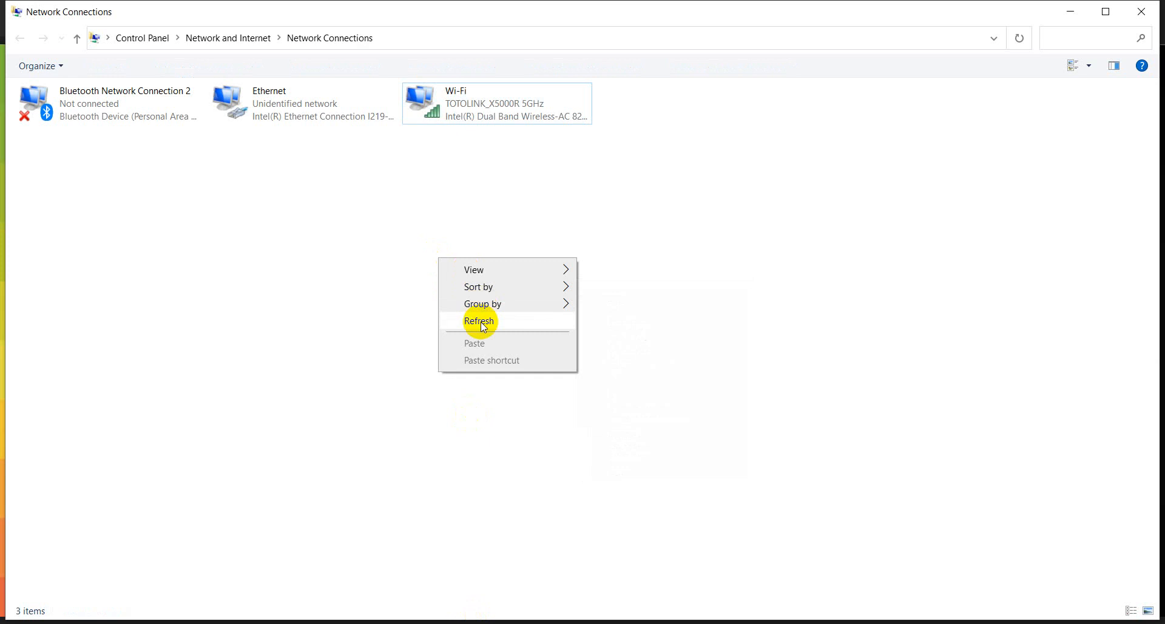
{"action": "left_click", "coordinate": [477, 321]}
{"action": "right_click", "coordinate": [494, 115]}
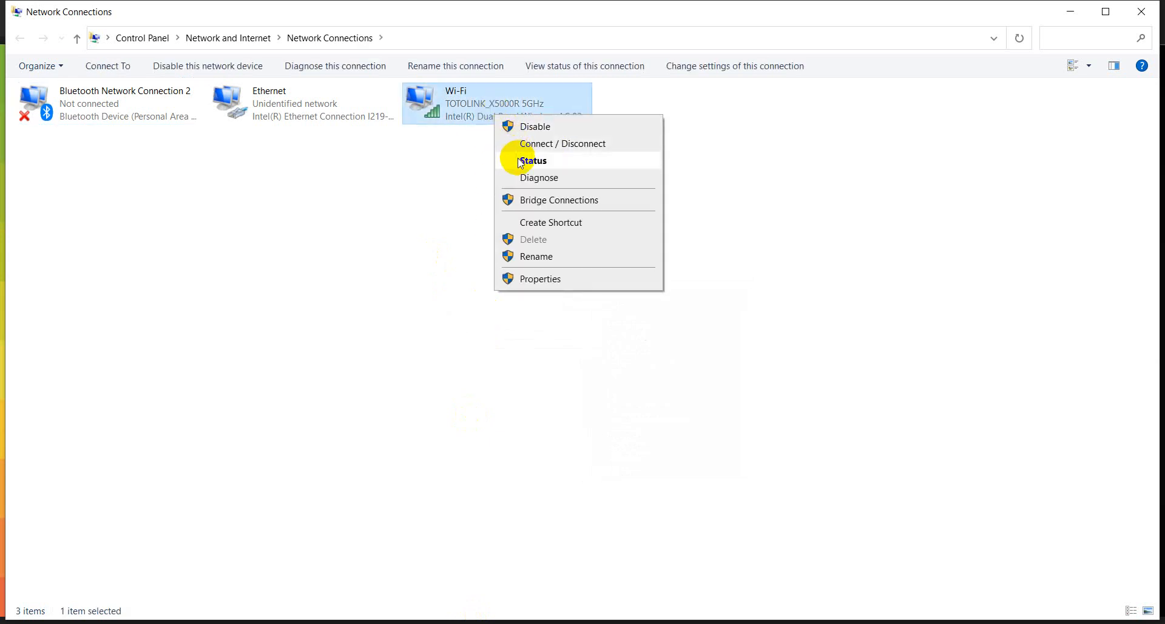
{"action": "left_click", "coordinate": [517, 158]}
{"action": "left_click", "coordinate": [503, 339]}
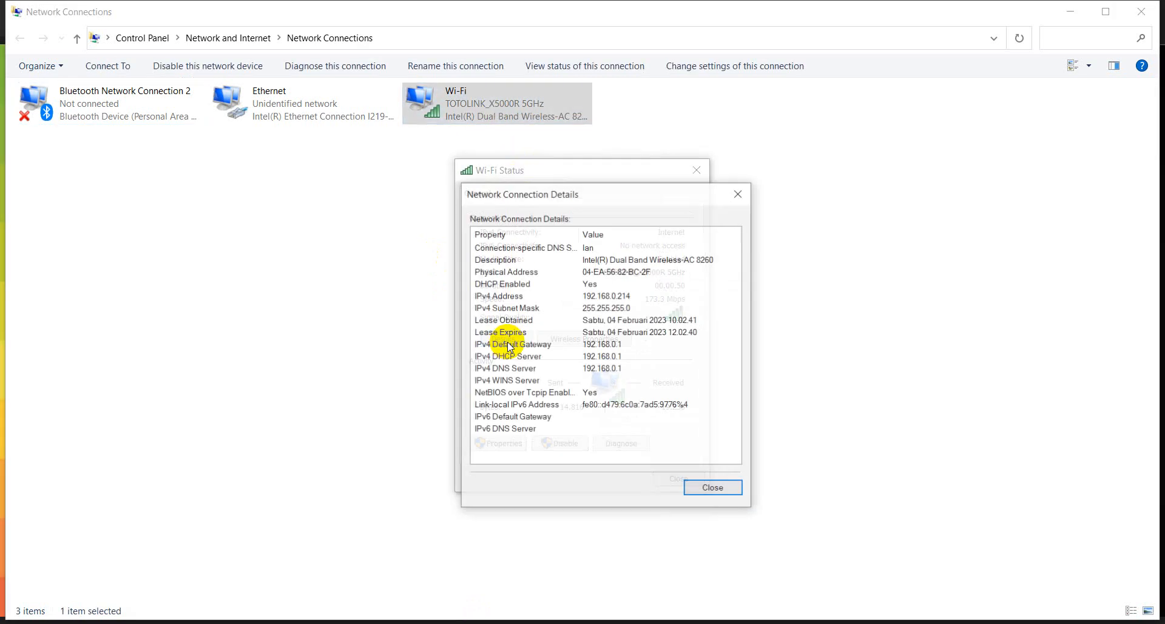
{"action": "left_click", "coordinate": [706, 489]}
{"action": "left_click", "coordinate": [685, 479]}
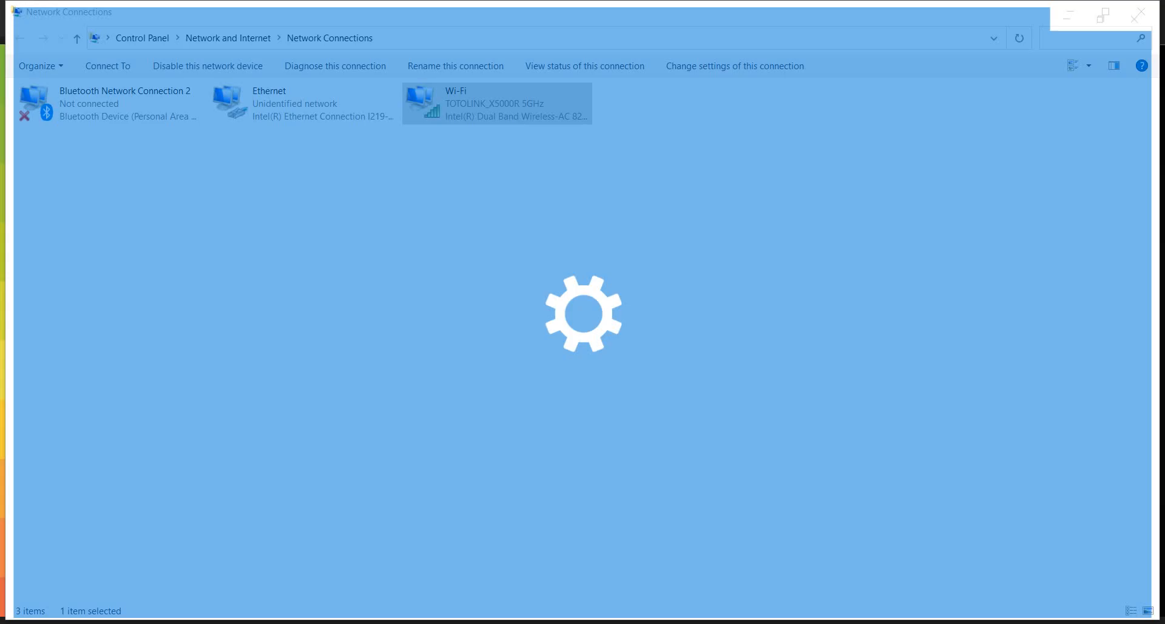
{"action": "left_click", "coordinate": [971, 623]}
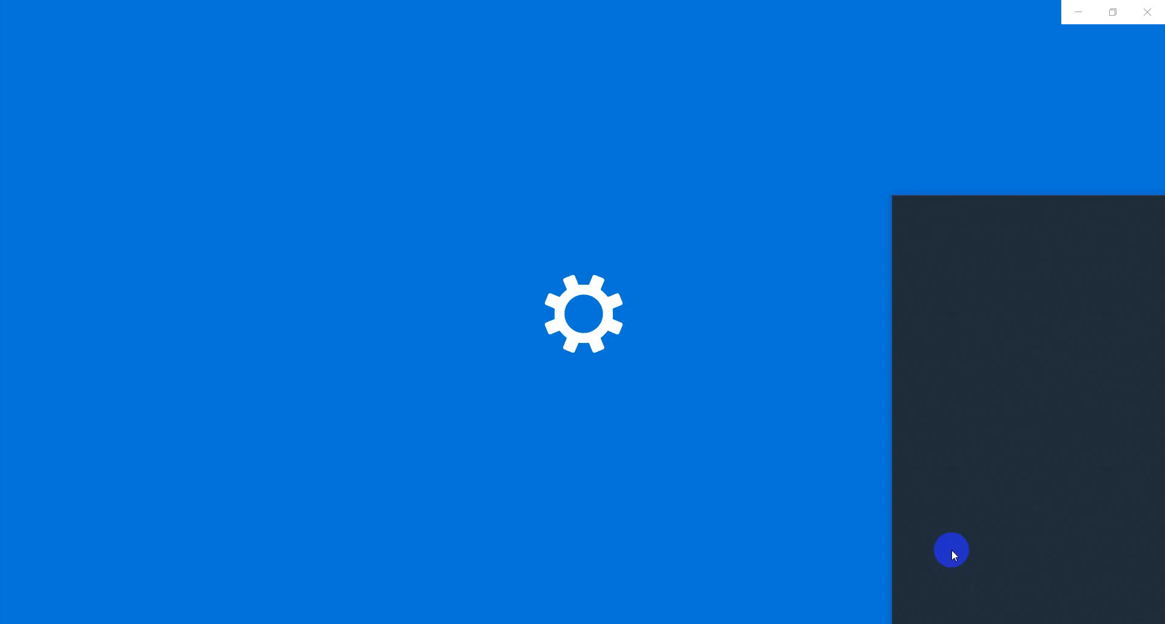
{"action": "left_click", "coordinate": [1150, 12]}
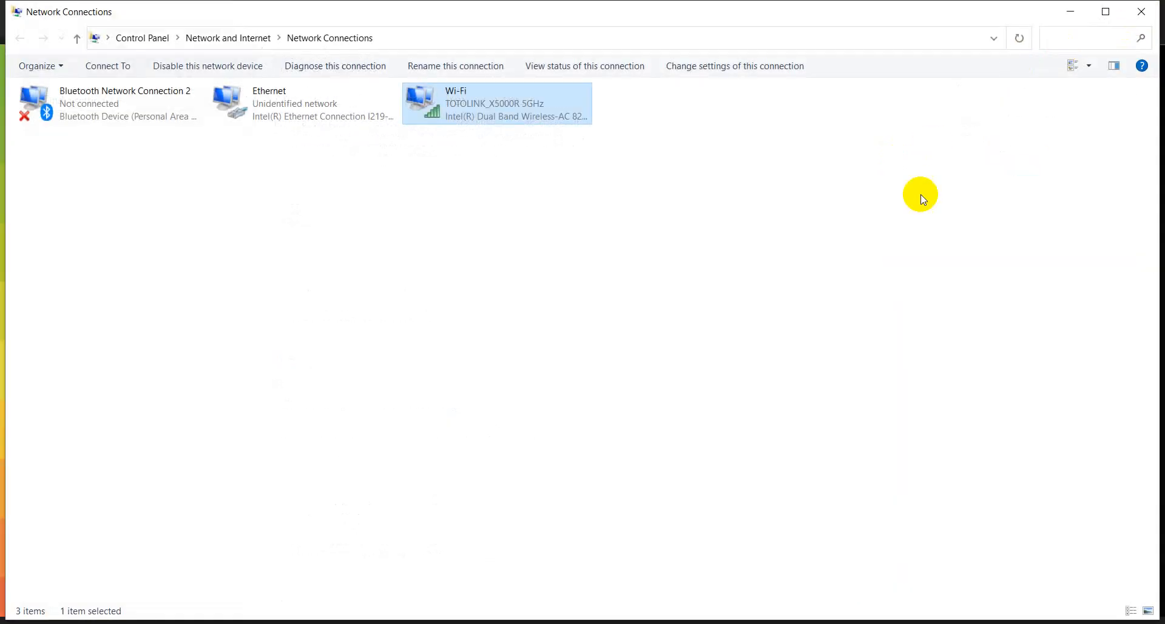
- Switch to 'TOTOLINK_X5000R 2.4 GHz' and check its 400 Mbps link speed
{"action": "left_click", "coordinate": [1004, 623]}
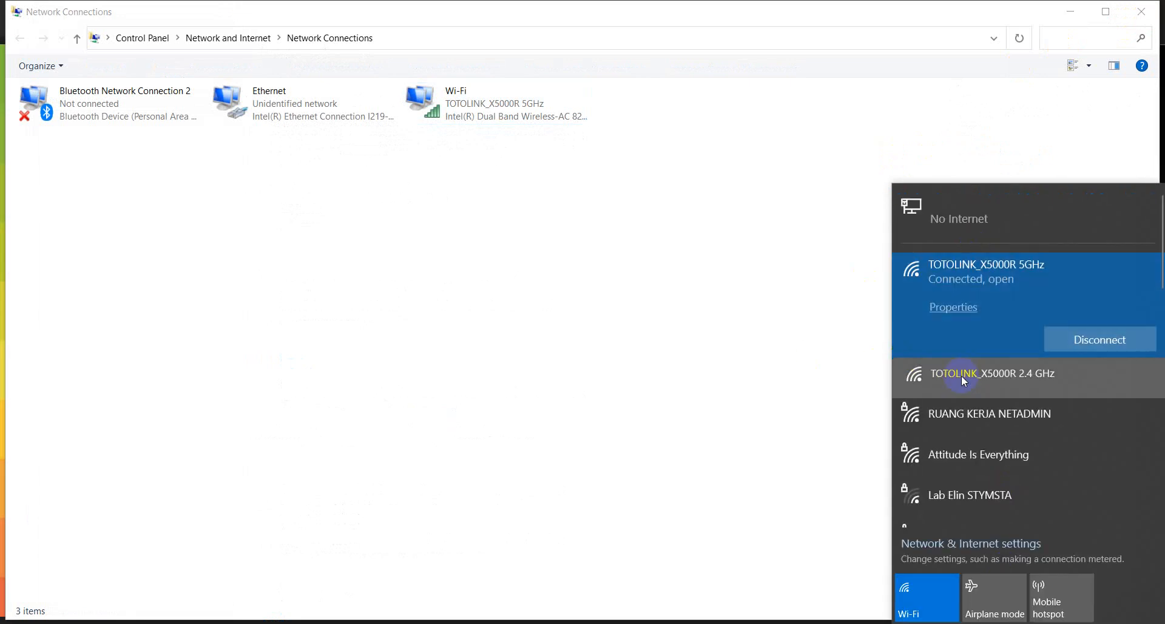
{"action": "left_click", "coordinate": [963, 375]}
{"action": "left_click", "coordinate": [1082, 426]}
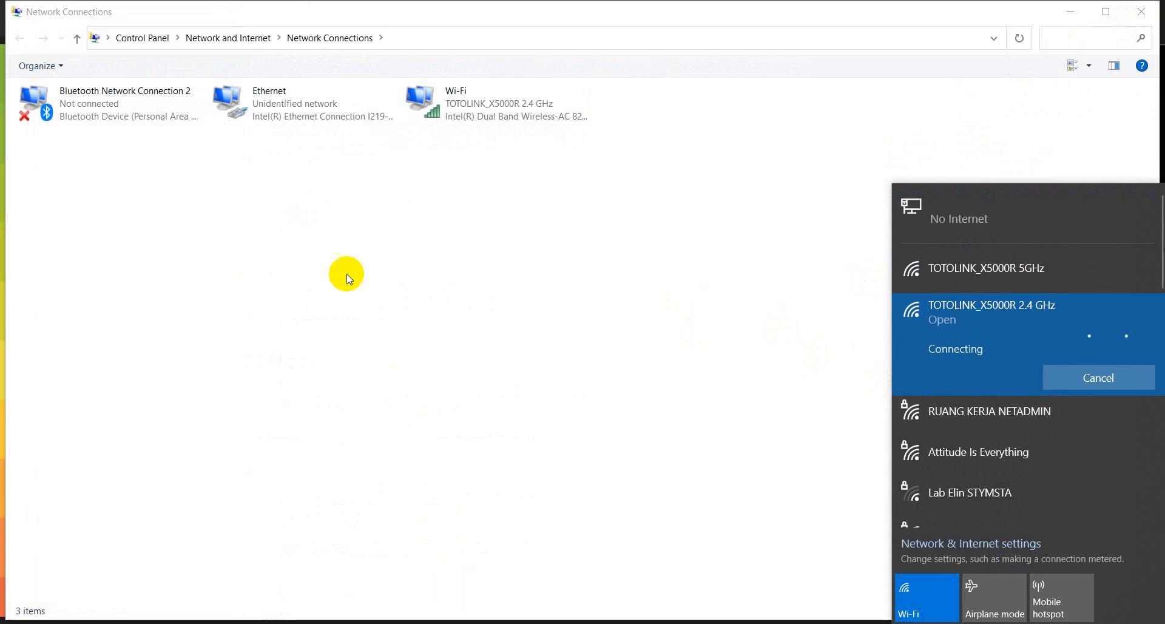
{"action": "left_click", "coordinate": [476, 154]}
{"action": "right_click", "coordinate": [476, 125]}
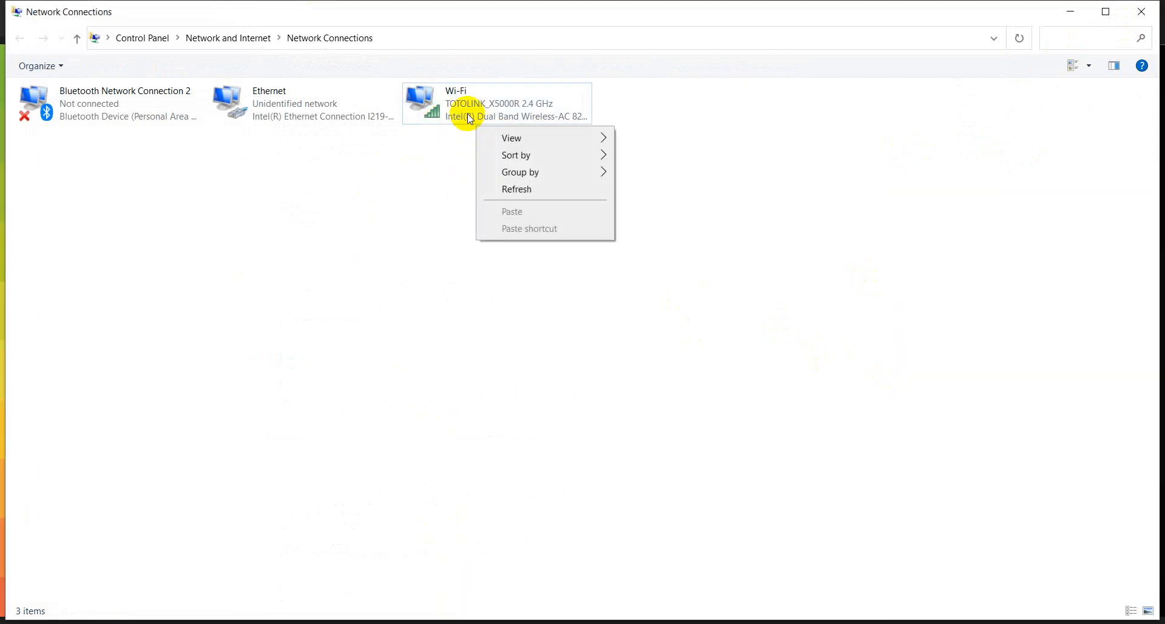
{"action": "right_click", "coordinate": [470, 119]}
{"action": "left_click", "coordinate": [495, 163]}
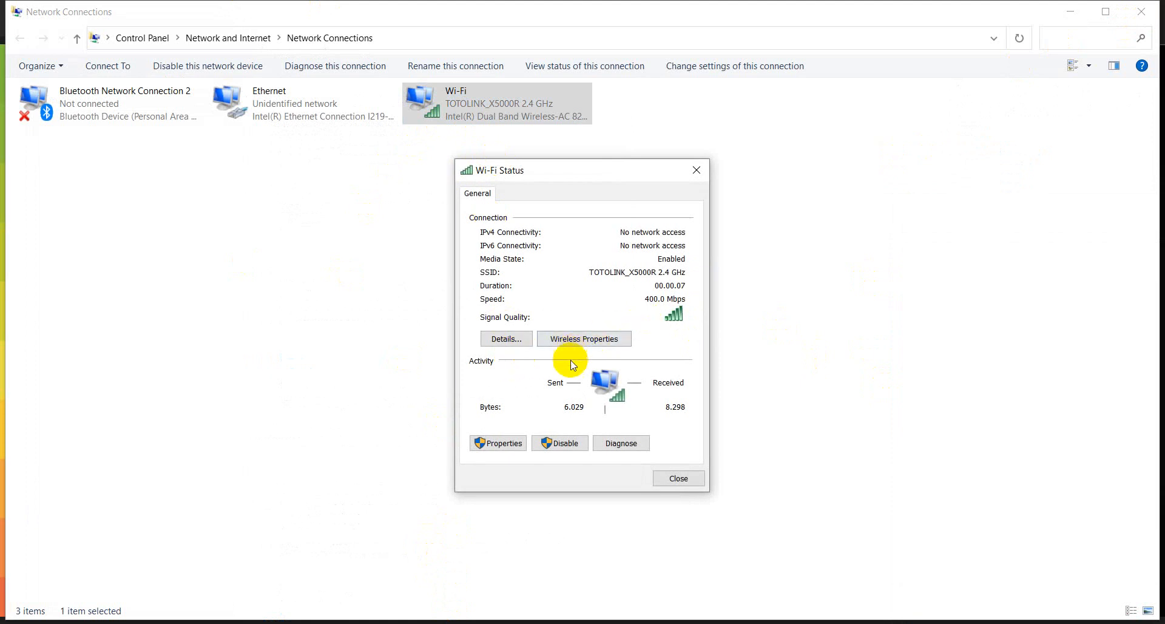
{"action": "left_click", "coordinate": [679, 479]}
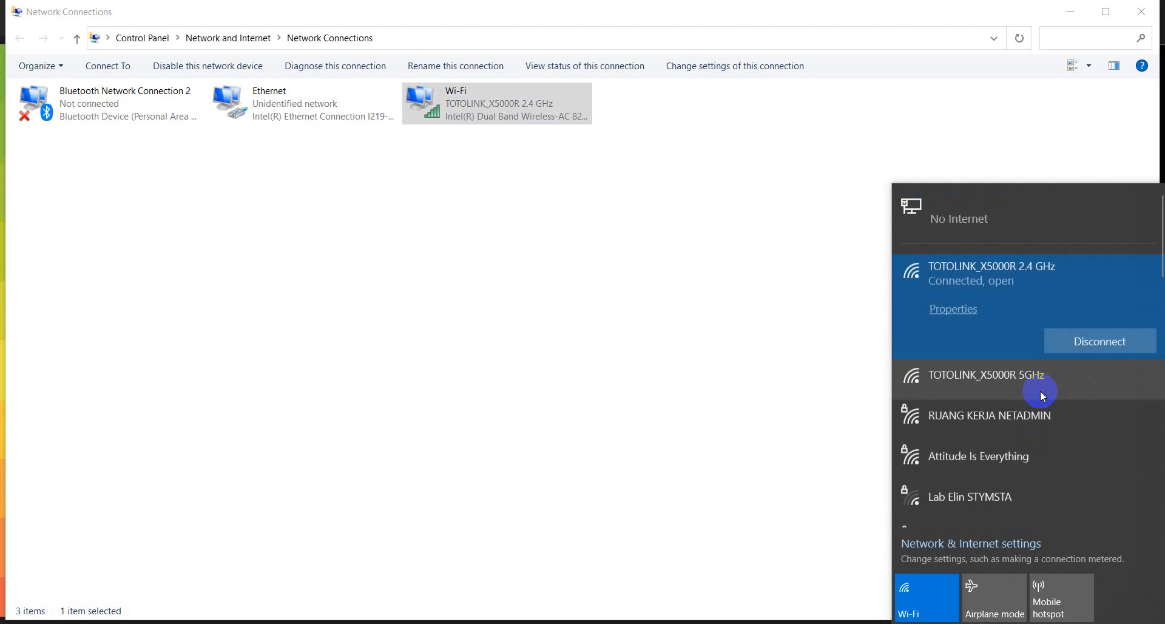
- Reconnect to 'TOTOLINK_X5000R 5GHz' and check its 144.4 Mbps link speed
{"action": "left_click", "coordinate": [1036, 377]}
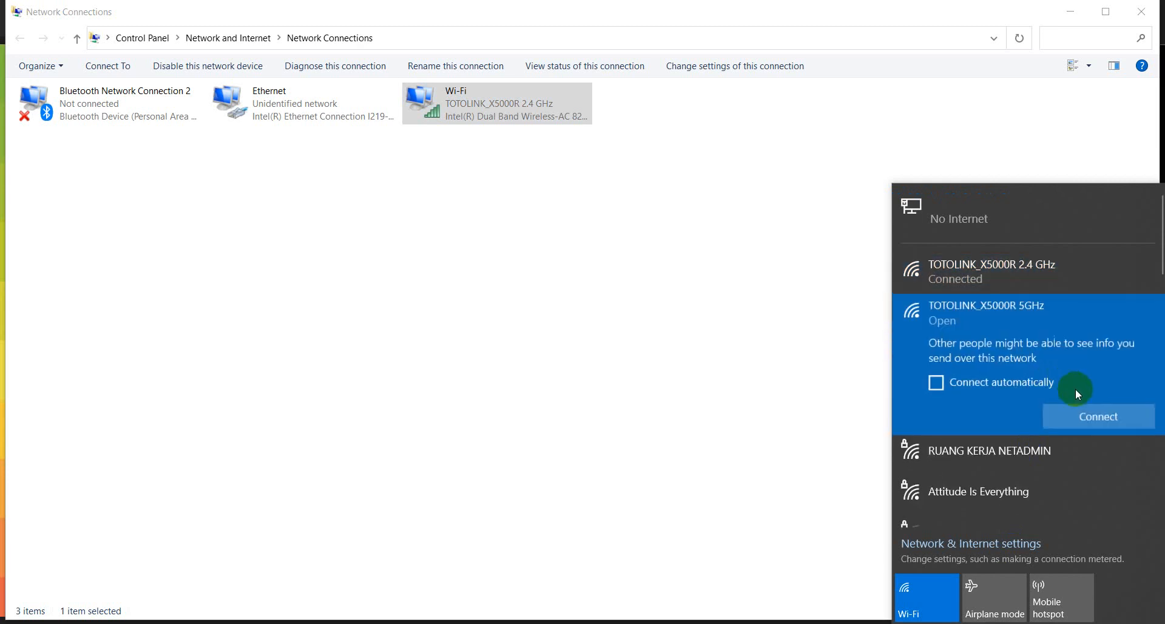
{"action": "left_click", "coordinate": [1082, 419]}
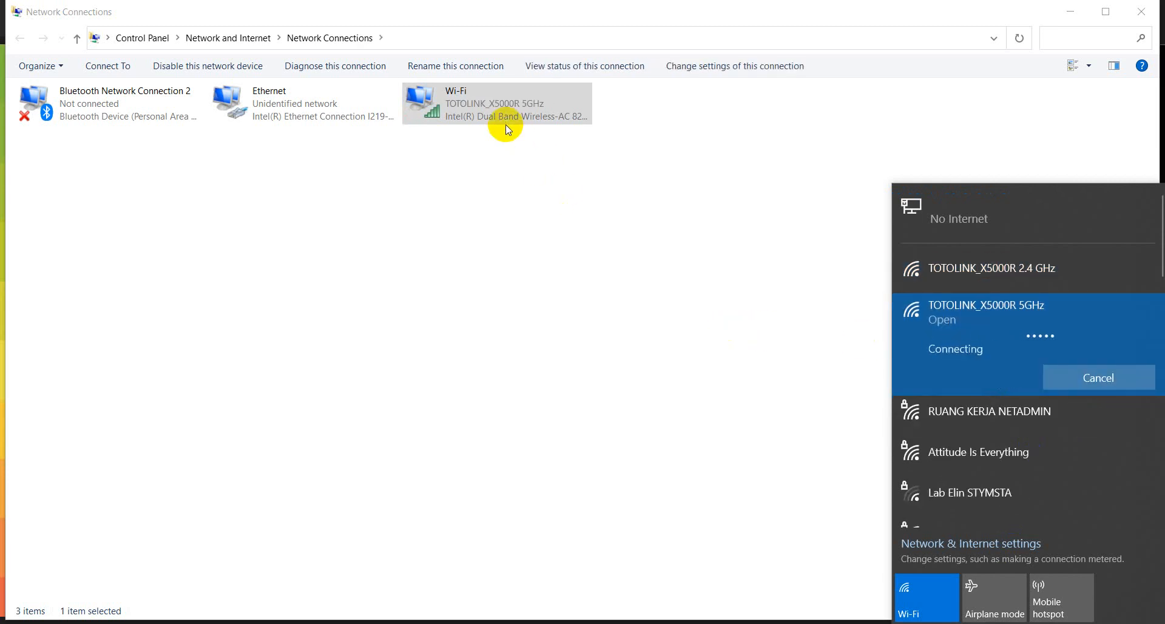
{"action": "right_click", "coordinate": [494, 114]}
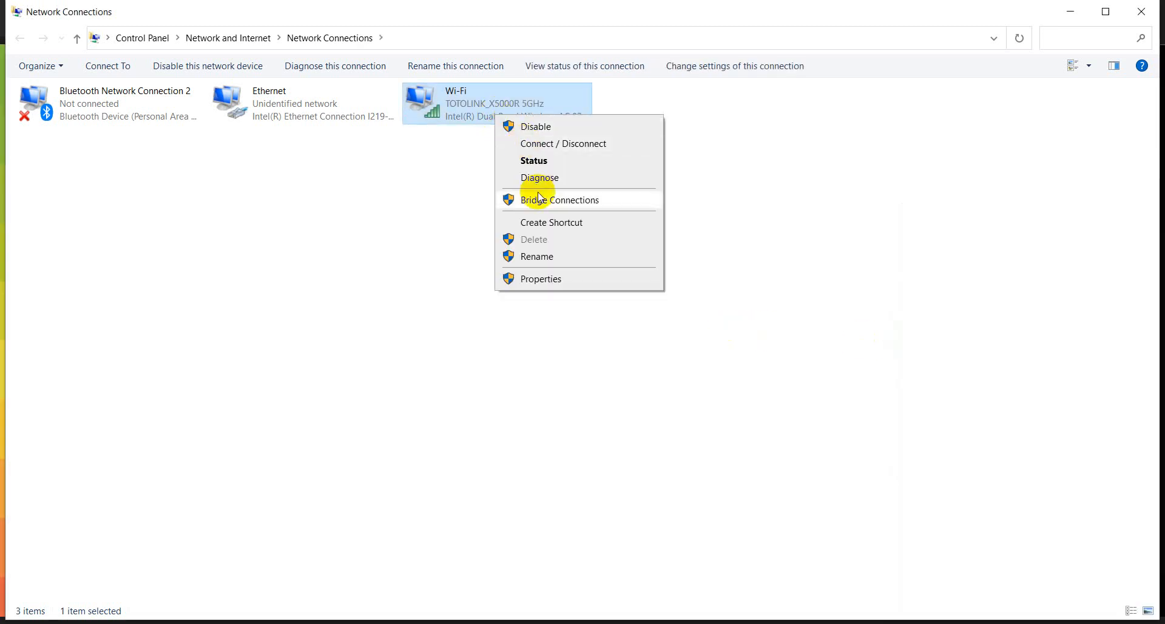
{"action": "left_click", "coordinate": [535, 160]}
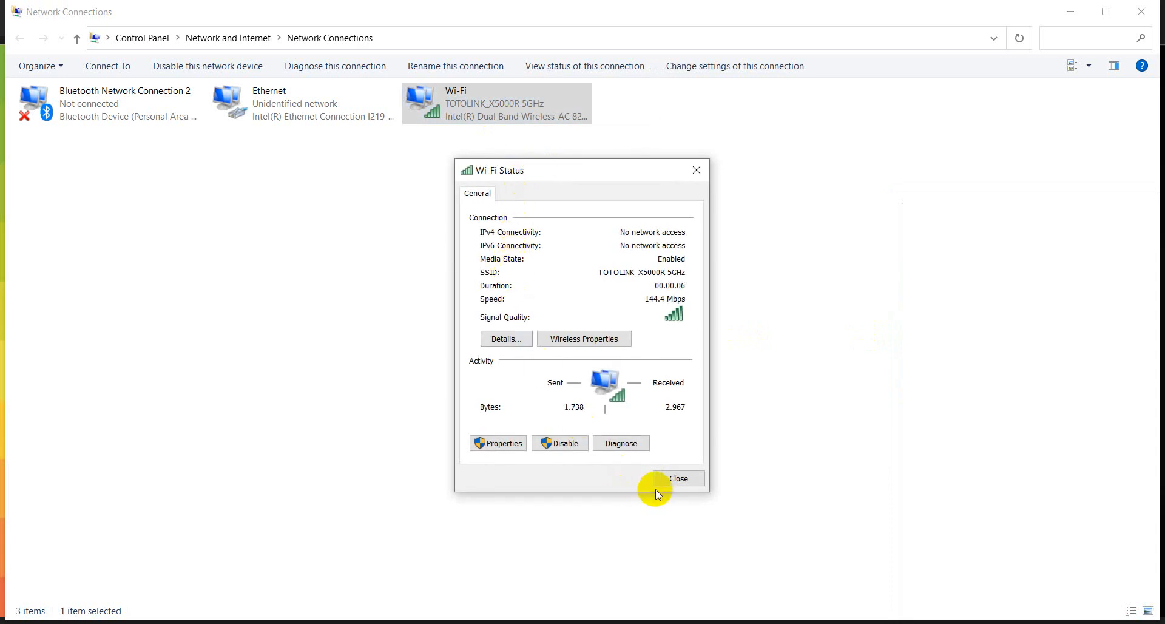
{"action": "left_click", "coordinate": [674, 478]}
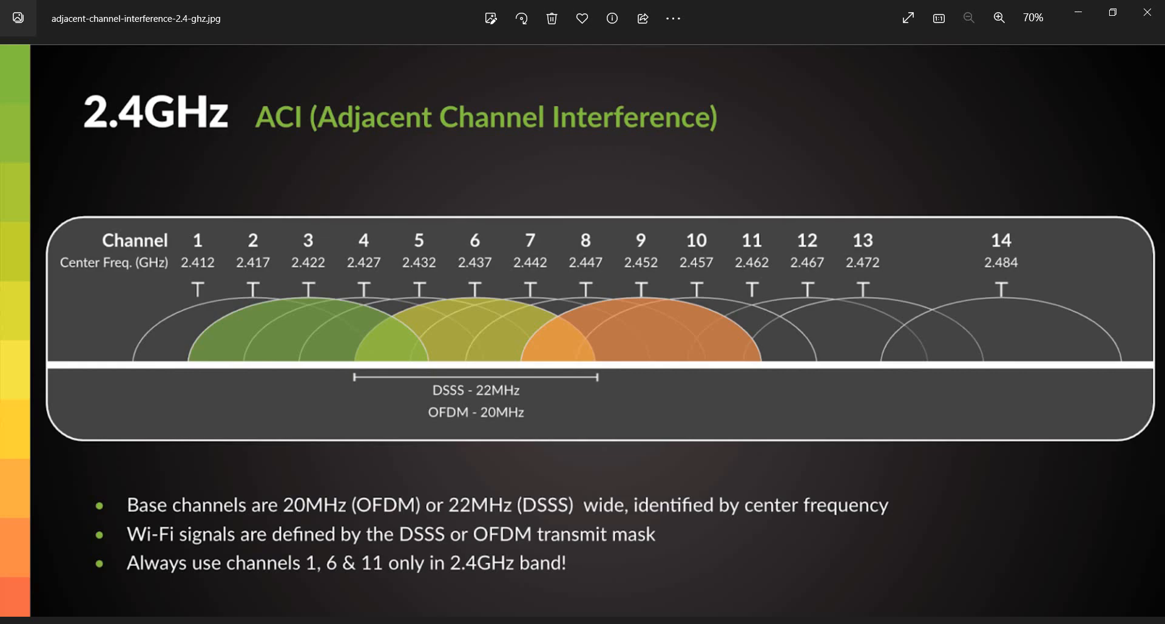
- Return from the Photos viewer to the TOTOLINK dashboard in Chrome, showing 2.4 GHz on channel Auto (11)
{"action": "left_click", "coordinate": [299, 613]}
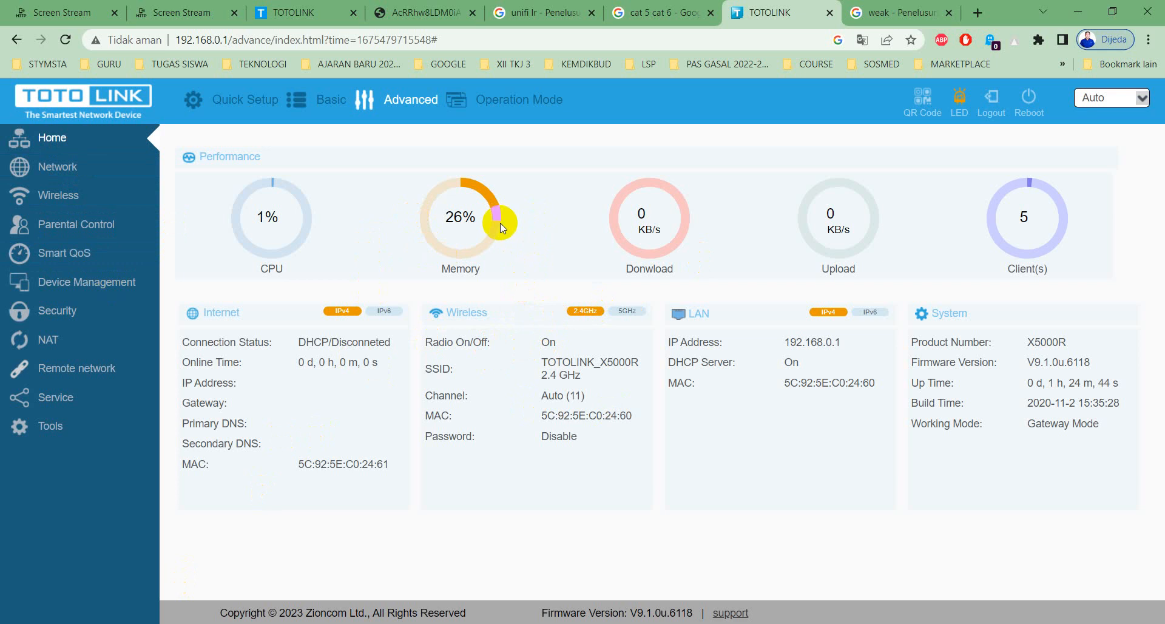
- Compare the 2.4 GHz and 5 GHz wireless details, ending on 5 GHz with channel 149 highlighted
{"action": "left_click", "coordinate": [625, 311]}
{"action": "left_click", "coordinate": [589, 311]}
{"action": "left_click", "coordinate": [631, 311]}
{"action": "left_click", "coordinate": [598, 312]}
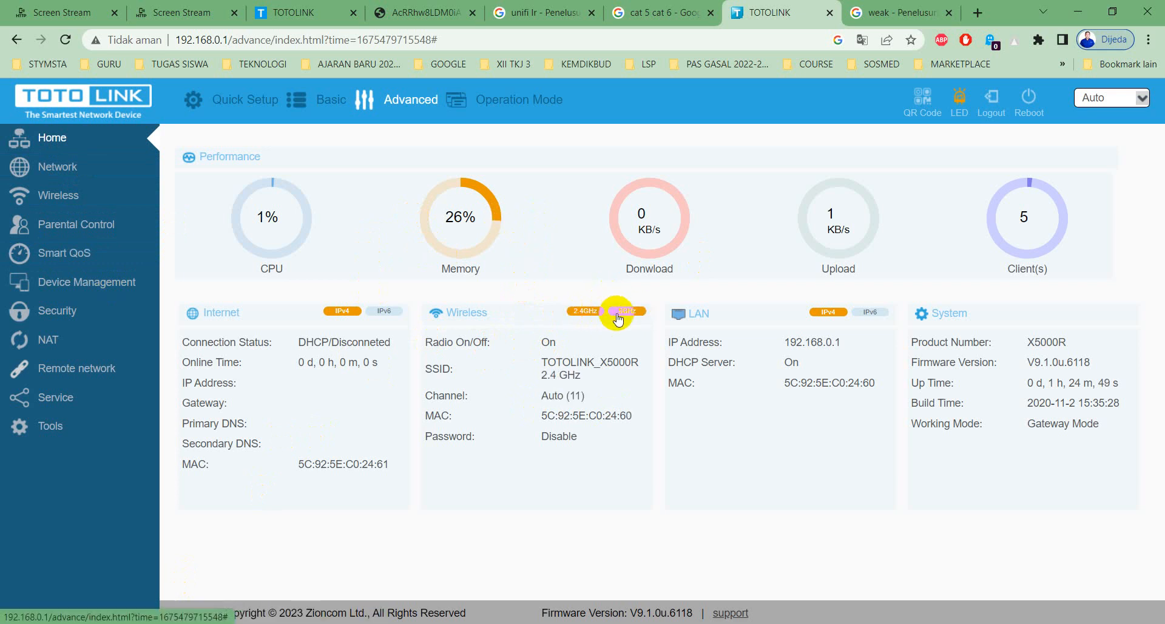
{"action": "left_click", "coordinate": [618, 317]}
{"action": "left_click", "coordinate": [592, 311]}
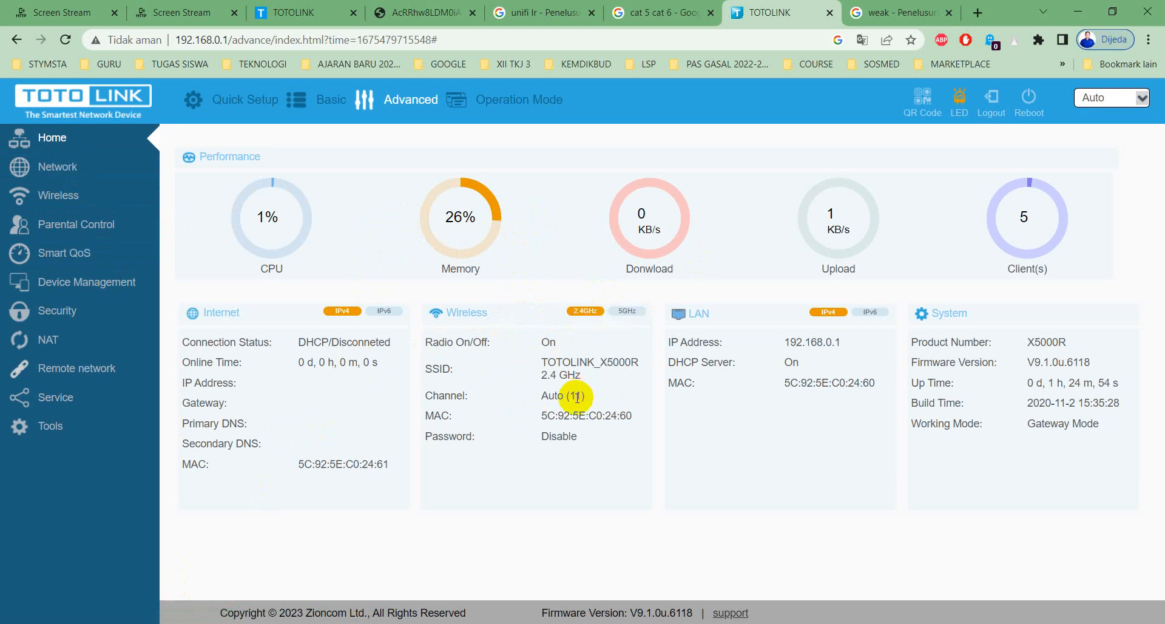
{"action": "left_click", "coordinate": [623, 316]}
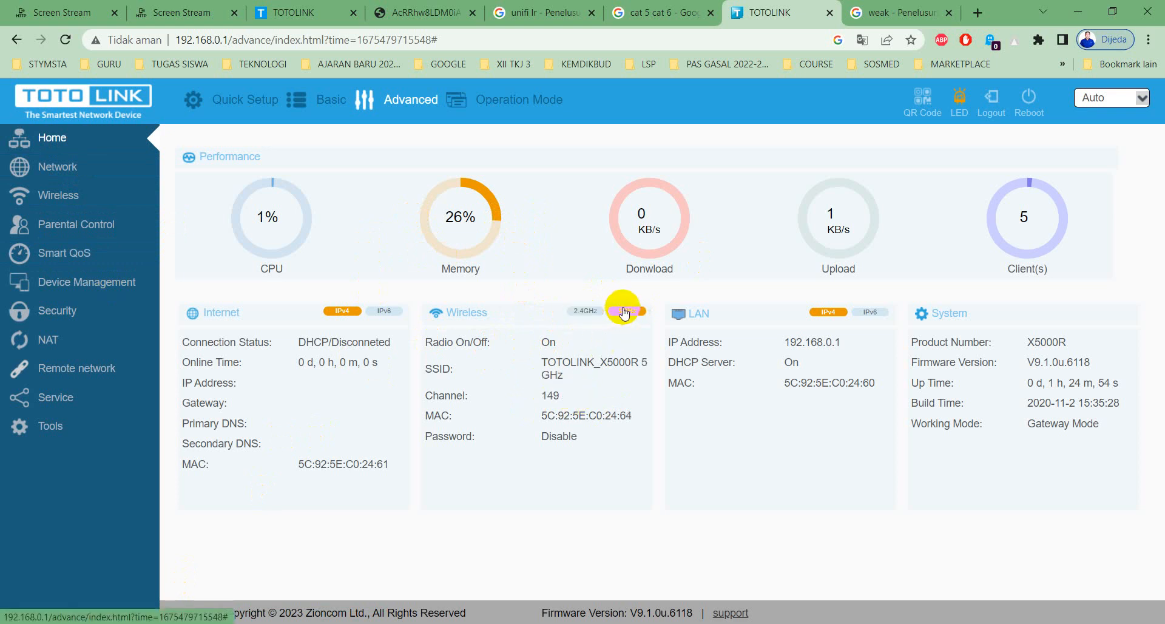
{"action": "left_click_drag", "start_coordinate": [562, 400], "coordinate": [531, 398]}
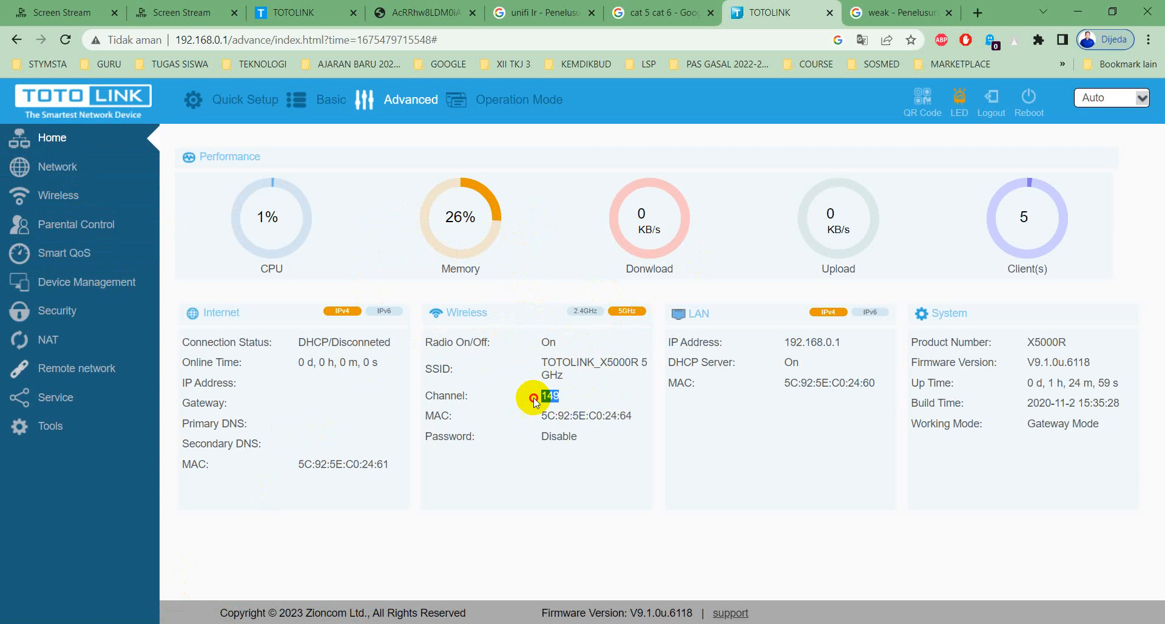